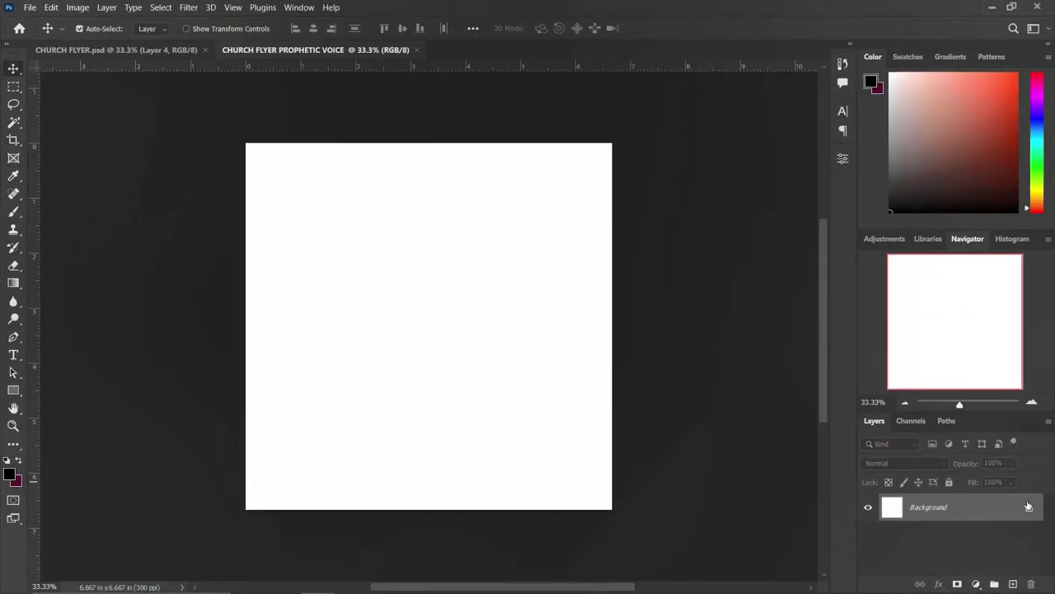
Unlock the Background layer and place the orange light-tunnel photo, stretched to fill the canvas.
{"action": "left_click", "coordinate": [1026, 508]}
{"action": "mouse_move", "coordinate": [528, 590]}
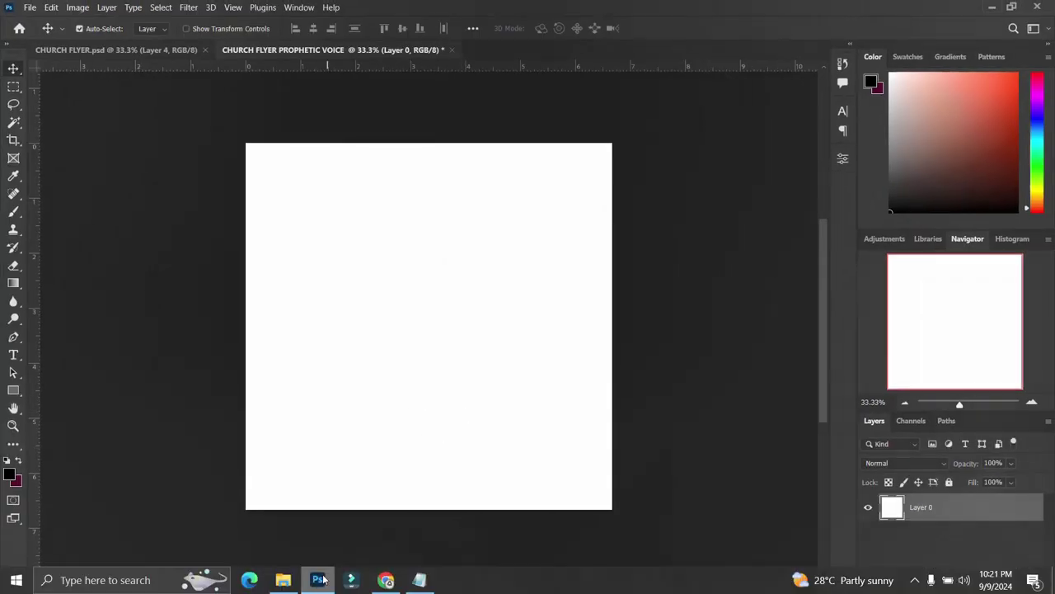
{"action": "left_click", "coordinate": [277, 579]}
{"action": "left_click", "coordinate": [554, 391]}
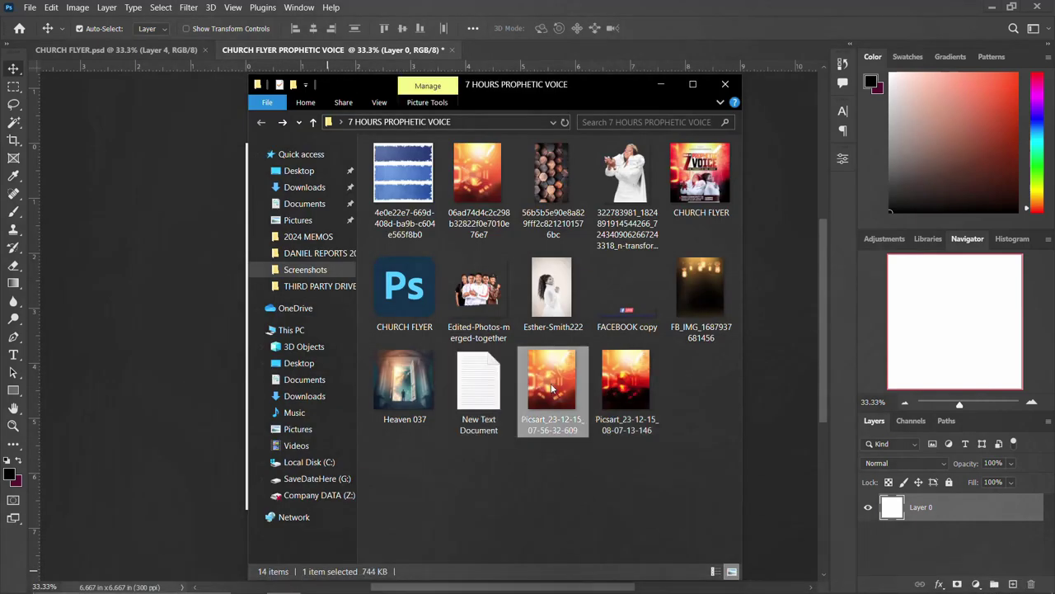
{"action": "left_click", "coordinate": [462, 211]}
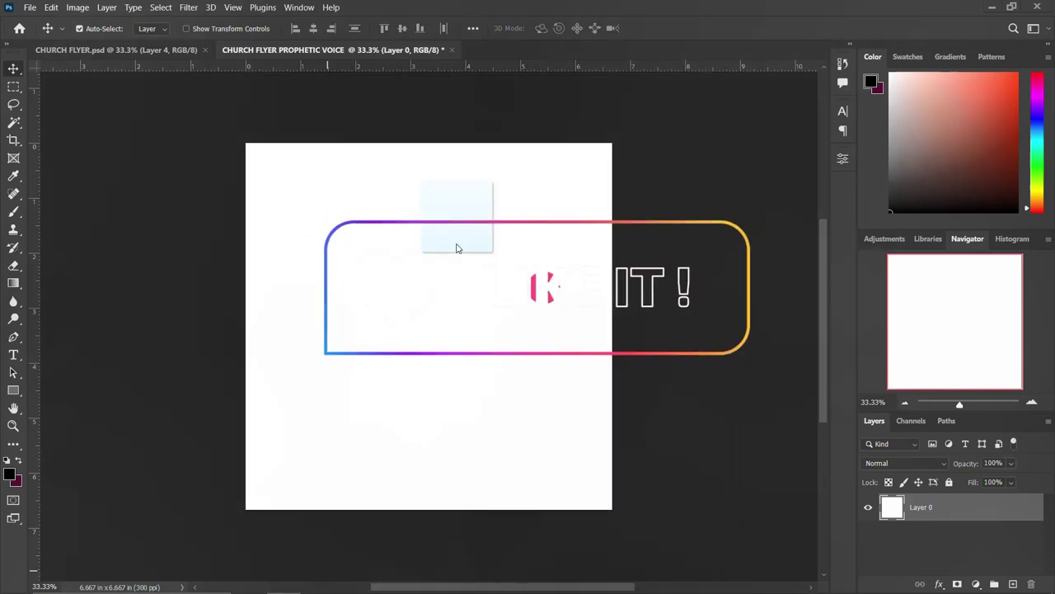
{"action": "left_click_drag", "start_coordinate": [456, 242], "coordinate": [459, 212]}
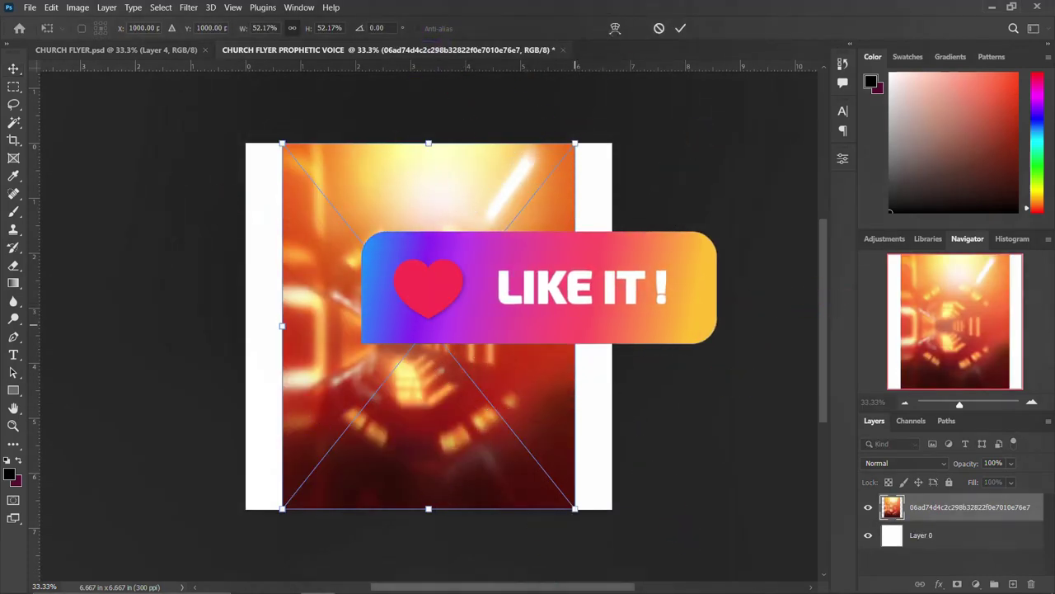
{"action": "left_click_drag", "start_coordinate": [575, 326], "coordinate": [622, 326]}
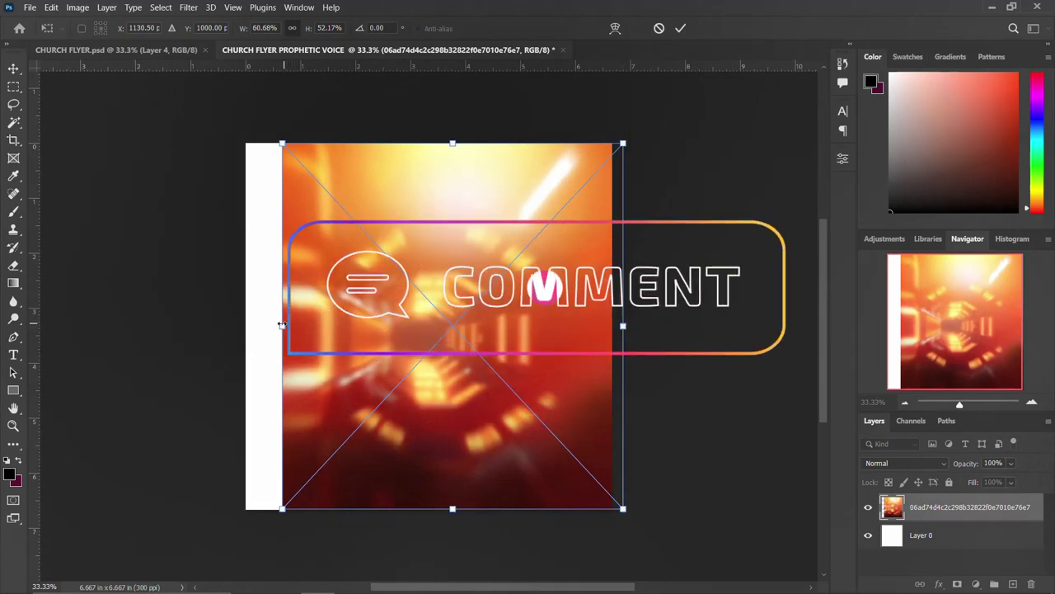
{"action": "left_click_drag", "start_coordinate": [282, 325], "coordinate": [236, 325]}
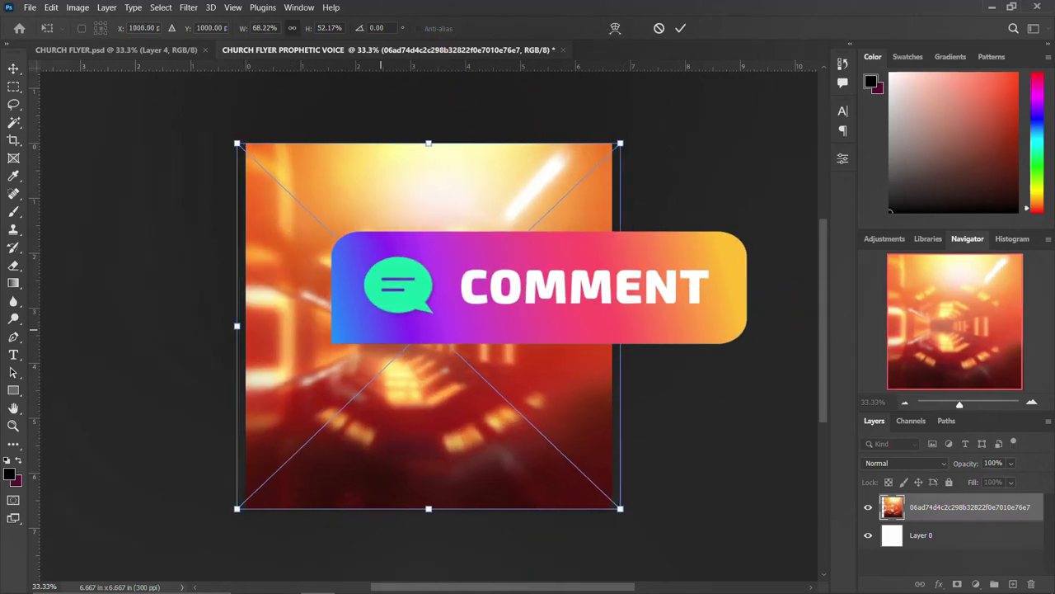
{"action": "key", "text": "Return"}
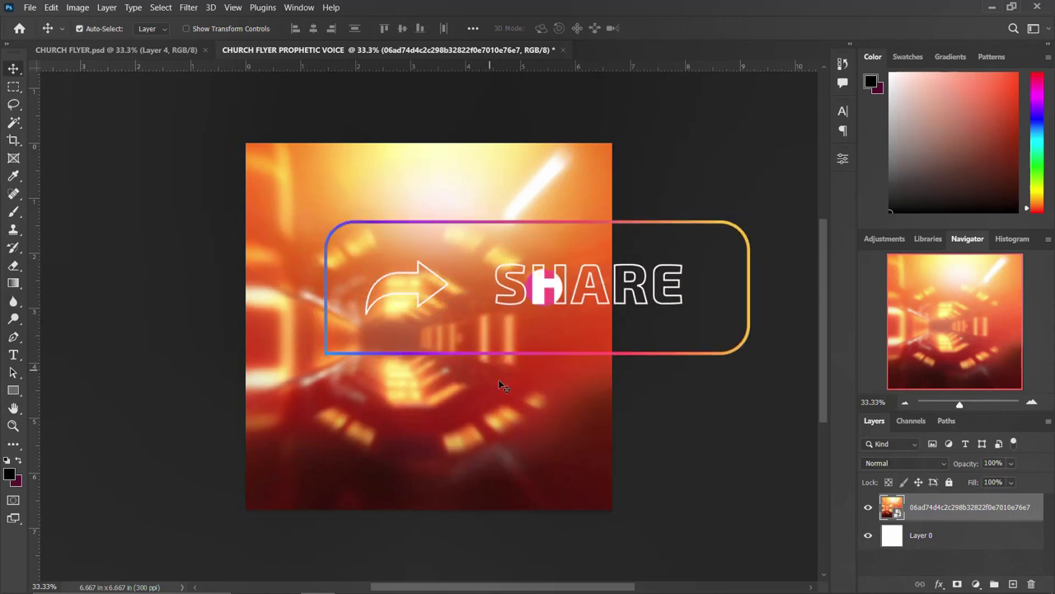
Place the wooden hexagon texture over the canvas, widened to cover both edges.
{"action": "left_click", "coordinate": [275, 580]}
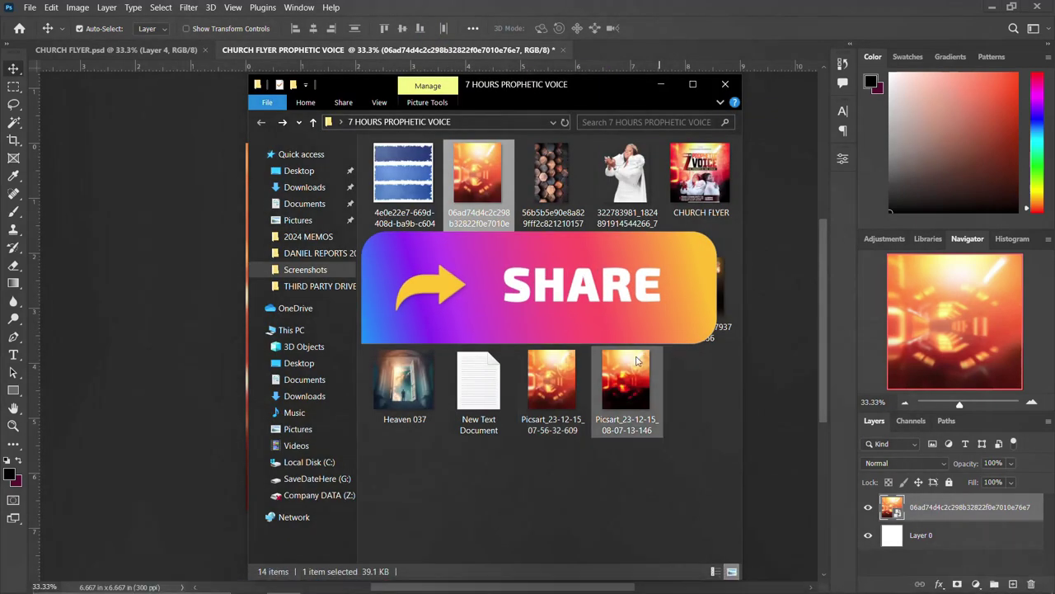
{"action": "left_click", "coordinate": [550, 193]}
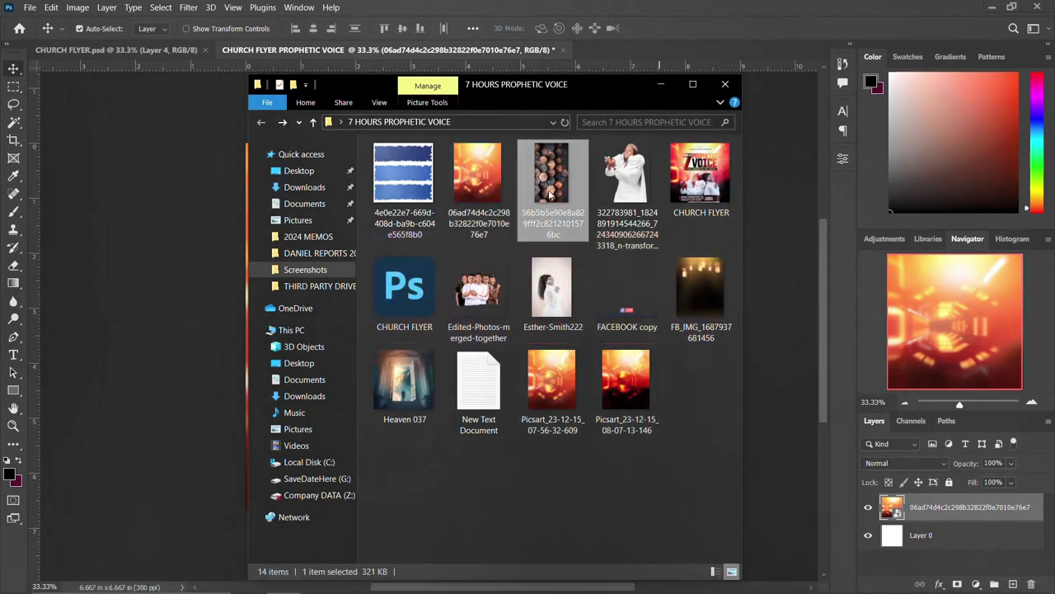
{"action": "left_click_drag", "start_coordinate": [550, 194], "coordinate": [213, 298]}
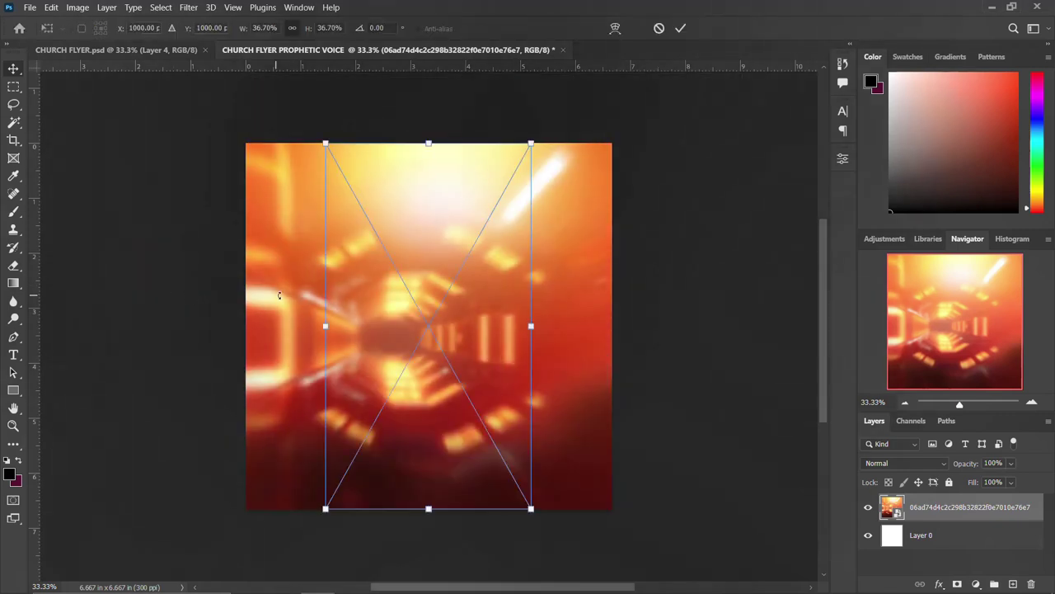
{"action": "left_click_drag", "start_coordinate": [532, 326], "coordinate": [612, 325]}
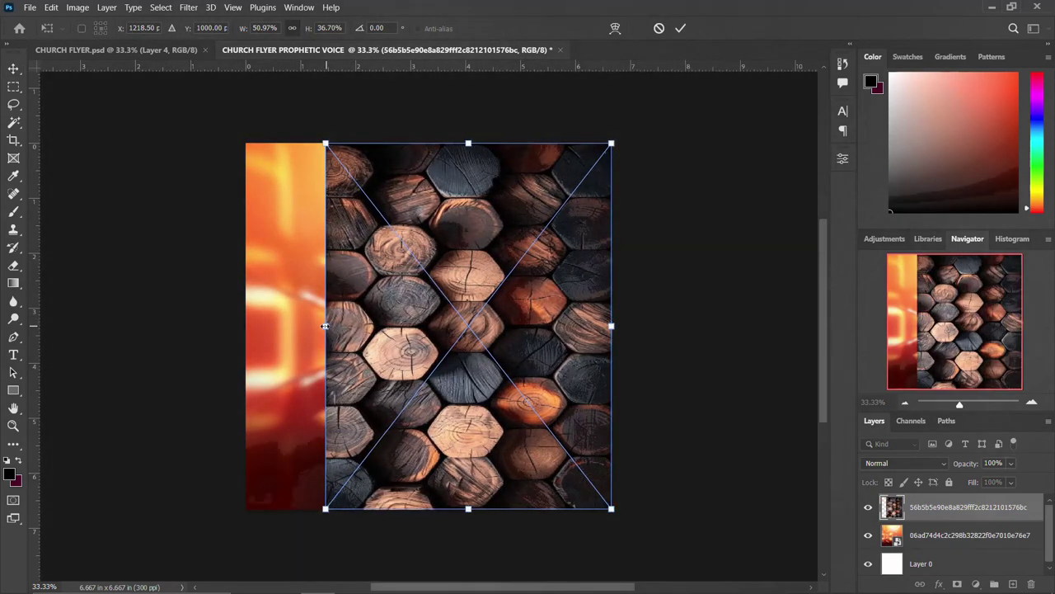
{"action": "left_click_drag", "start_coordinate": [325, 327], "coordinate": [245, 329]}
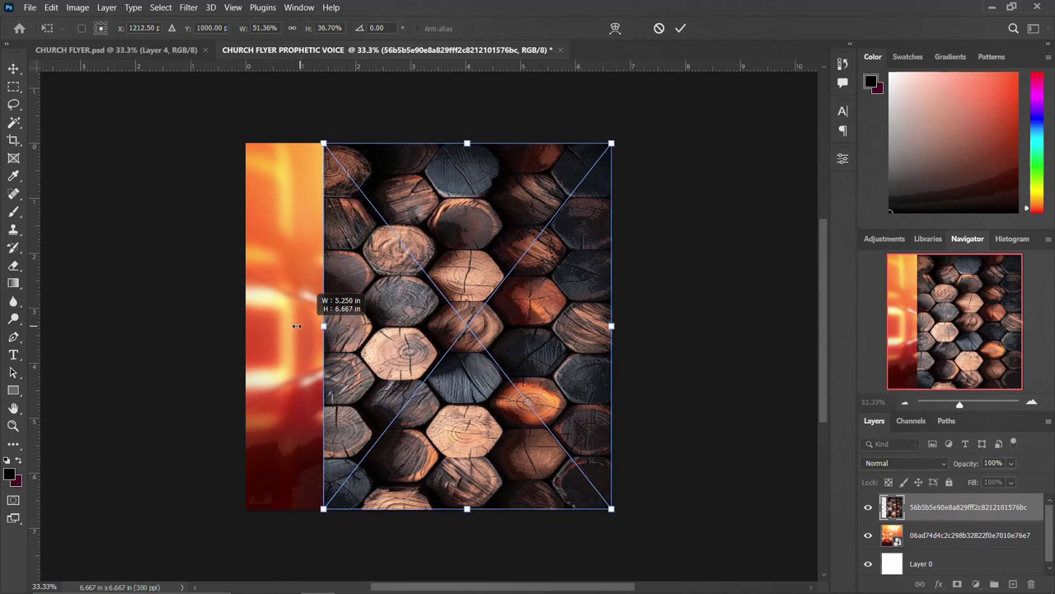
{"action": "key", "text": "Return"}
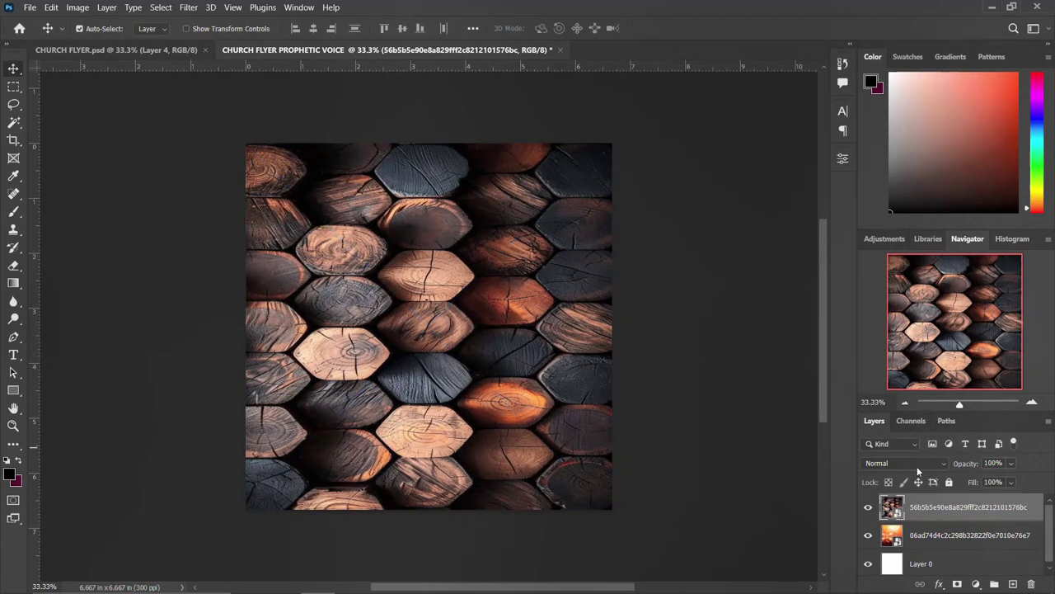
Set the hexagon texture to Soft Light and soften it with a 20-pixel Gaussian Blur.
{"action": "left_click", "coordinate": [917, 465]}
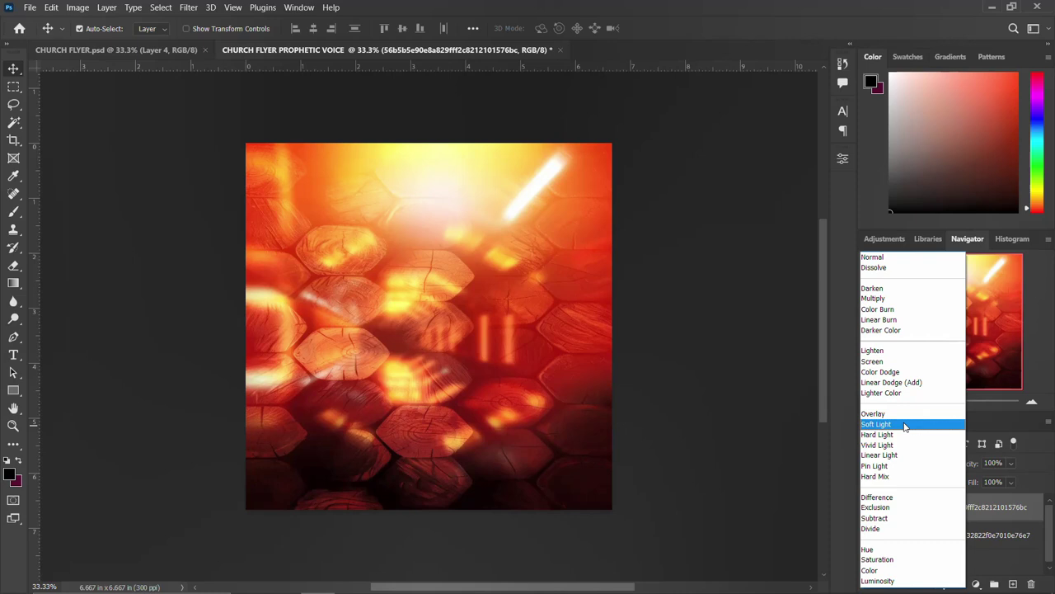
{"action": "left_click", "coordinate": [905, 424]}
{"action": "left_click", "coordinate": [1034, 512]}
{"action": "left_click", "coordinate": [189, 9]}
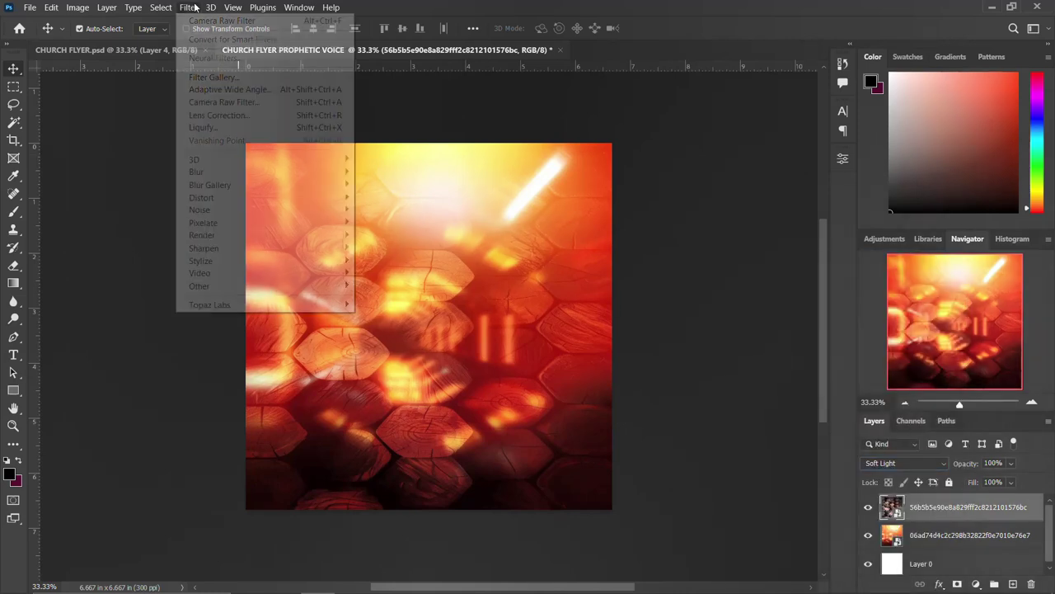
{"action": "mouse_move", "coordinate": [197, 171]}
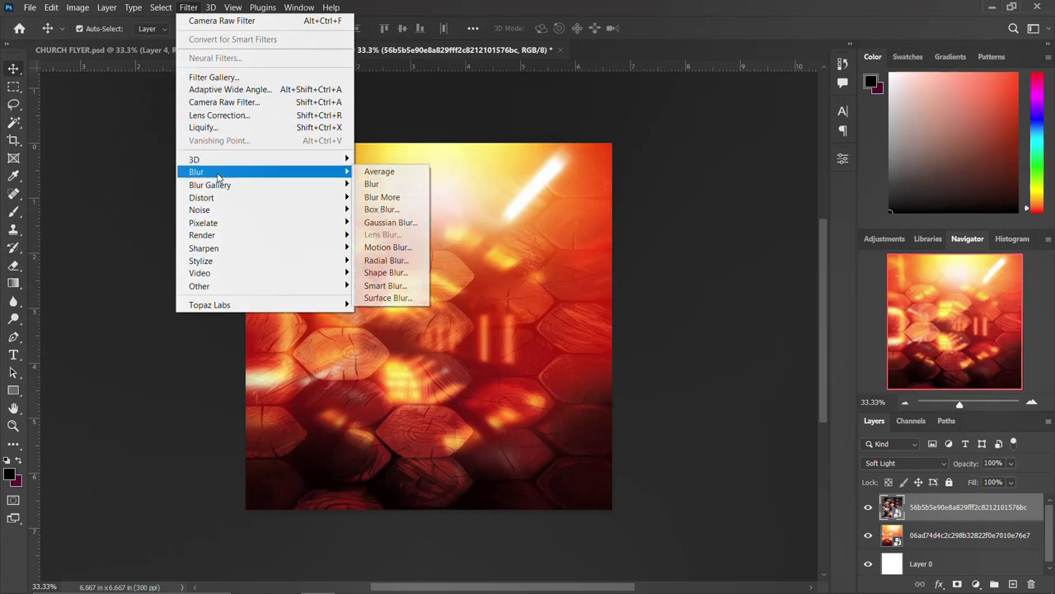
{"action": "left_click", "coordinate": [401, 225]}
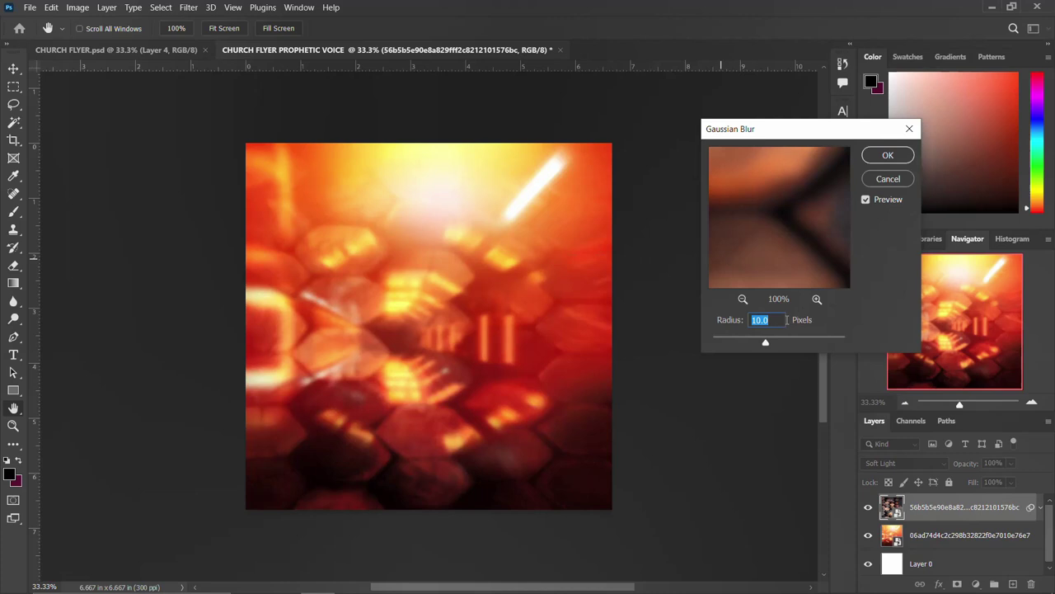
{"action": "key", "text": "Return"}
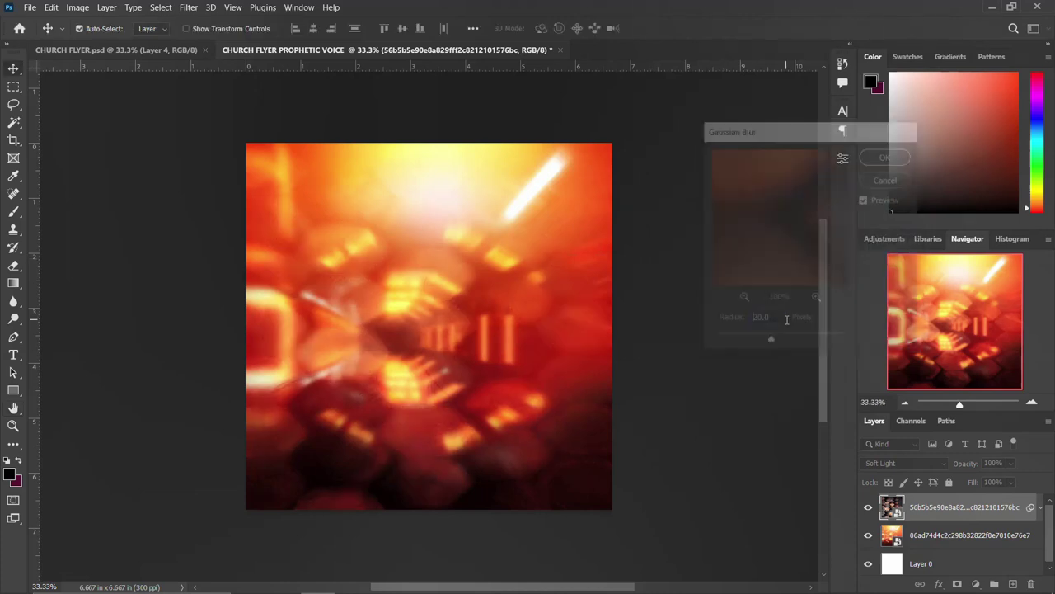
{"action": "left_click", "coordinate": [1040, 508]}
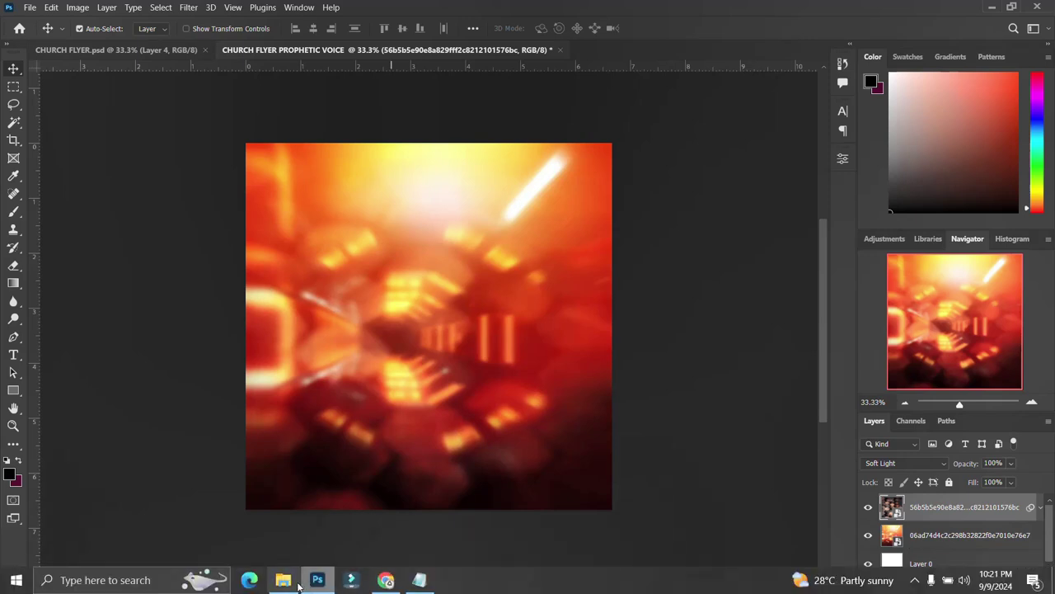
Place Heaven 037 through Camera Raw, scale it to fill the canvas, and blend it in Soft Light.
{"action": "left_click", "coordinate": [283, 589]}
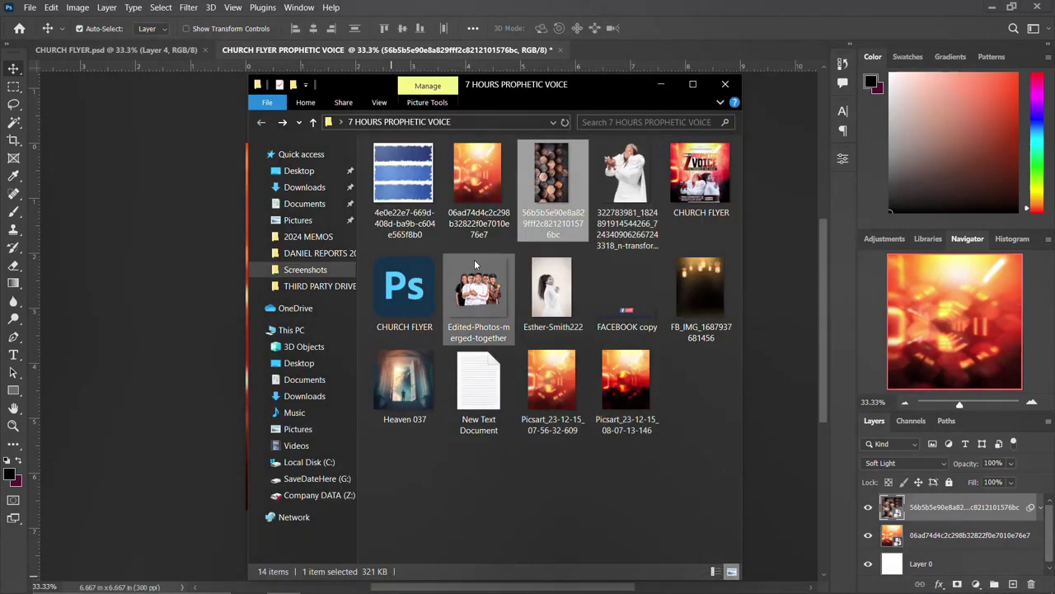
{"action": "left_click_drag", "start_coordinate": [392, 369], "coordinate": [169, 399]}
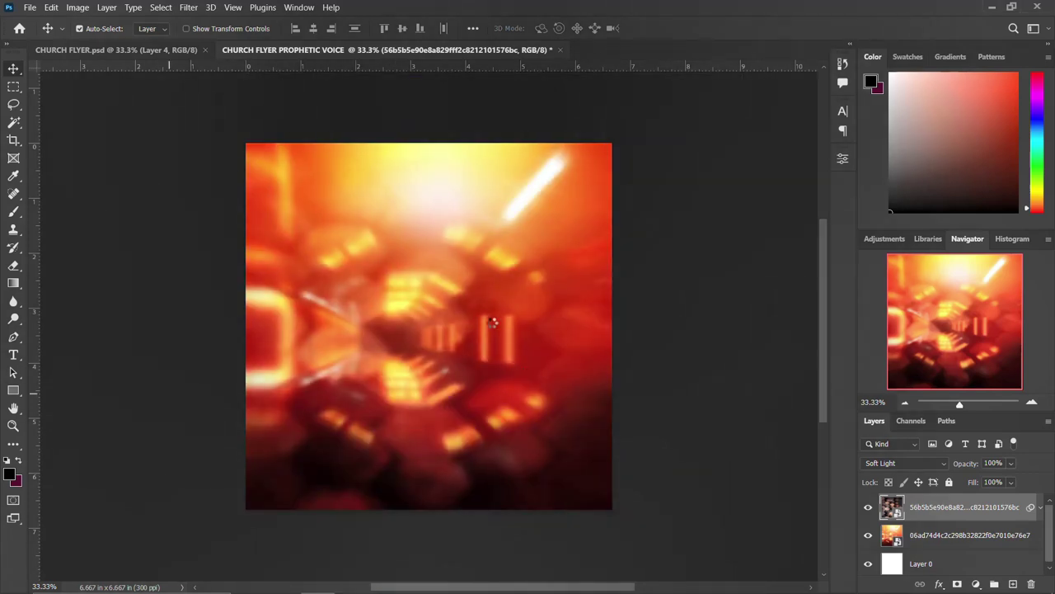
{"action": "left_click_drag", "start_coordinate": [492, 322], "coordinate": [492, 322]}
{"action": "left_click", "coordinate": [872, 540]}
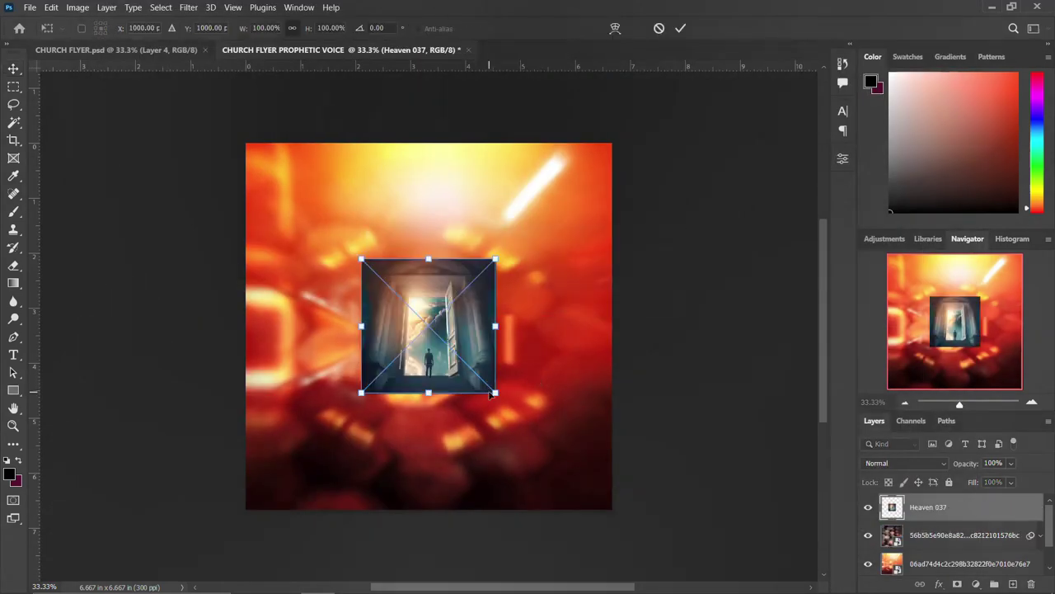
{"action": "left_click_drag", "start_coordinate": [494, 393], "coordinate": [644, 484]}
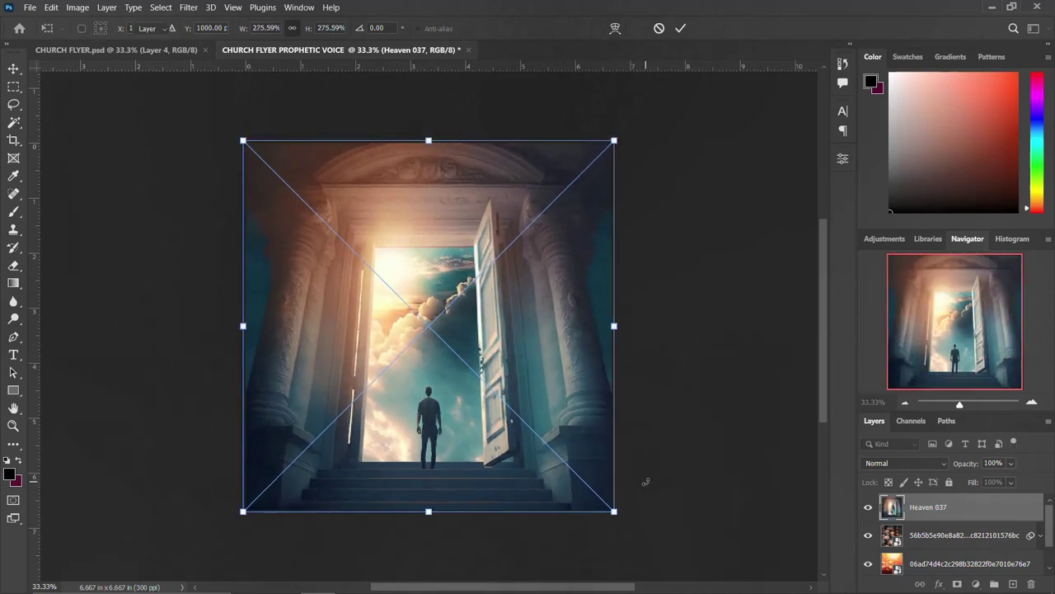
{"action": "key", "text": "Return"}
{"action": "left_click", "coordinate": [903, 463]}
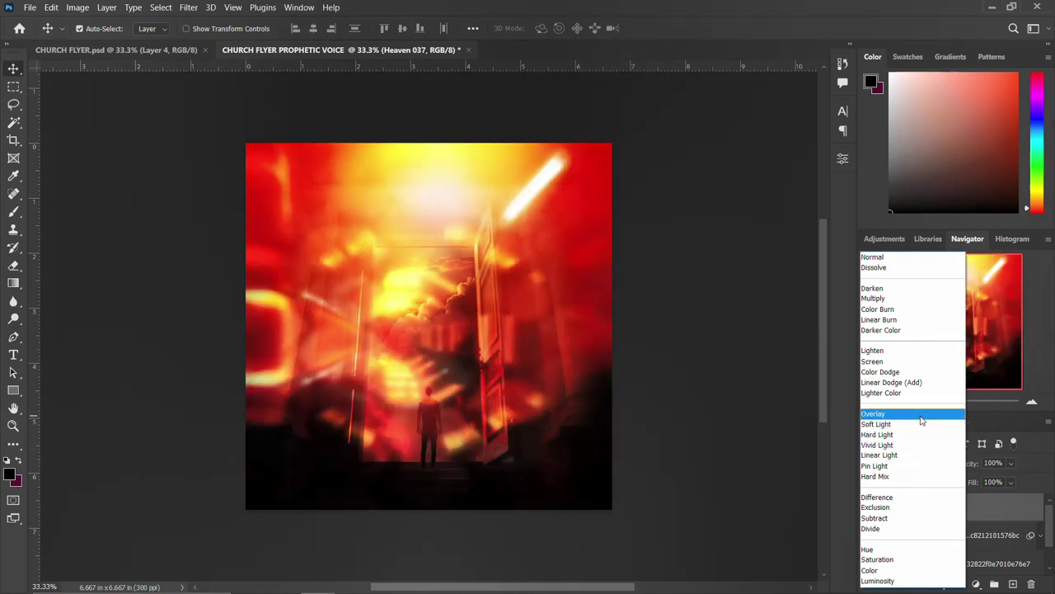
{"action": "left_click", "coordinate": [922, 425]}
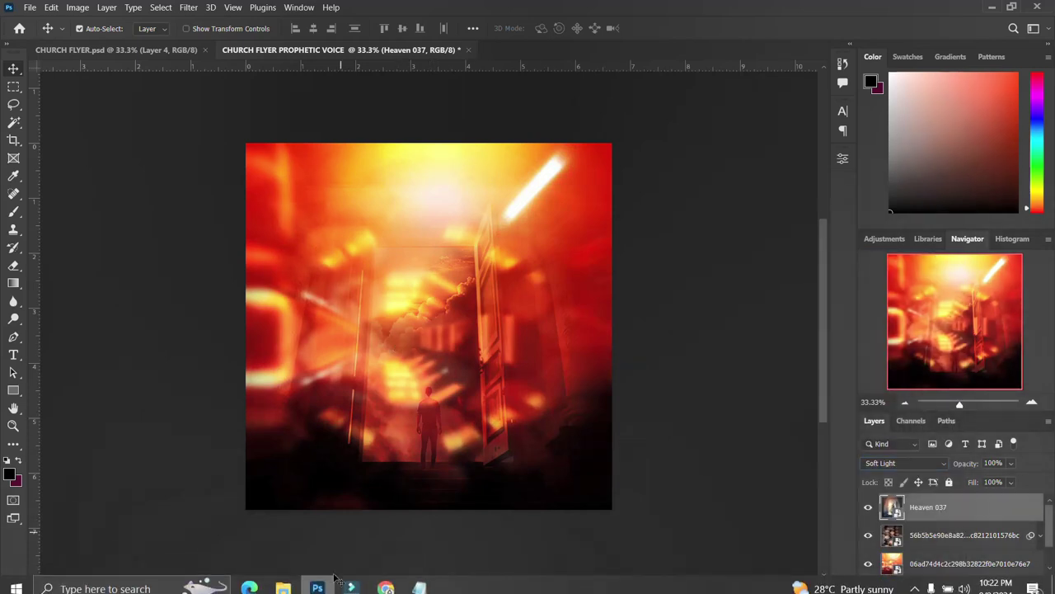
Place the wedding rings image lower on the canvas in Pin Light mode.
{"action": "left_click_drag", "start_coordinate": [548, 397], "coordinate": [364, 351]}
{"action": "left_click_drag", "start_coordinate": [428, 382], "coordinate": [428, 406]}
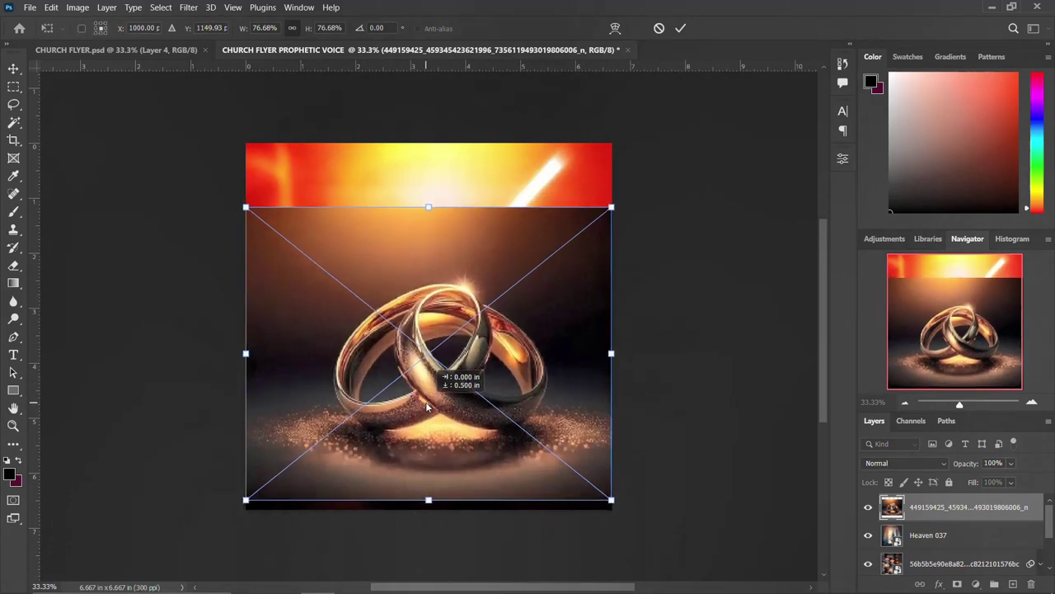
{"action": "key", "text": "shift+Down"}
{"action": "key", "text": "shift+Down"}
{"action": "key", "text": "shift+Down"}
{"action": "key", "text": "shift+Down"}
{"action": "key", "text": "shift+Down"}
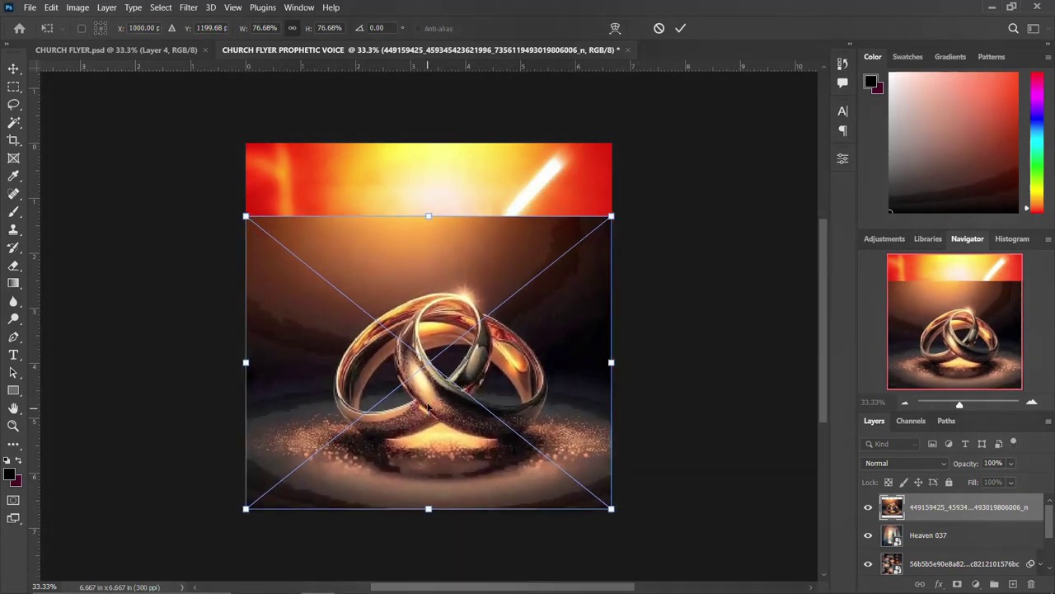
{"action": "key", "text": "Return"}
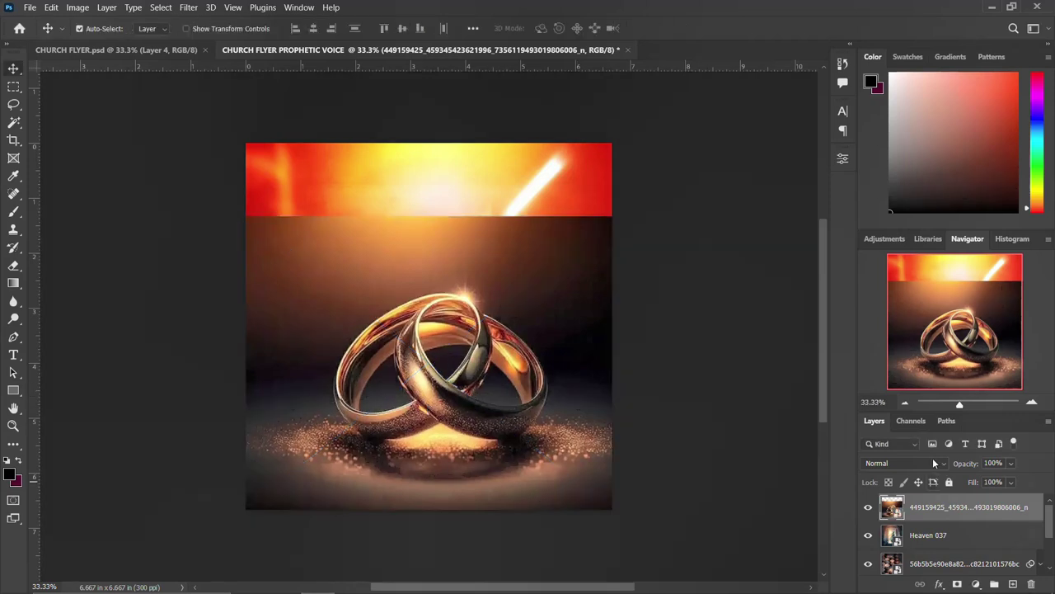
{"action": "left_click", "coordinate": [915, 466]}
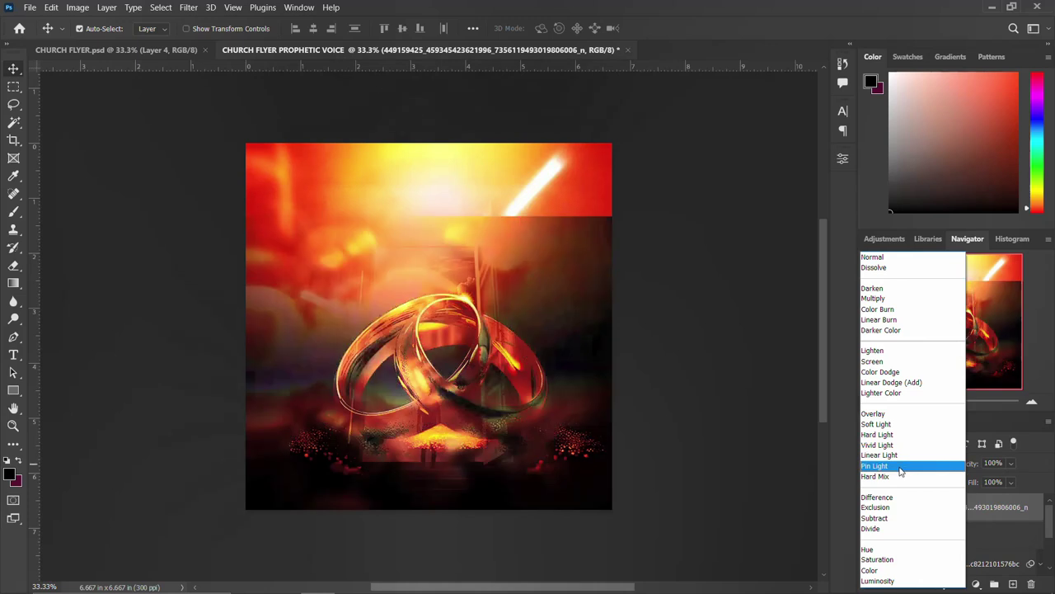
{"action": "left_click", "coordinate": [901, 467]}
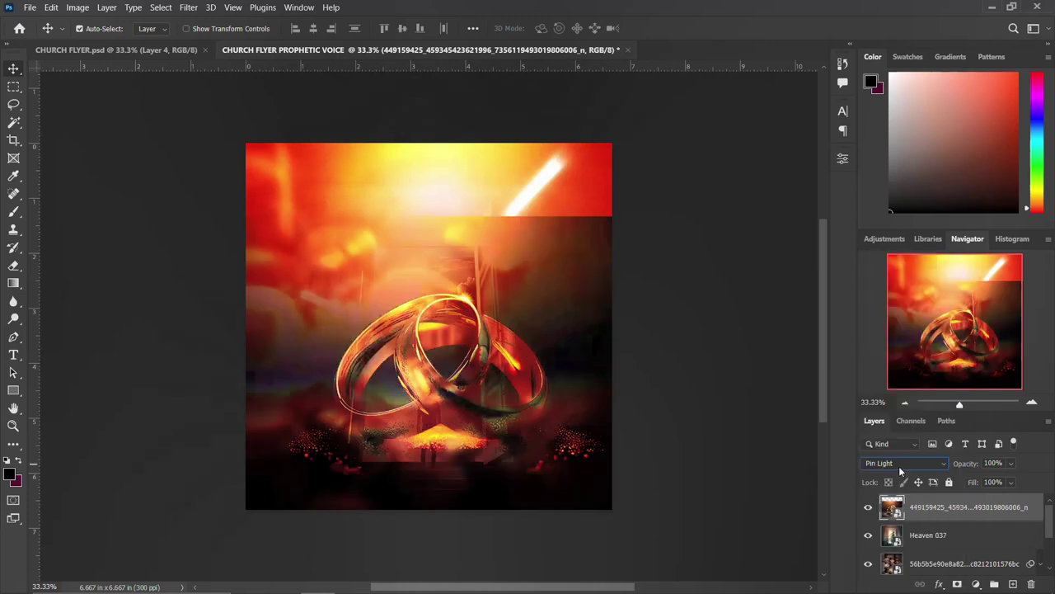
Mask the rings layer, painting black across the centre with a 1300 px brush.
{"action": "left_click", "coordinate": [957, 584]}
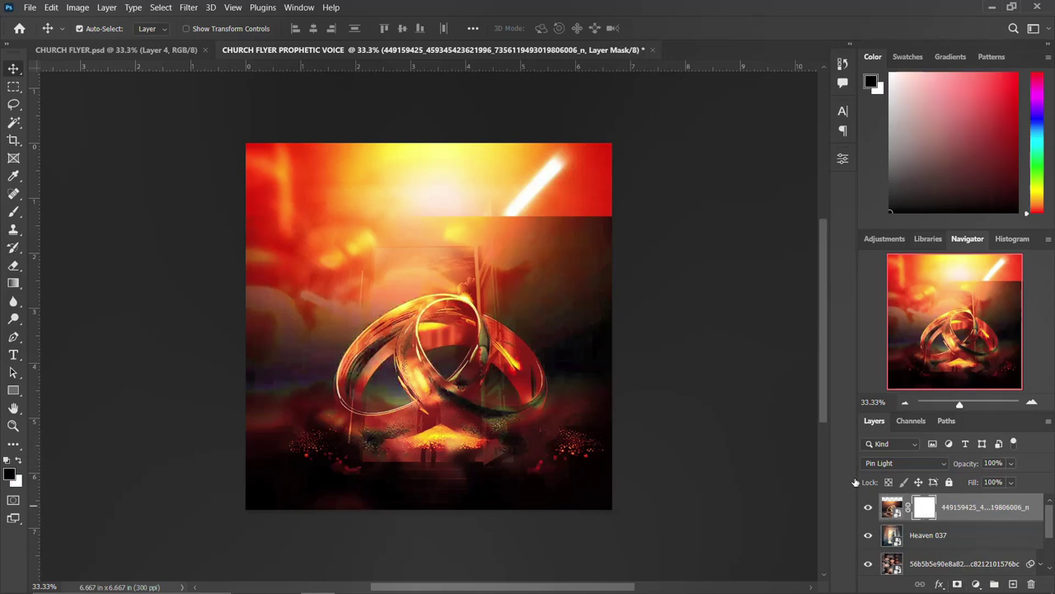
{"action": "key", "text": "b"}
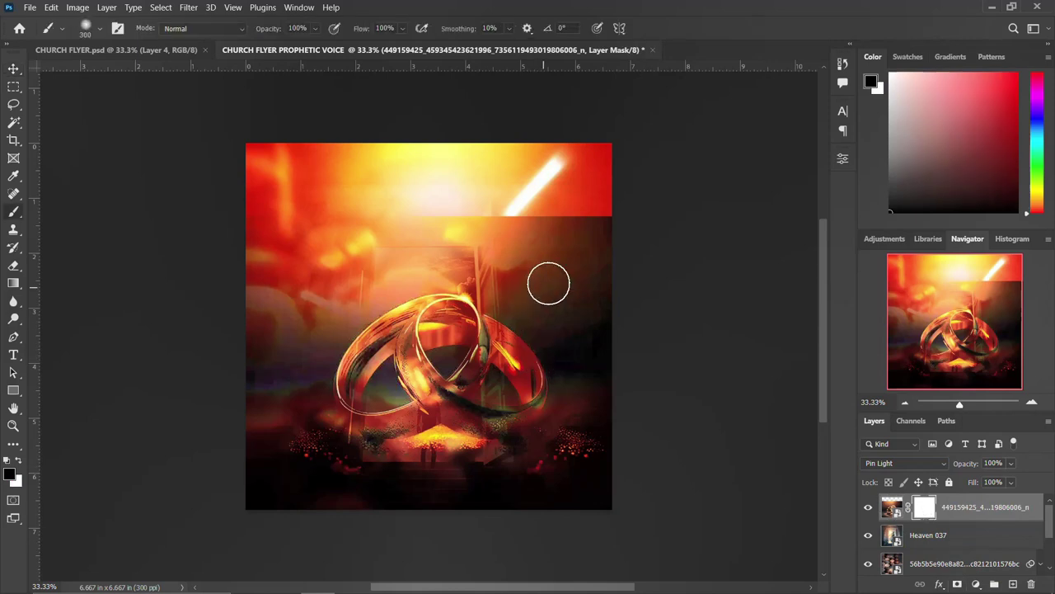
{"action": "key", "text": "bracketright"}
{"action": "key", "text": "bracketright"}
{"action": "key", "text": "bracketright"}
{"action": "key", "text": "bracketright"}
{"action": "key", "text": "bracketright"}
{"action": "key", "text": "bracketright"}
{"action": "key", "text": "bracketright"}
{"action": "key", "text": "bracketright"}
{"action": "mouse_move", "coordinate": [672, 275]}
{"action": "left_mouse_down"}
{"action": "mouse_move", "coordinate": [264, 259]}
{"action": "mouse_move", "coordinate": [436, 278]}
{"action": "mouse_move", "coordinate": [503, 299]}
{"action": "mouse_move", "coordinate": [424, 228]}
{"action": "mouse_move", "coordinate": [412, 339]}
{"action": "mouse_move", "coordinate": [433, 316]}
{"action": "left_mouse_up"}
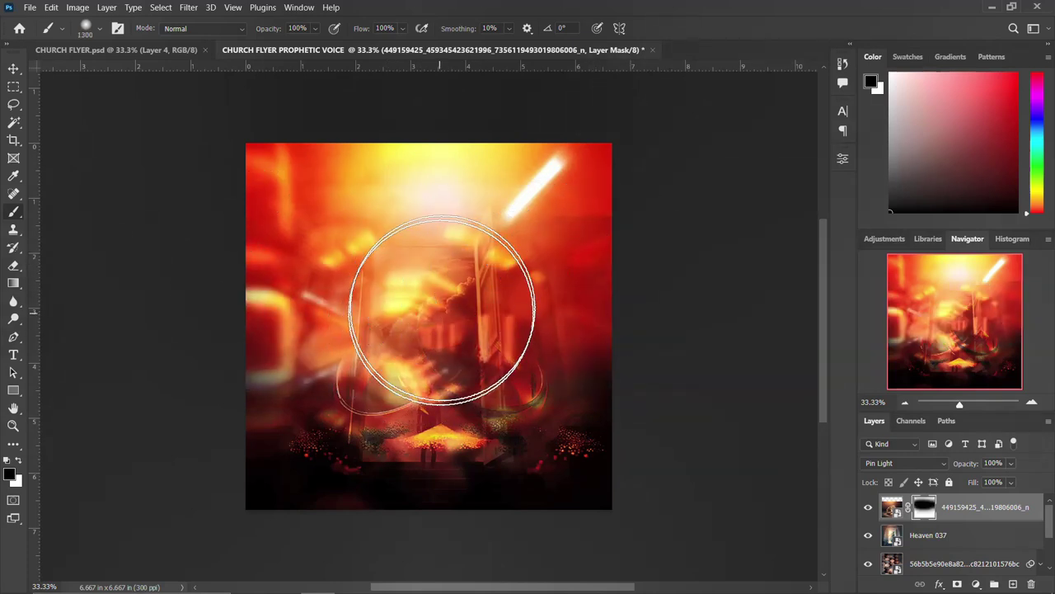
{"action": "left_click", "coordinate": [16, 68]}
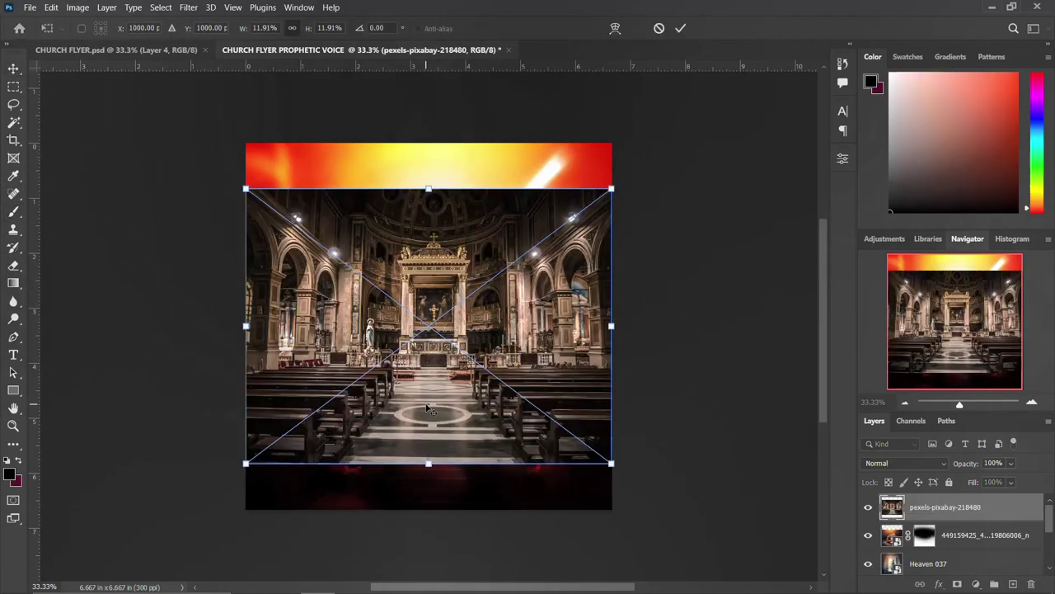
Place the church interior photo at the canvas top in Lighten mode.
{"action": "mouse_move", "coordinate": [474, 325]}
{"action": "left_mouse_down"}
{"action": "mouse_move", "coordinate": [474, 280]}
{"action": "mouse_move", "coordinate": [474, 298]}
{"action": "left_mouse_up"}
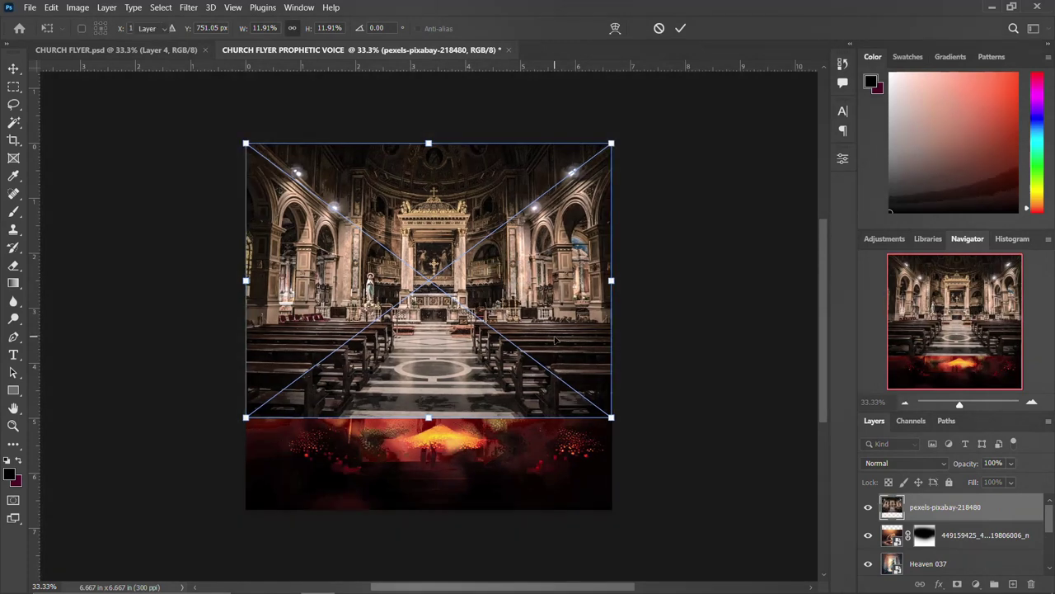
{"action": "key", "text": "Return"}
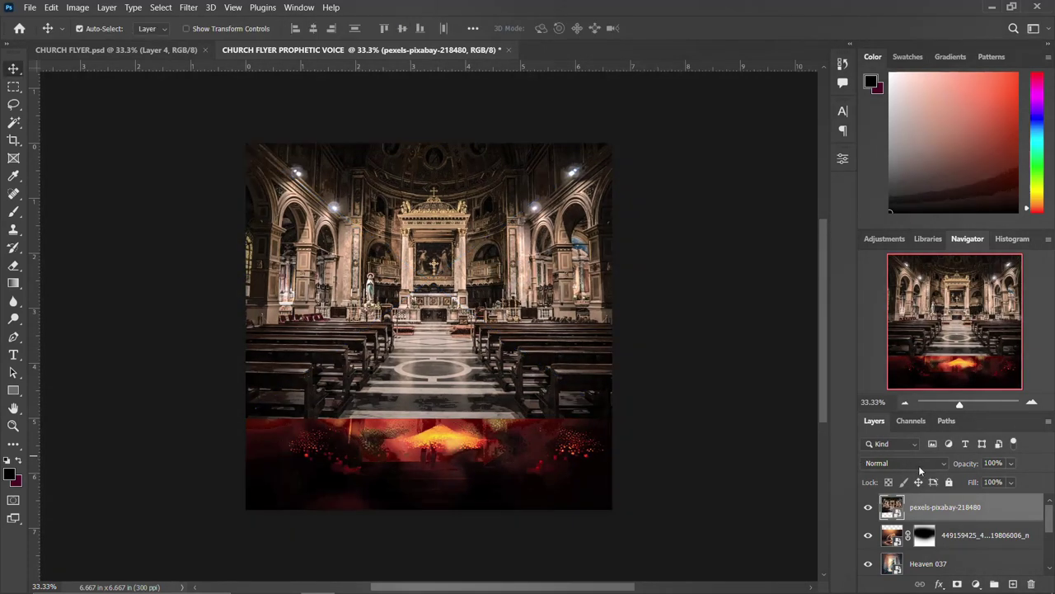
{"action": "left_click", "coordinate": [921, 465]}
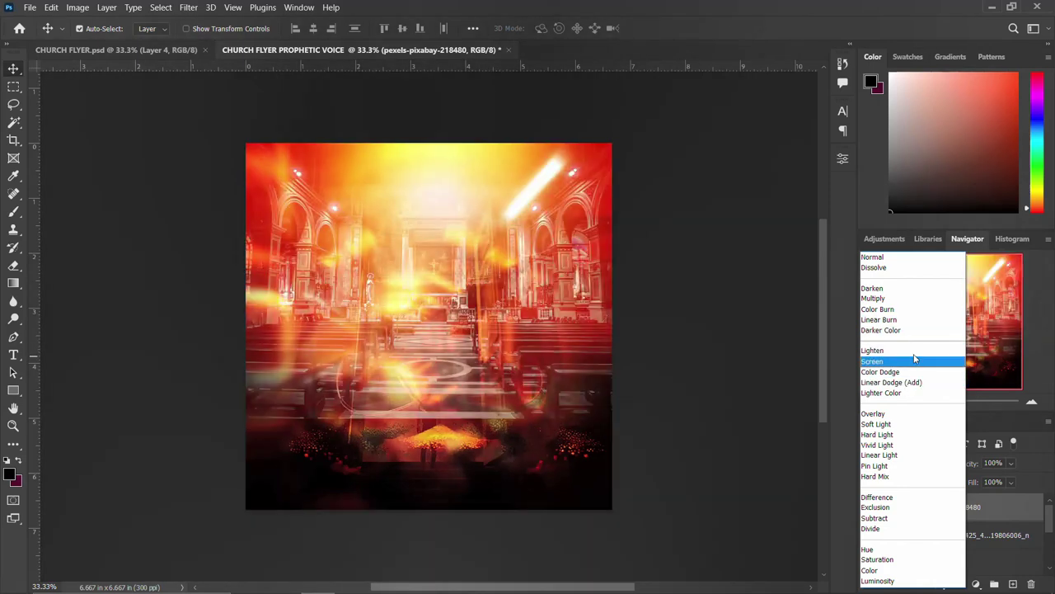
{"action": "left_click", "coordinate": [914, 352]}
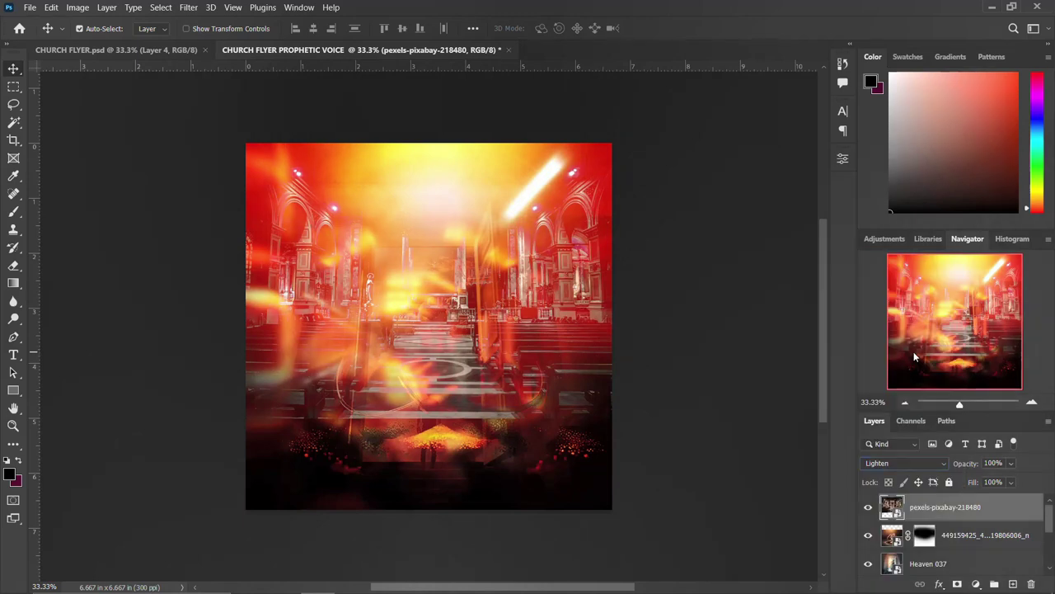
Mask out the church photo's lower half, then select all layers below it.
{"action": "left_click", "coordinate": [956, 583]}
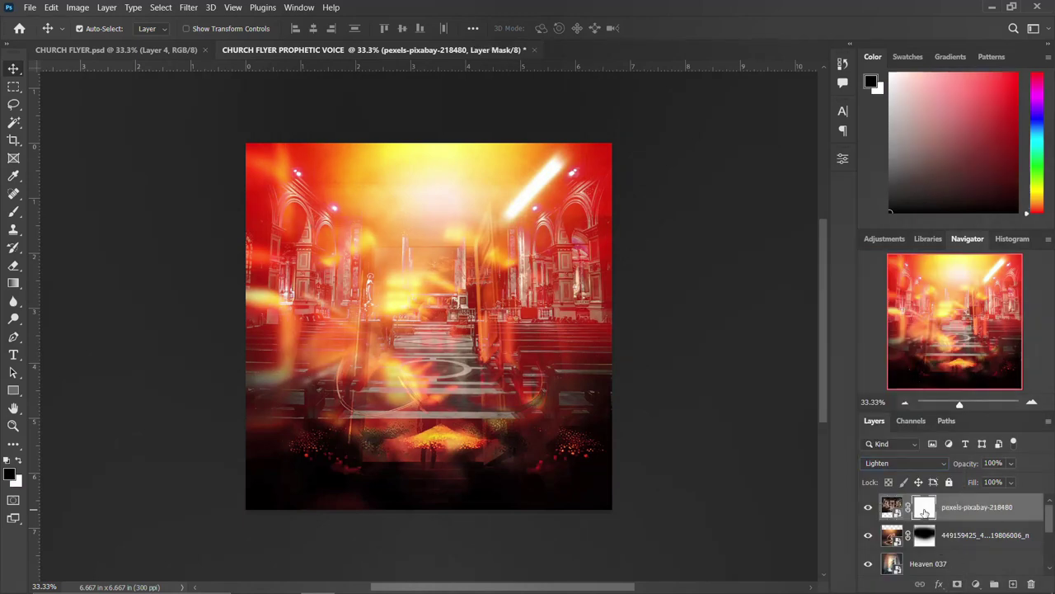
{"action": "key", "text": "b"}
{"action": "left_click_drag", "start_coordinate": [700, 384], "coordinate": [243, 424]}
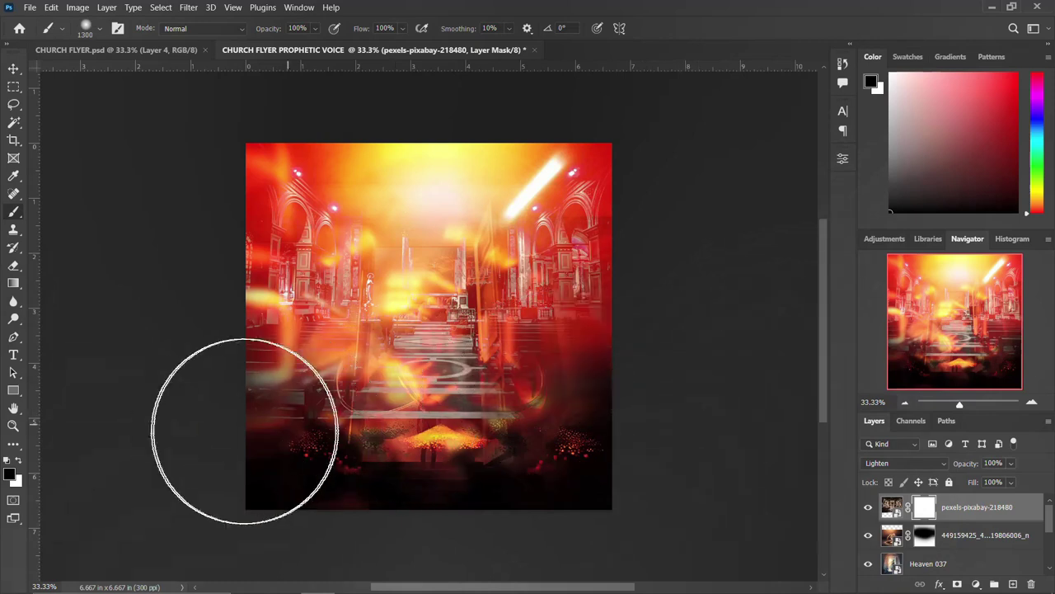
{"action": "left_click", "coordinate": [14, 70]}
{"action": "scroll", "coordinate": [949, 537], "scroll_direction": "down", "scroll_amount": 3}
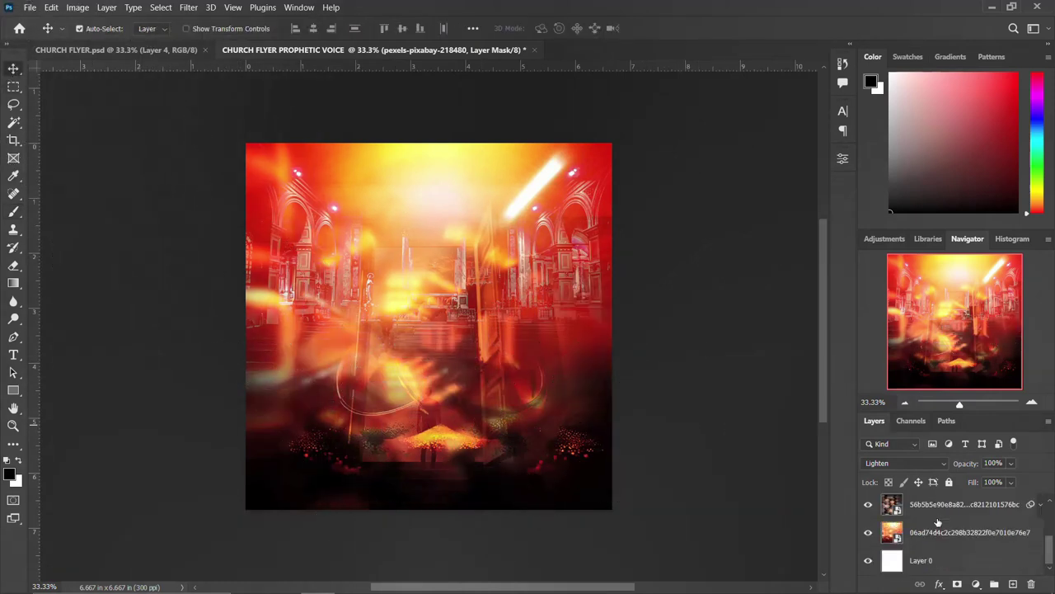
{"action": "left_click", "coordinate": [924, 563], "text": "shift"}
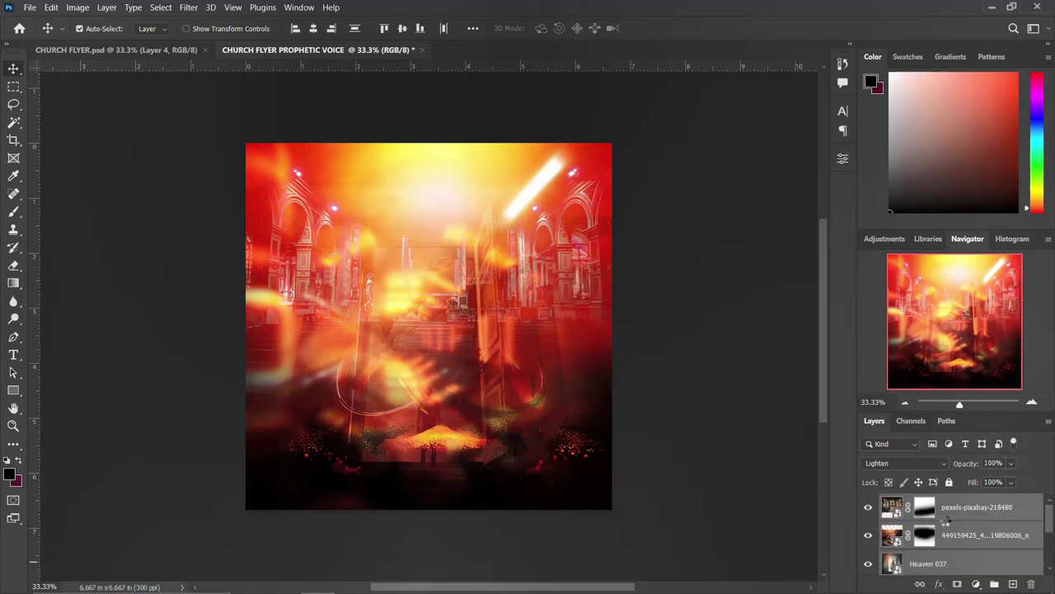
Group the selected layers as BACKGROUND and add a new layer above.
{"action": "key", "text": "ctrl+g"}
{"action": "type", "text": "BACKGROUND"}
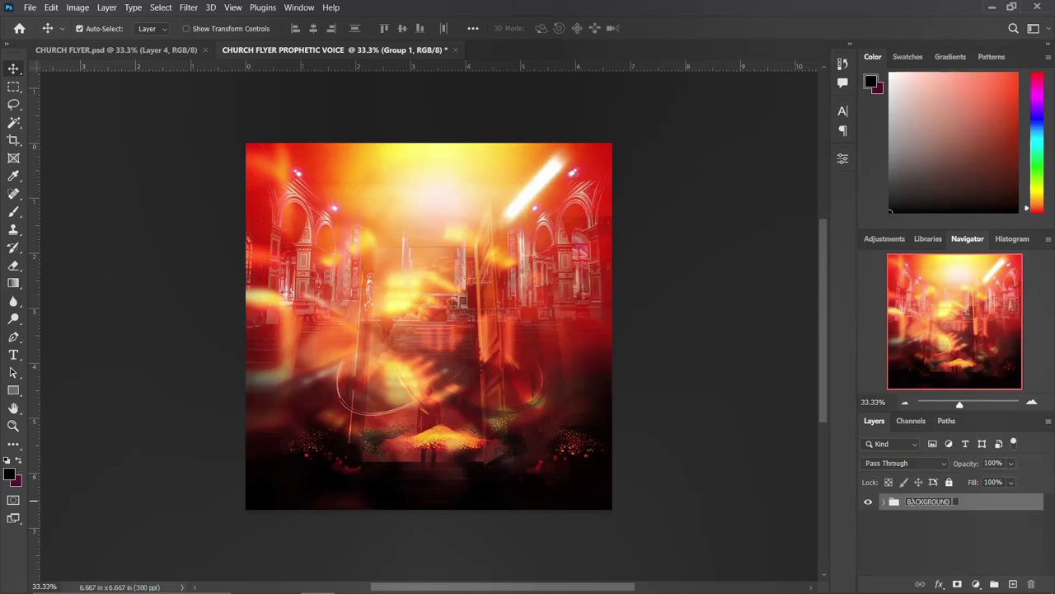
{"action": "key", "text": "Return"}
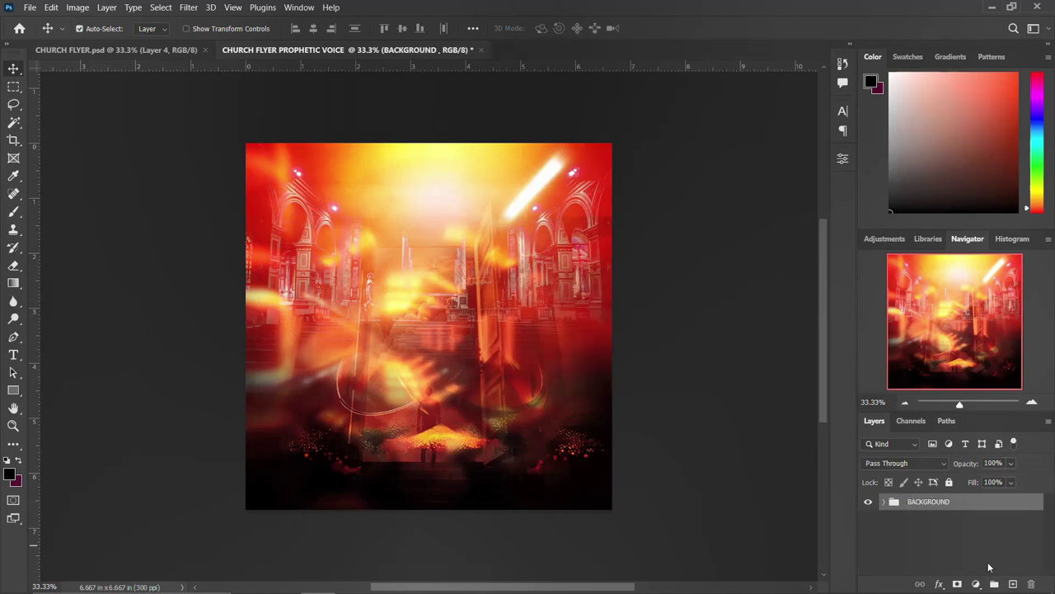
{"action": "left_click", "coordinate": [1012, 583]}
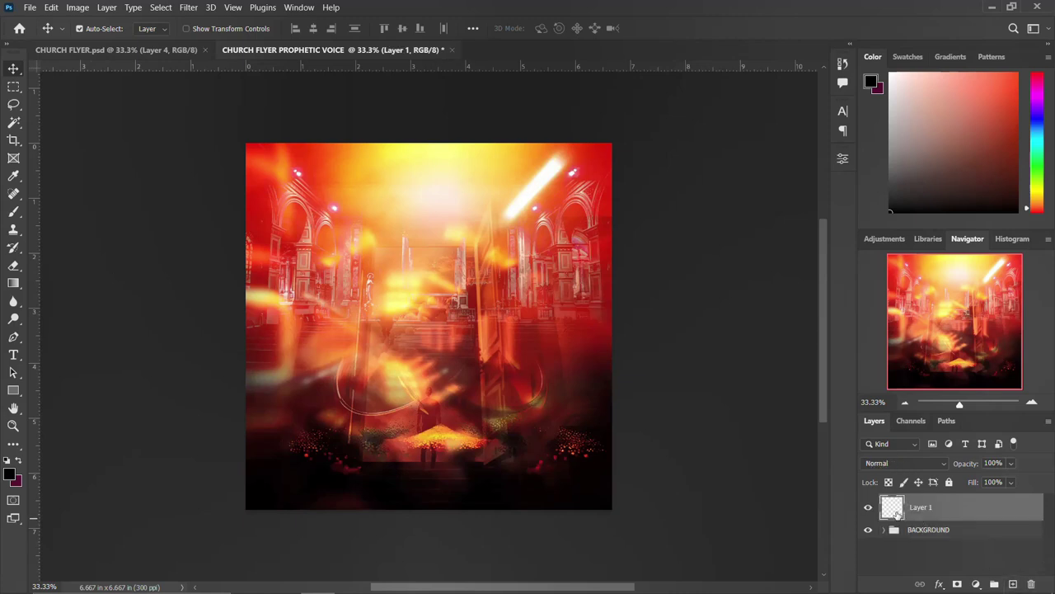
Paint a soft black centre spot with an 1800 px brush and set the layer to Color Dodge.
{"action": "key", "text": "b"}
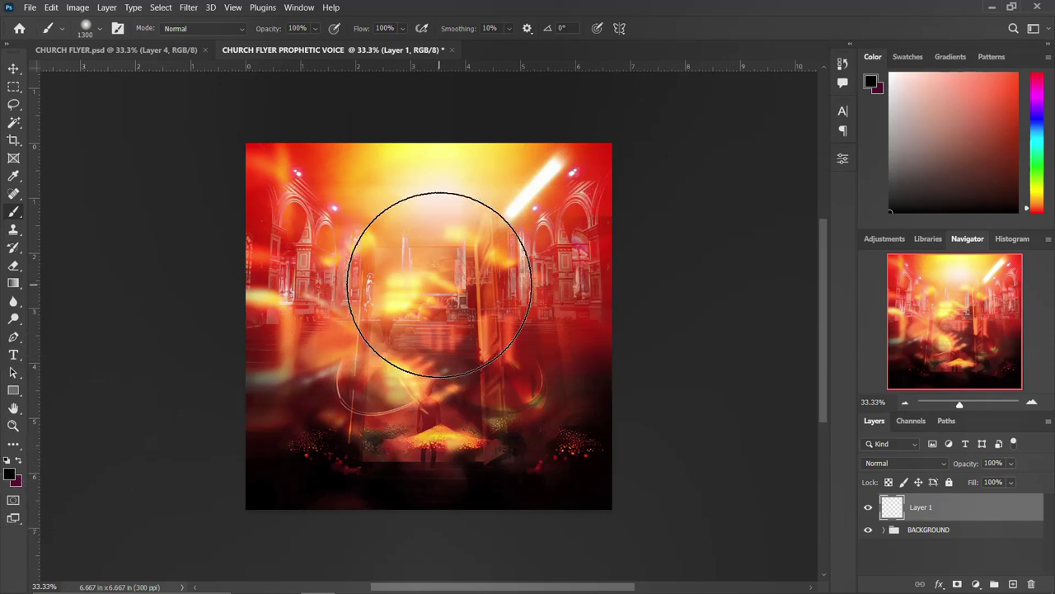
{"action": "key", "text": "bracketright"}
{"action": "key", "text": "bracketright"}
{"action": "key", "text": "bracketright"}
{"action": "key", "text": "bracketright"}
{"action": "key", "text": "bracketright"}
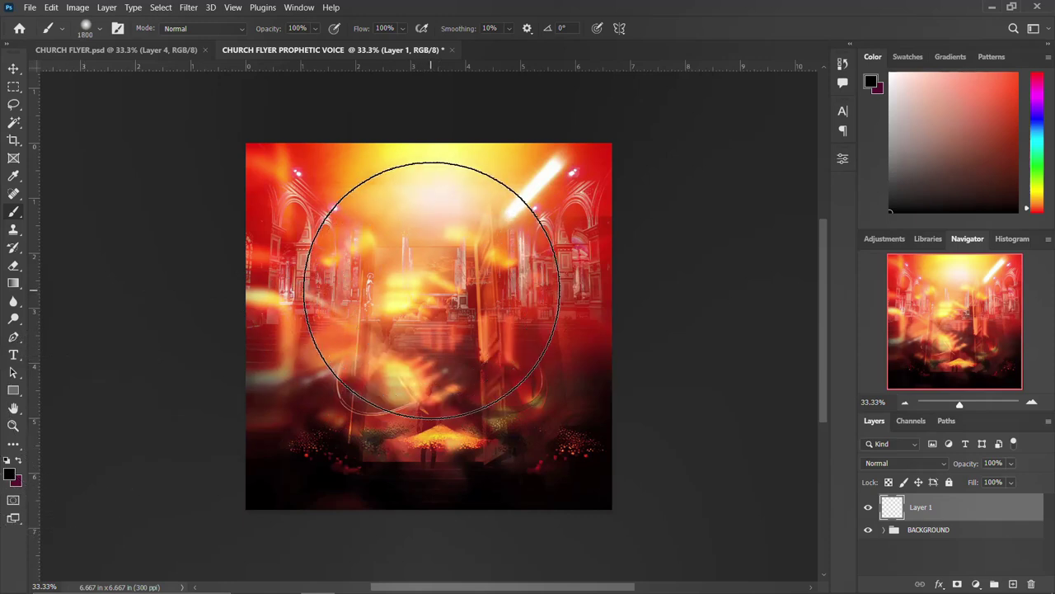
{"action": "left_click", "coordinate": [432, 289]}
{"action": "left_click", "coordinate": [430, 288]}
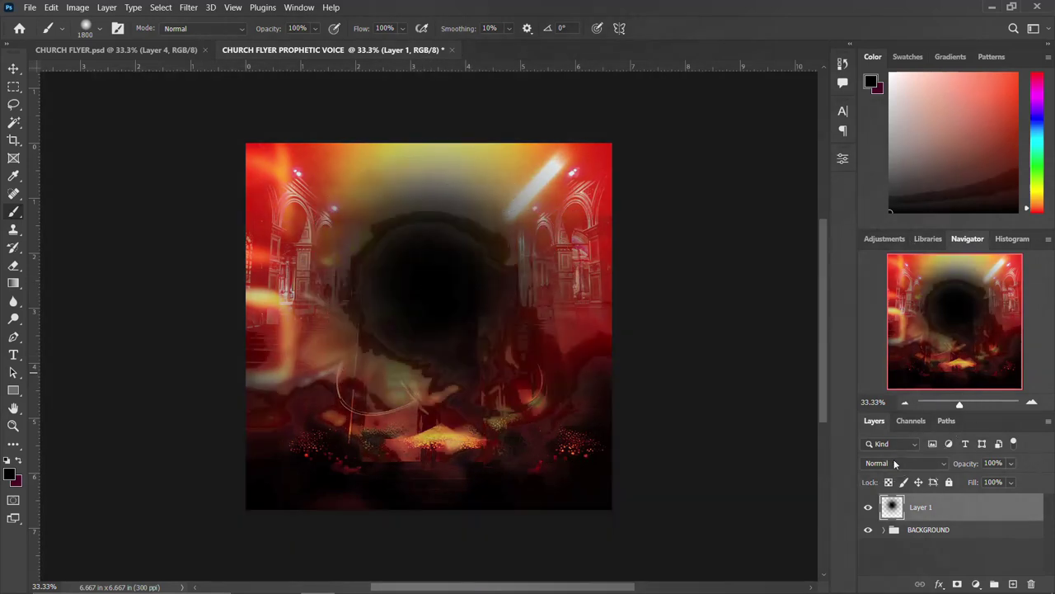
{"action": "left_click", "coordinate": [893, 462]}
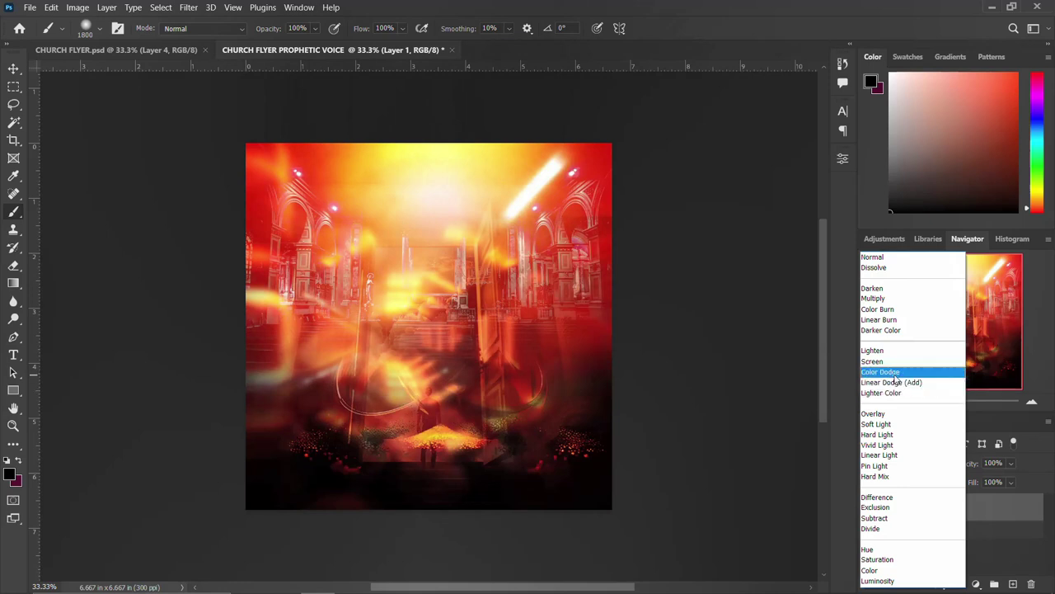
{"action": "left_click", "coordinate": [897, 378]}
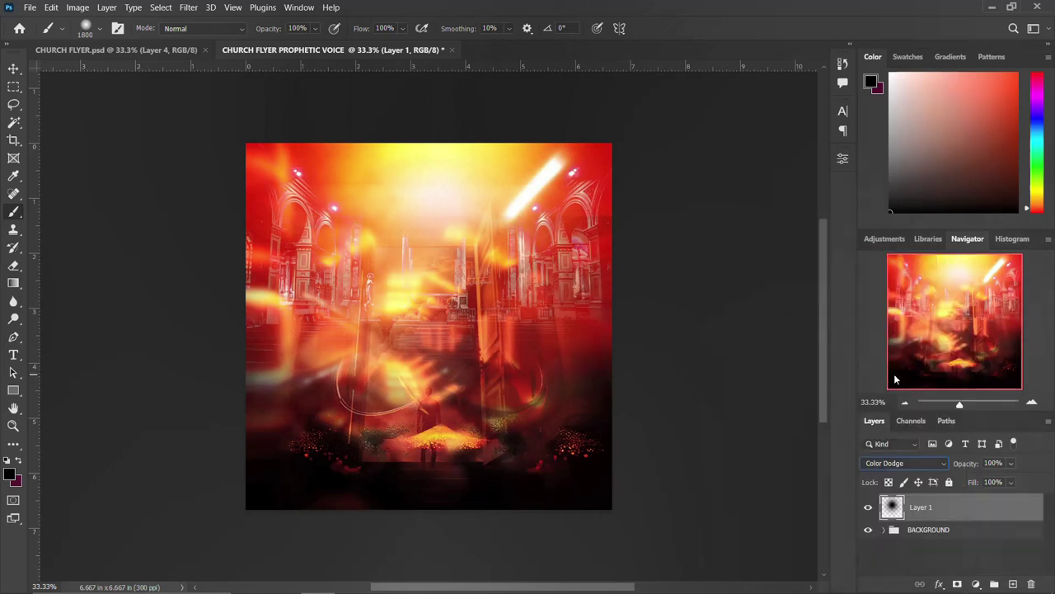
{"action": "left_click", "coordinate": [13, 69]}
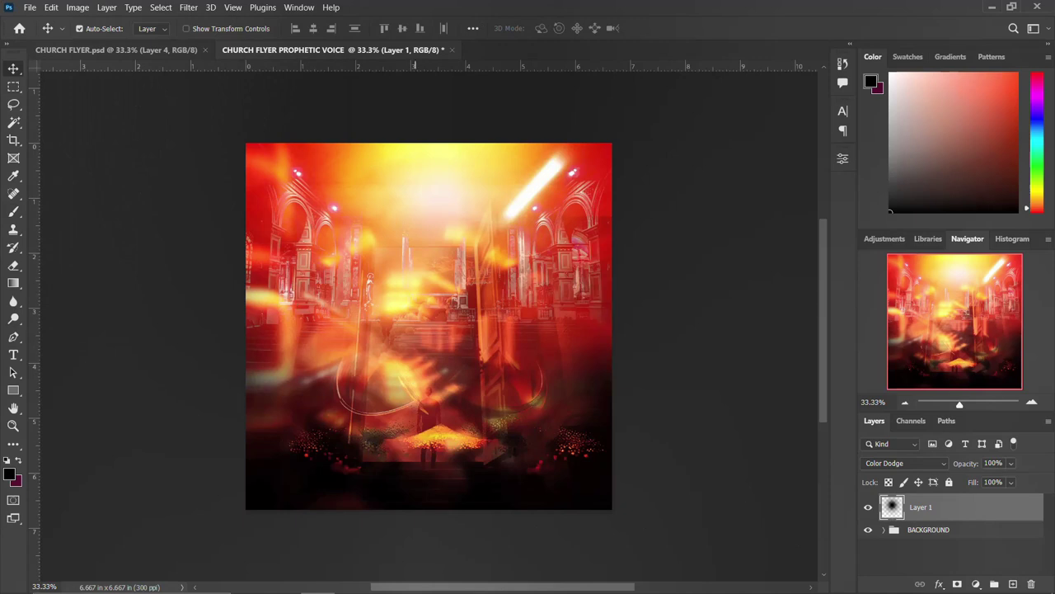
Add a PROPHETIC text layer near the top centre, taken from the Notepad wording.
{"action": "left_click", "coordinate": [419, 588]}
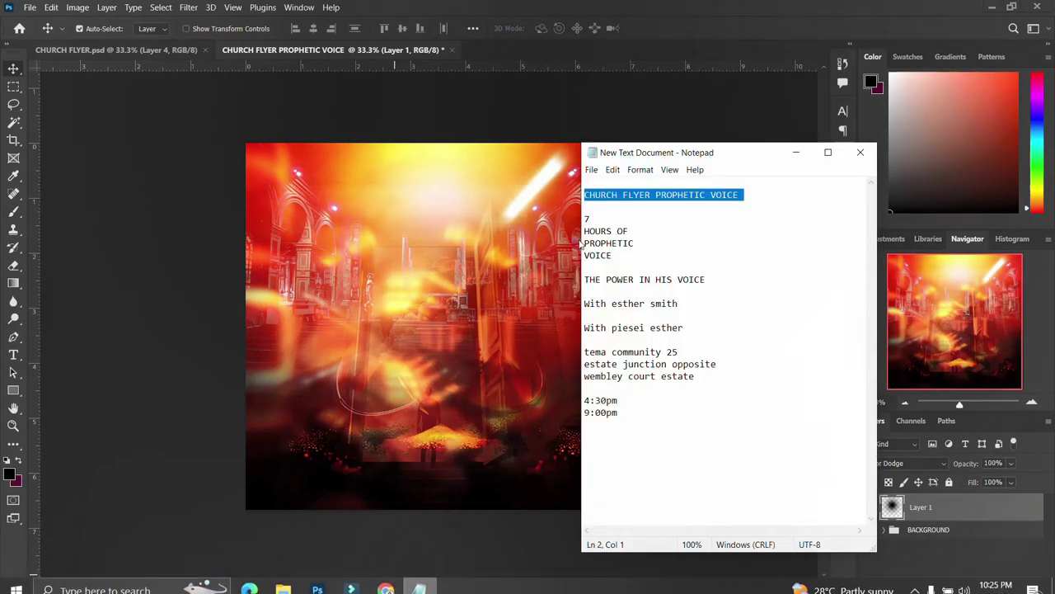
{"action": "triple_click", "coordinate": [640, 240]}
{"action": "left_click", "coordinate": [349, 251]}
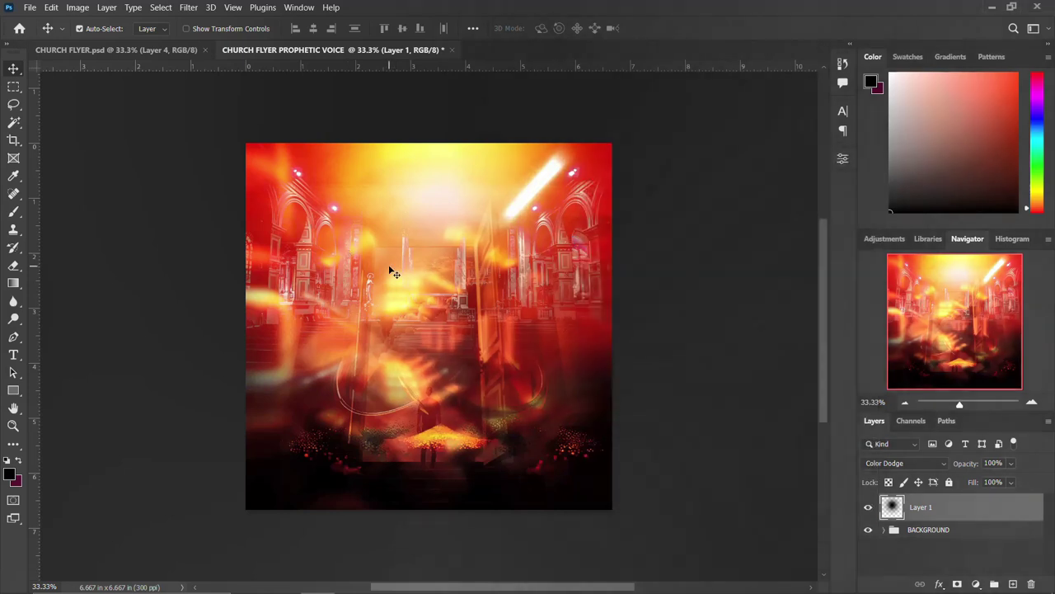
{"action": "key", "text": "t"}
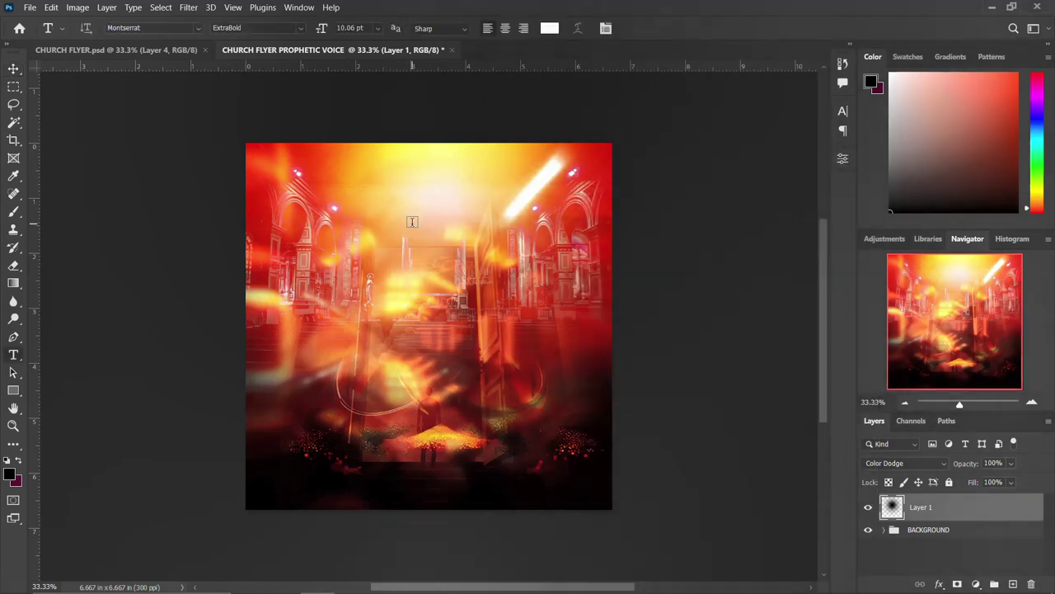
{"action": "left_click", "coordinate": [415, 219]}
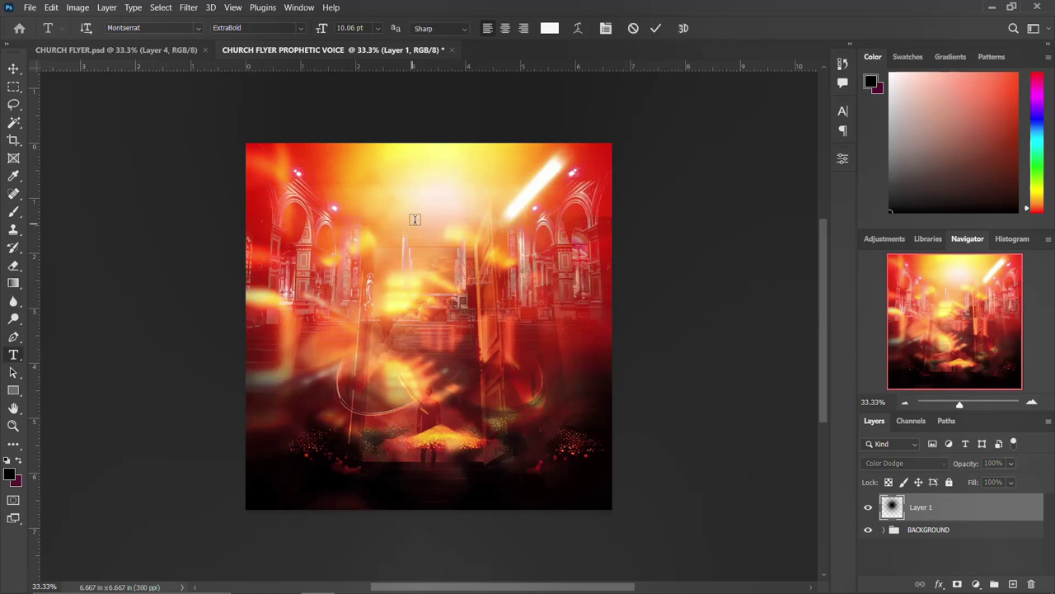
{"action": "type", "text": "PROPHETIC"}
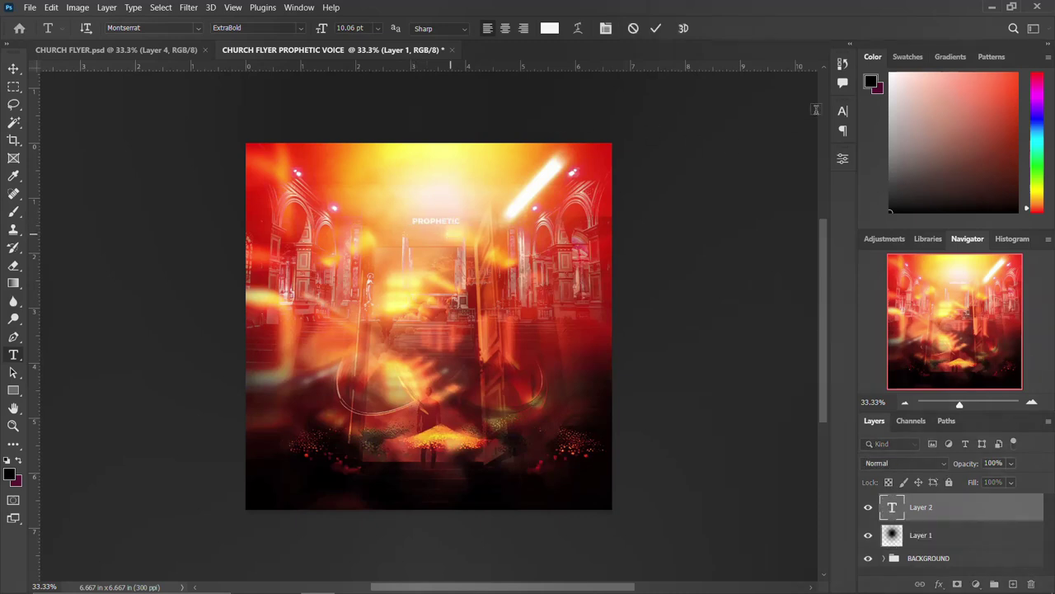
{"action": "left_click", "coordinate": [14, 68]}
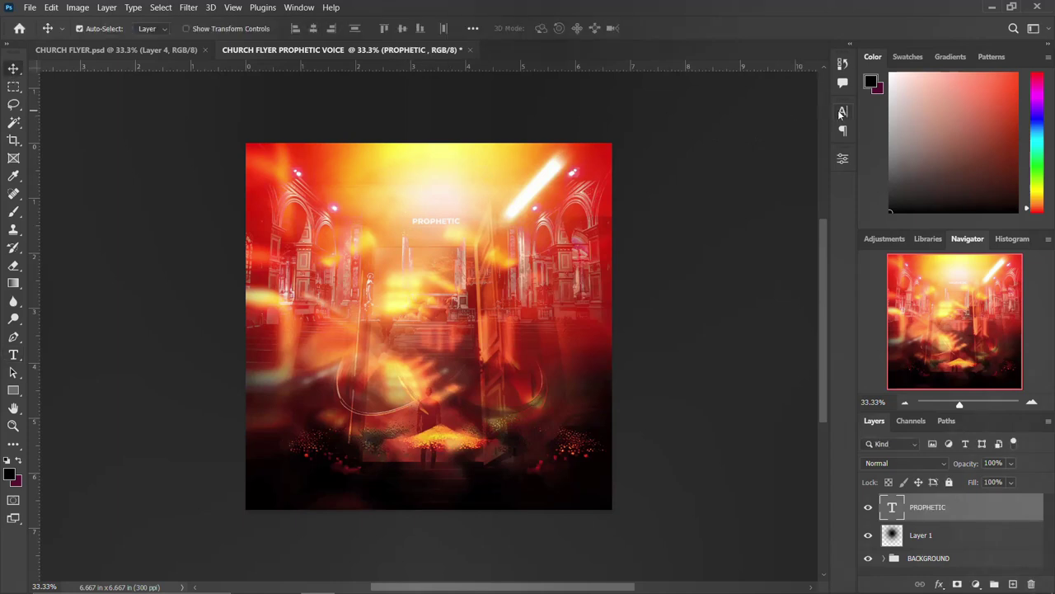
Style PROPHETIC in Antilles Semi-Italic with black (000000) colour.
{"action": "left_click", "coordinate": [843, 110]}
{"action": "left_click", "coordinate": [761, 131]}
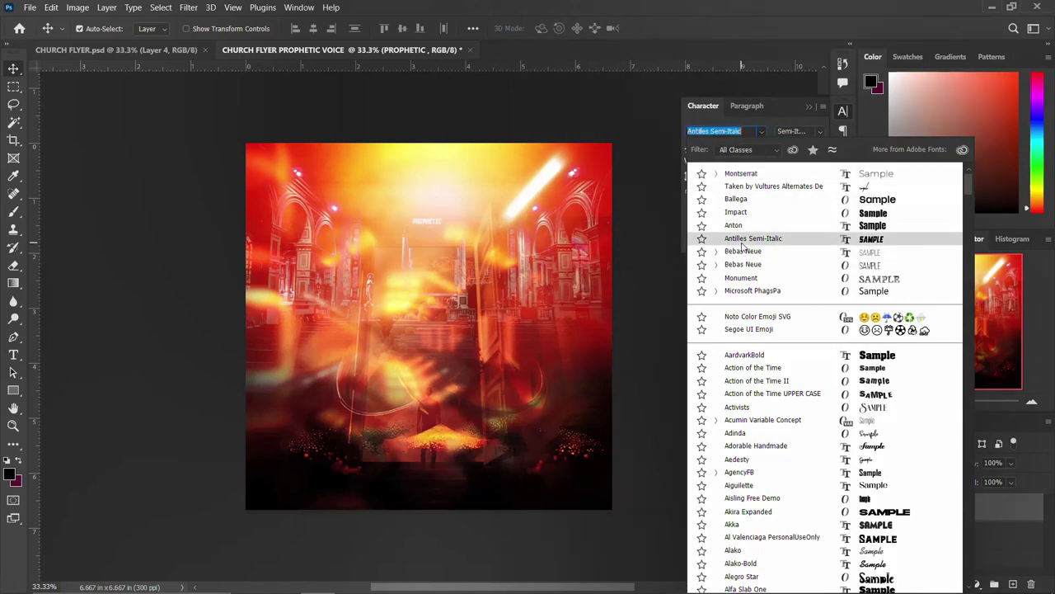
{"action": "left_click", "coordinate": [741, 241]}
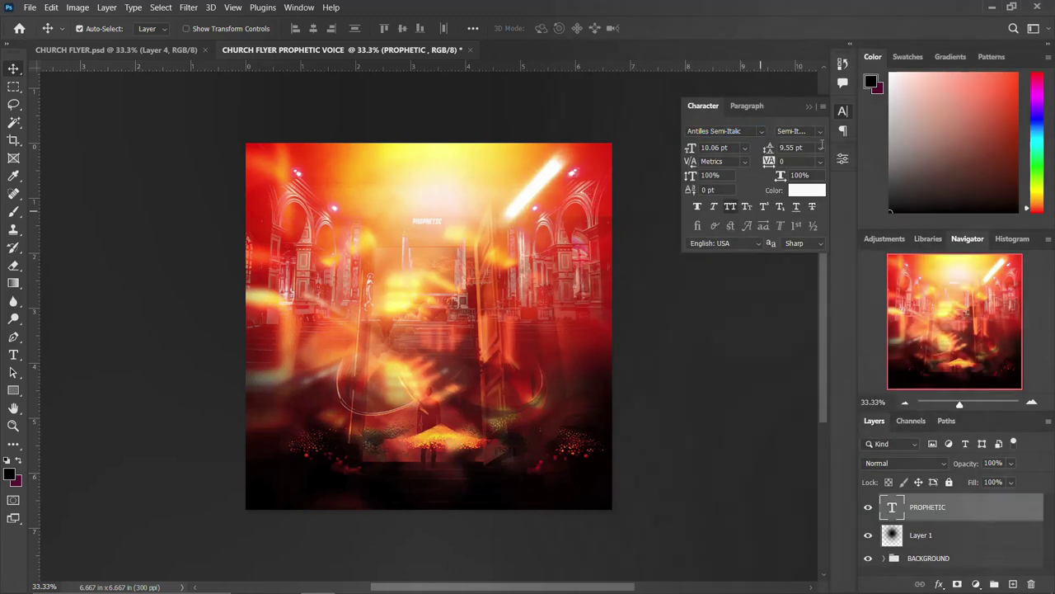
{"action": "left_click", "coordinate": [804, 190]}
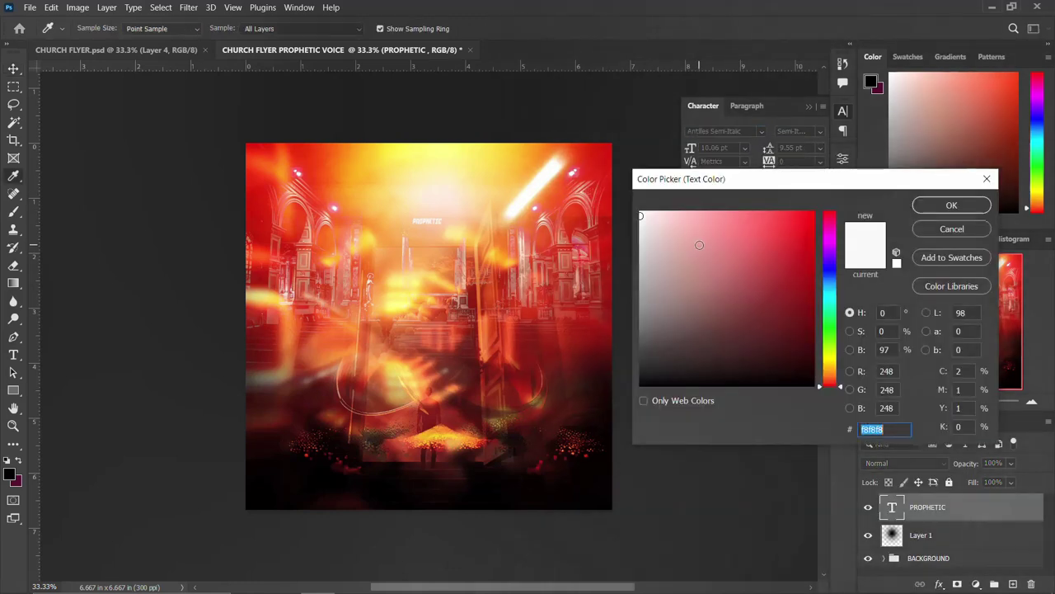
{"action": "type", "text": "000000"}
{"action": "left_click", "coordinate": [950, 207]}
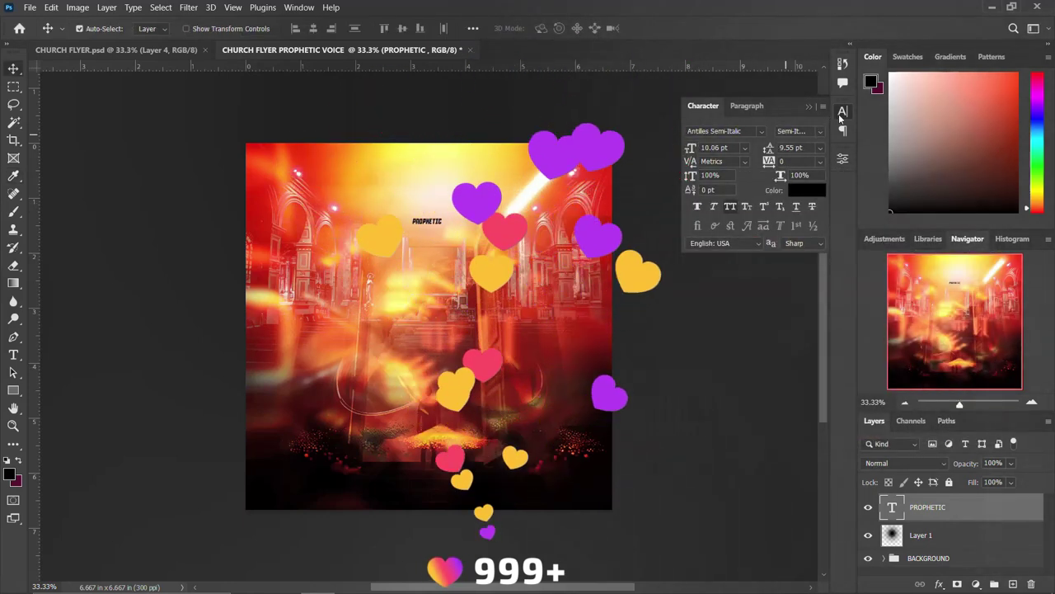
{"action": "left_click", "coordinate": [842, 111]}
Enlarge PROPHETIC about six times and duplicate it just below.
{"action": "key", "text": "ctrl+t"}
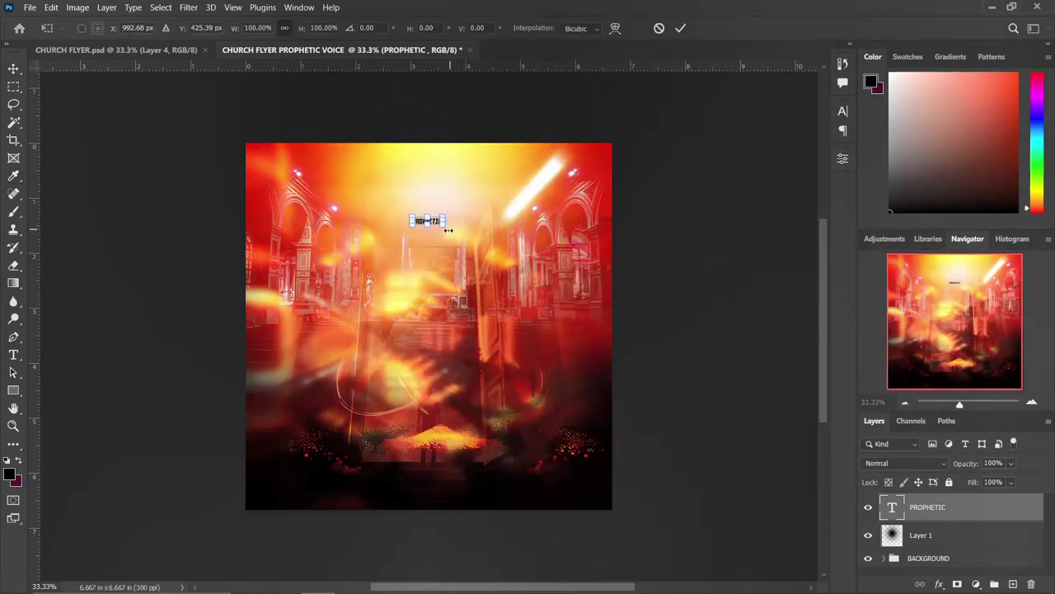
{"action": "left_click_drag", "start_coordinate": [447, 228], "coordinate": [520, 241]}
{"action": "left_click_drag", "start_coordinate": [442, 227], "coordinate": [444, 244]}
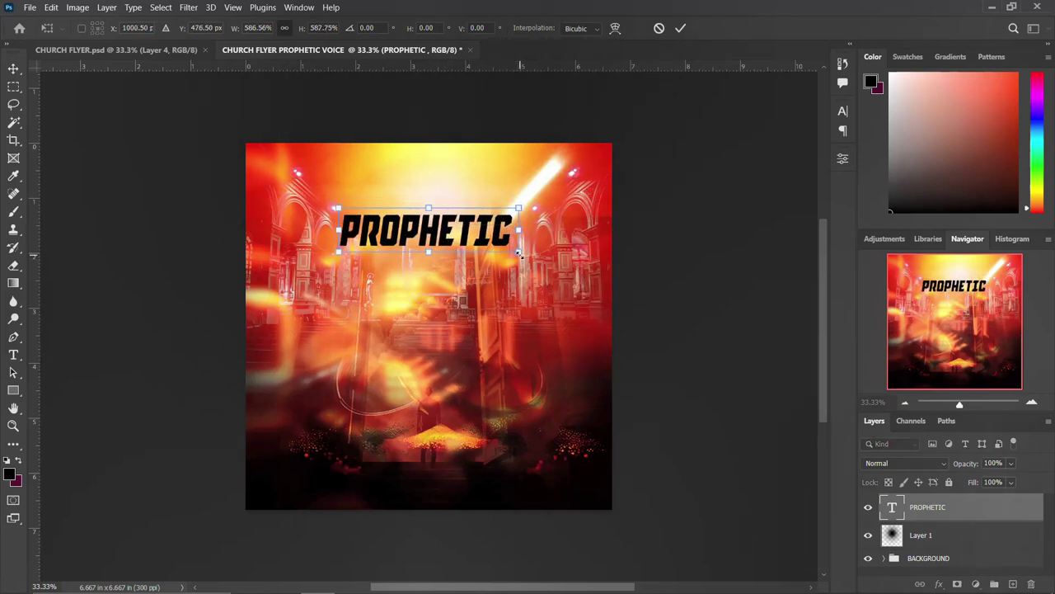
{"action": "left_click_drag", "start_coordinate": [520, 257], "coordinate": [528, 261]}
{"action": "key", "text": "Return"}
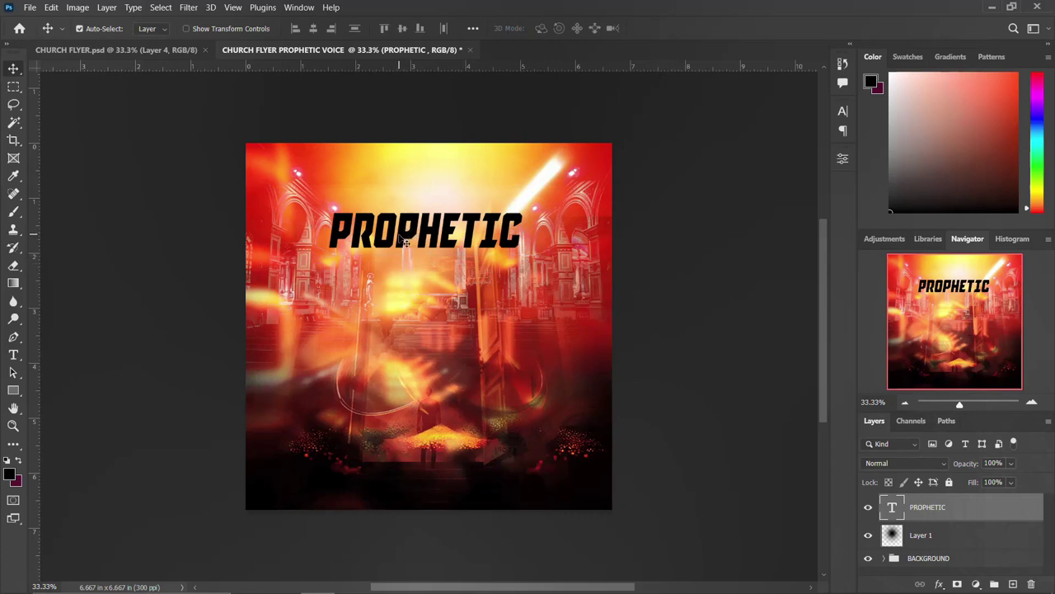
{"action": "left_click_drag", "start_coordinate": [405, 242], "coordinate": [397, 283]}
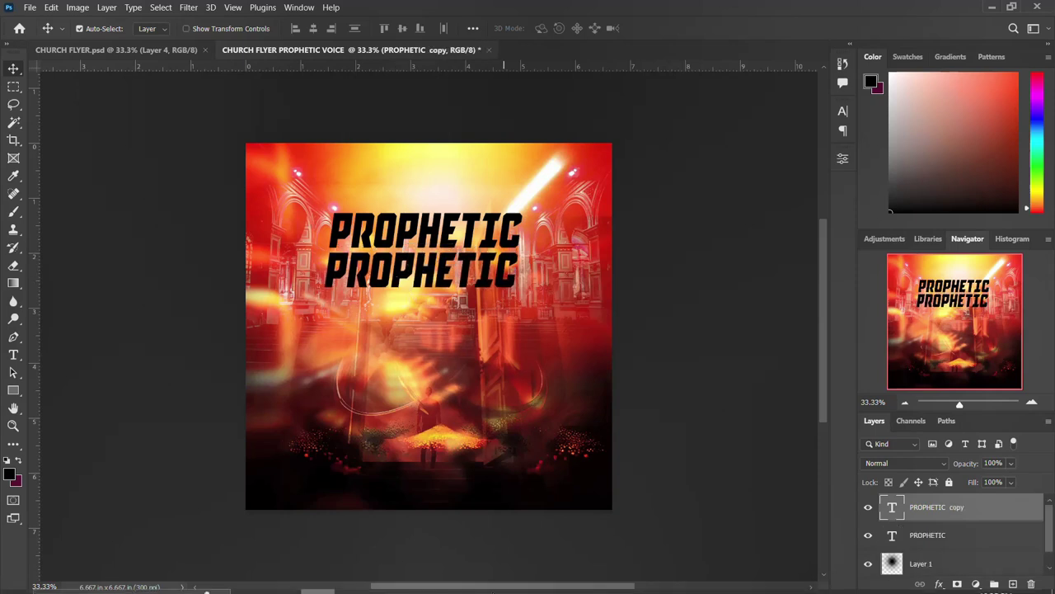
Change the duplicate's text to VOICE, copied from the Notepad notes.
{"action": "left_click", "coordinate": [420, 580]}
{"action": "left_click_drag", "start_coordinate": [617, 256], "coordinate": [584, 255]}
{"action": "key", "text": "ctrl+c"}
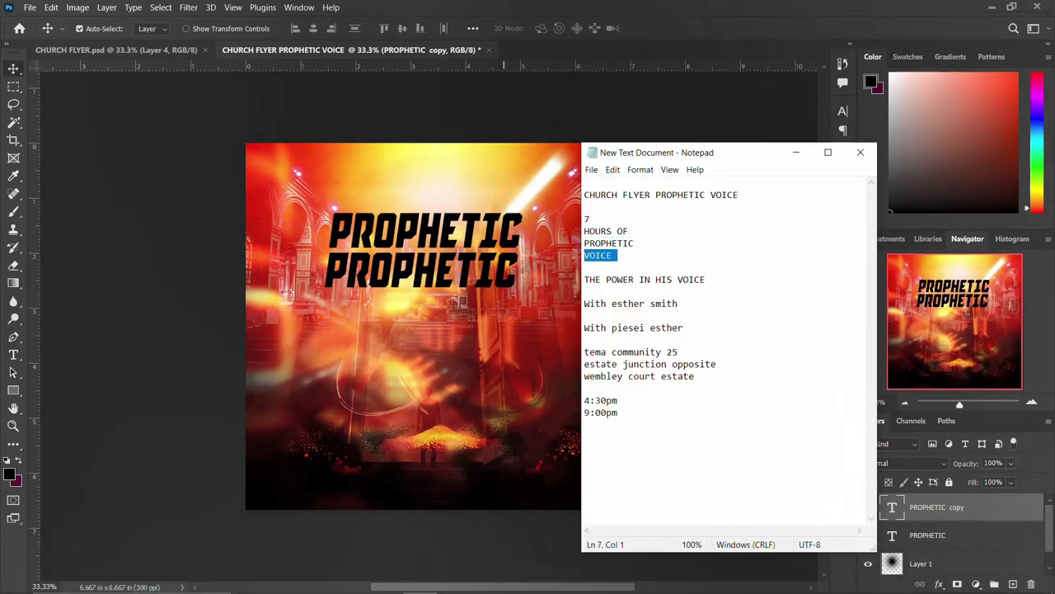
{"action": "left_click", "coordinate": [442, 248]}
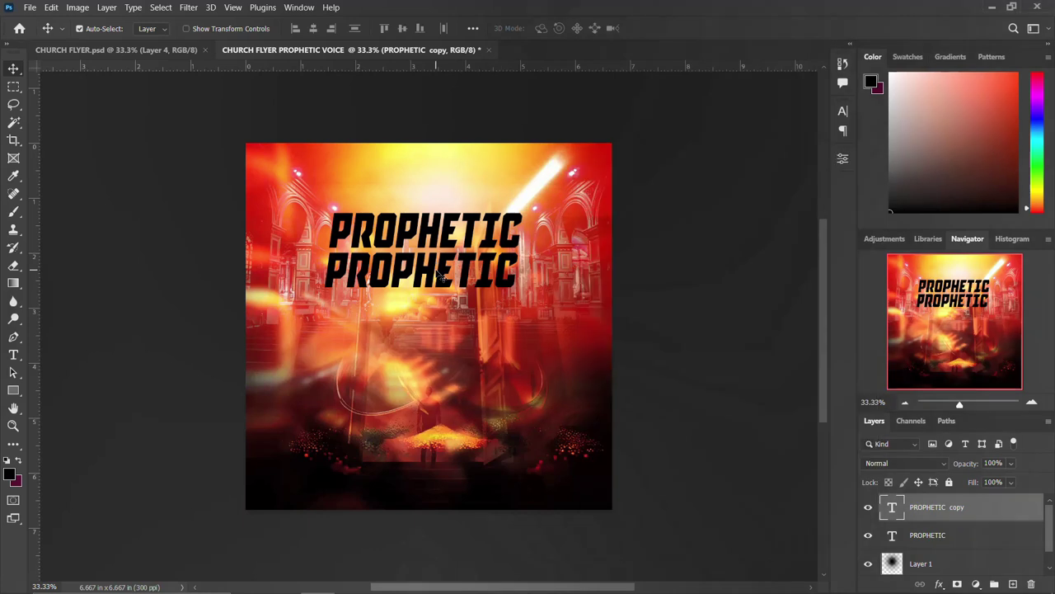
{"action": "double_click", "coordinate": [442, 278]}
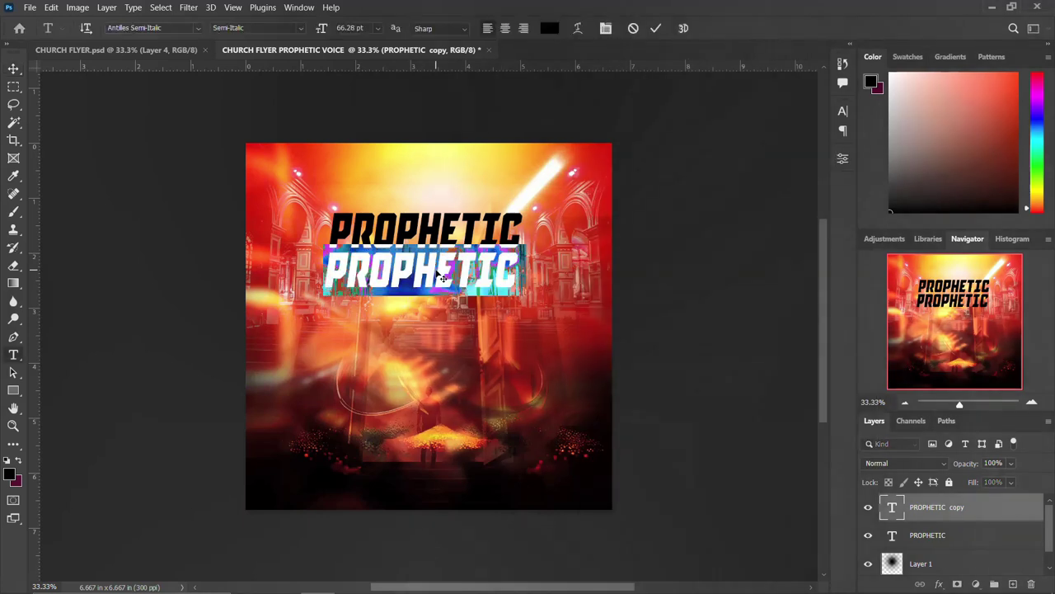
{"action": "key", "text": "ctrl+v"}
{"action": "key", "text": "ctrl+Return"}
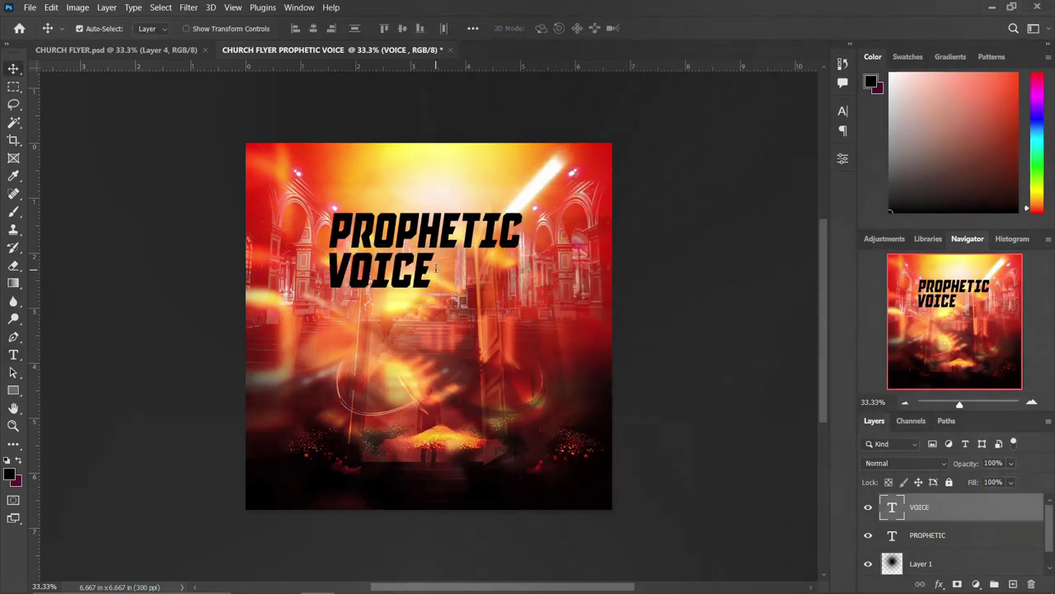
Enlarge VOICE to about double size and place it under PROPHETIC.
{"action": "key", "text": "ctrl+t"}
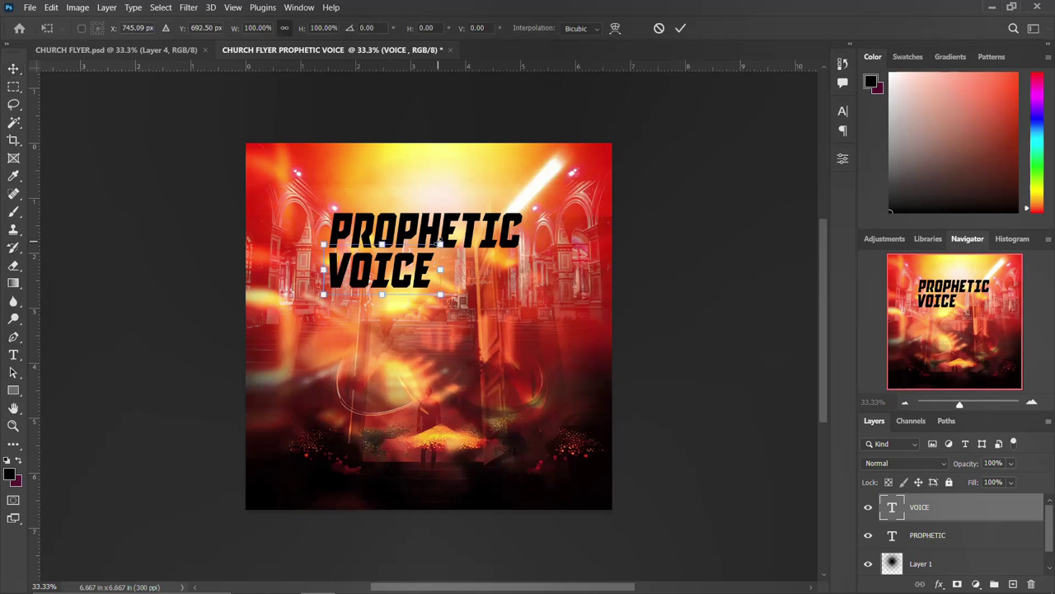
{"action": "left_click_drag", "start_coordinate": [441, 245], "coordinate": [505, 219]}
{"action": "left_click_drag", "start_coordinate": [408, 267], "coordinate": [452, 278]}
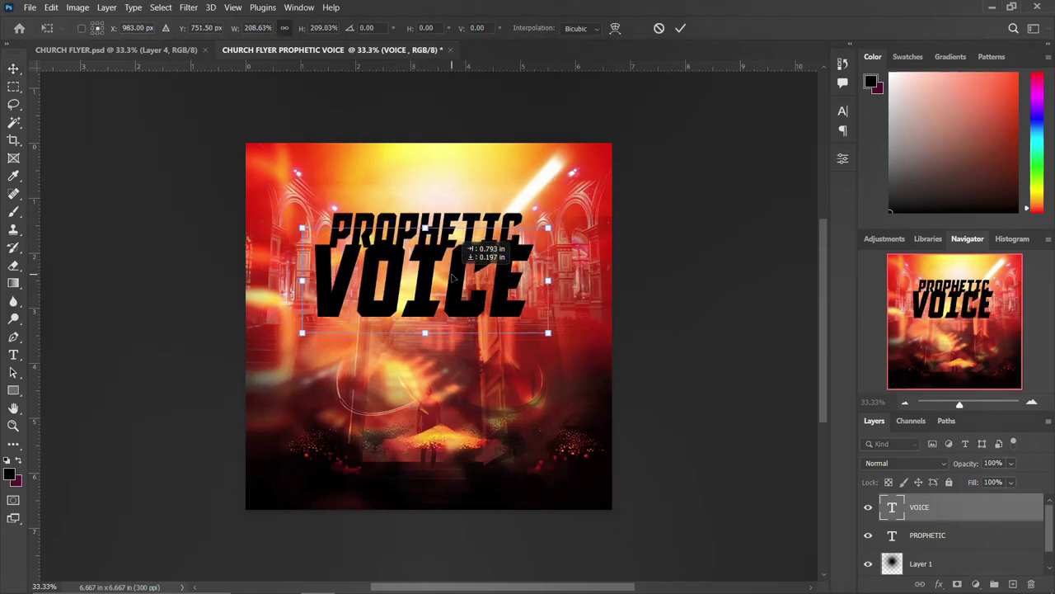
{"action": "key", "text": "Return"}
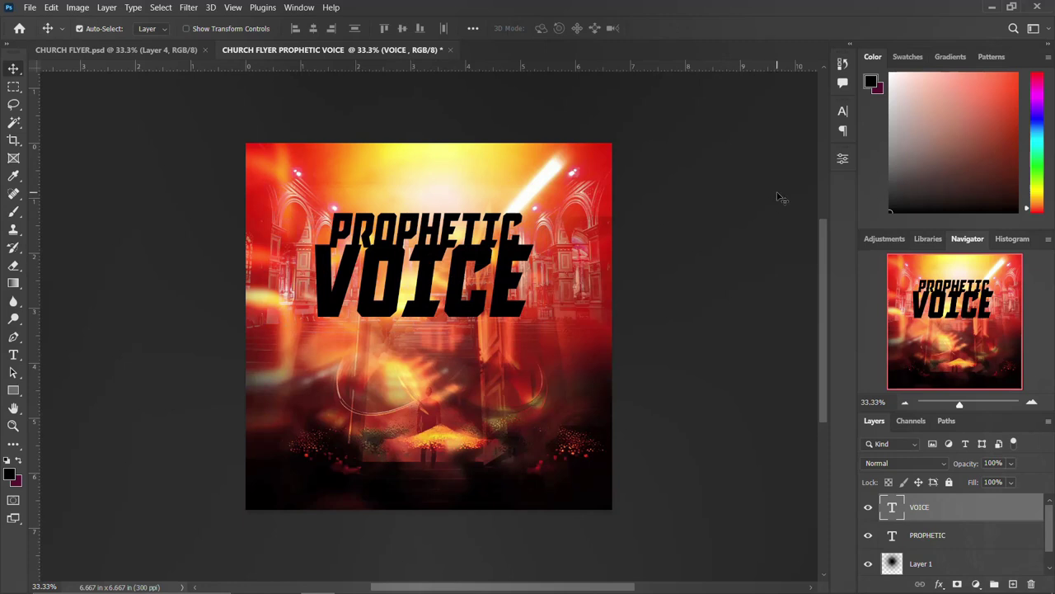
Tighten VOICE tracking to -40 and nudge it slightly right and down.
{"action": "left_click", "coordinate": [843, 112]}
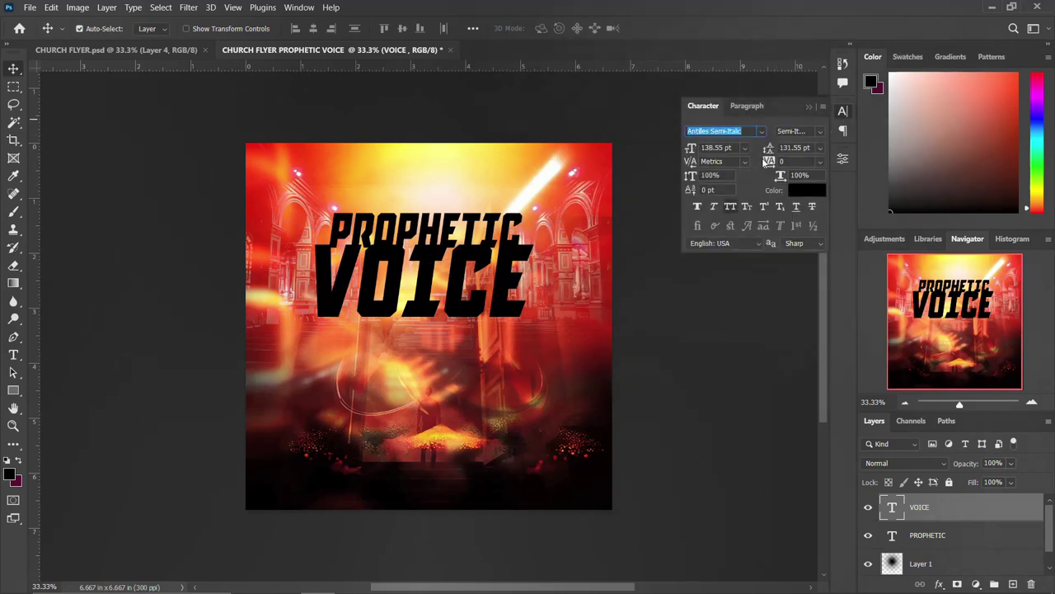
{"action": "left_click_drag", "start_coordinate": [768, 161], "coordinate": [764, 161]}
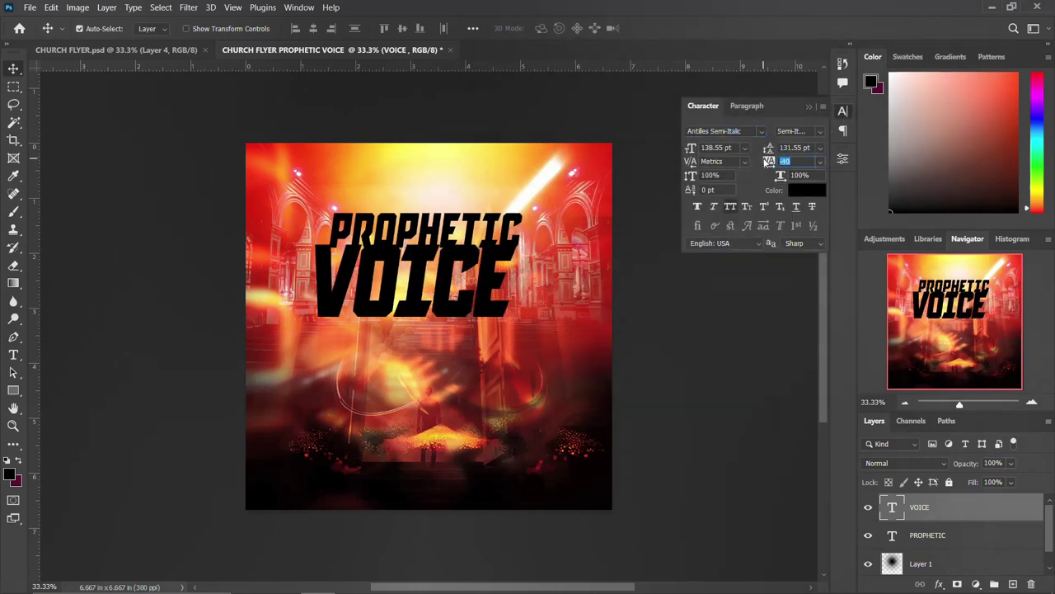
{"action": "left_click", "coordinate": [843, 111]}
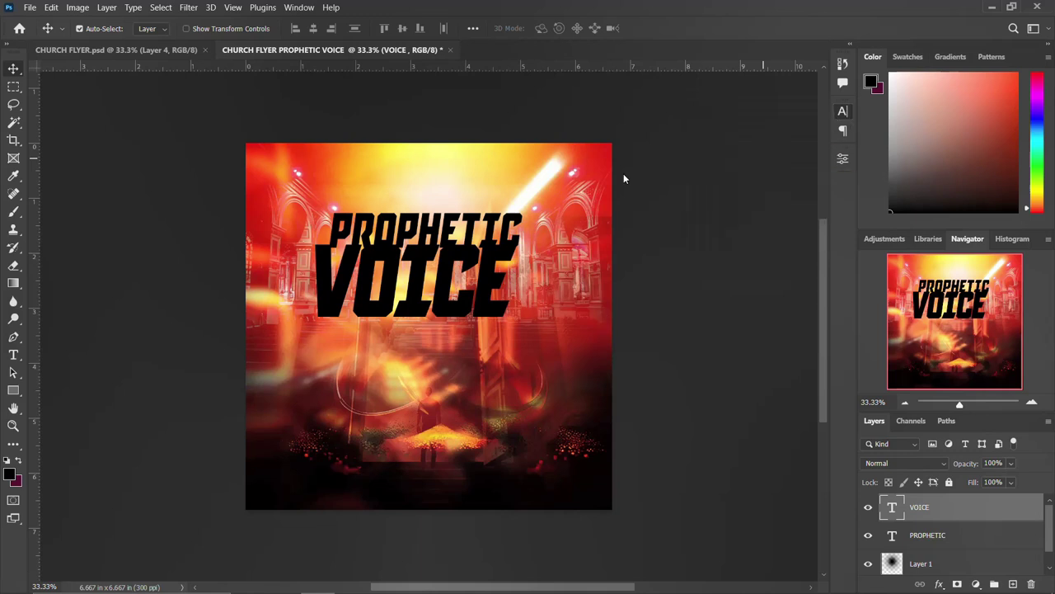
{"action": "left_click_drag", "start_coordinate": [394, 280], "coordinate": [404, 283]}
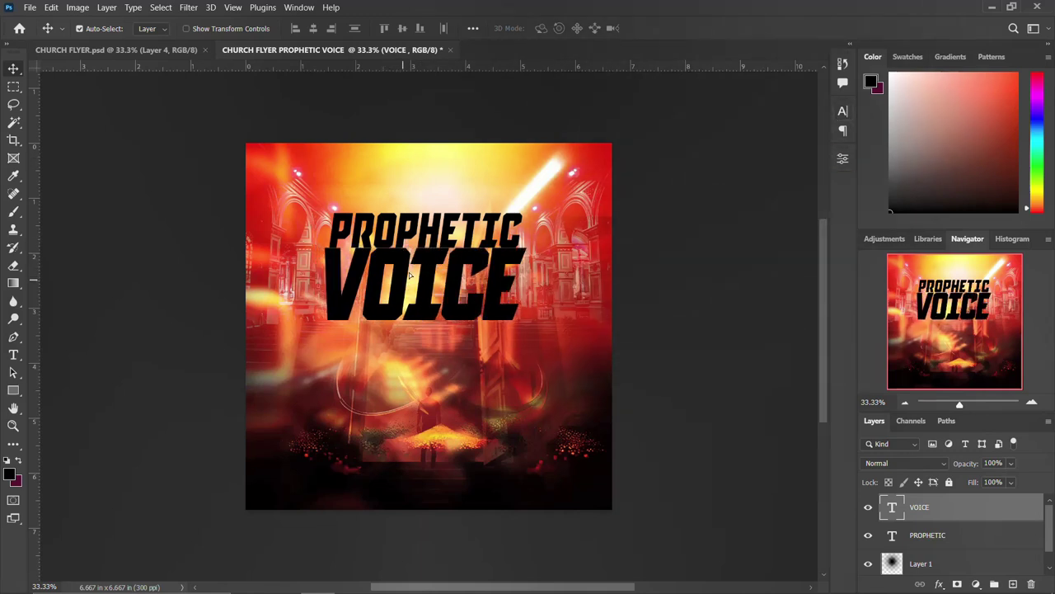
{"action": "left_click", "coordinate": [476, 232]}
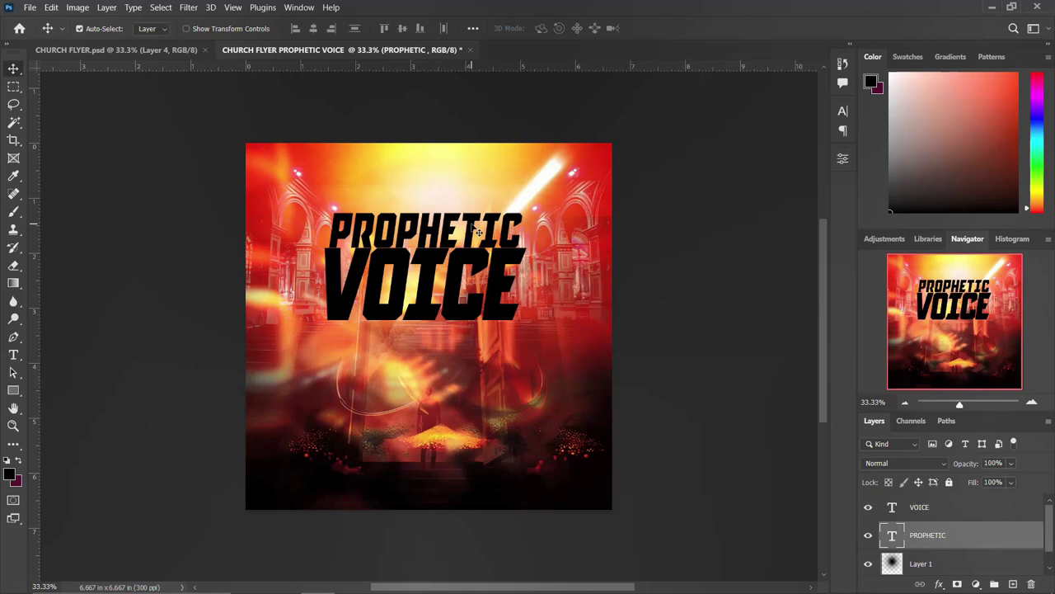
{"action": "left_click", "coordinate": [384, 291]}
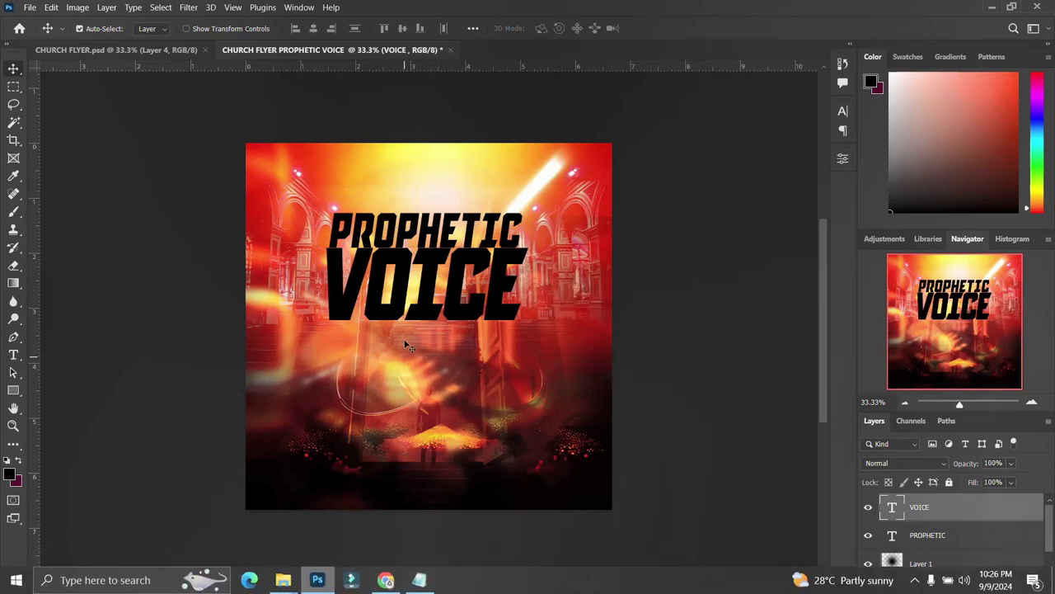
Duplicate VOICE below and change the copy's text to 7.
{"action": "left_click_drag", "start_coordinate": [369, 317], "coordinate": [371, 408]}
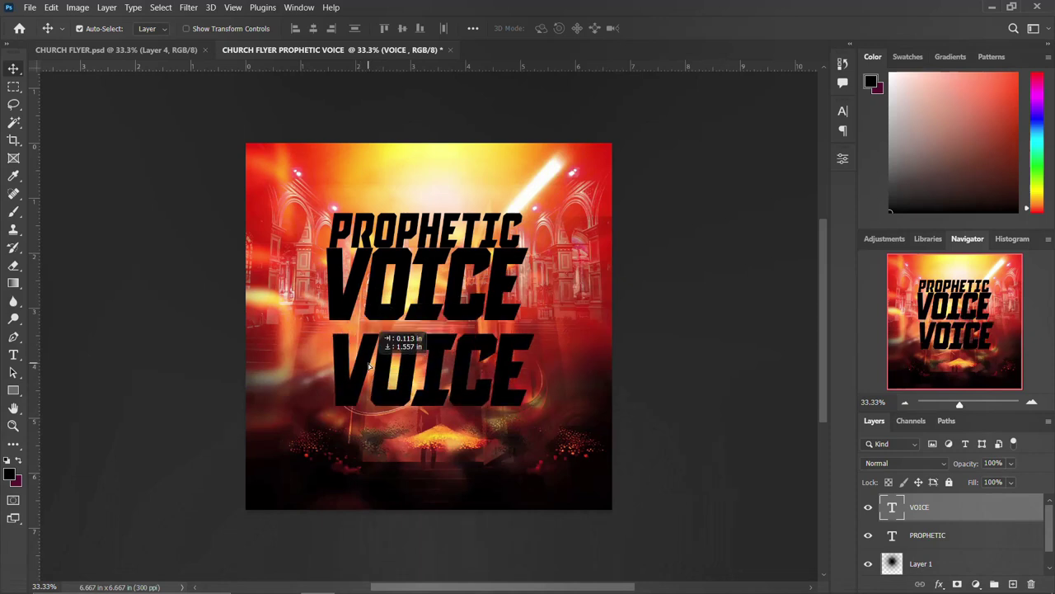
{"action": "double_click", "coordinate": [366, 349]}
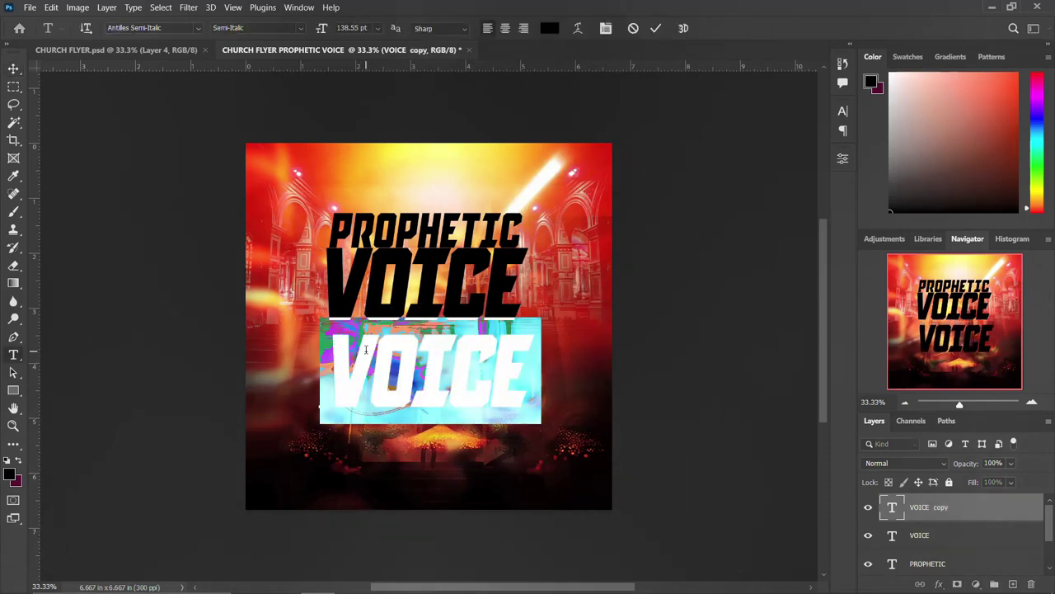
{"action": "type", "text": "7"}
{"action": "key", "text": "ctrl+Return"}
{"action": "key", "text": "v"}
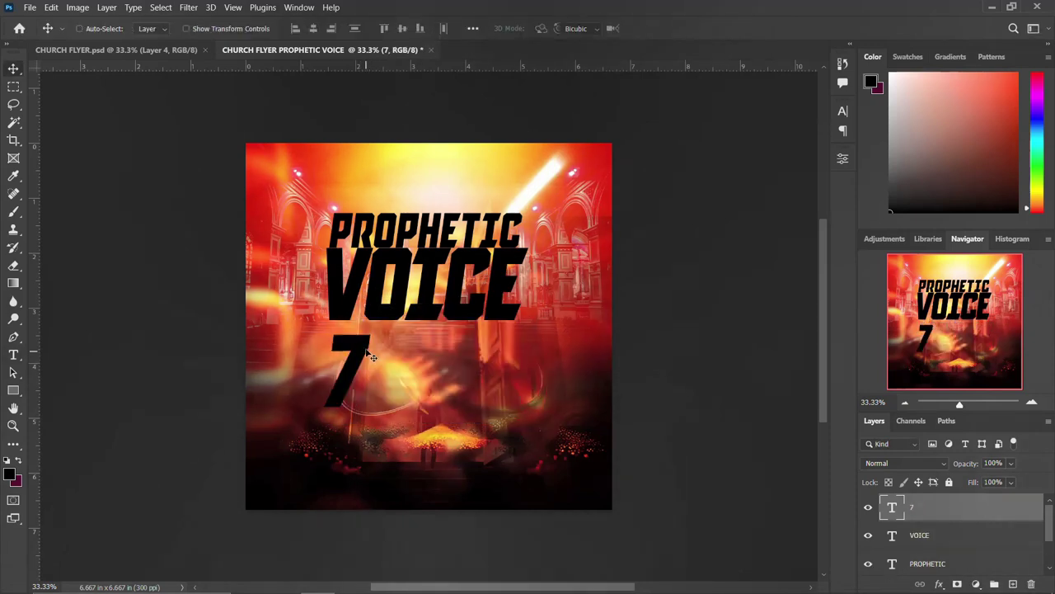
Enlarge the 7 about 185% and move it up beside the title.
{"action": "key", "text": "ctrl+t"}
{"action": "left_click_drag", "start_coordinate": [369, 316], "coordinate": [389, 273]}
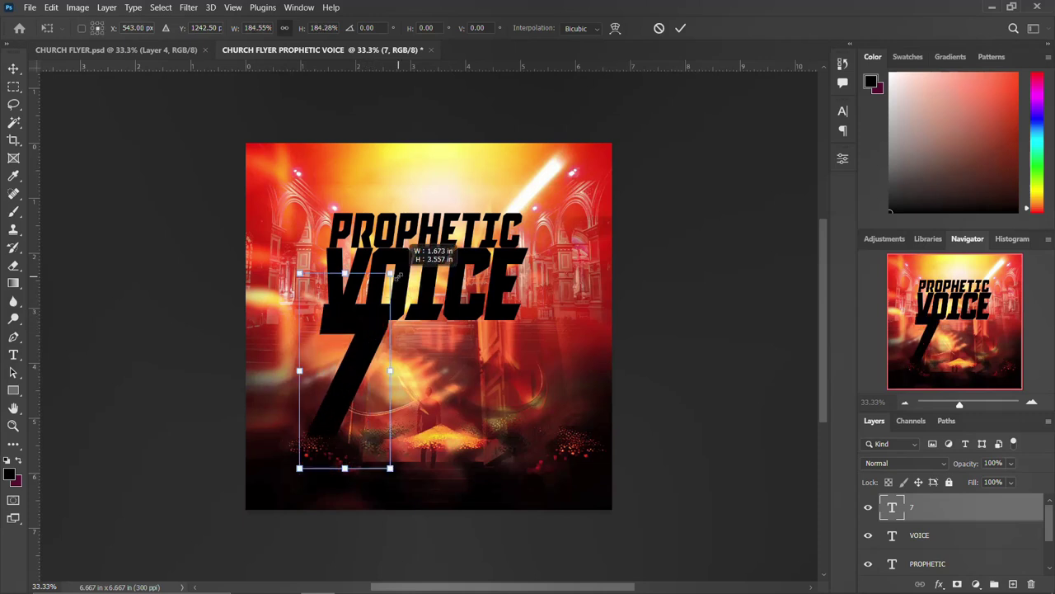
{"action": "left_click_drag", "start_coordinate": [367, 334], "coordinate": [324, 257]}
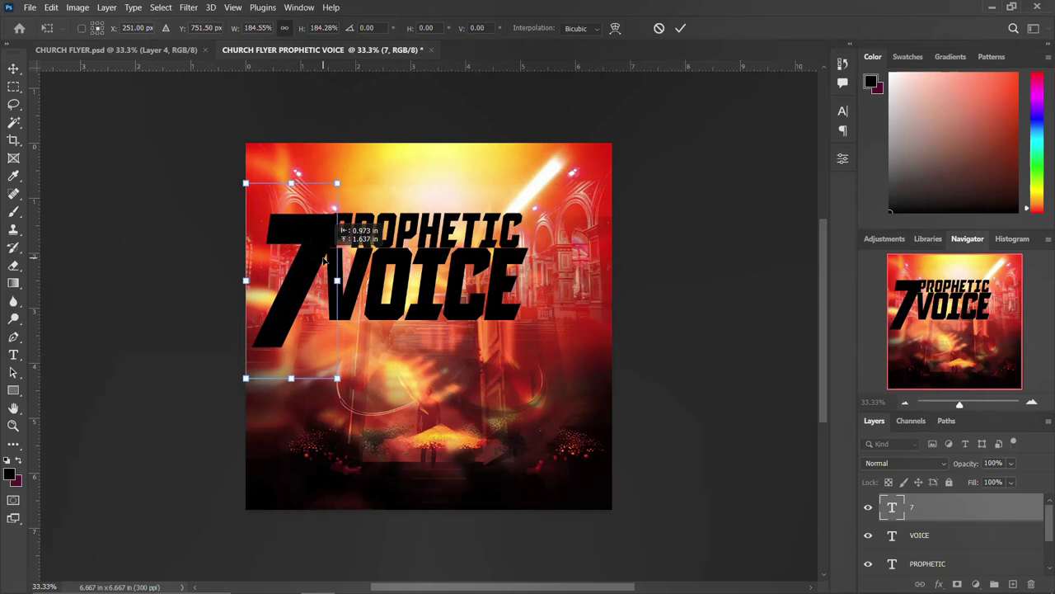
{"action": "key", "text": "Return"}
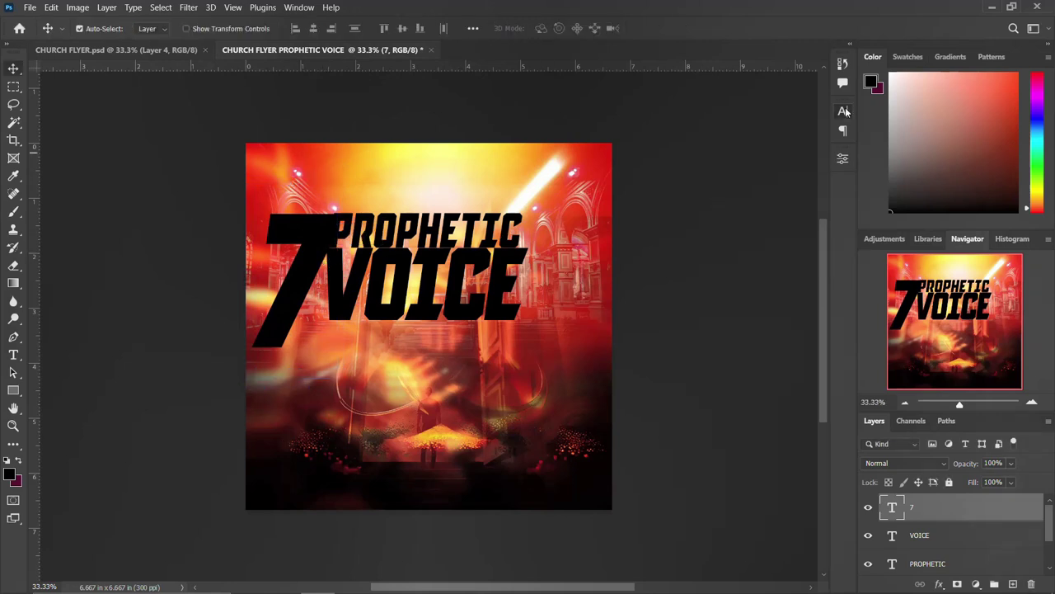
Set the 7 to 200 pt and position it left of PROPHETIC VOICE.
{"action": "left_click", "coordinate": [844, 110]}
{"action": "double_click", "coordinate": [712, 147]}
{"action": "type", "text": "200"}
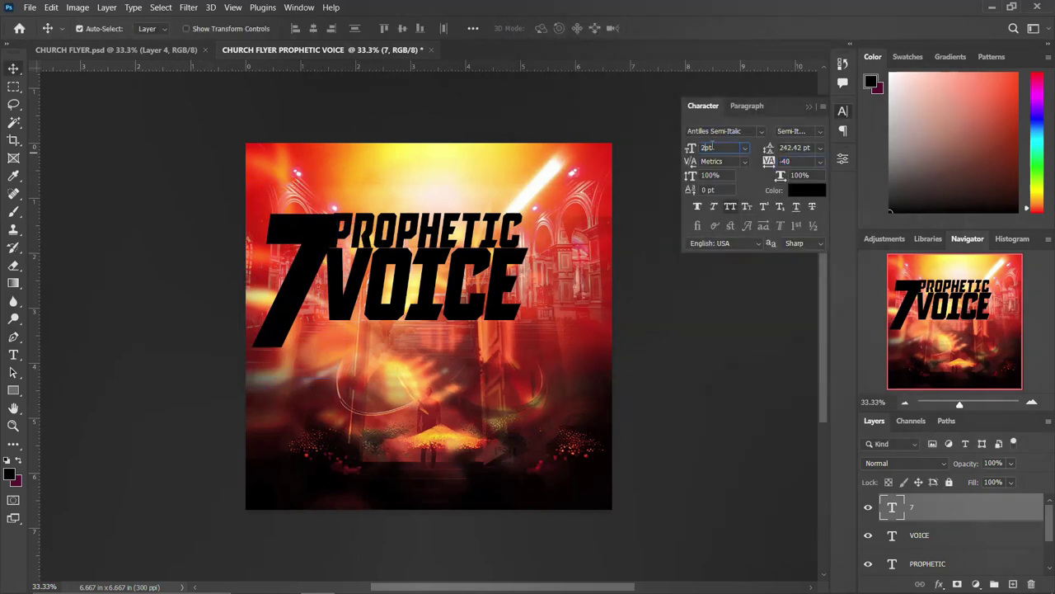
{"action": "key", "text": "Return"}
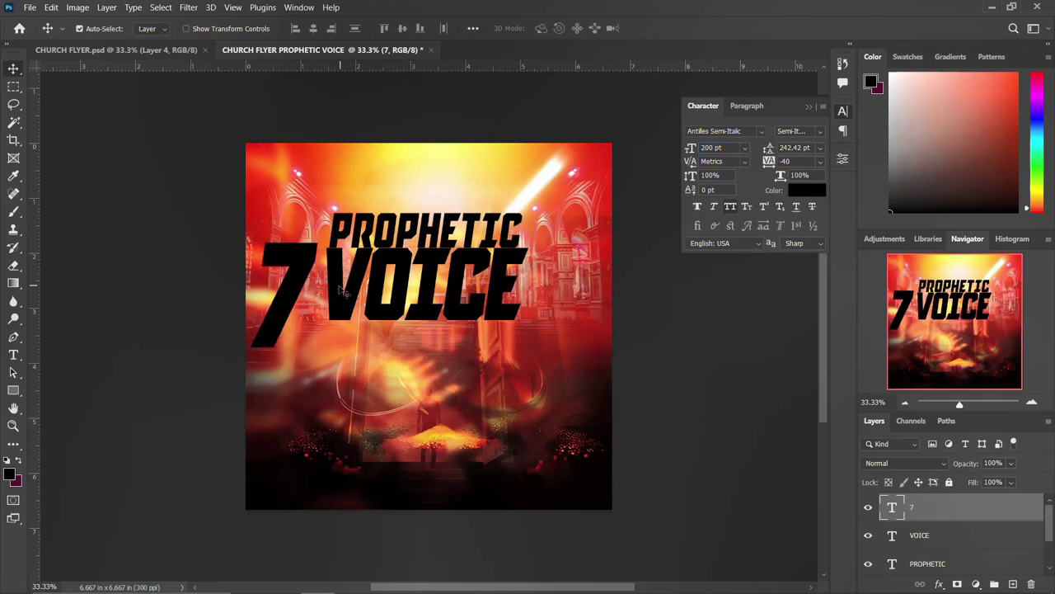
{"action": "left_click_drag", "start_coordinate": [308, 294], "coordinate": [311, 254]}
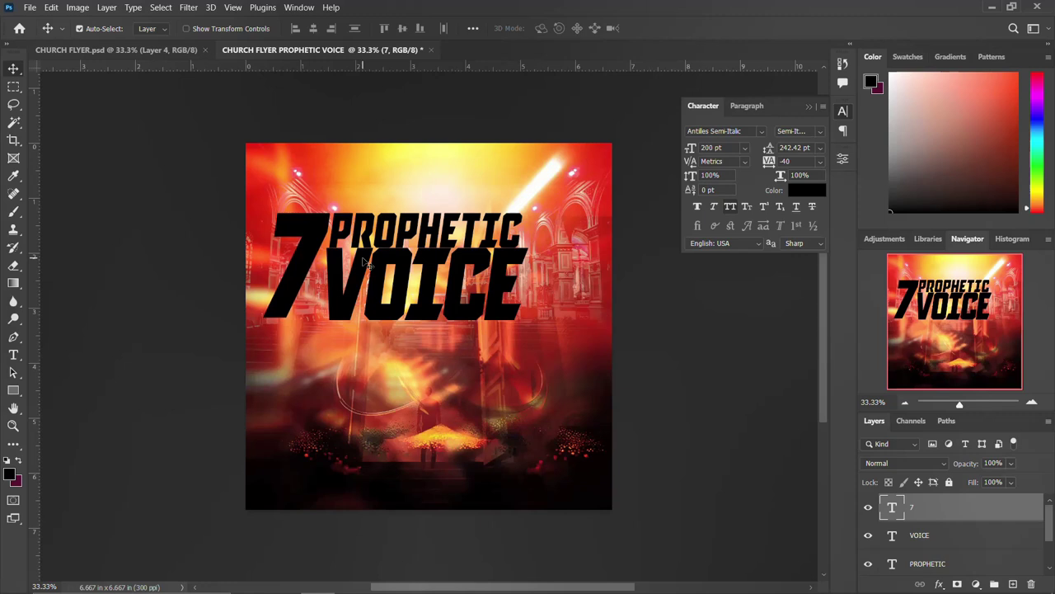
Add a six-column, six-row guide layout to the flyer.
{"action": "left_click", "coordinate": [227, 8]}
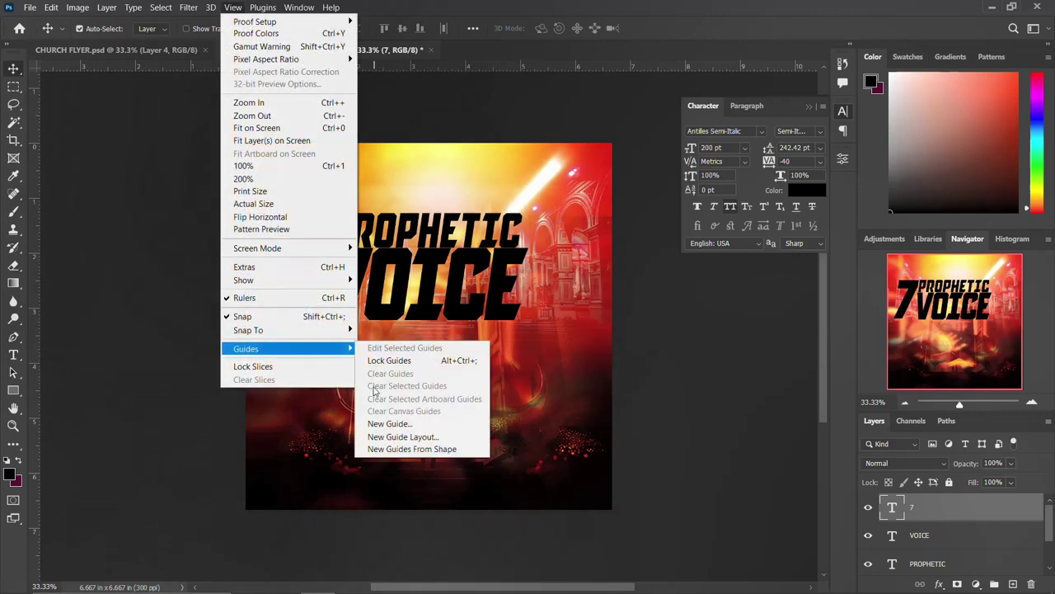
{"action": "left_click", "coordinate": [388, 436]}
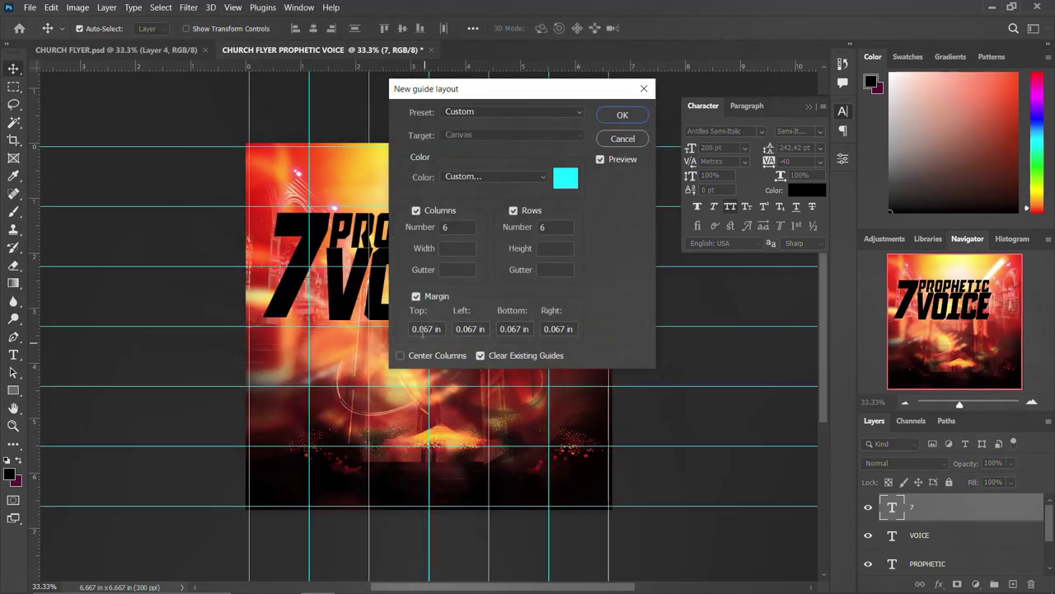
{"action": "left_click", "coordinate": [621, 115]}
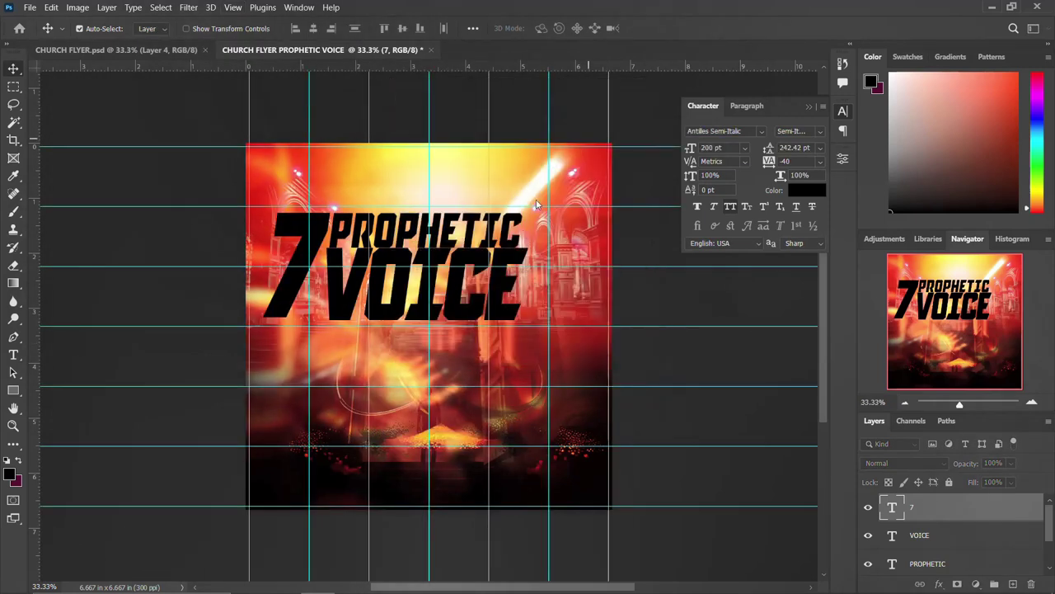
Nudge the 7 right and add a horizontal guide just beneath the VOICE line.
{"action": "key", "text": "Right"}
{"action": "key", "text": "Right"}
{"action": "key", "text": "Right"}
{"action": "key", "text": "Right"}
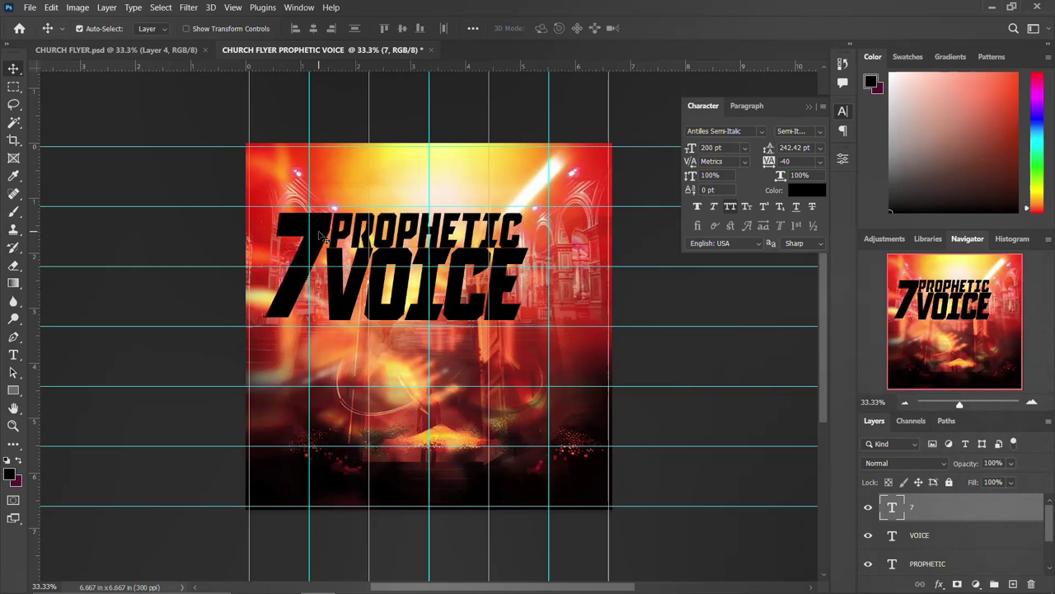
{"action": "left_click_drag", "start_coordinate": [468, 66], "coordinate": [473, 318]}
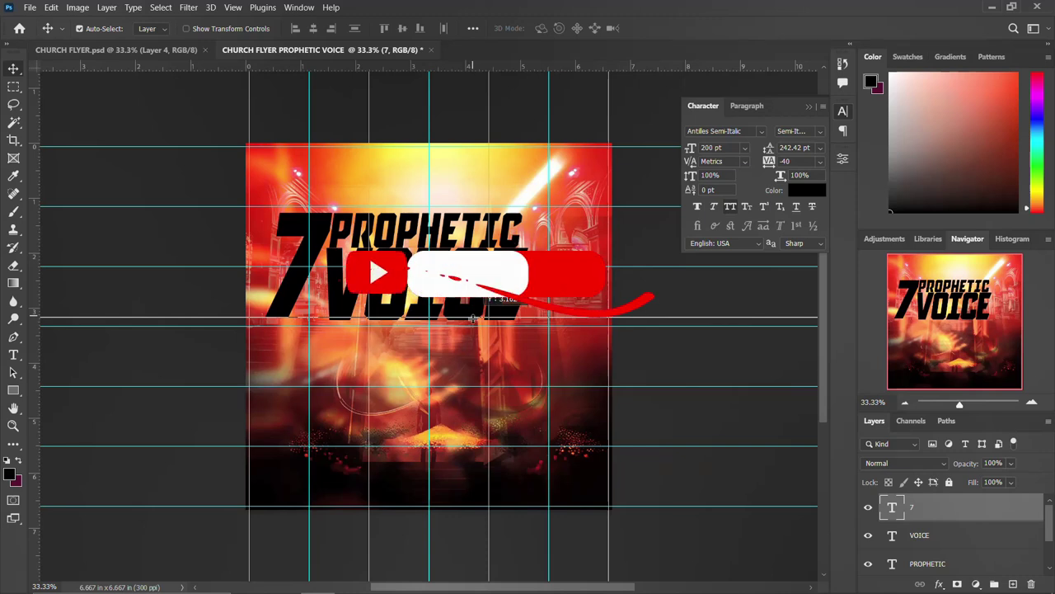
{"action": "left_click_drag", "start_coordinate": [474, 318], "coordinate": [473, 317]}
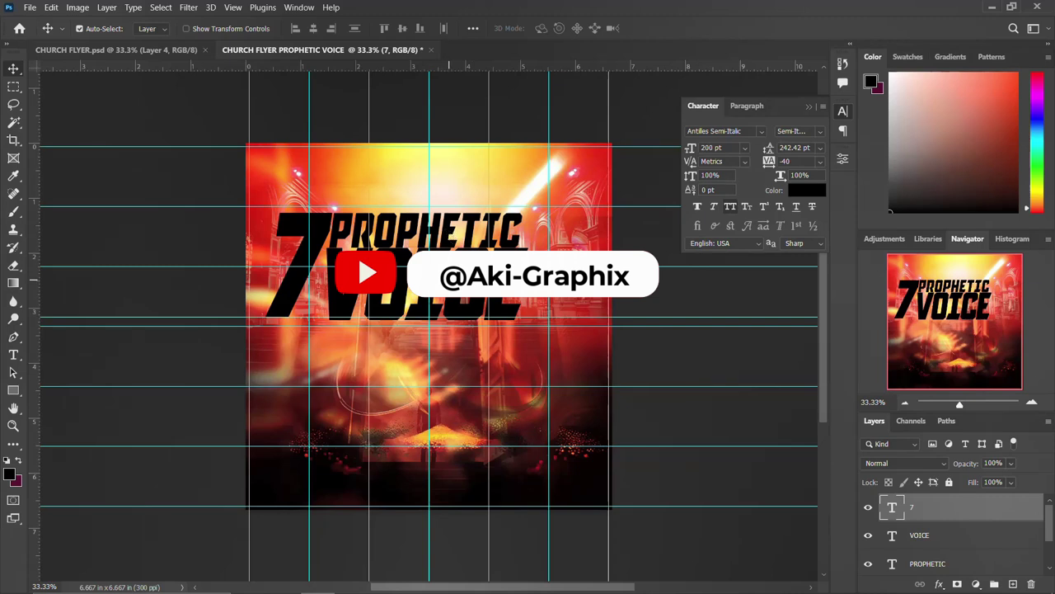
{"action": "left_click", "coordinate": [473, 313]}
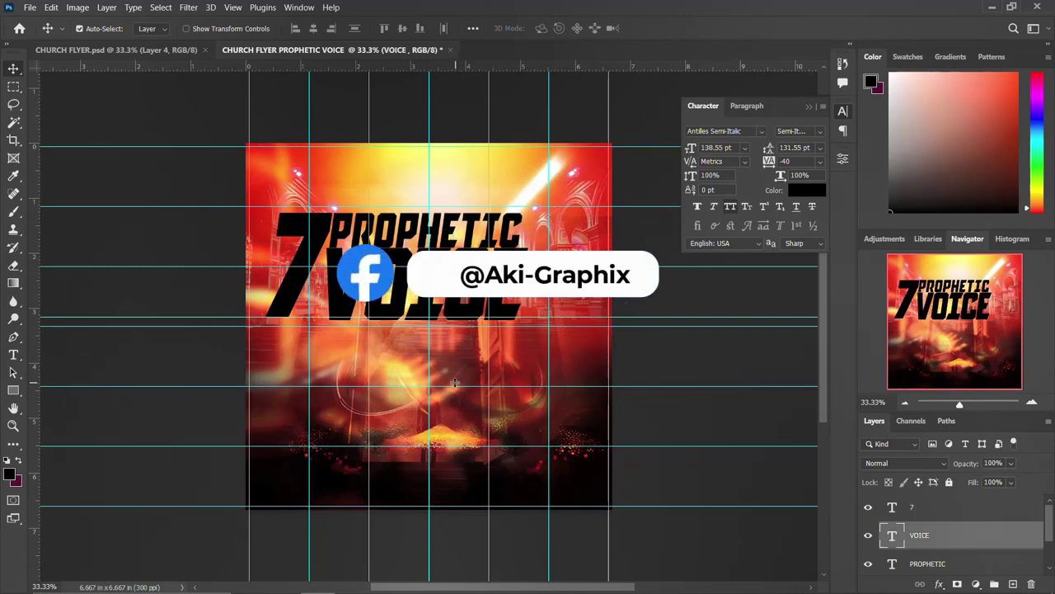
Copy 'HOURS OF' from the notes and paste it as a new text layer on the flyer.
{"action": "left_click", "coordinate": [422, 581]}
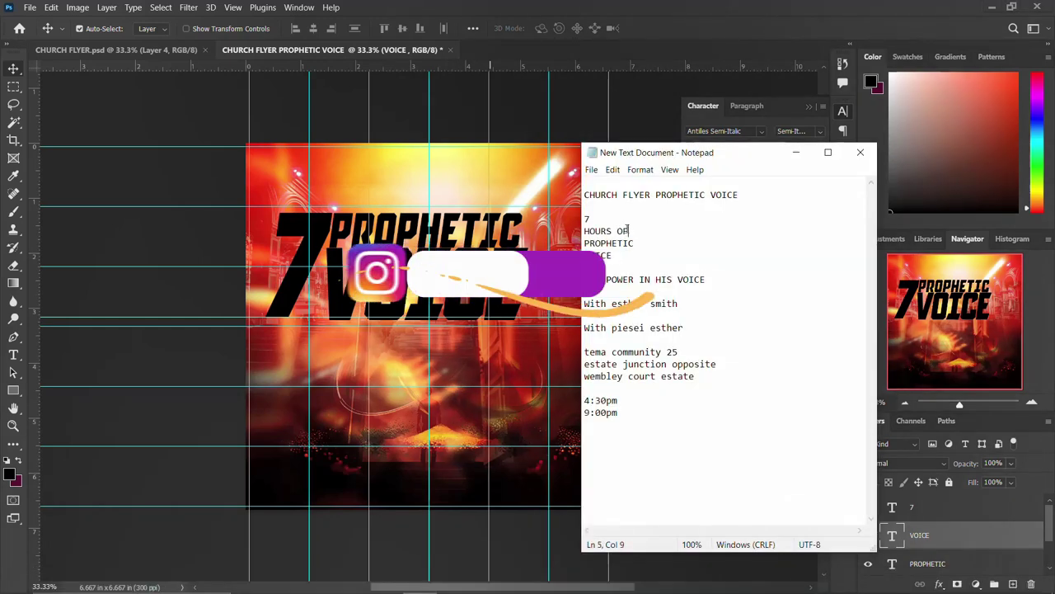
{"action": "left_click_drag", "start_coordinate": [628, 231], "coordinate": [585, 238]}
{"action": "left_click", "coordinate": [389, 235]}
{"action": "key", "text": "t"}
{"action": "left_click", "coordinate": [404, 363]}
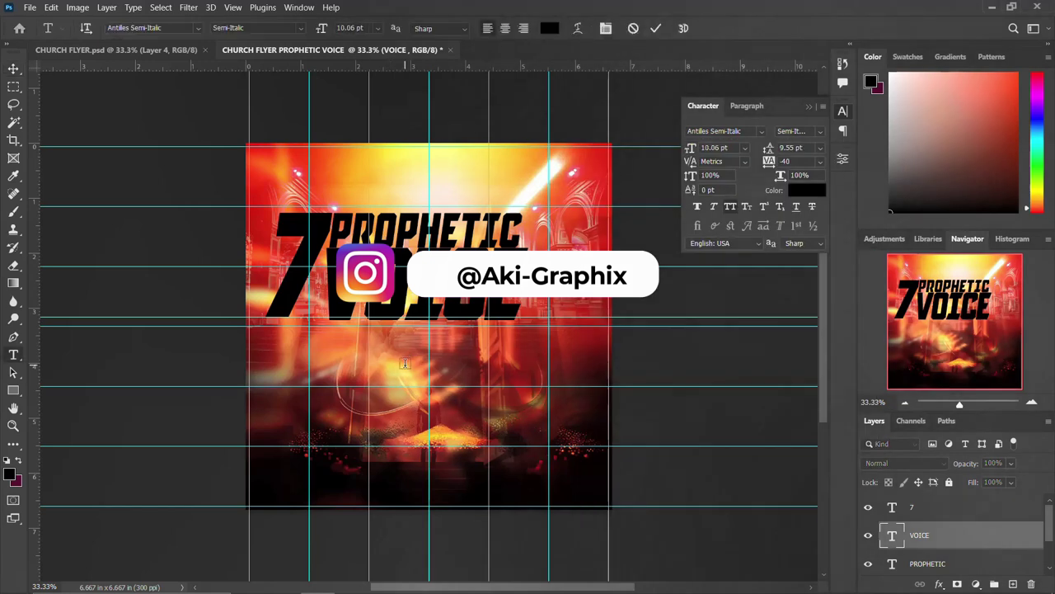
{"action": "type", "text": "HOURS OF"}
{"action": "key", "text": "ctrl+Return"}
Set HOURS OF tracking to 0 and colour to ffffff, then move it beside PROPHETIC.
{"action": "left_click", "coordinate": [769, 161]}
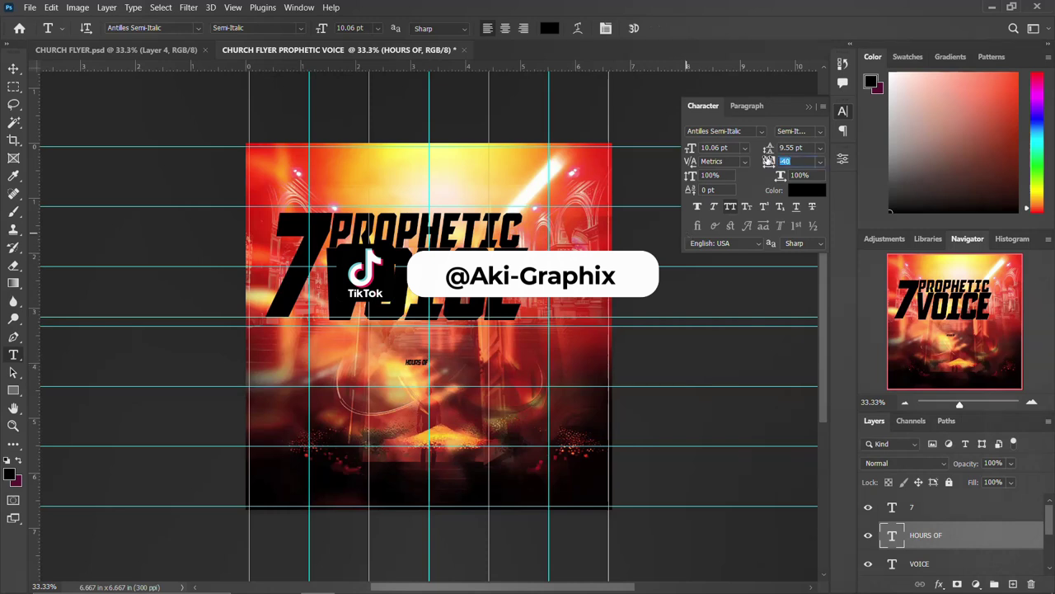
{"action": "type", "text": "0"}
{"action": "left_click", "coordinate": [805, 194]}
{"action": "type", "text": "ffffff"}
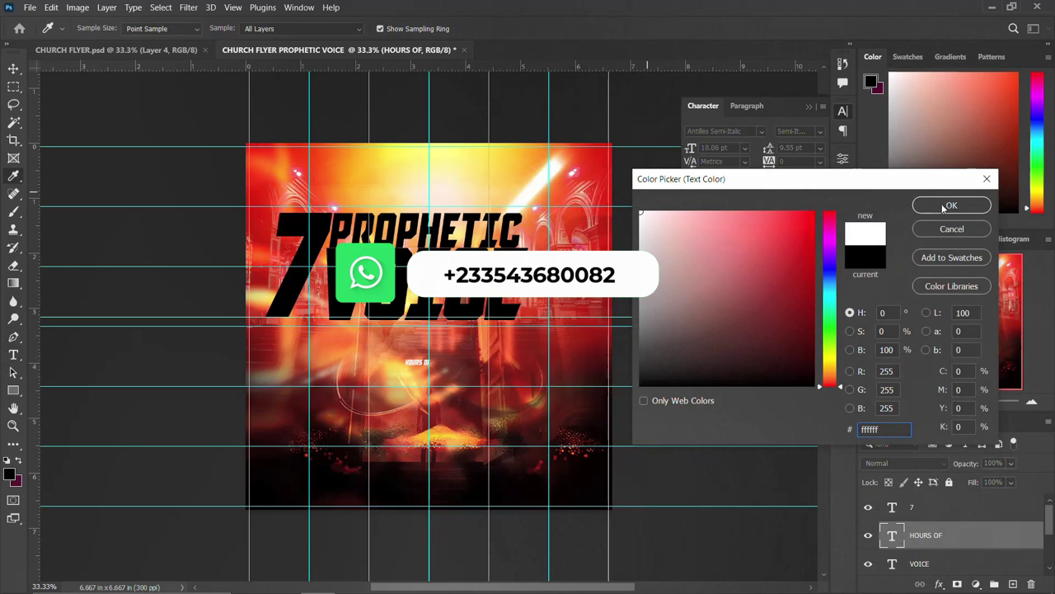
{"action": "left_click", "coordinate": [949, 205]}
{"action": "key", "text": "v"}
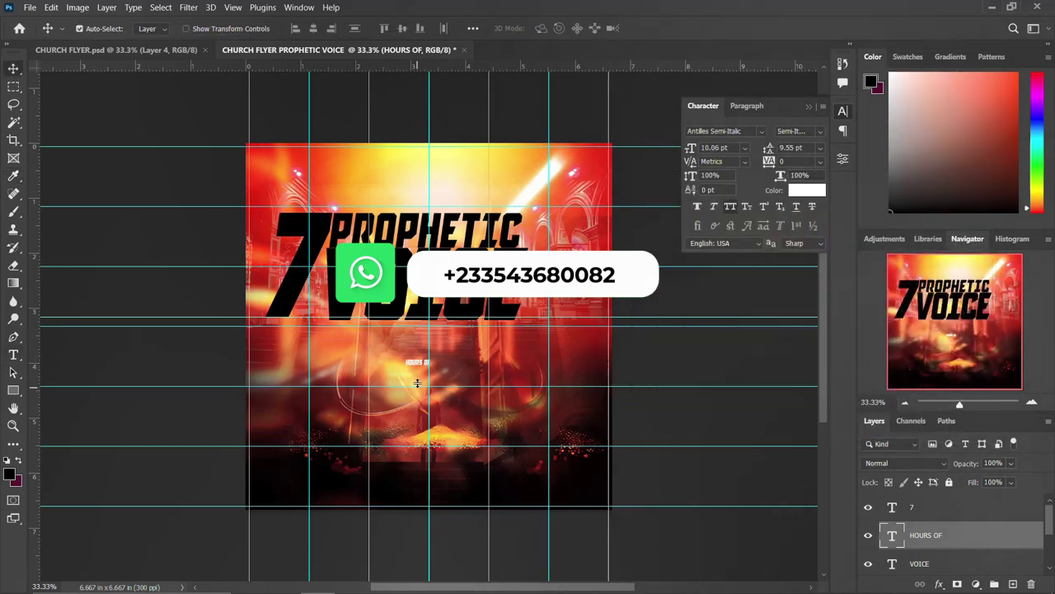
{"action": "mouse_move", "coordinate": [417, 363]}
{"action": "left_mouse_down"}
{"action": "mouse_move", "coordinate": [322, 228]}
{"action": "mouse_move", "coordinate": [307, 226]}
{"action": "left_mouse_up"}
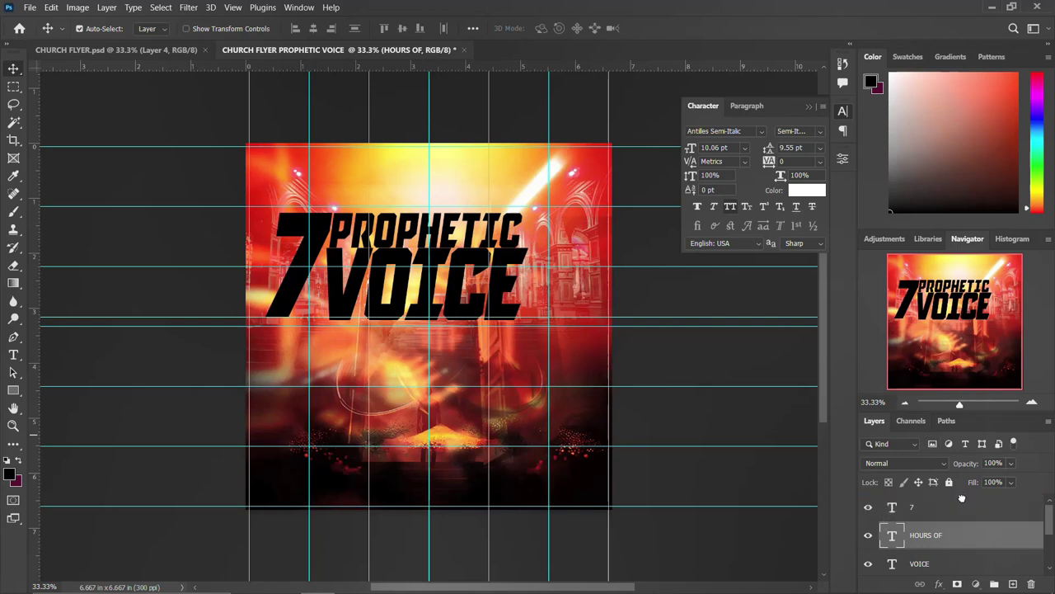
Stack the HOURS OF layer above the 7, set it to 20 pt, and reposition it.
{"action": "left_click_drag", "start_coordinate": [967, 533], "coordinate": [961, 500]}
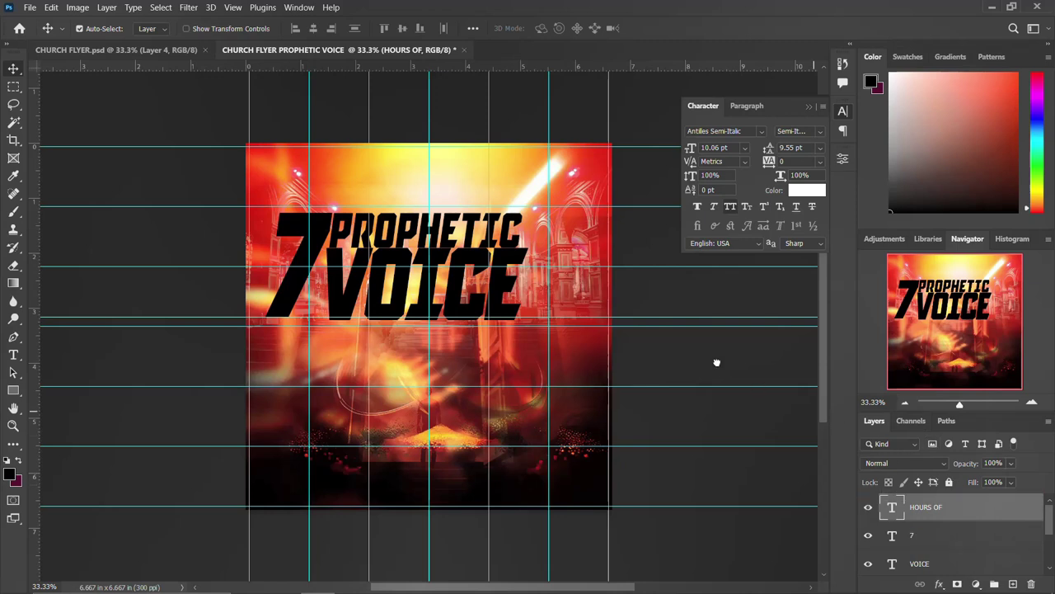
{"action": "left_click", "coordinate": [713, 147]}
{"action": "type", "text": "20pt"}
{"action": "key", "text": "Return"}
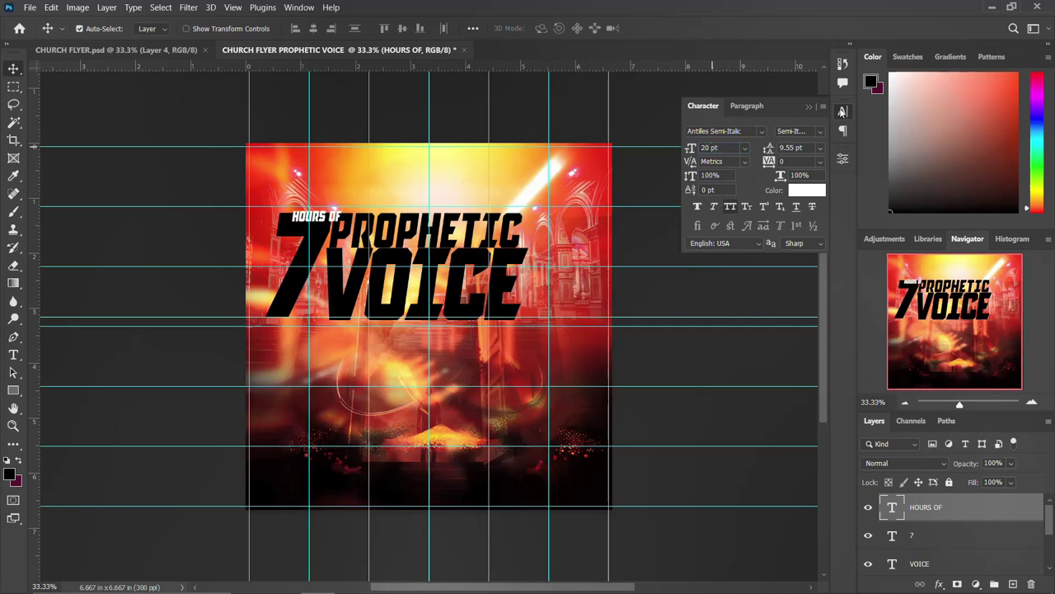
{"action": "left_click", "coordinate": [842, 110]}
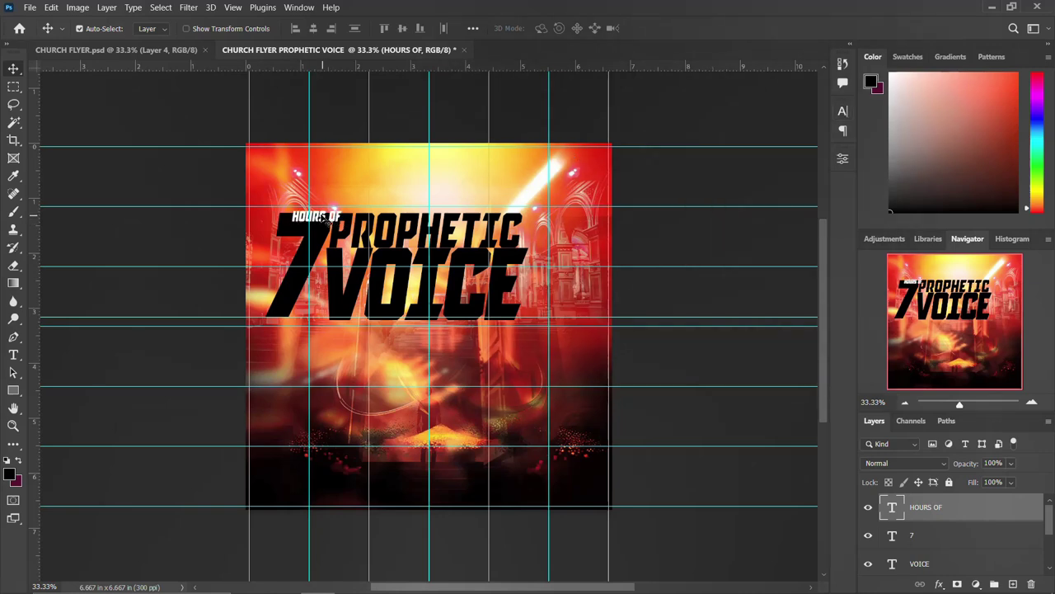
{"action": "left_click_drag", "start_coordinate": [328, 215], "coordinate": [319, 221]}
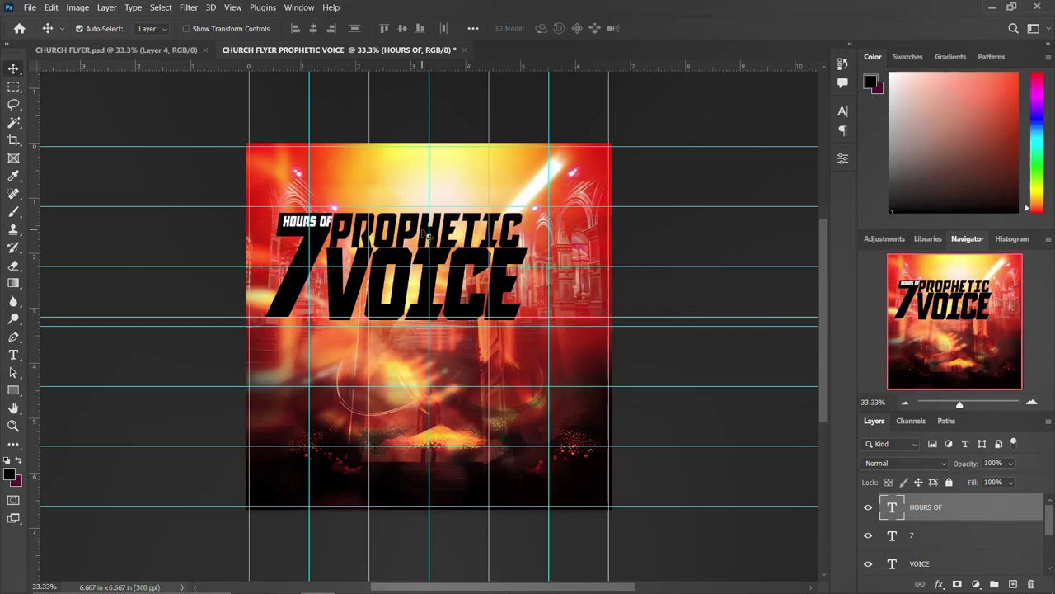
Shrink HOURS OF to 15 pt and nudge it just left of PROPHETIC.
{"action": "left_click", "coordinate": [844, 112]}
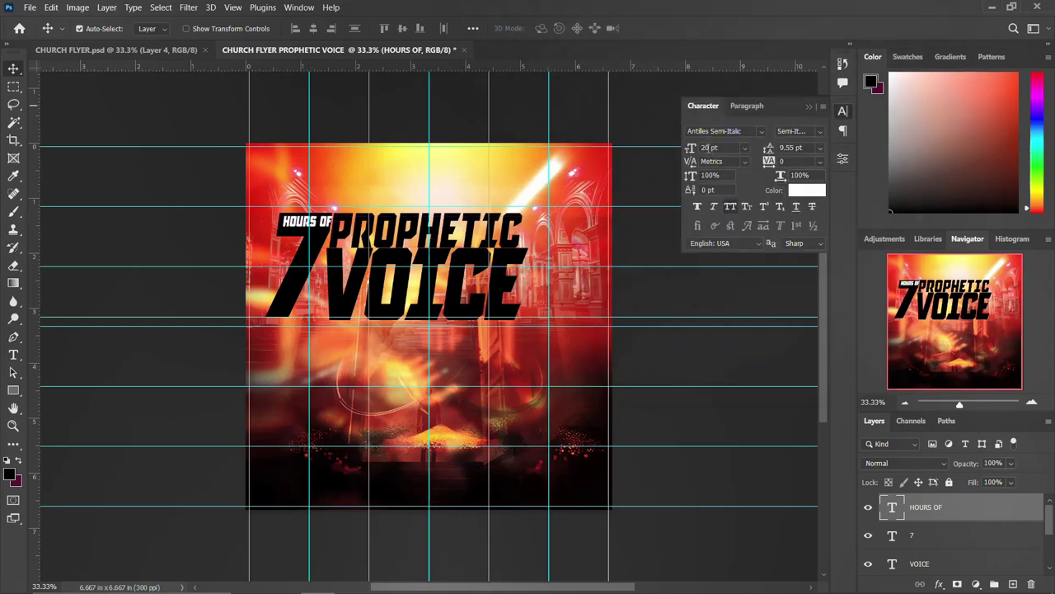
{"action": "type", "text": "5"}
{"action": "key", "text": "Return"}
{"action": "left_click", "coordinate": [842, 112]}
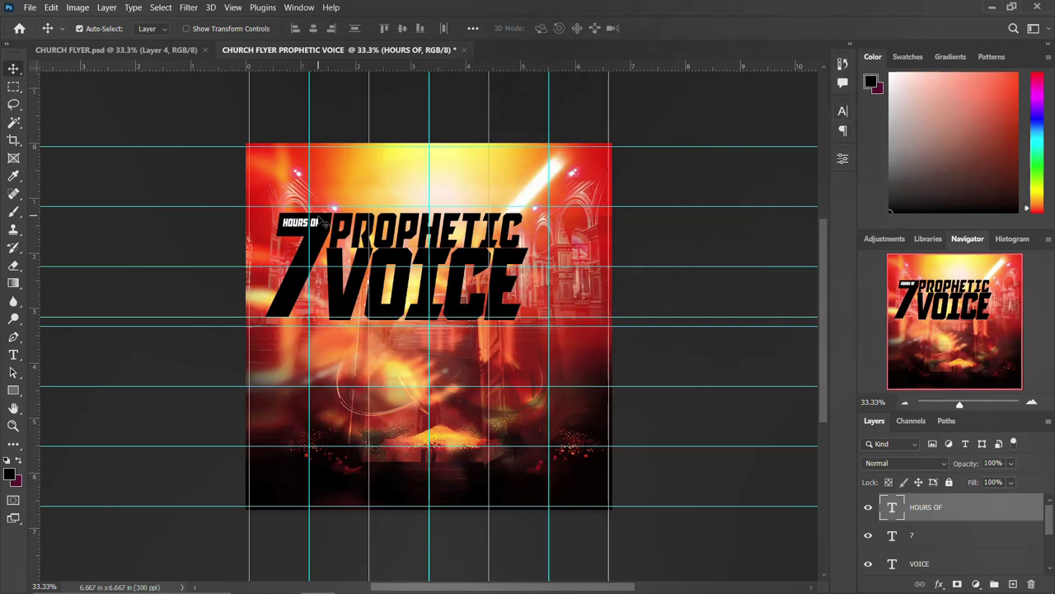
{"action": "left_click_drag", "start_coordinate": [322, 221], "coordinate": [327, 221]}
{"action": "scroll", "coordinate": [947, 518], "scroll_direction": "down", "scroll_amount": 3}
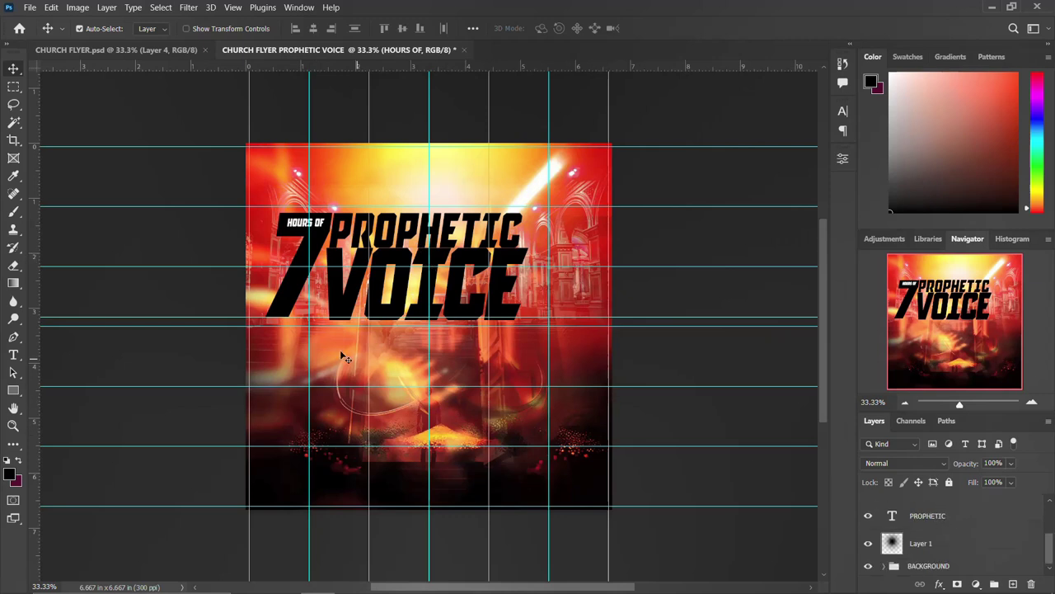
Draw a thin black Rectangle 1 bar, about 4.29 in wide, beneath VOICE.
{"action": "left_click", "coordinate": [13, 391]}
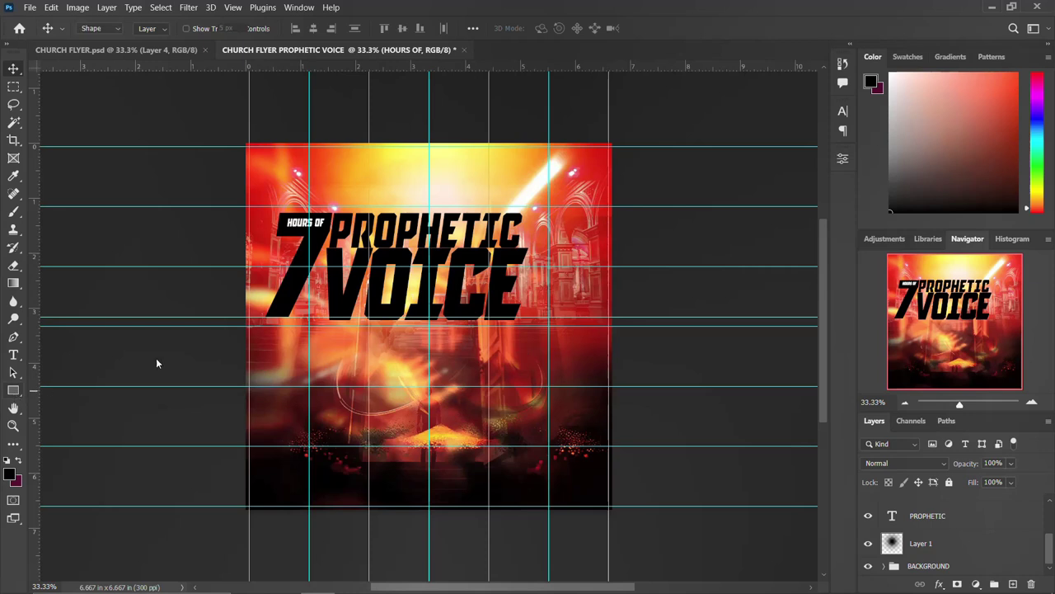
{"action": "mouse_move", "coordinate": [281, 318]}
{"action": "left_mouse_down"}
{"action": "mouse_move", "coordinate": [546, 328]}
{"action": "mouse_move", "coordinate": [517, 333]}
{"action": "left_mouse_up"}
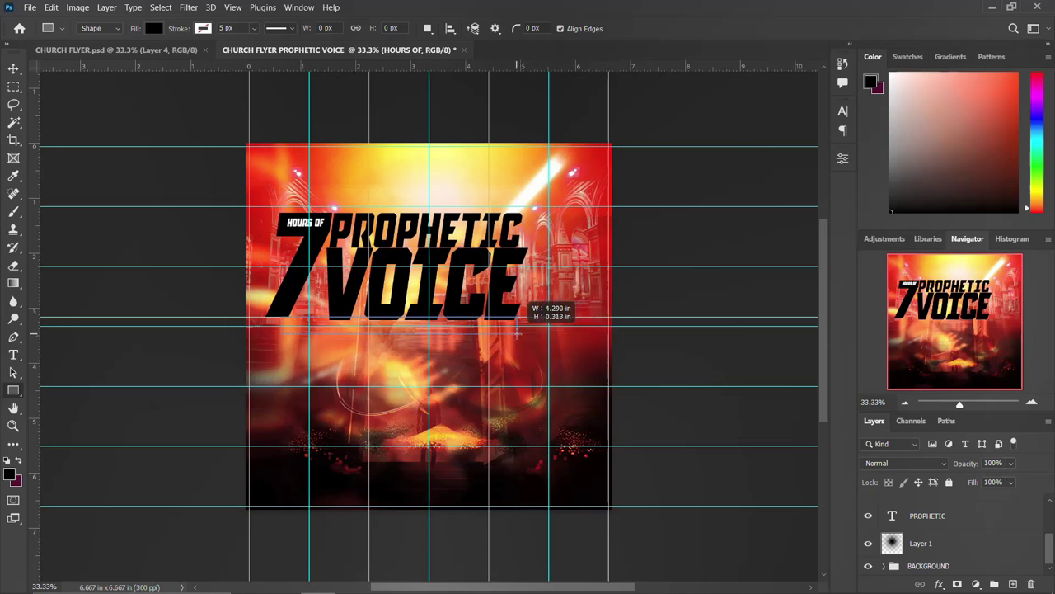
{"action": "left_click_drag", "start_coordinate": [517, 333], "coordinate": [517, 333]}
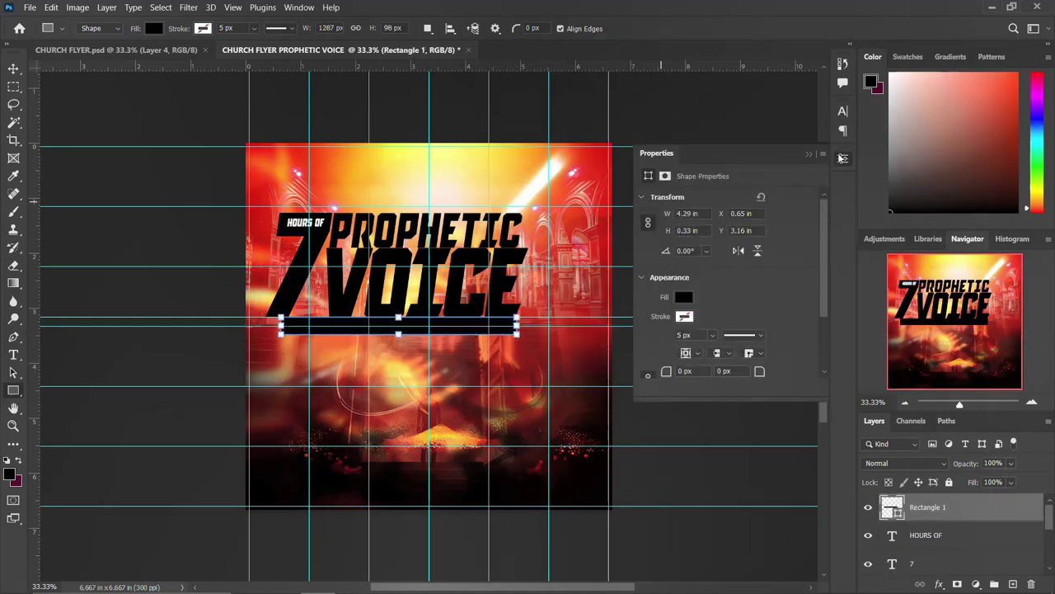
{"action": "left_click", "coordinate": [843, 159]}
{"action": "left_click", "coordinate": [13, 71]}
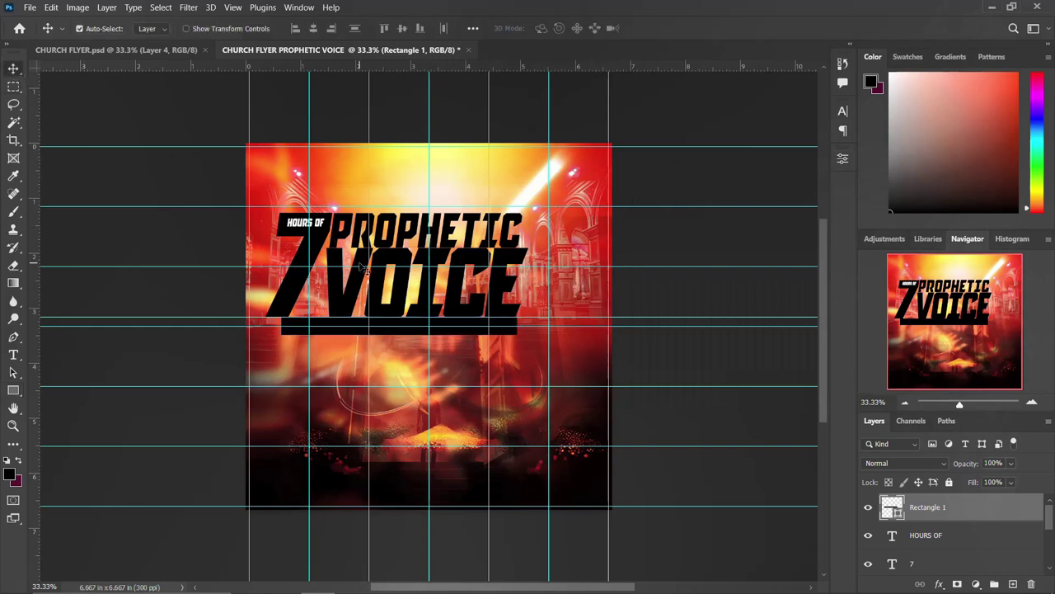
Nudge the black bar down, then resize the 7 to 230 pt and shift it down.
{"action": "key", "text": "Down"}
{"action": "key", "text": "Down"}
{"action": "key", "text": "Down"}
{"action": "key", "text": "Down"}
{"action": "key", "text": "Down"}
{"action": "key", "text": "Down"}
{"action": "key", "text": "Down"}
{"action": "key", "text": "Down"}
{"action": "key", "text": "Down"}
{"action": "key", "text": "Down"}
{"action": "key", "text": "Down"}
{"action": "key", "text": "Down"}
{"action": "key", "text": "Down"}
{"action": "key", "text": "Down"}
{"action": "left_click", "coordinate": [290, 296]}
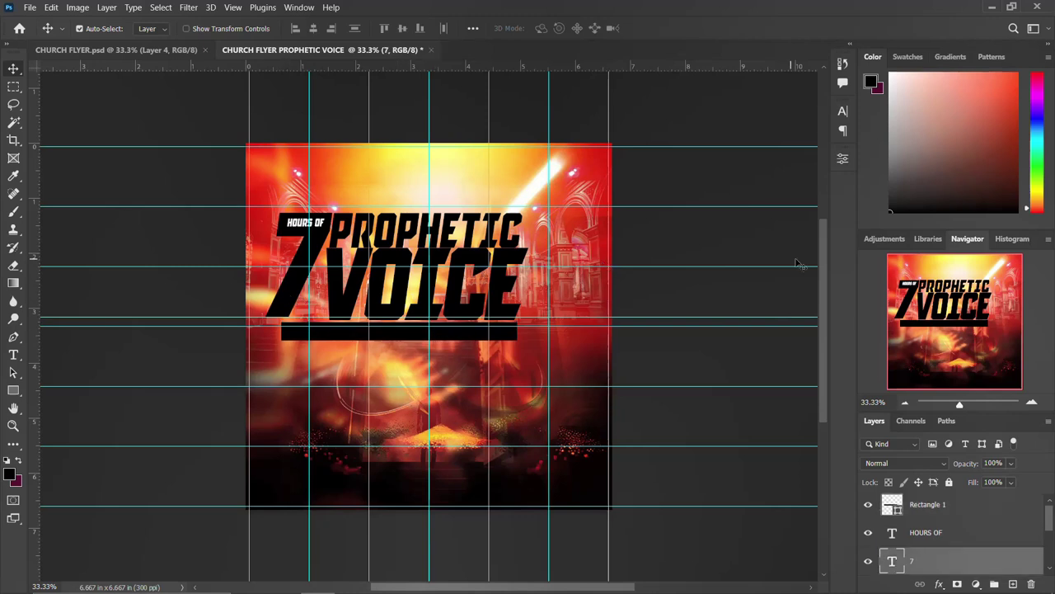
{"action": "left_click", "coordinate": [843, 111]}
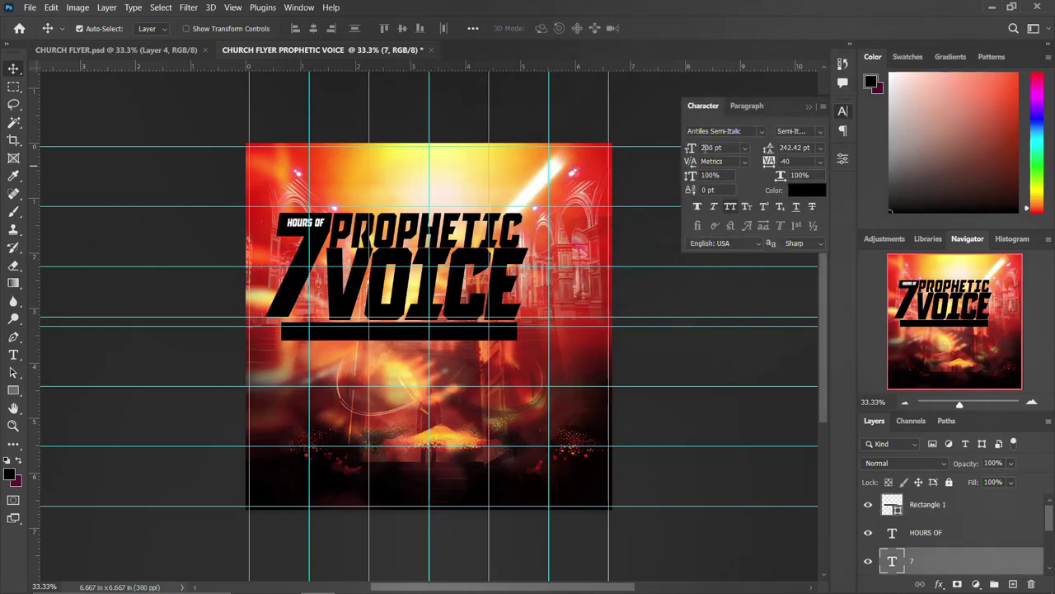
{"action": "type", "text": "23"}
{"action": "key", "text": "Return"}
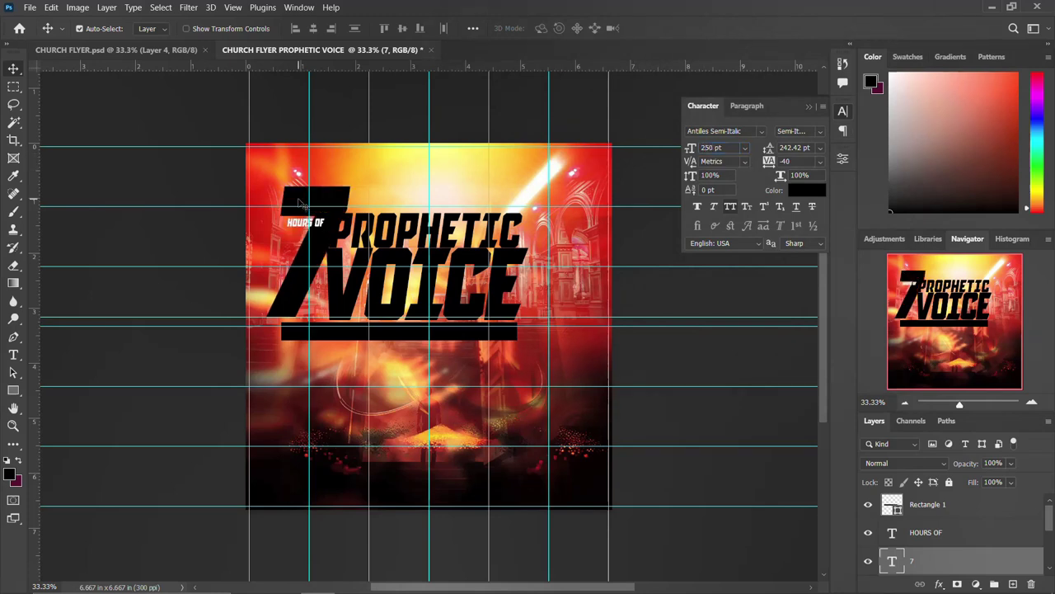
{"action": "key", "text": "shift+Down"}
{"action": "key", "text": "shift+Down"}
{"action": "key", "text": "shift+Down"}
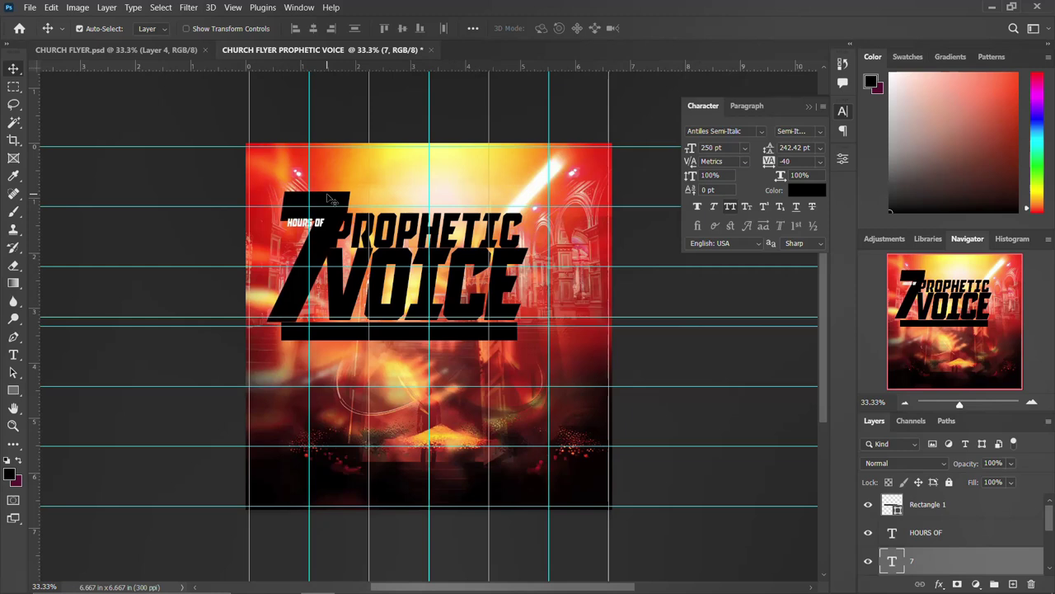
{"action": "key", "text": "shift+Down"}
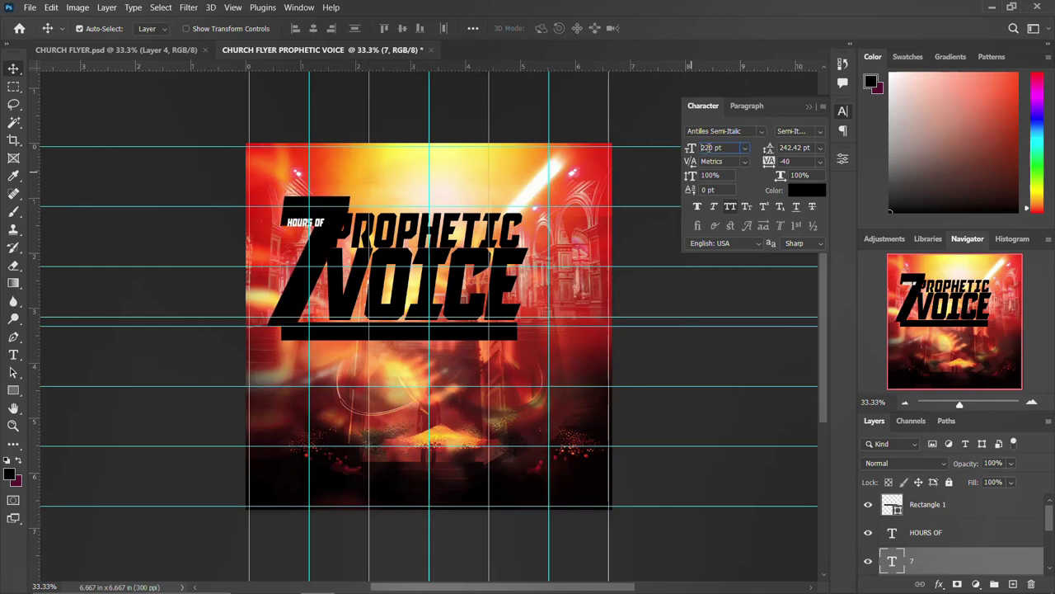
{"action": "key", "text": "Return"}
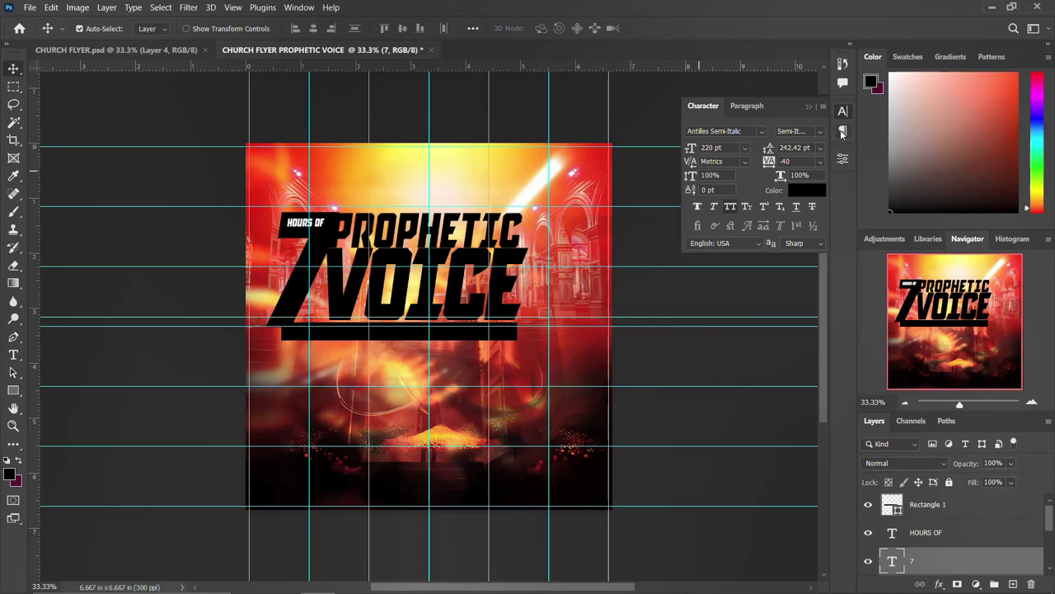
{"action": "left_click", "coordinate": [841, 118]}
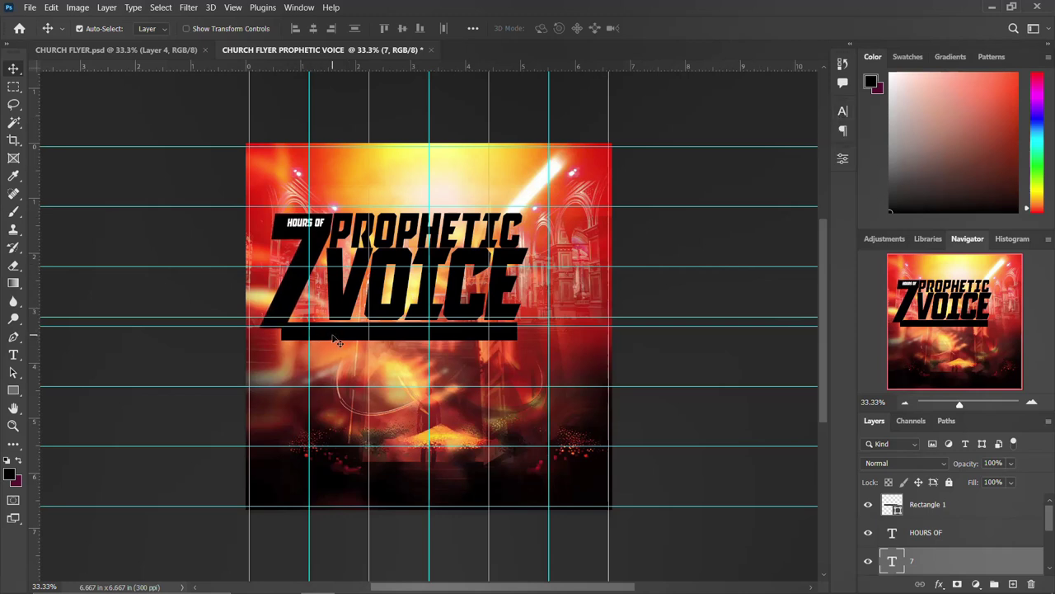
Reapply 230 pt to the 7, nudge it left, and raise the black bar slightly.
{"action": "left_click", "coordinate": [842, 111]}
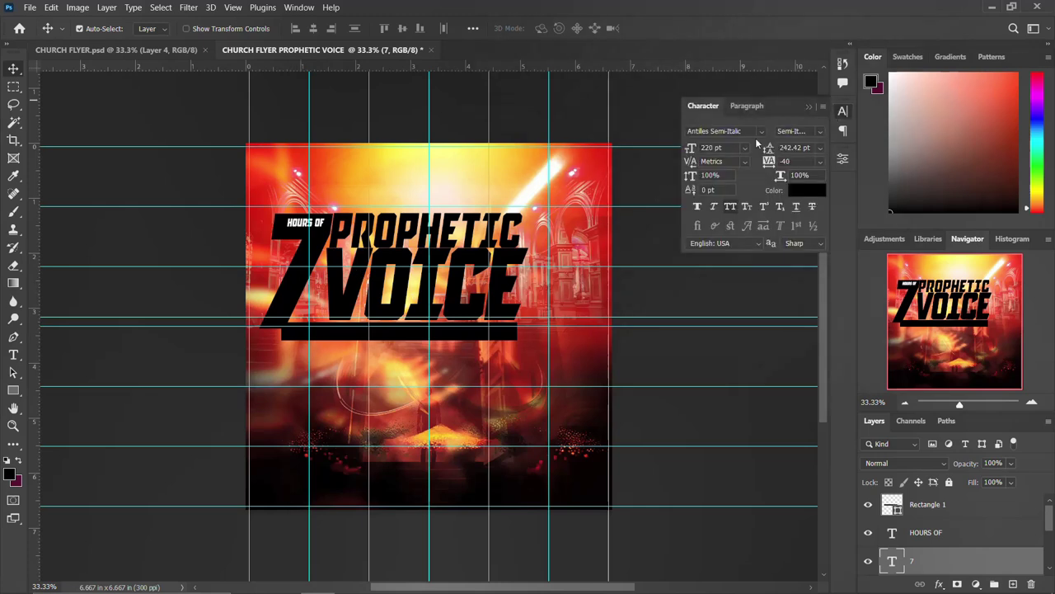
{"action": "double_click", "coordinate": [711, 147]}
{"action": "type", "text": "23"}
{"action": "key", "text": "Return"}
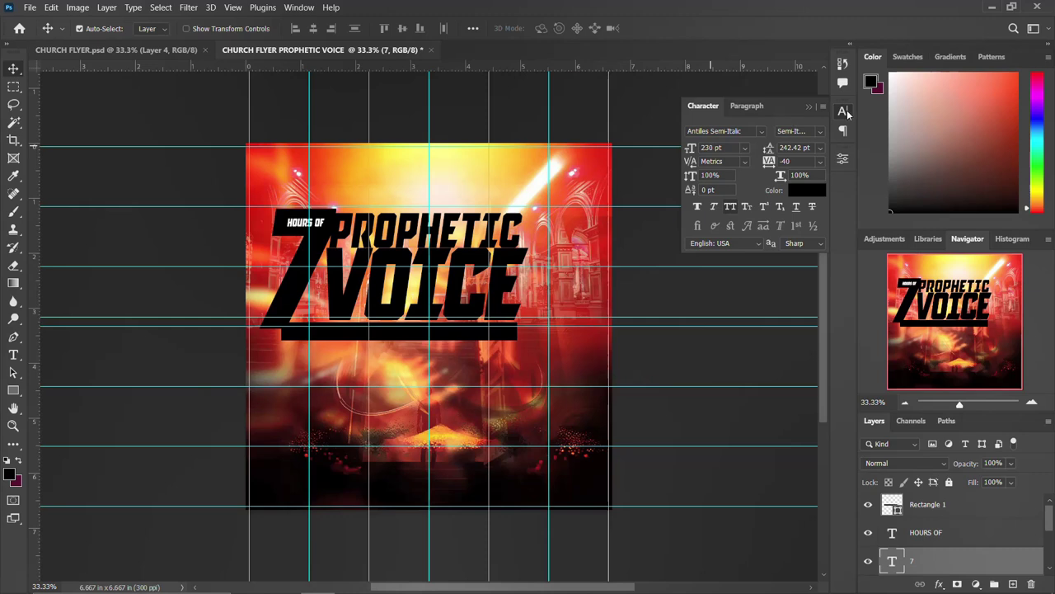
{"action": "left_click", "coordinate": [844, 113]}
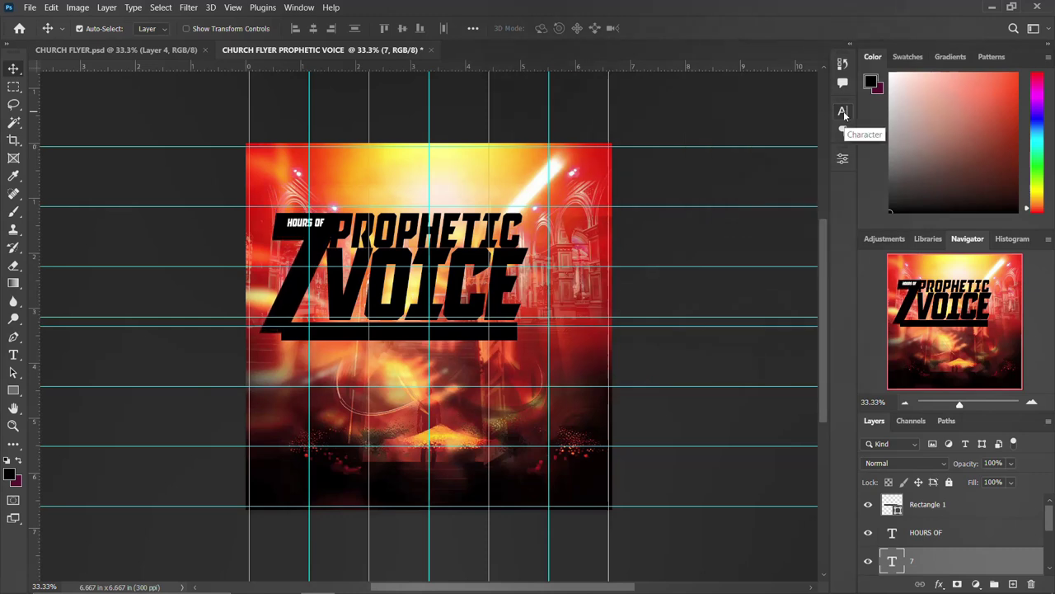
{"action": "key", "text": "Left"}
{"action": "key", "text": "Left"}
{"action": "key", "text": "Left"}
{"action": "key", "text": "Left"}
{"action": "key", "text": "Left"}
{"action": "key", "text": "Left"}
{"action": "key", "text": "Left"}
{"action": "key", "text": "Left"}
{"action": "key", "text": "Left"}
{"action": "key", "text": "Left"}
{"action": "key", "text": "Left"}
{"action": "key", "text": "Left"}
{"action": "key", "text": "Left"}
{"action": "key", "text": "Left"}
{"action": "key", "text": "Left"}
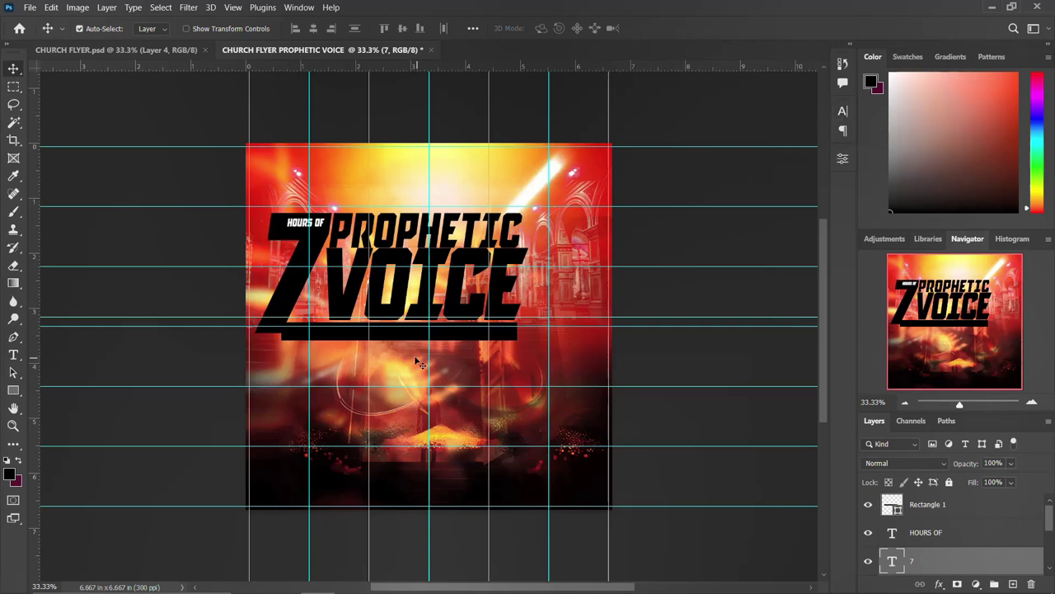
{"action": "left_click", "coordinate": [416, 340]}
{"action": "key", "text": "Up"}
{"action": "key", "text": "Up"}
{"action": "key", "text": "Up"}
{"action": "key", "text": "Up"}
{"action": "key", "text": "Up"}
{"action": "key", "text": "Up"}
{"action": "key", "text": "Up"}
{"action": "key", "text": "Up"}
{"action": "key", "text": "Up"}
{"action": "key", "text": "Up"}
{"action": "key", "text": "Up"}
{"action": "key", "text": "Up"}
{"action": "key", "text": "Up"}
{"action": "key", "text": "Up"}
{"action": "key", "text": "Up"}
{"action": "key", "text": "Up"}
{"action": "key", "text": "Up"}
{"action": "key", "text": "Up"}
{"action": "key", "text": "Up"}
{"action": "key", "text": "Up"}
{"action": "key", "text": "Up"}
{"action": "key", "text": "Up"}
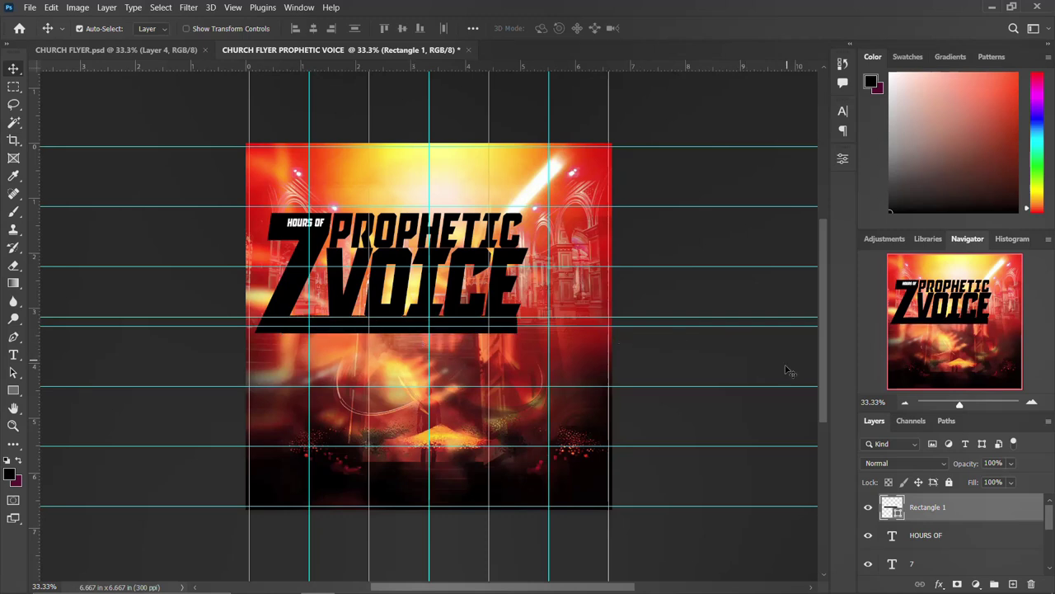
Nudge the HOURS OF text slightly left and down.
{"action": "left_click", "coordinate": [925, 540]}
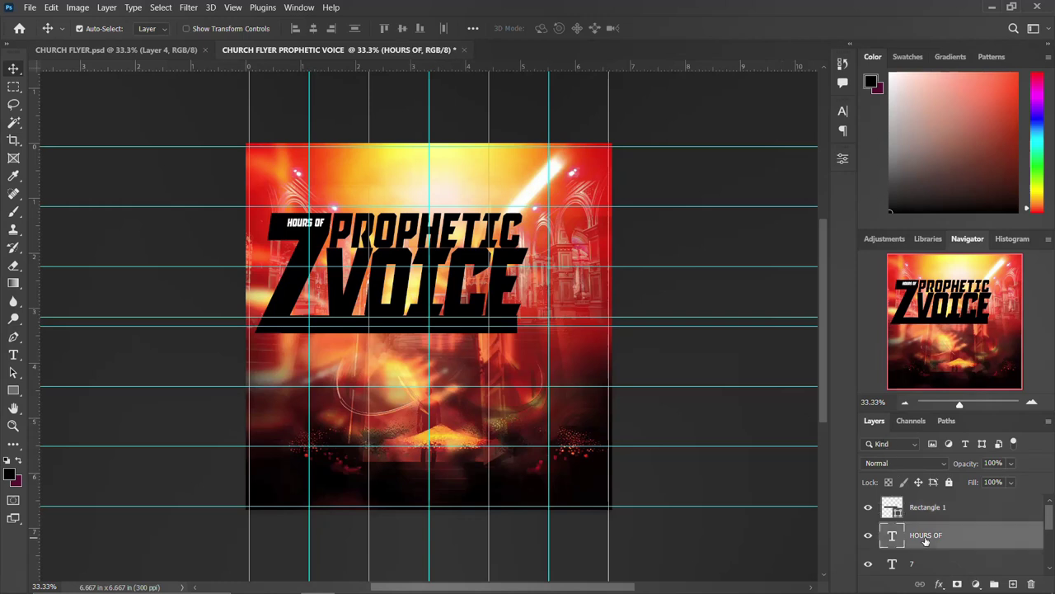
{"action": "scroll", "coordinate": [925, 540], "scroll_direction": "down", "scroll_amount": 2}
{"action": "left_click", "coordinate": [925, 537]}
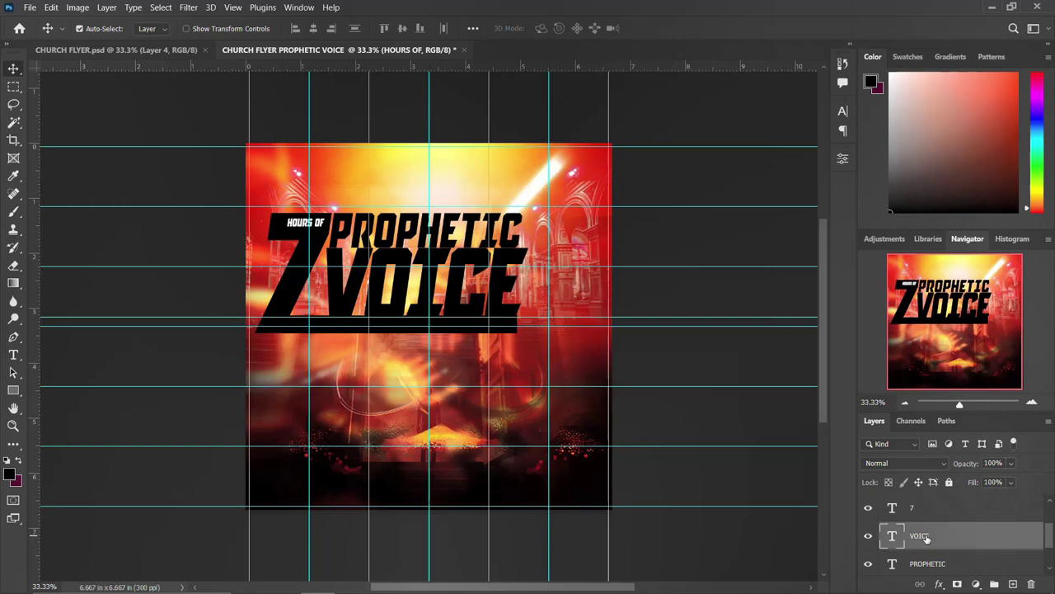
{"action": "left_click", "coordinate": [915, 508]}
{"action": "left_click", "coordinate": [326, 230]}
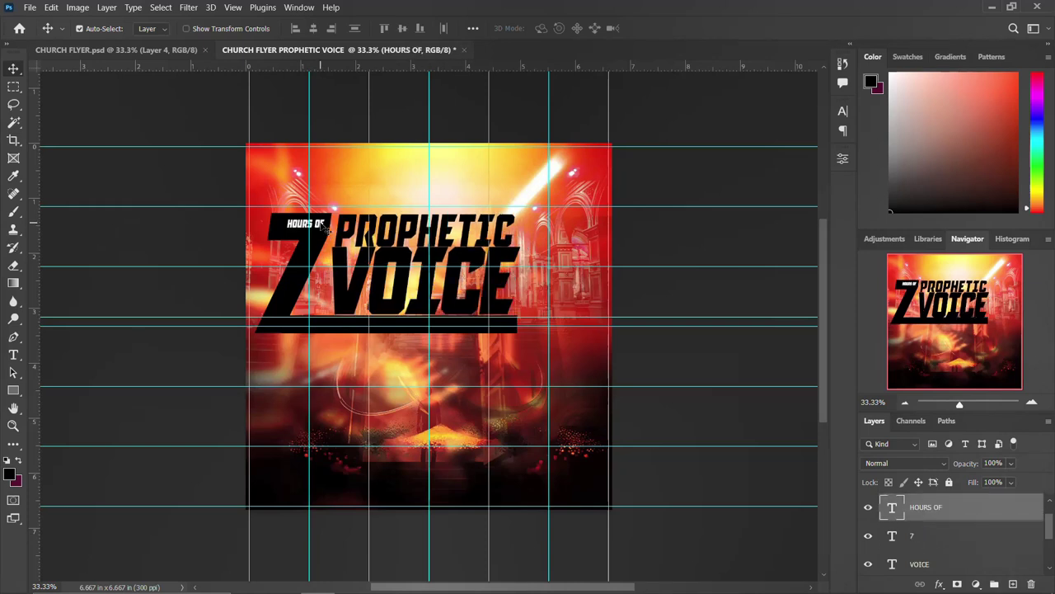
{"action": "key", "text": "Left"}
{"action": "key", "text": "Left"}
{"action": "key", "text": "Left"}
{"action": "key", "text": "Left"}
{"action": "key", "text": "Left"}
{"action": "key", "text": "Left"}
{"action": "key", "text": "Left"}
{"action": "key", "text": "Left"}
{"action": "key", "text": "Left"}
{"action": "key", "text": "Left"}
{"action": "key", "text": "Left"}
{"action": "key", "text": "Left"}
{"action": "key", "text": "Down"}
{"action": "key", "text": "Down"}
{"action": "key", "text": "Down"}
{"action": "key", "text": "Down"}
{"action": "key", "text": "Down"}
{"action": "key", "text": "Down"}
{"action": "scroll", "coordinate": [964, 540], "scroll_direction": "down", "scroll_amount": 2}
{"action": "scroll", "coordinate": [948, 540], "scroll_direction": "down", "scroll_amount": 1}
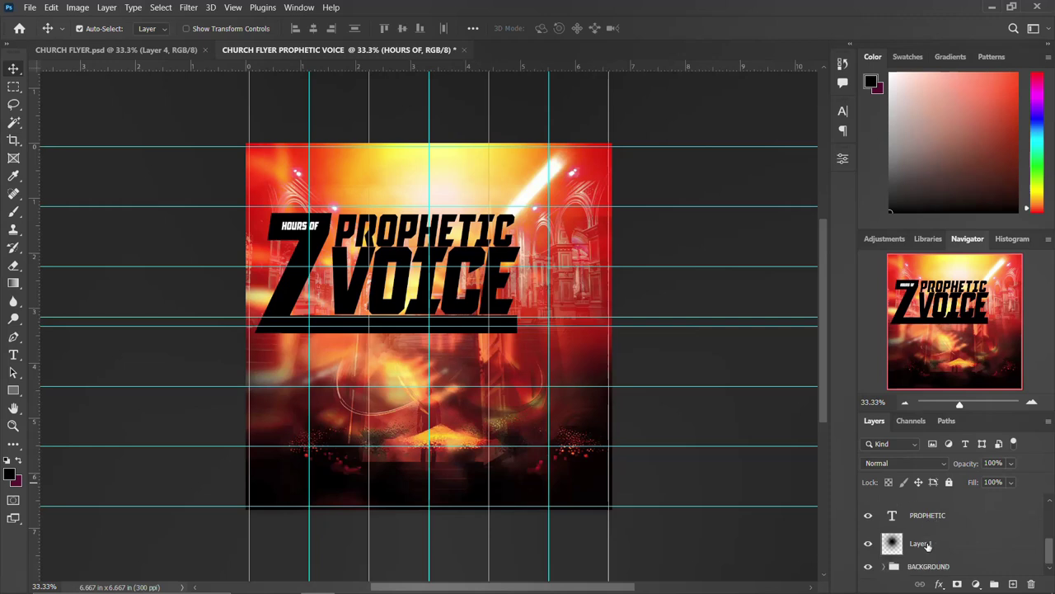
{"action": "scroll", "coordinate": [931, 540], "scroll_direction": "up", "scroll_amount": 1}
Group the title layers into Group 1 and shift the group right and slightly up.
{"action": "left_click", "coordinate": [929, 542]}
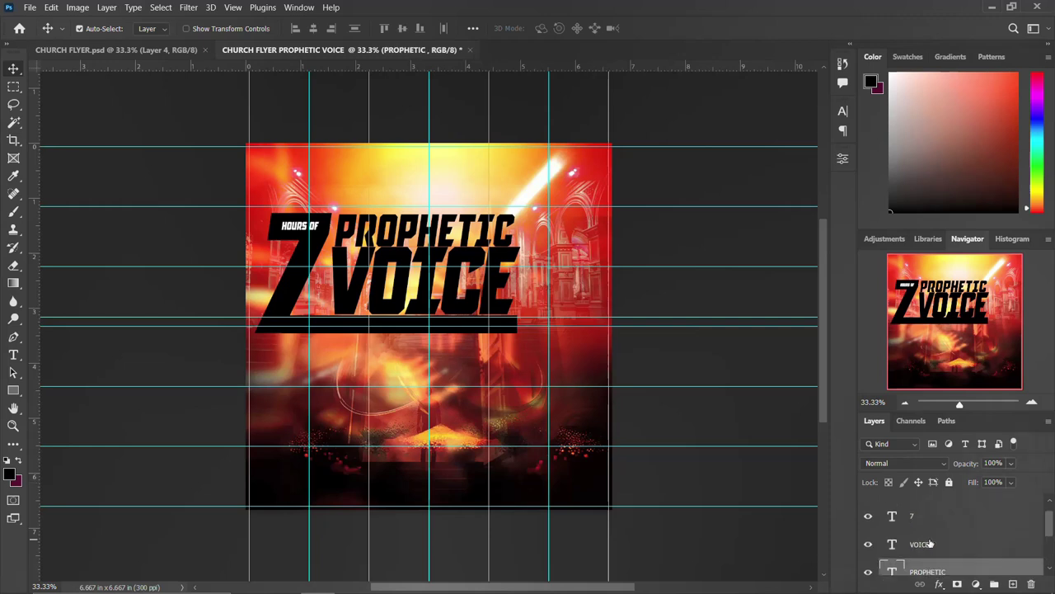
{"action": "scroll", "coordinate": [930, 542], "scroll_direction": "up", "scroll_amount": 2}
{"action": "left_click", "coordinate": [925, 504], "text": "shift"}
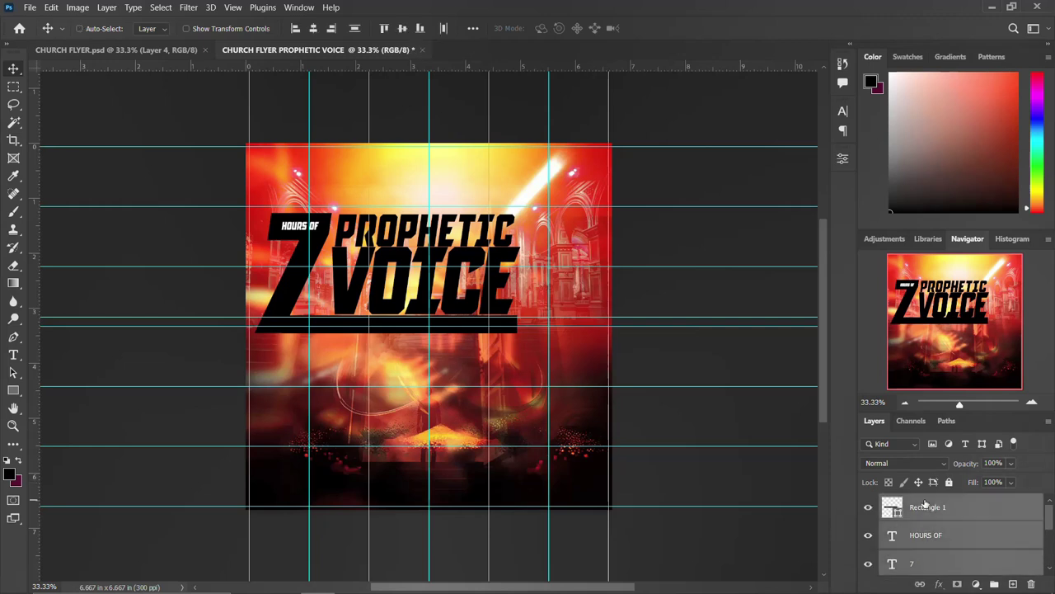
{"action": "key", "text": "ctrl+g"}
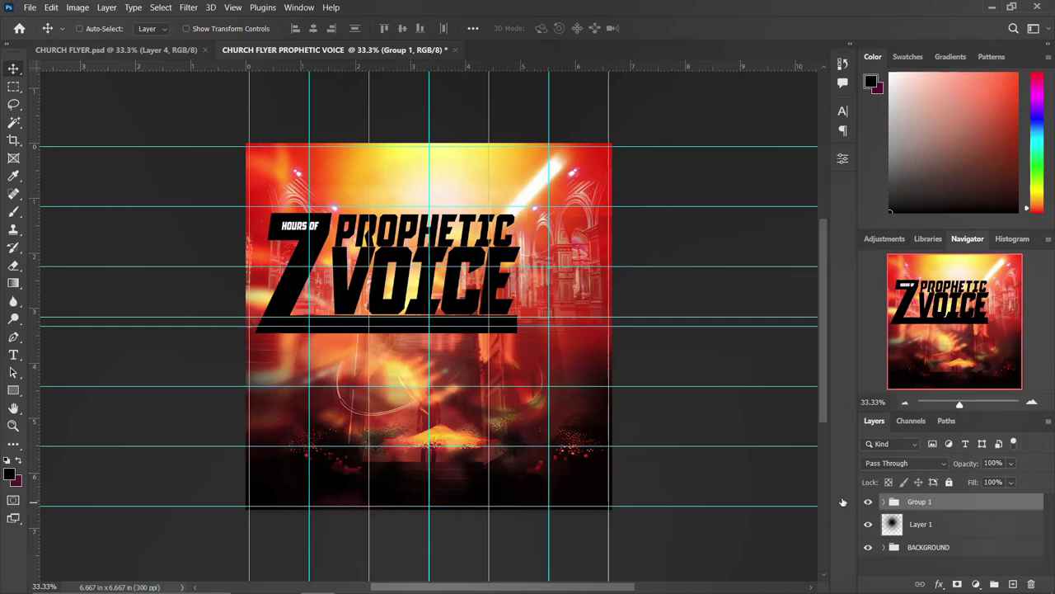
{"action": "key", "text": "ctrl+t"}
{"action": "mouse_move", "coordinate": [415, 303]}
{"action": "left_mouse_down"}
{"action": "mouse_move", "coordinate": [454, 297]}
{"action": "mouse_move", "coordinate": [456, 286]}
{"action": "left_mouse_up"}
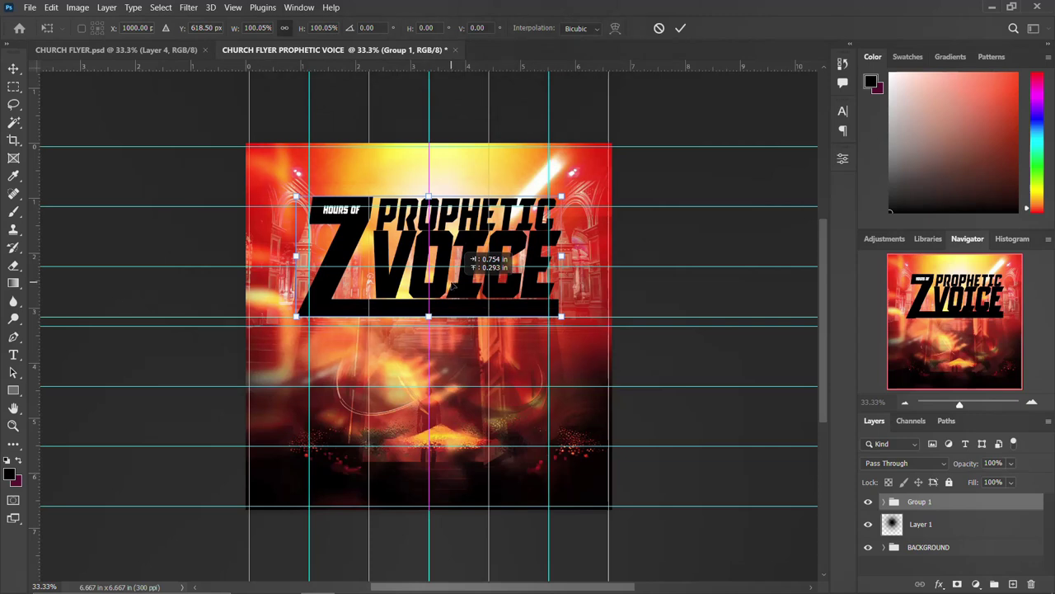
{"action": "key", "text": "Return"}
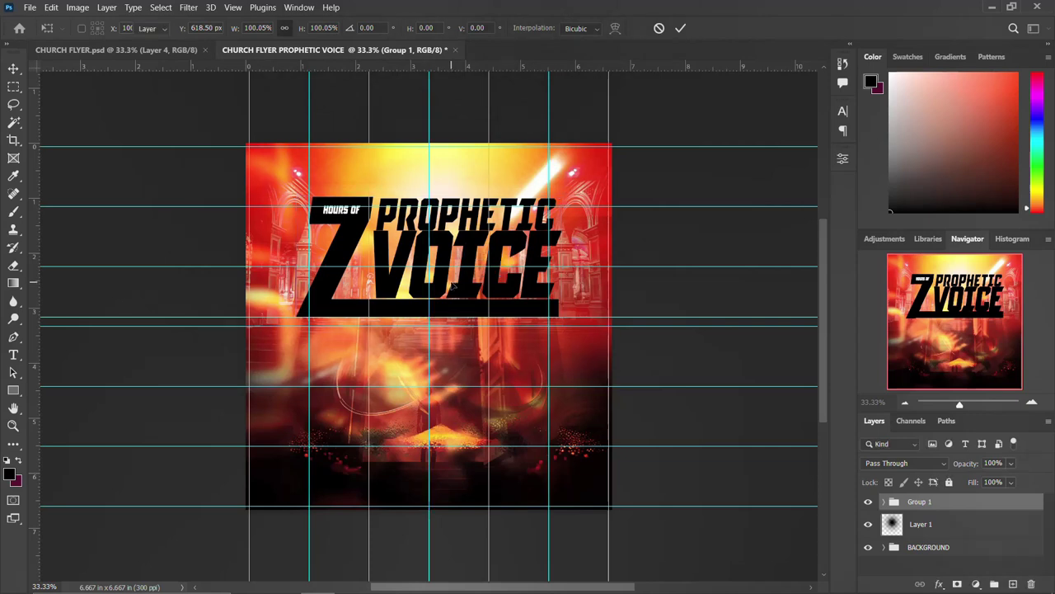
{"action": "left_click", "coordinate": [450, 220]}
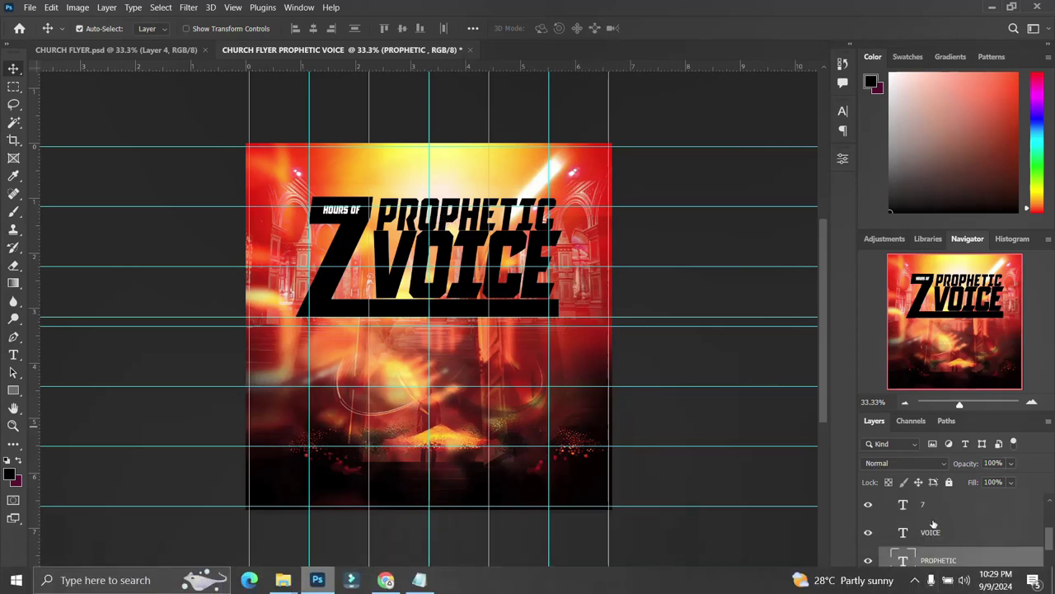
Give PROPHETIC a reversed RB Orange Gradient 14 Gradient Overlay.
{"action": "left_click", "coordinate": [938, 585]}
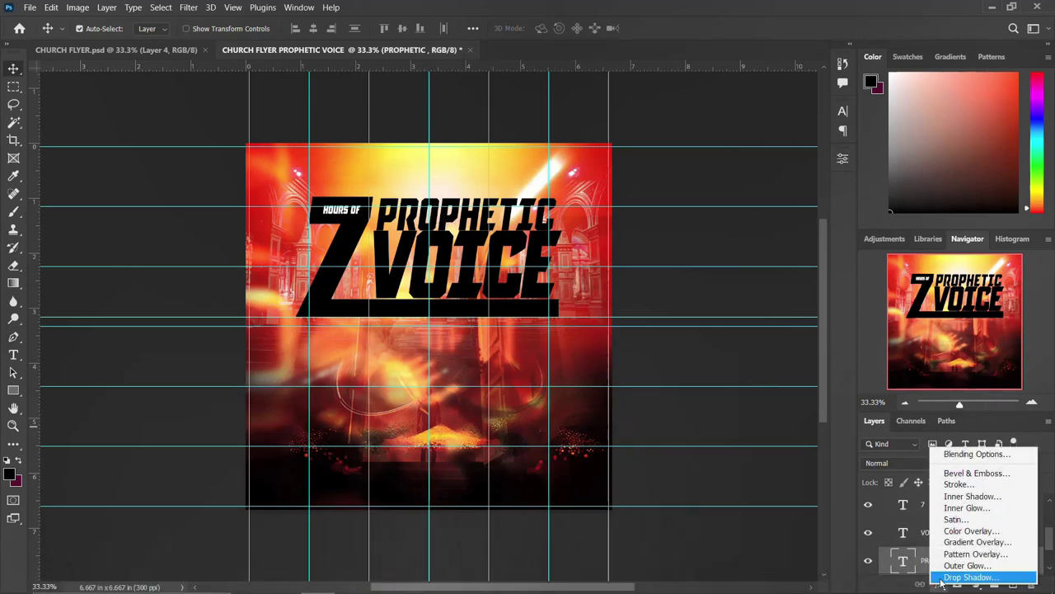
{"action": "left_click", "coordinate": [978, 544]}
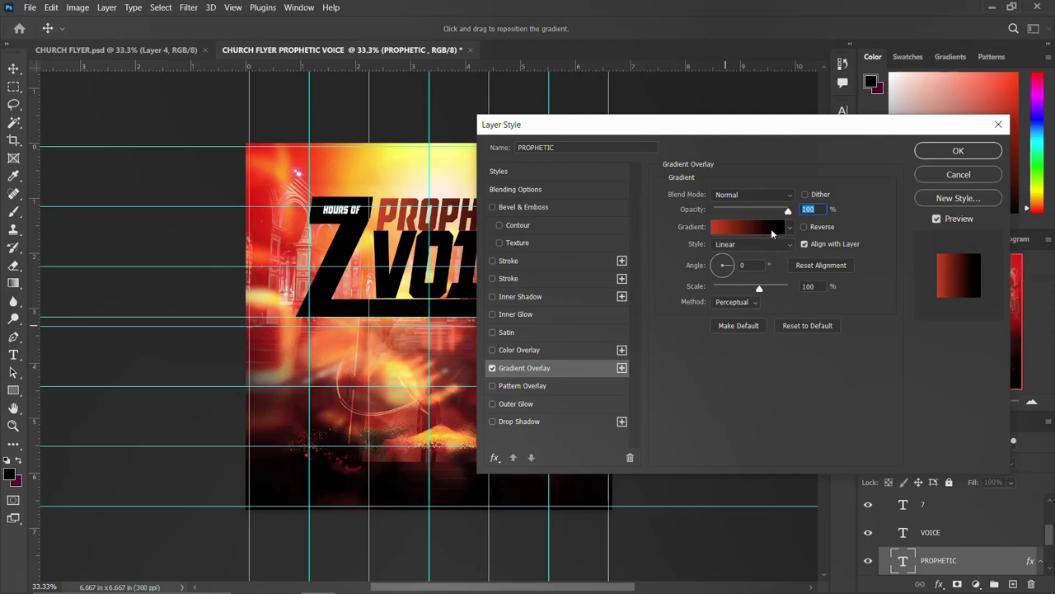
{"action": "left_click", "coordinate": [773, 234]}
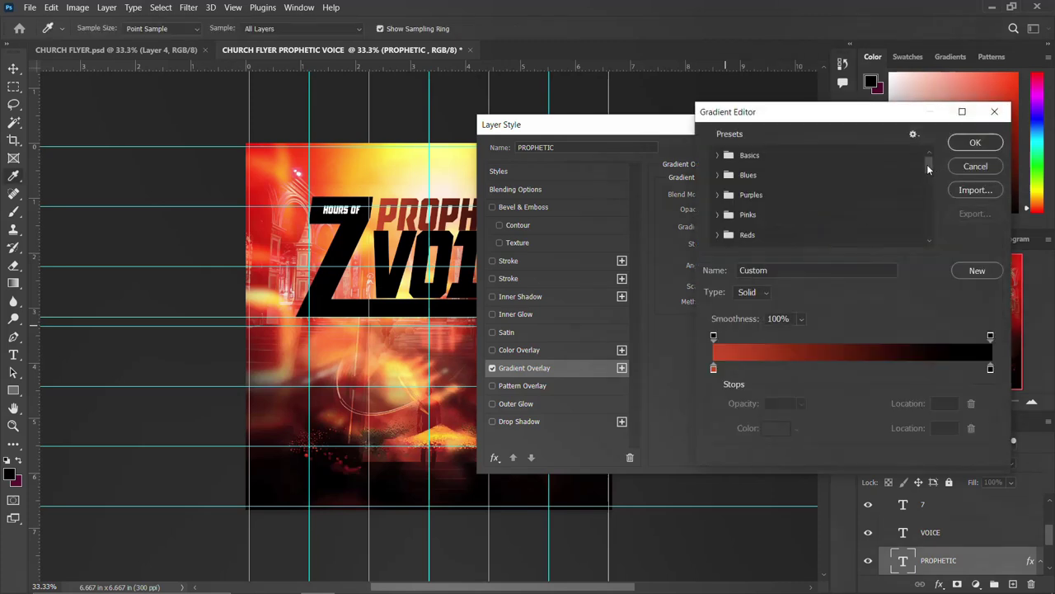
{"action": "left_click_drag", "start_coordinate": [927, 164], "coordinate": [927, 234]}
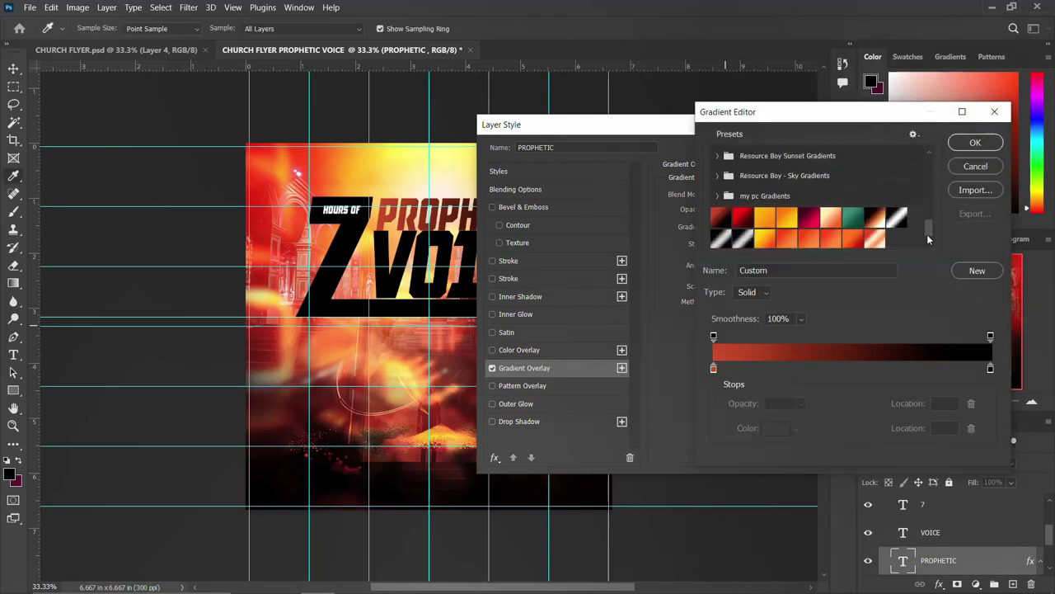
{"action": "left_click", "coordinate": [849, 240]}
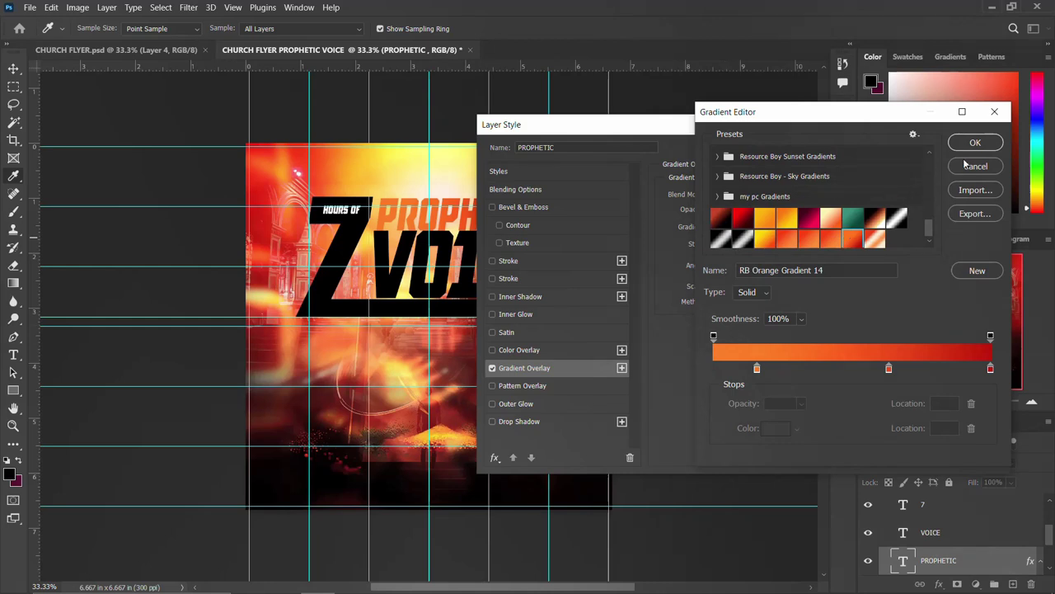
{"action": "left_click", "coordinate": [976, 147]}
{"action": "left_click", "coordinate": [805, 226]}
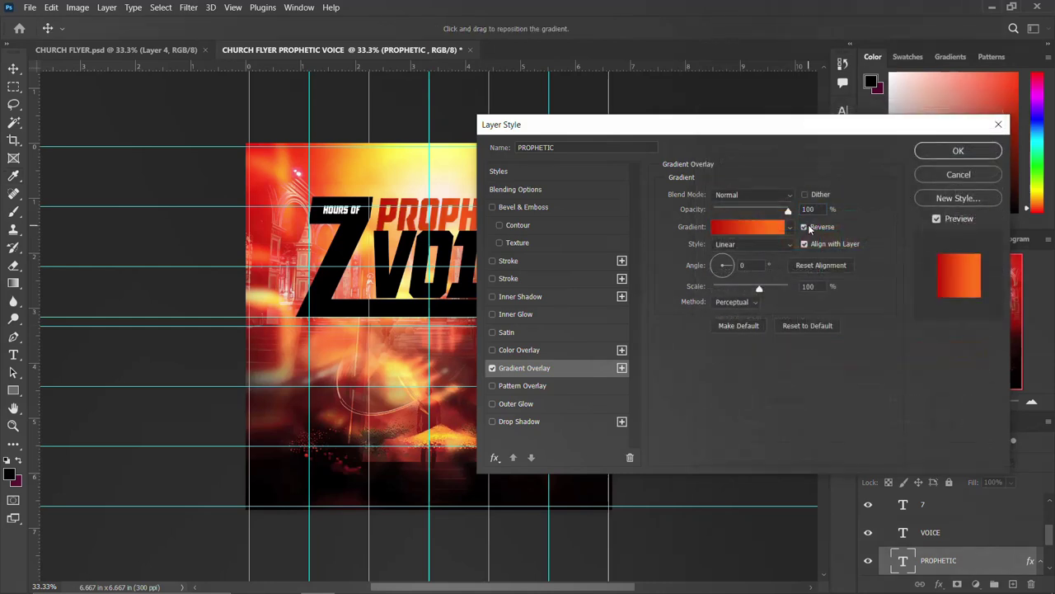
{"action": "left_click", "coordinate": [956, 151]}
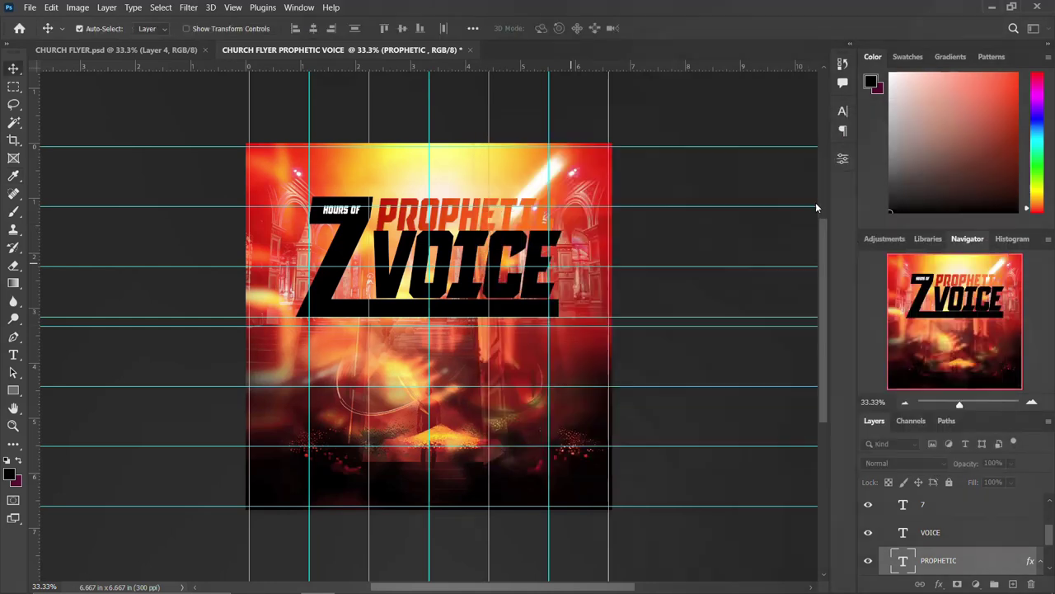
Give VOICE a black-to-cream Gradient Overlay.
{"action": "left_click", "coordinate": [513, 244]}
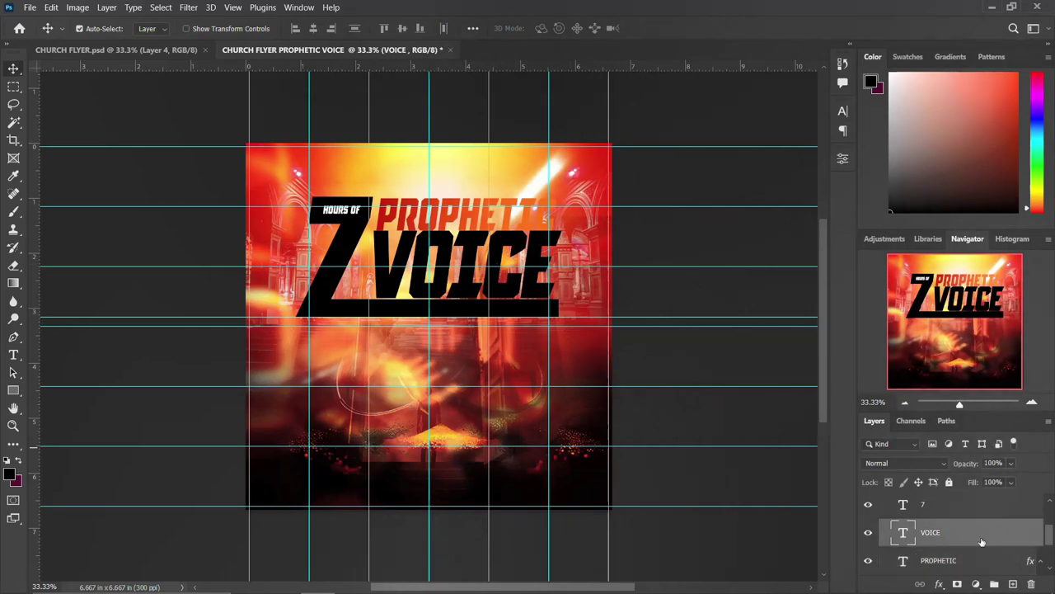
{"action": "left_click", "coordinate": [939, 584]}
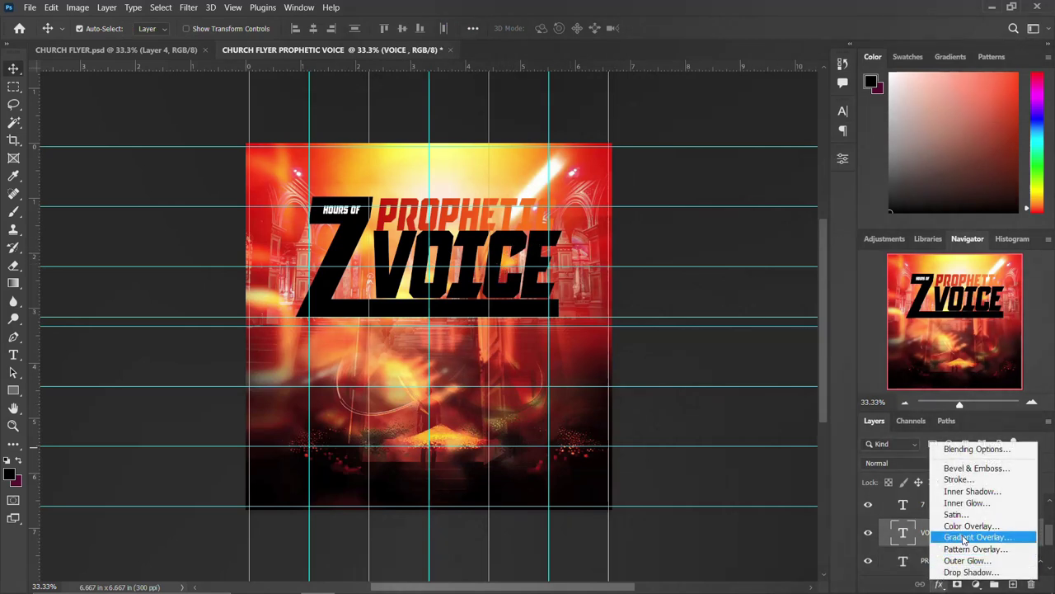
{"action": "left_click", "coordinate": [964, 537]}
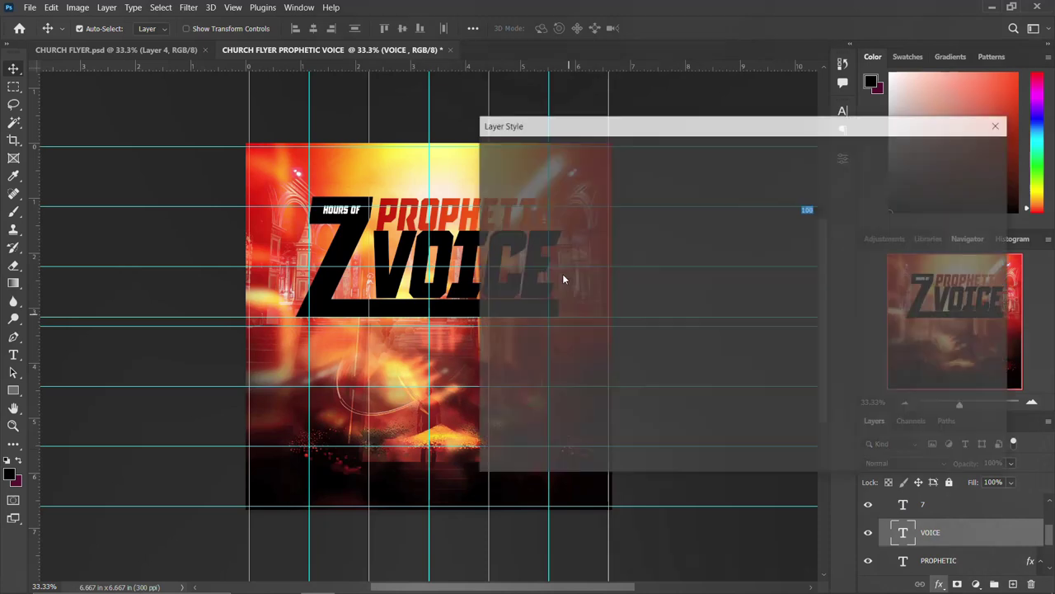
{"action": "left_click_drag", "start_coordinate": [712, 126], "coordinate": [824, 127]}
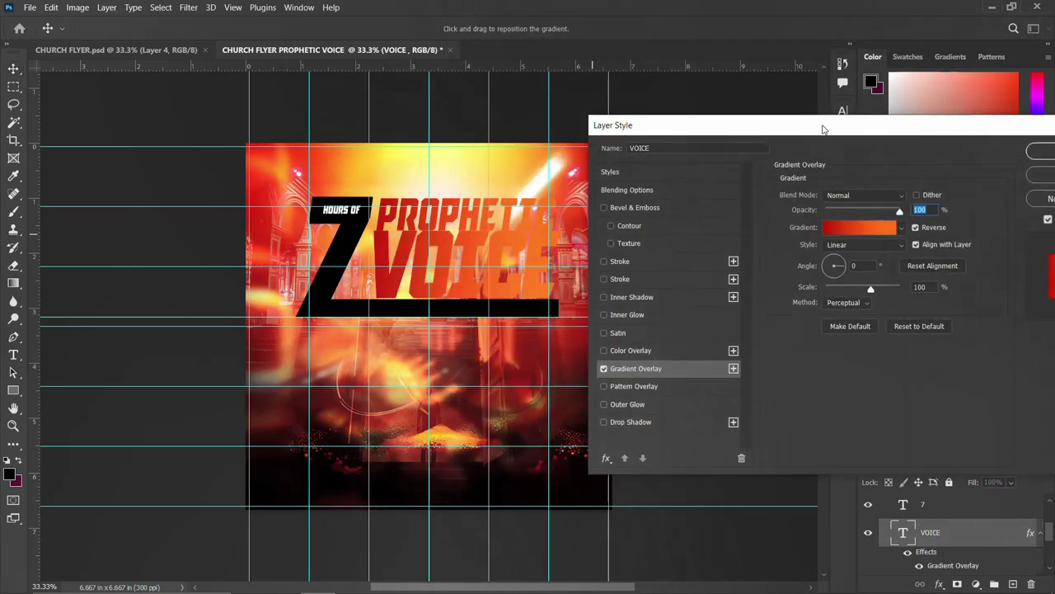
{"action": "left_click", "coordinate": [902, 229]}
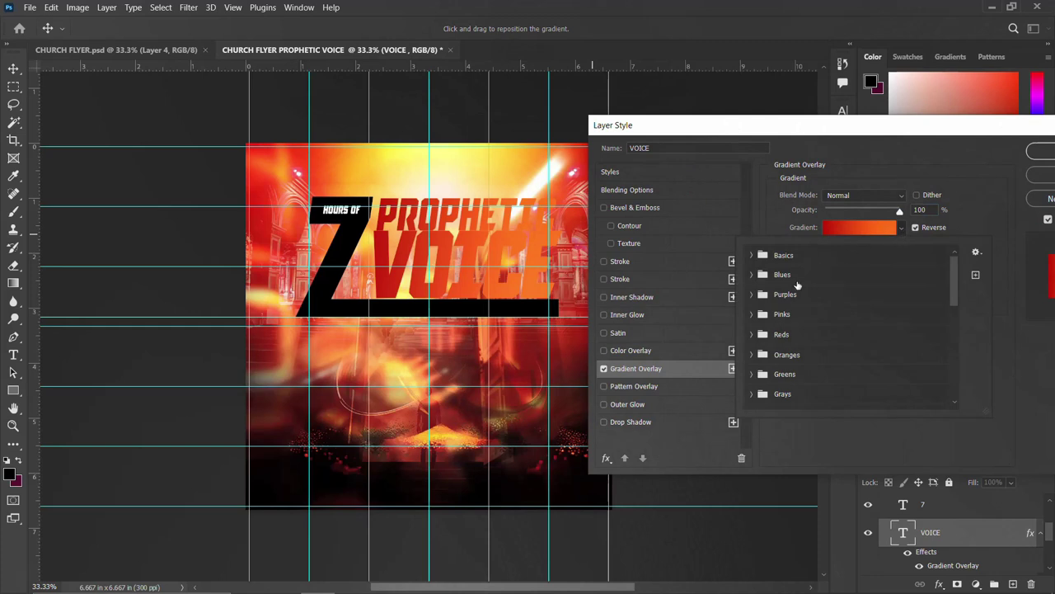
{"action": "left_click", "coordinate": [902, 228]}
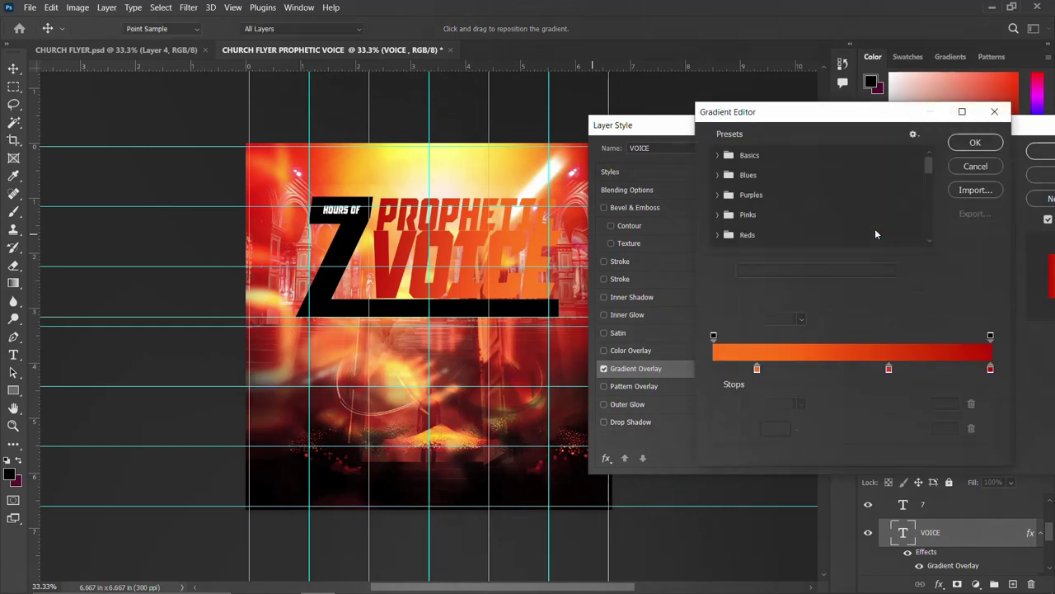
{"action": "left_click_drag", "start_coordinate": [927, 163], "coordinate": [924, 238]}
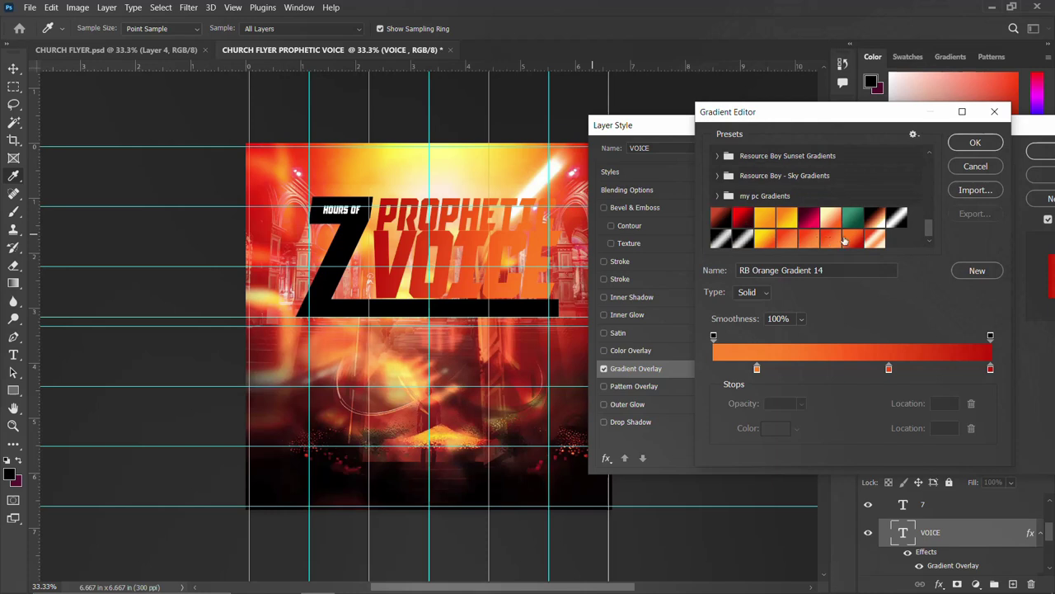
{"action": "left_click", "coordinate": [873, 218]}
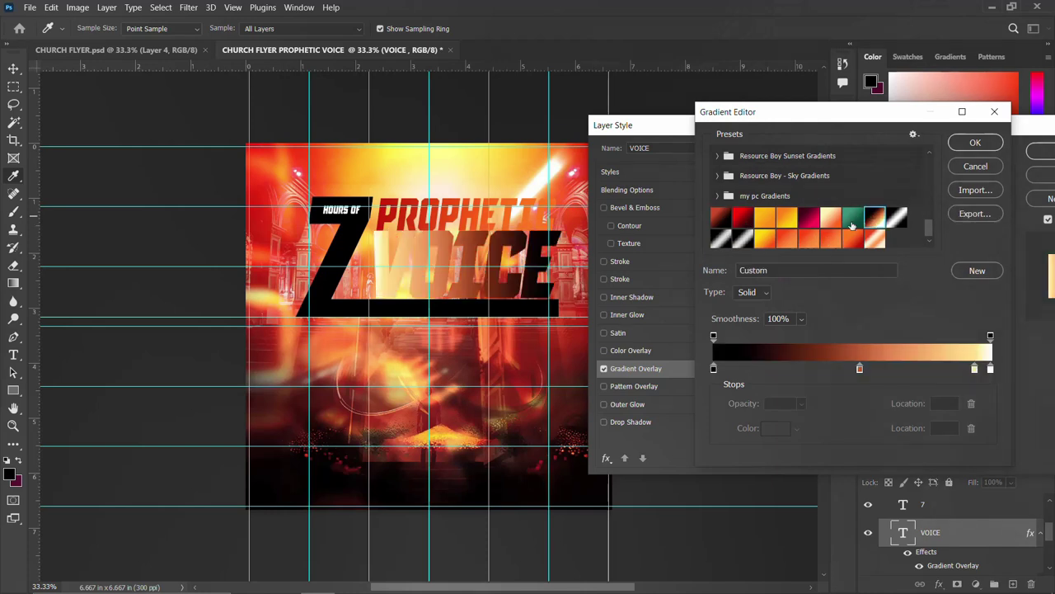
{"action": "left_click", "coordinate": [967, 143]}
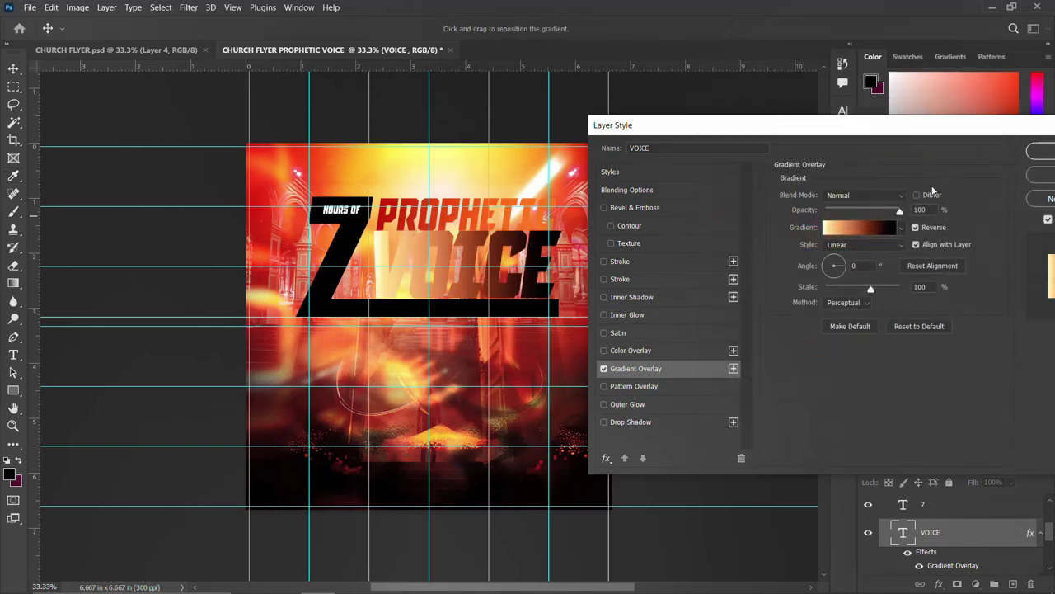
{"action": "left_click", "coordinate": [916, 229]}
{"action": "left_click", "coordinate": [914, 230]}
{"action": "left_click", "coordinate": [915, 230]}
{"action": "left_click_drag", "start_coordinate": [954, 127], "coordinate": [866, 123]}
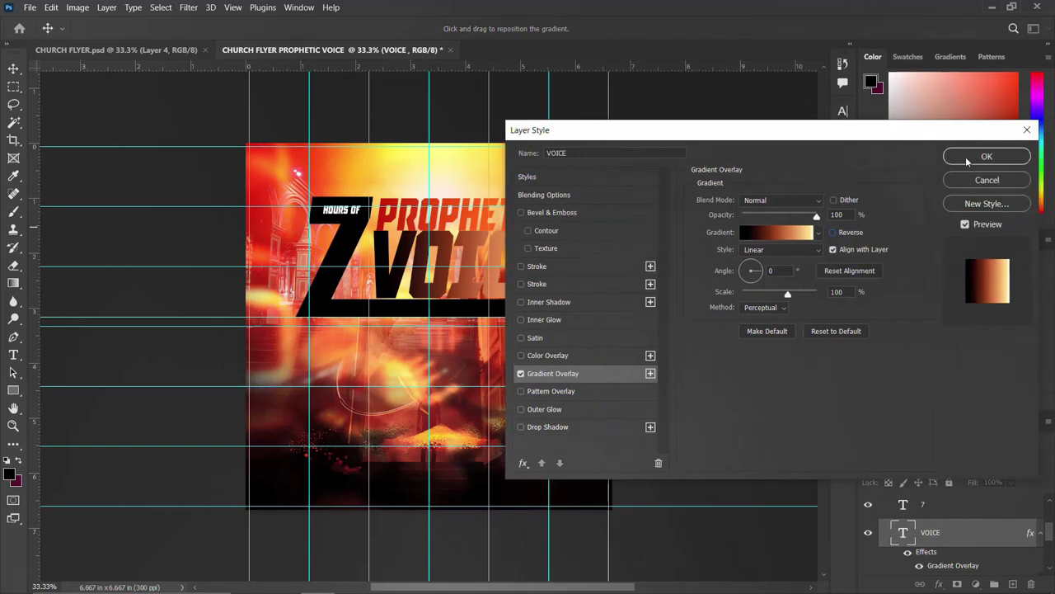
{"action": "left_click", "coordinate": [988, 157]}
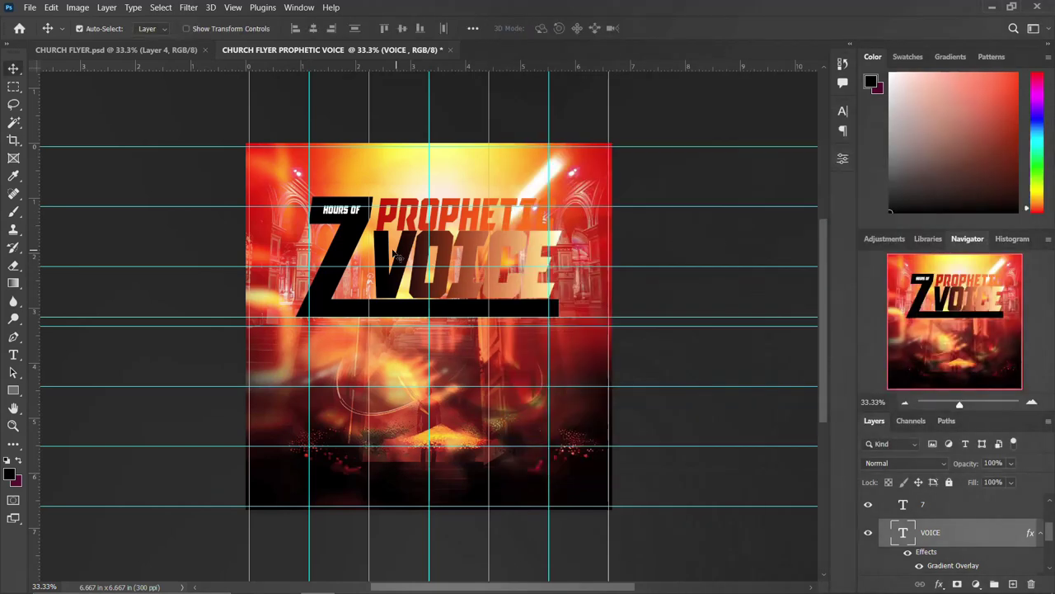
Add a reversed Gradient Overlay to the 7, darkening its left side.
{"action": "left_click", "coordinate": [350, 247]}
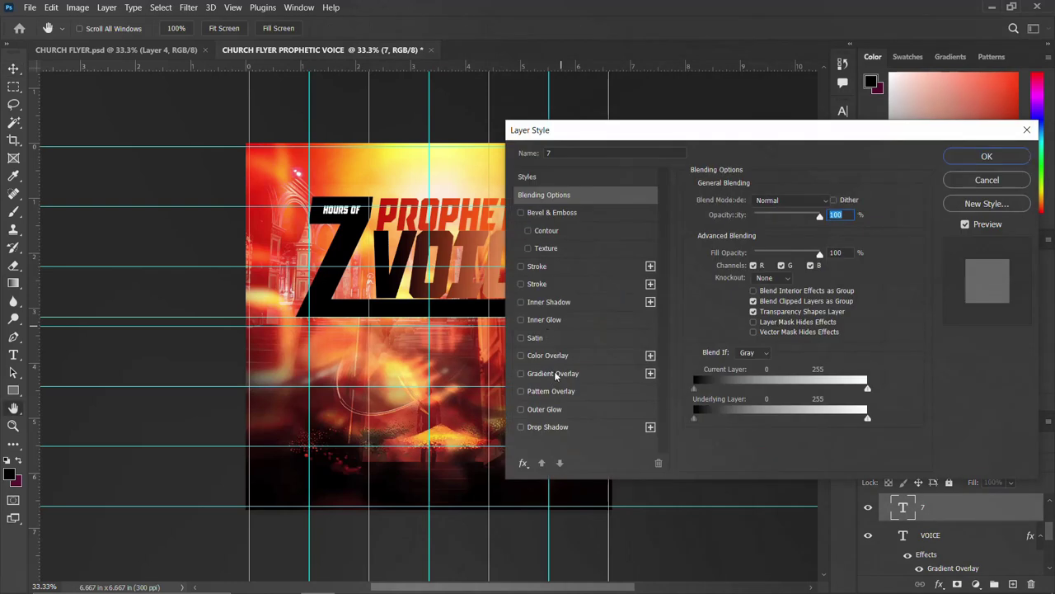
{"action": "left_click", "coordinate": [550, 376]}
{"action": "left_click", "coordinate": [832, 232]}
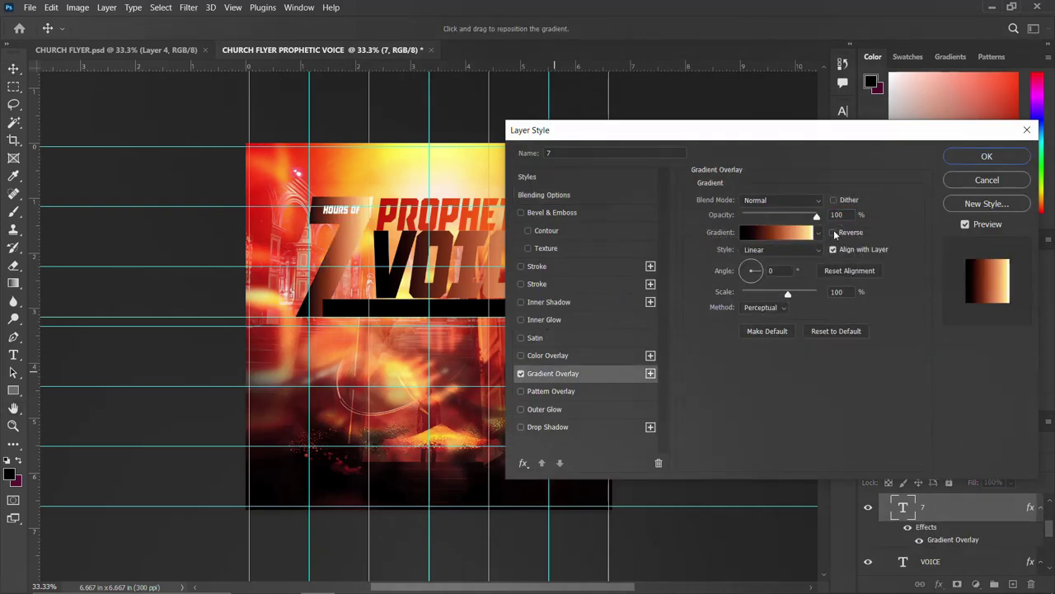
{"action": "left_click_drag", "start_coordinate": [365, 237], "coordinate": [346, 237]}
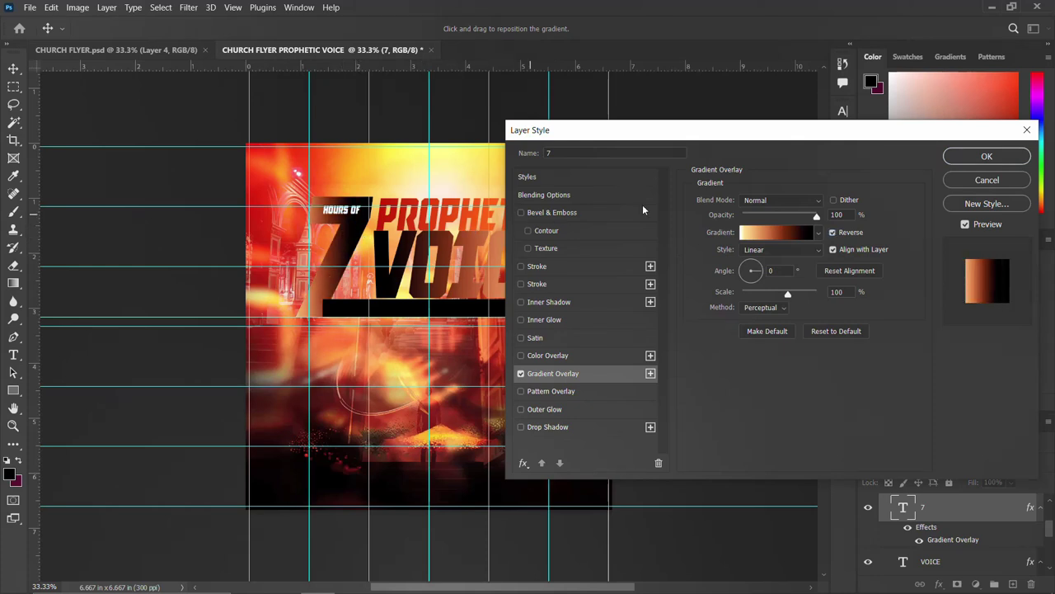
{"action": "left_click", "coordinate": [989, 157]}
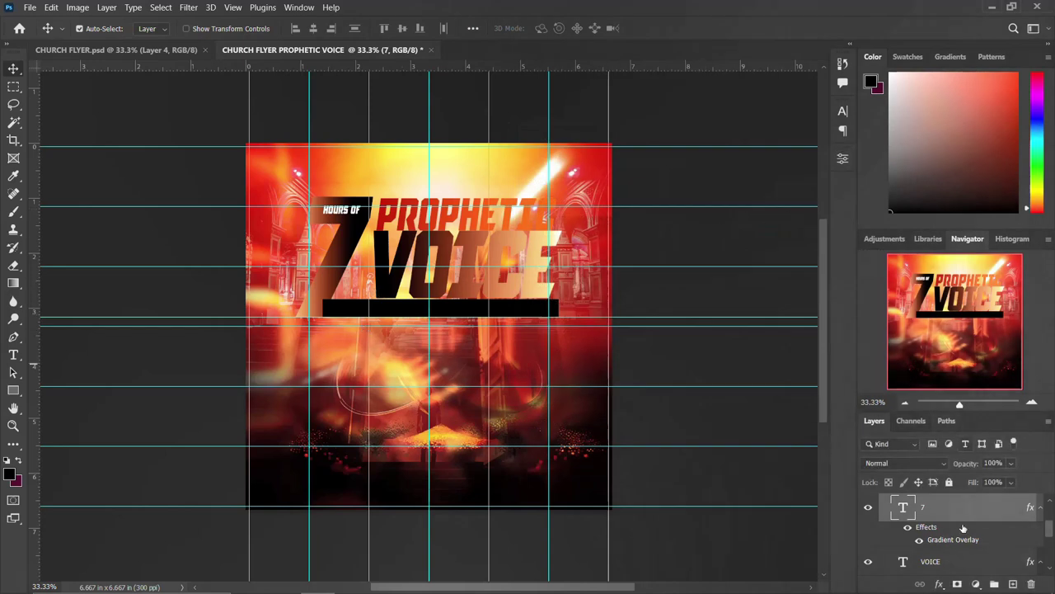
{"action": "left_click", "coordinate": [1041, 507]}
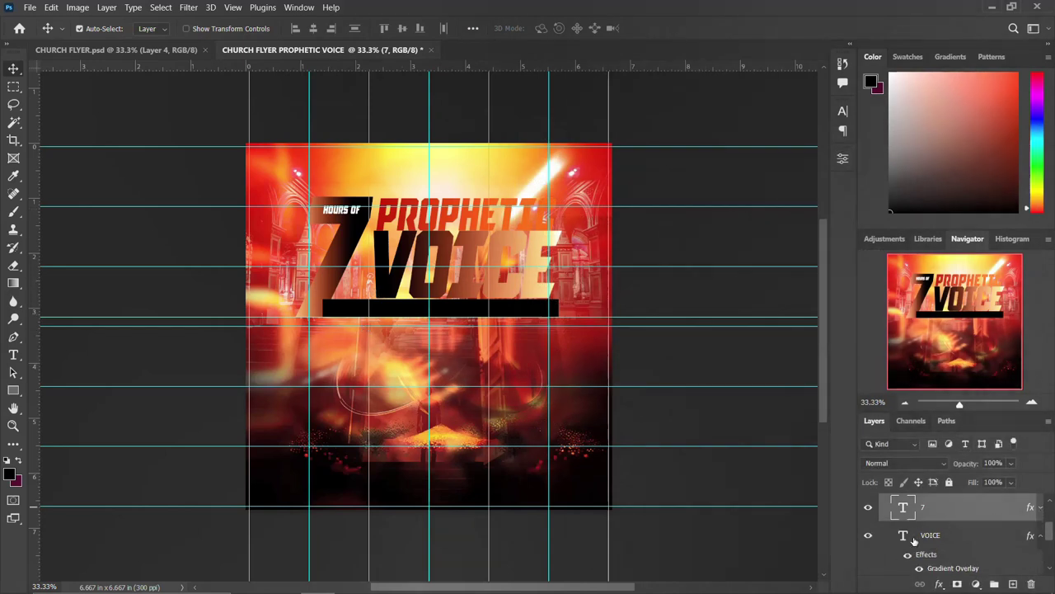
Move the Rectangle 1 layer below HOURS OF in the layer stack.
{"action": "scroll", "coordinate": [931, 519], "scroll_direction": "up", "scroll_amount": 2}
{"action": "left_click", "coordinate": [937, 503]}
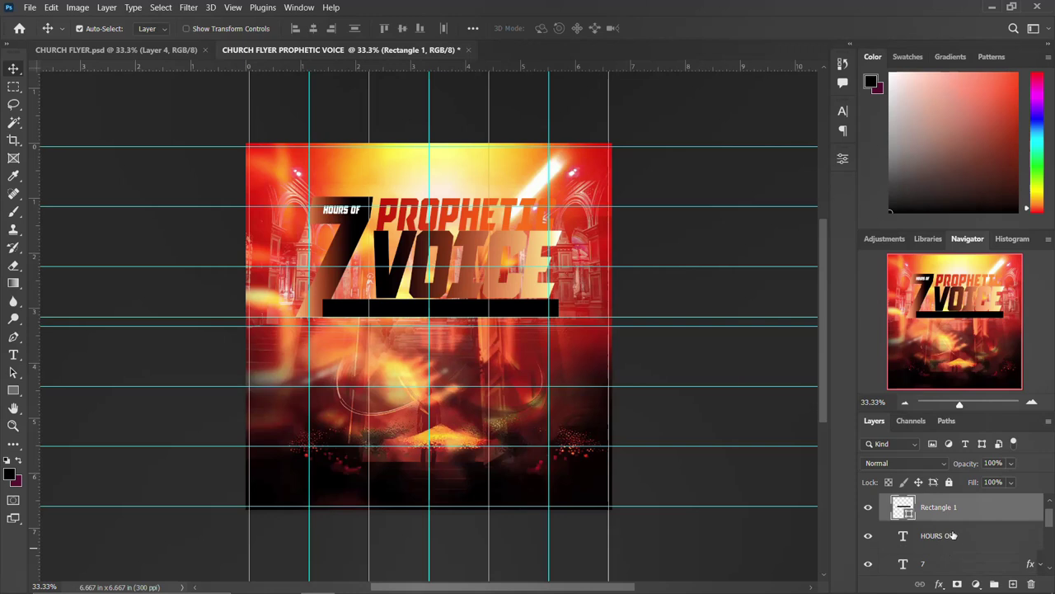
{"action": "left_click_drag", "start_coordinate": [958, 509], "coordinate": [957, 557]}
{"action": "scroll", "coordinate": [957, 529], "scroll_direction": "down", "scroll_amount": 1}
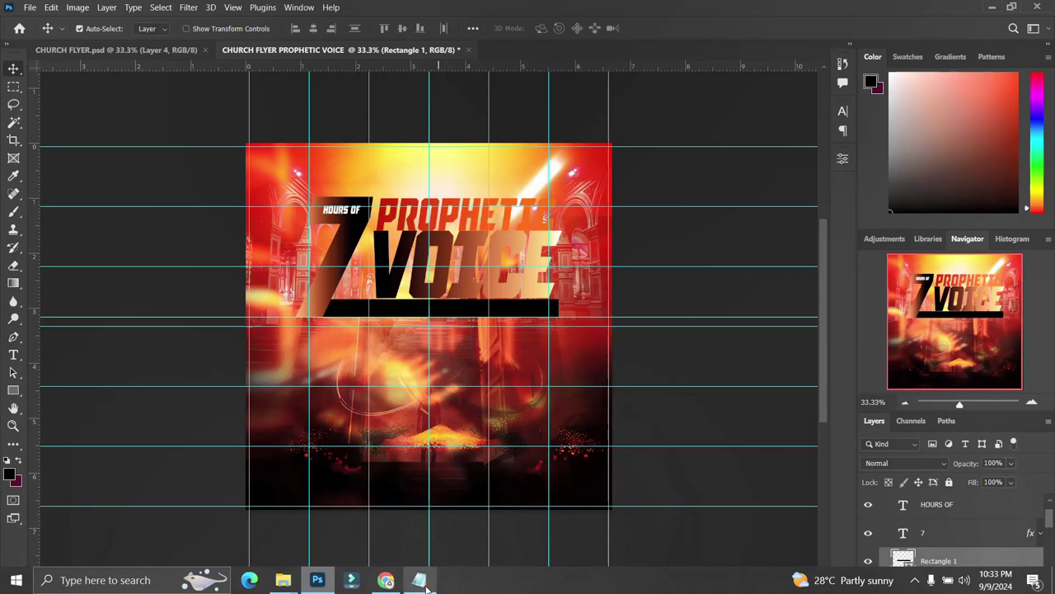
Copy 'THE POWER IN HIS VOICE' from the notes.
{"action": "left_click", "coordinate": [419, 580]}
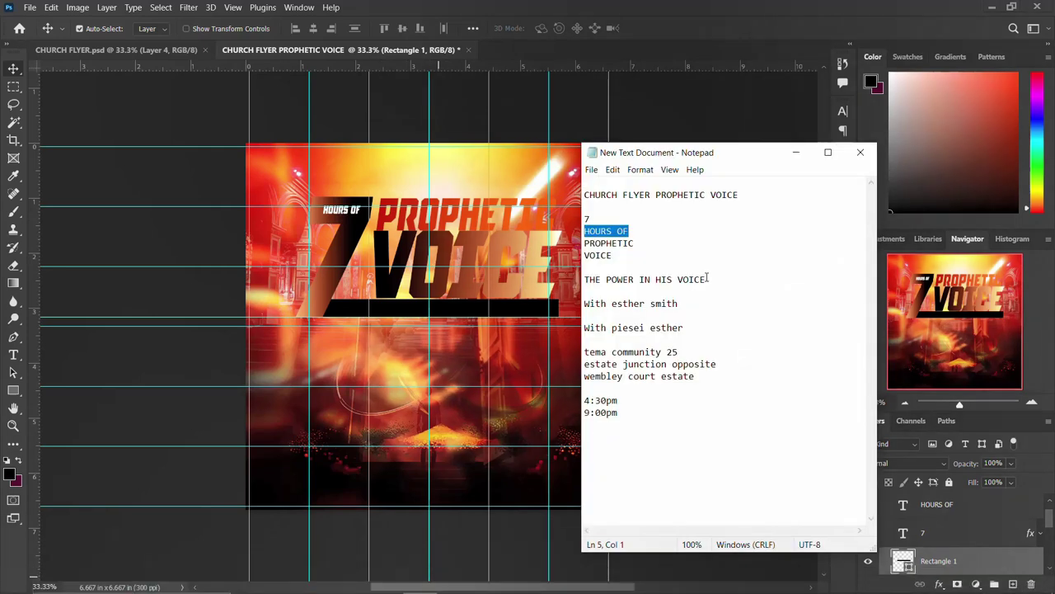
{"action": "left_click_drag", "start_coordinate": [706, 279], "coordinate": [585, 280]}
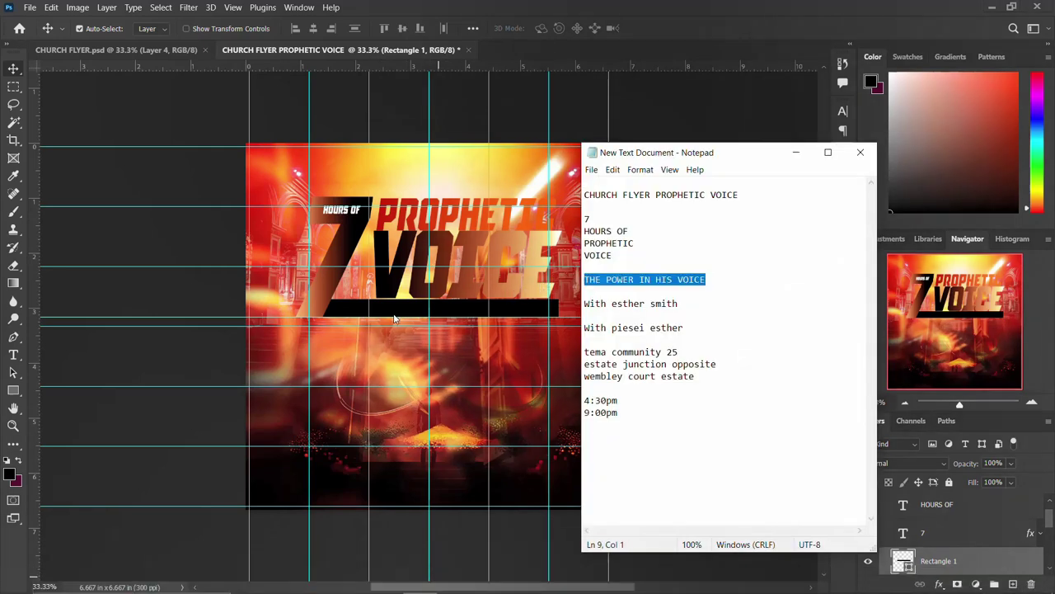
{"action": "left_click", "coordinate": [401, 318]}
Paste 'THE POWER IN HIS VOICE' as a new text line below the title.
{"action": "key", "text": "t"}
{"action": "left_click", "coordinate": [403, 355]}
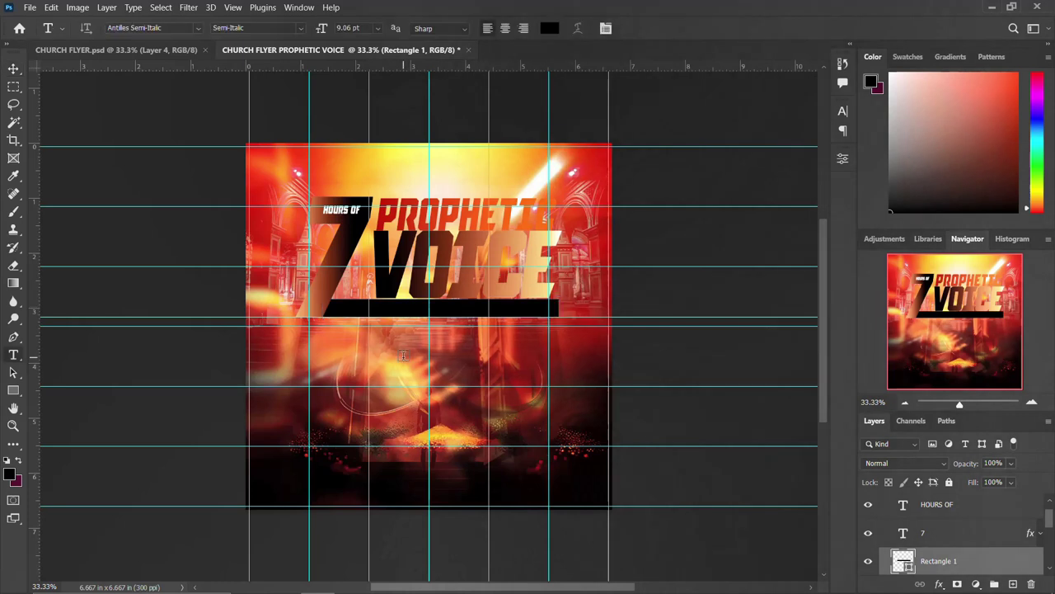
{"action": "key", "text": "ctrl+v"}
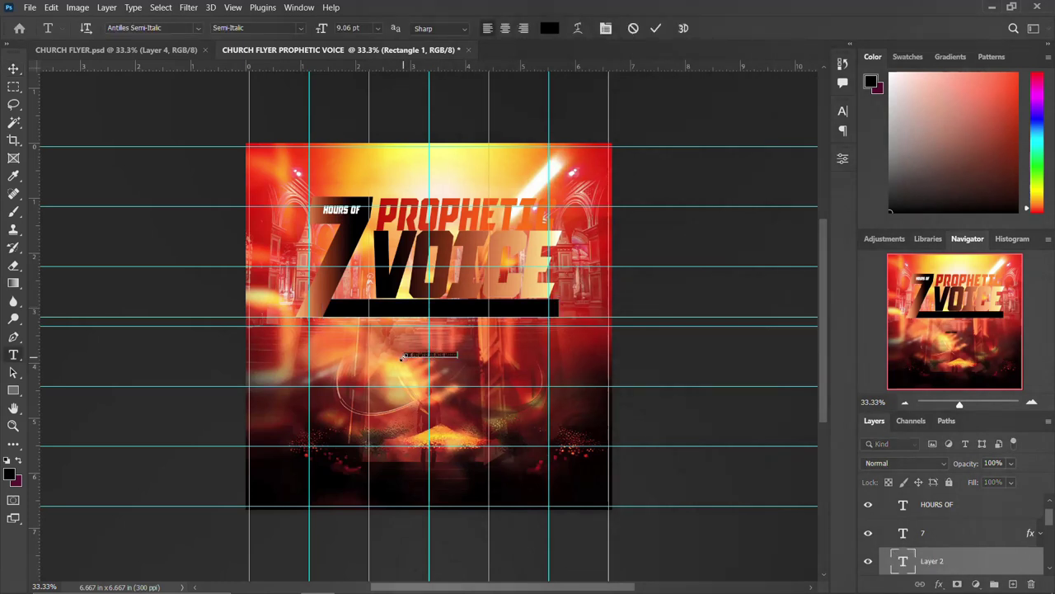
{"action": "key", "text": "ctrl+Return"}
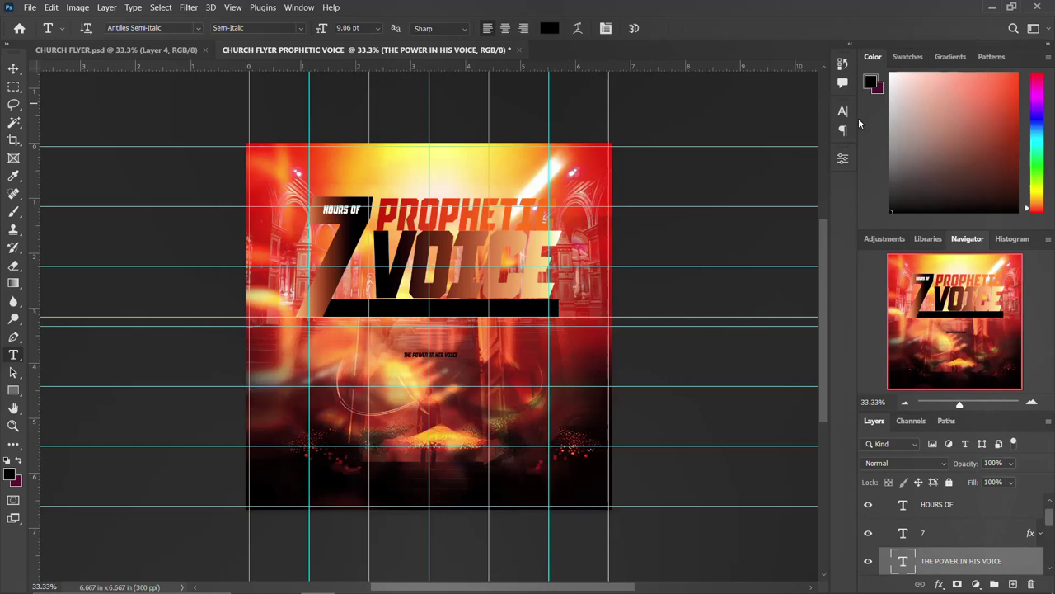
Set the tagline font to Ballega and its colour to light orange f1c679.
{"action": "left_click", "coordinate": [843, 113]}
{"action": "left_click", "coordinate": [763, 132]}
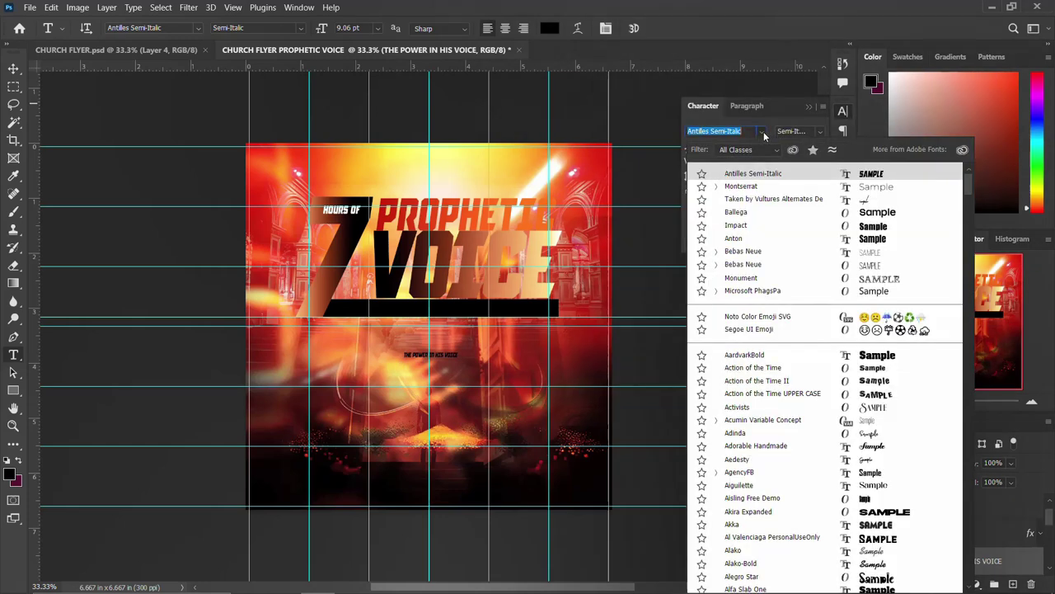
{"action": "left_click", "coordinate": [742, 186]}
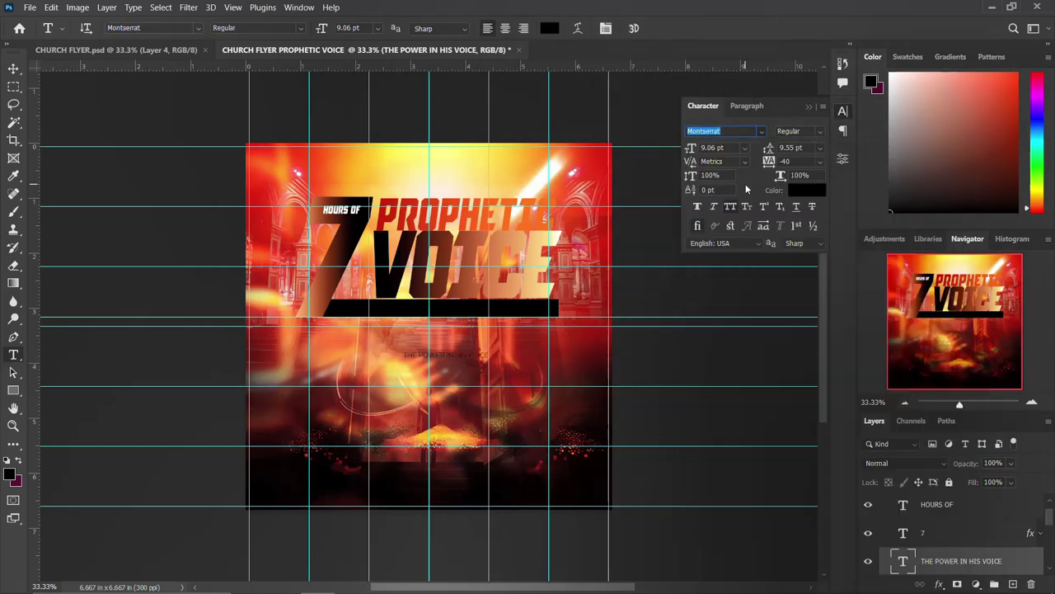
{"action": "left_click", "coordinate": [763, 132]}
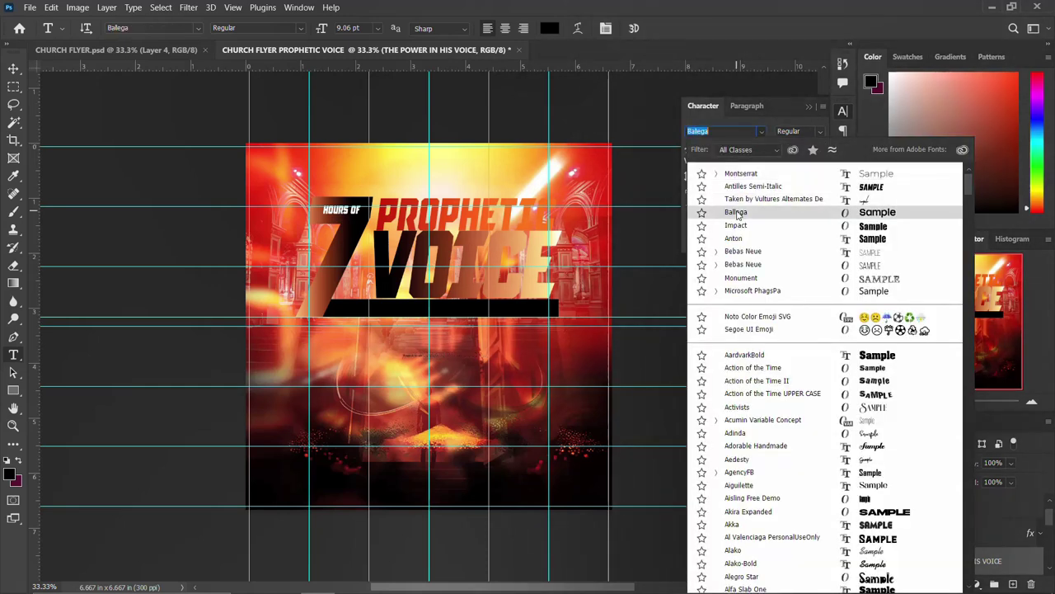
{"action": "left_click", "coordinate": [737, 213]}
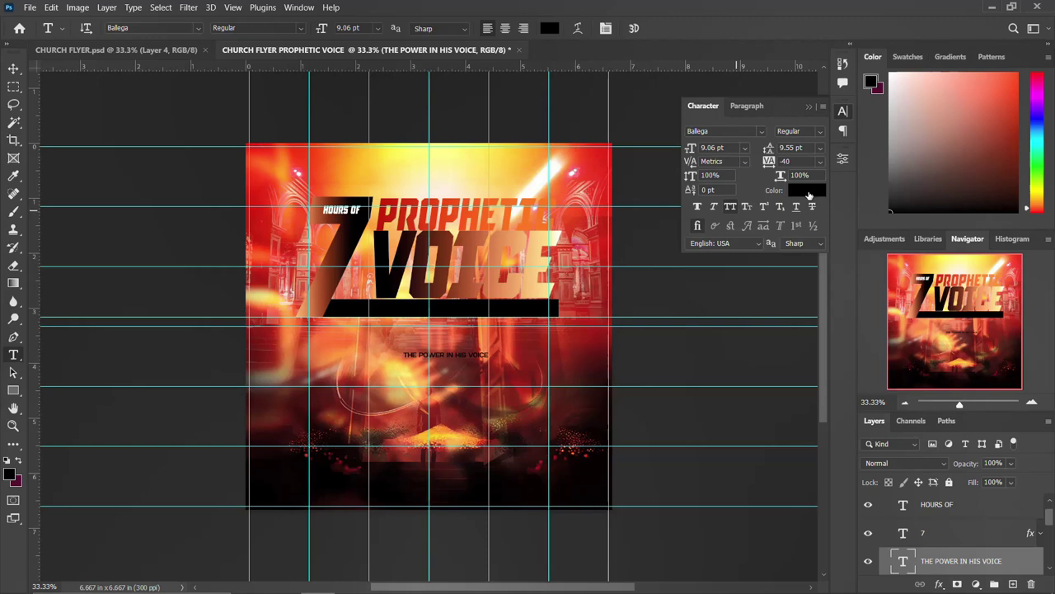
{"action": "left_click", "coordinate": [808, 190]}
{"action": "type", "text": "ffffff"}
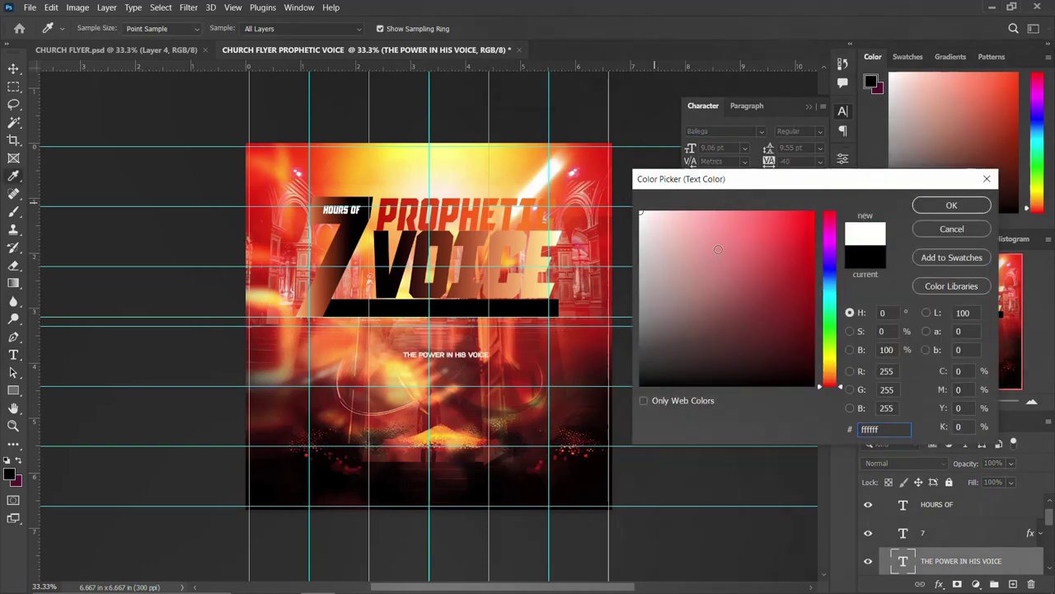
{"action": "left_click", "coordinate": [545, 247]}
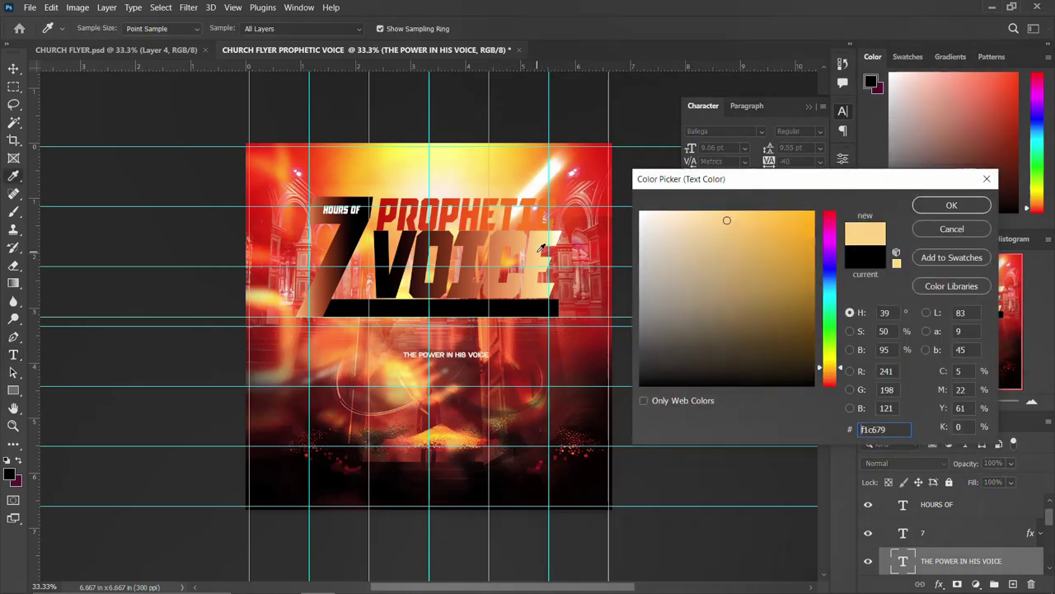
{"action": "left_click", "coordinate": [940, 207]}
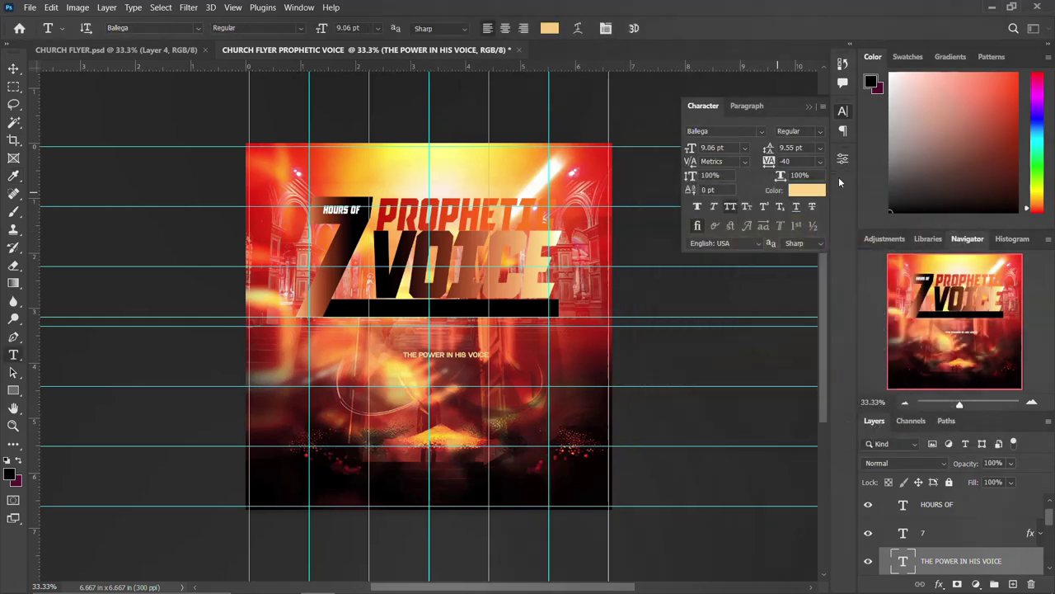
{"action": "left_click", "coordinate": [843, 111]}
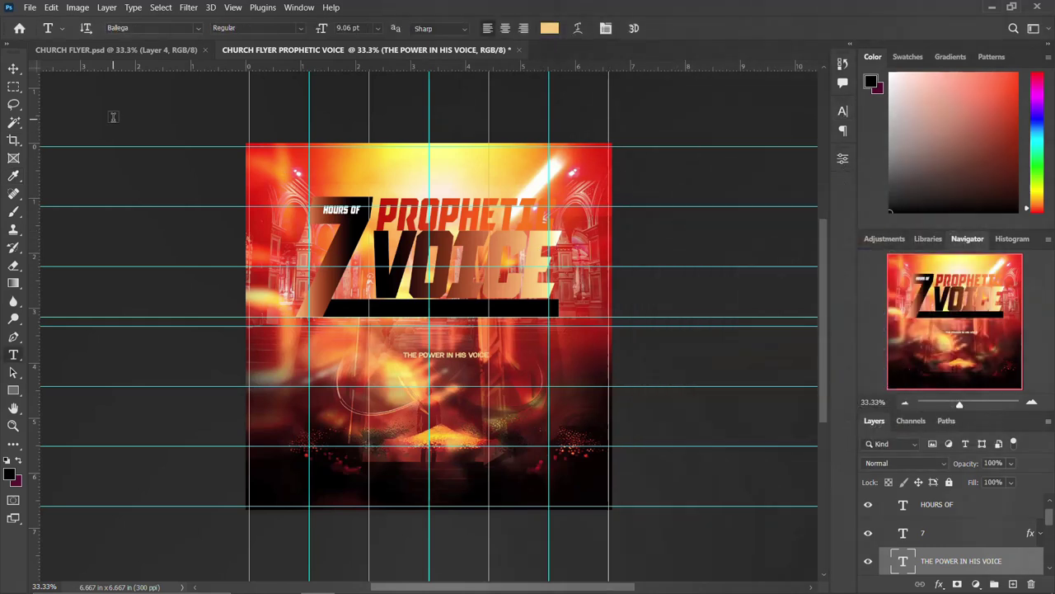
{"action": "left_click", "coordinate": [15, 69]}
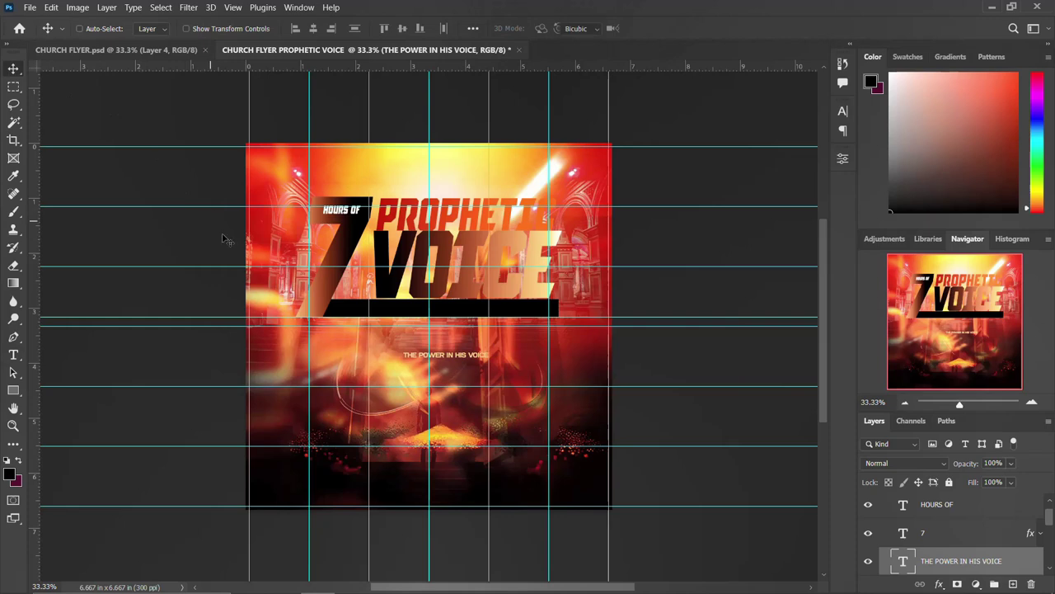
Enlarge the tagline to fit the black bar and align it to the bar.
{"action": "key", "text": "ctrl+t"}
{"action": "mouse_move", "coordinate": [505, 339]}
{"action": "left_mouse_down"}
{"action": "mouse_move", "coordinate": [468, 329]}
{"action": "mouse_move", "coordinate": [459, 307]}
{"action": "left_mouse_up"}
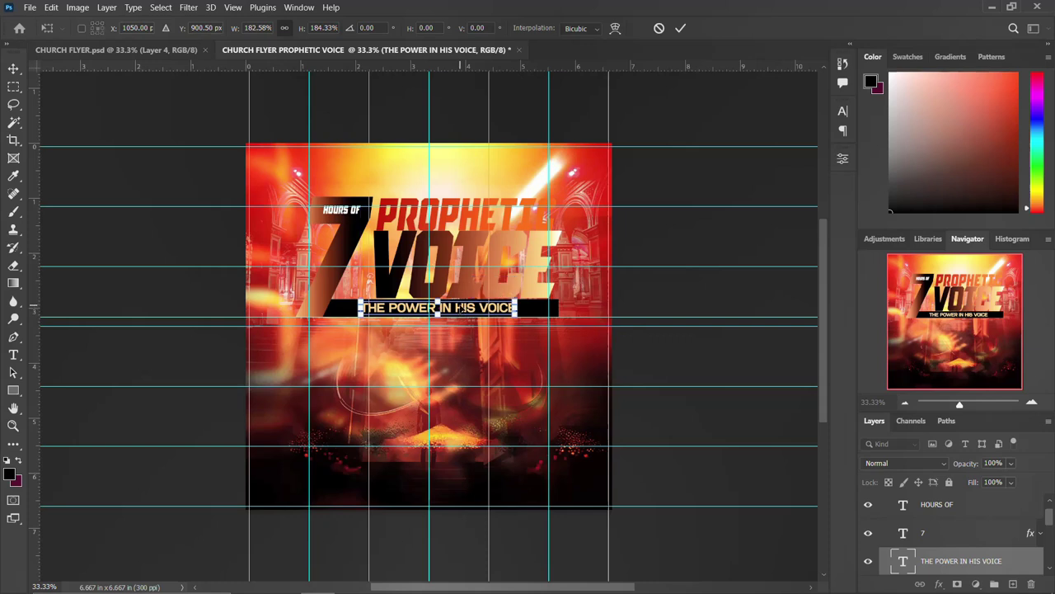
{"action": "key", "text": "Return"}
{"action": "scroll", "coordinate": [927, 560], "scroll_direction": "down", "scroll_amount": 1}
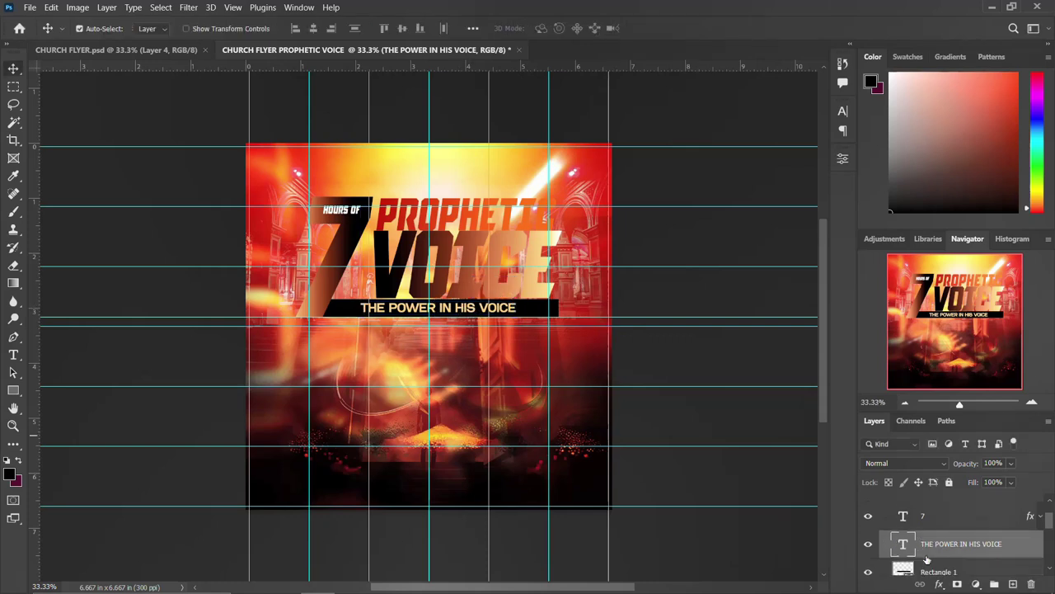
{"action": "left_click", "coordinate": [905, 571], "text": "ctrl"}
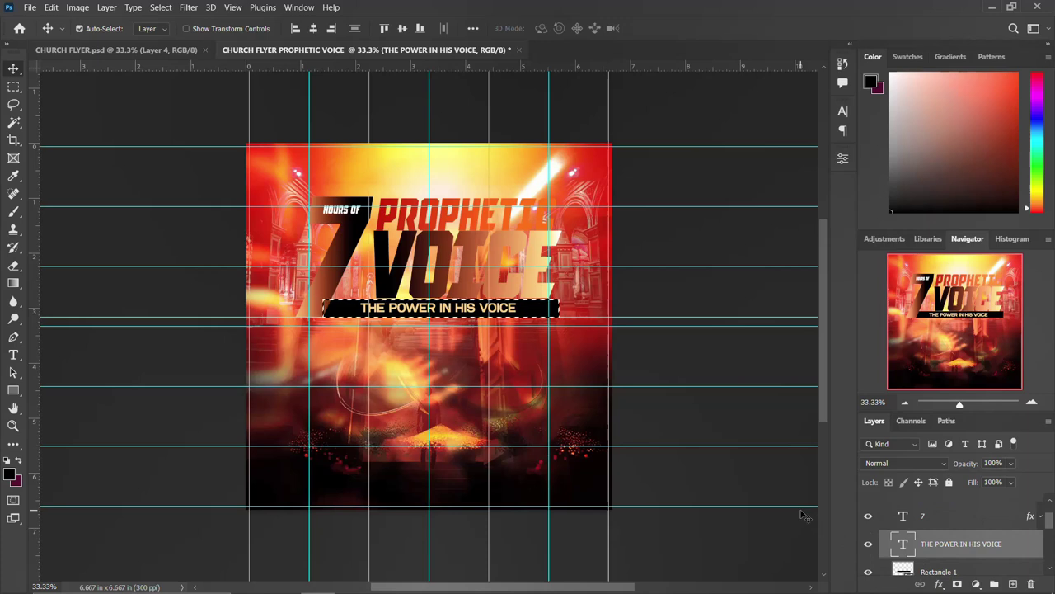
{"action": "left_click", "coordinate": [313, 30]}
{"action": "key", "text": "ctrl+d"}
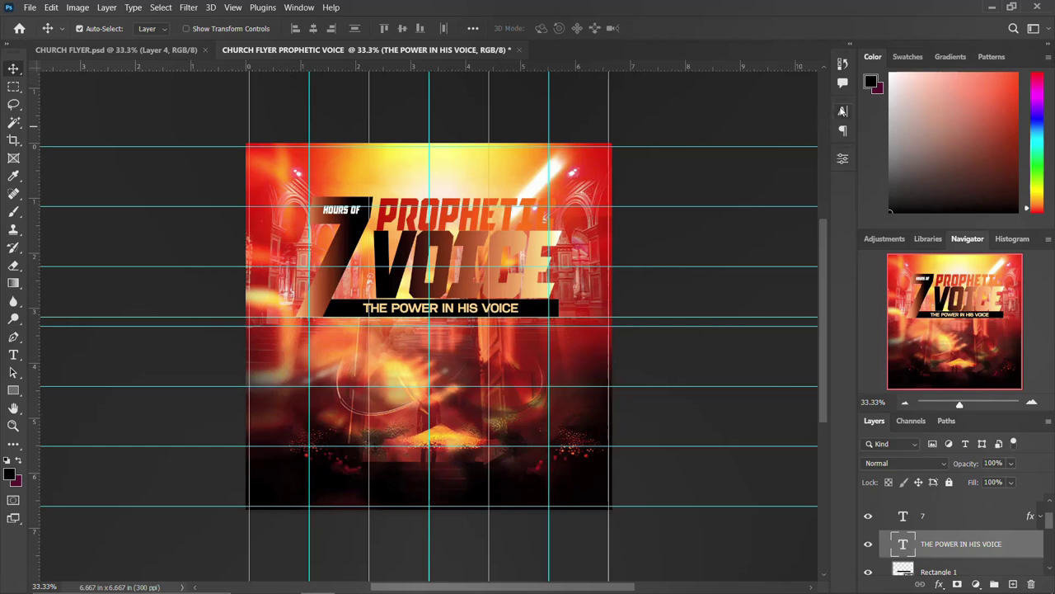
Set the tagline to 15 pt and centre it horizontally and vertically in the bar.
{"action": "left_click", "coordinate": [842, 112]}
{"action": "left_click", "coordinate": [711, 148]}
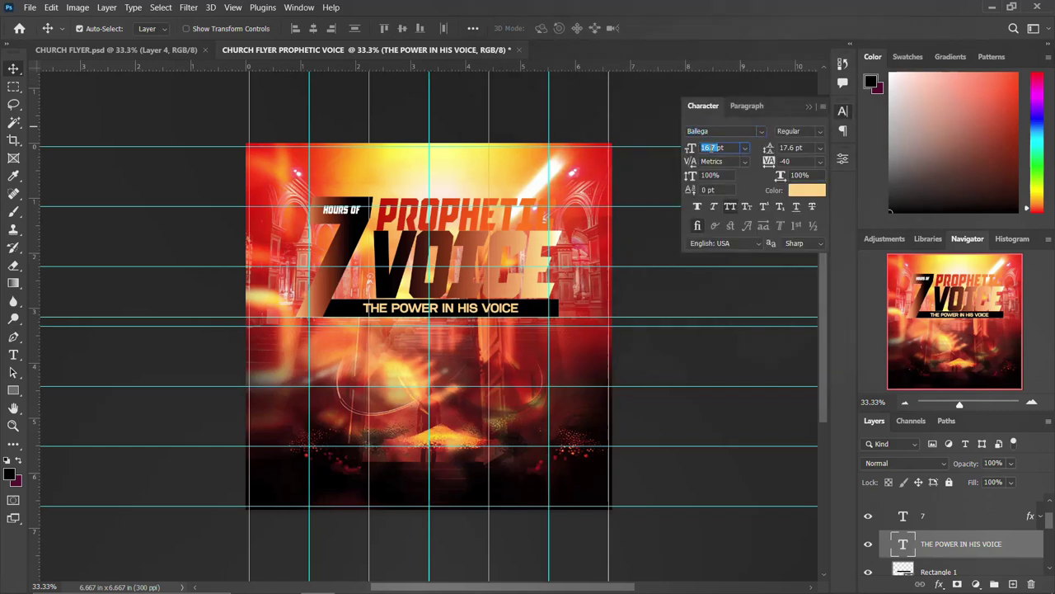
{"action": "type", "text": "15"}
{"action": "key", "text": "Return"}
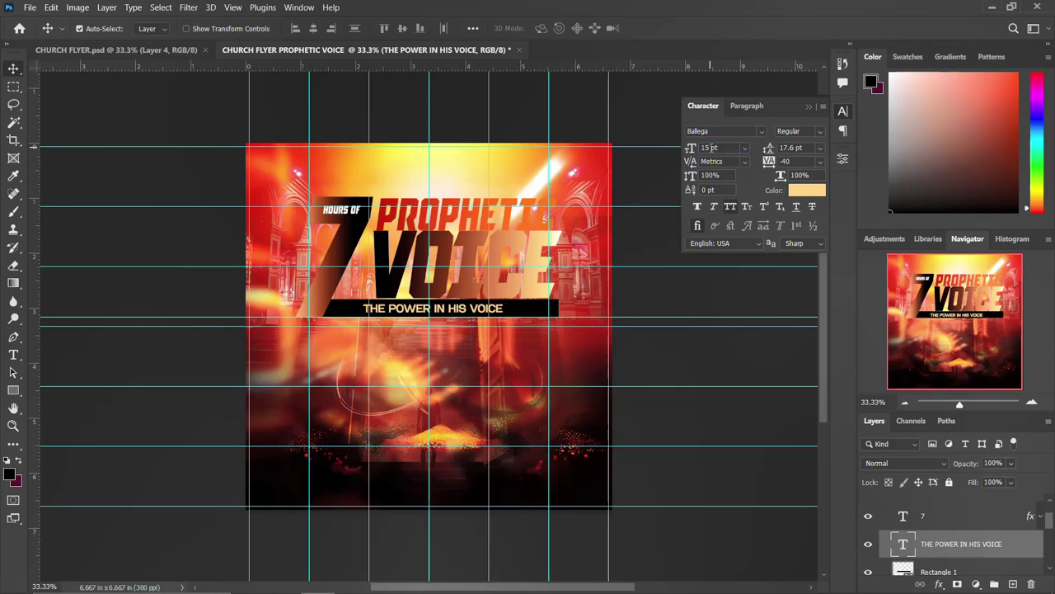
{"action": "left_click", "coordinate": [842, 112]}
{"action": "left_click", "coordinate": [905, 570], "text": "ctrl"}
{"action": "left_click", "coordinate": [313, 28]}
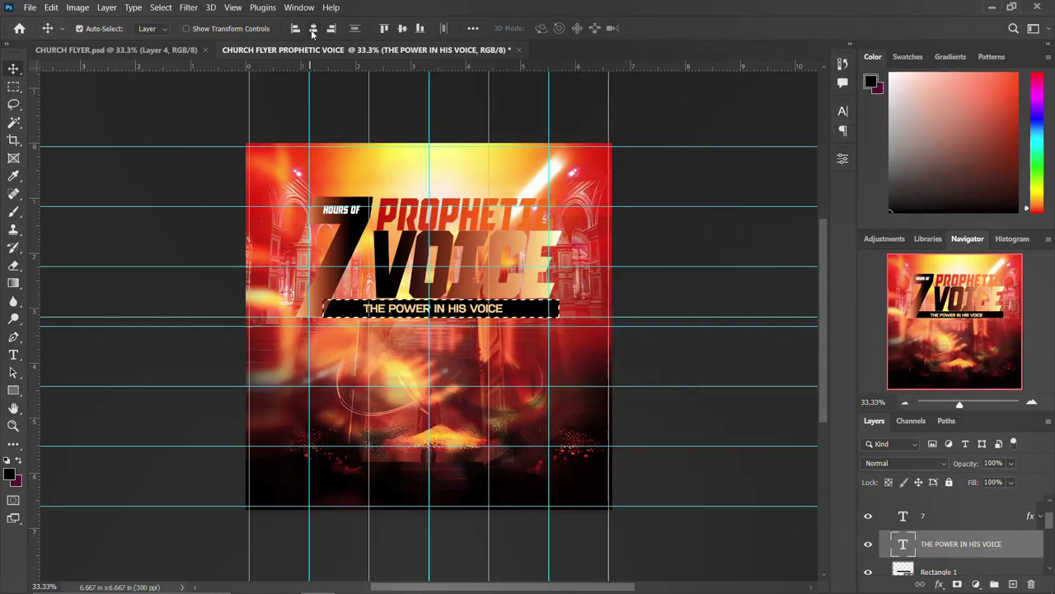
{"action": "left_click", "coordinate": [403, 28]}
{"action": "key", "text": "ctrl+d"}
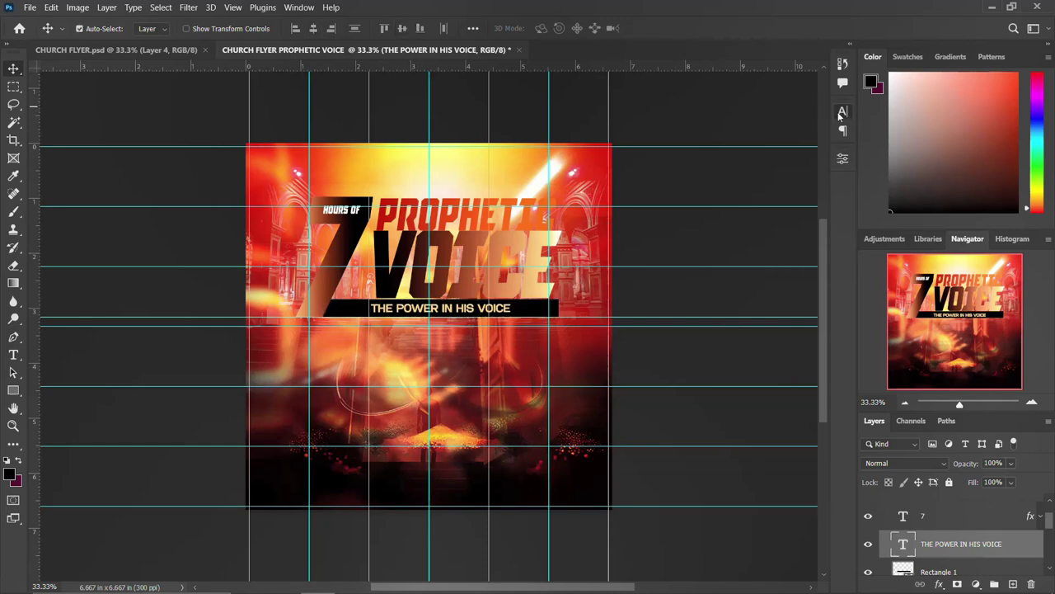
Widen the tagline tracking to 100 and nudge it slightly left.
{"action": "left_click", "coordinate": [842, 112]}
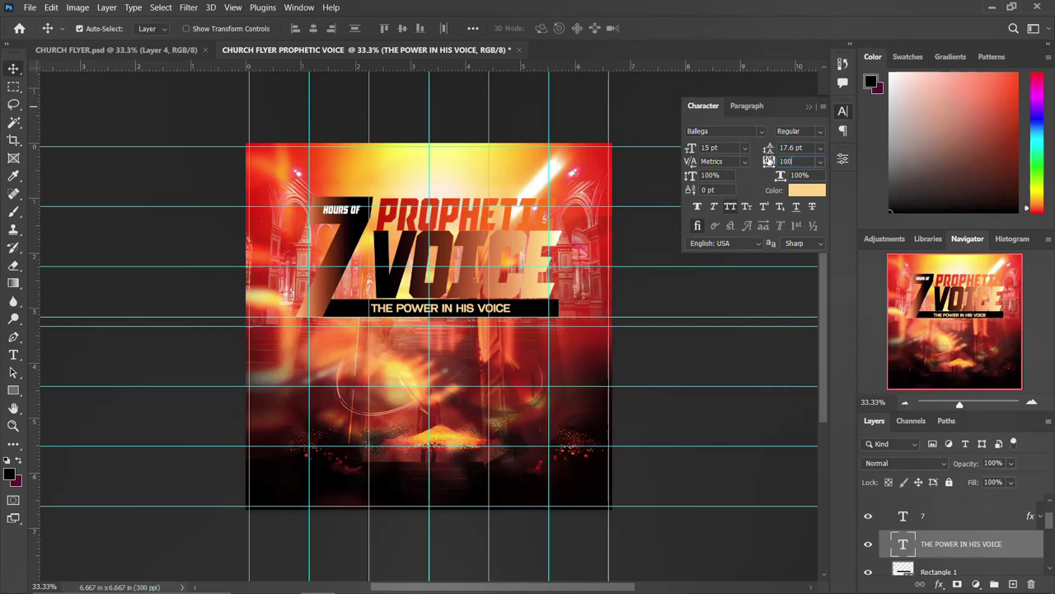
{"action": "key", "text": "Return"}
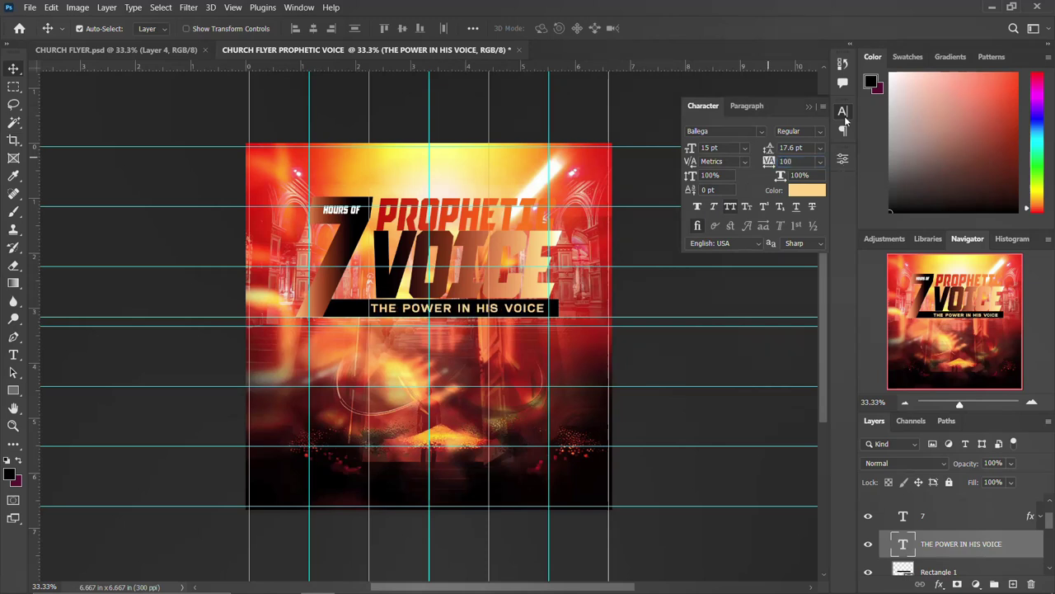
{"action": "left_click", "coordinate": [844, 116]}
{"action": "key", "text": "Left"}
{"action": "key", "text": "Left"}
{"action": "key", "text": "Left"}
{"action": "key", "text": "Left"}
{"action": "key", "text": "Left"}
{"action": "key", "text": "Left"}
{"action": "key", "text": "Left"}
{"action": "key", "text": "Left"}
{"action": "key", "text": "Left"}
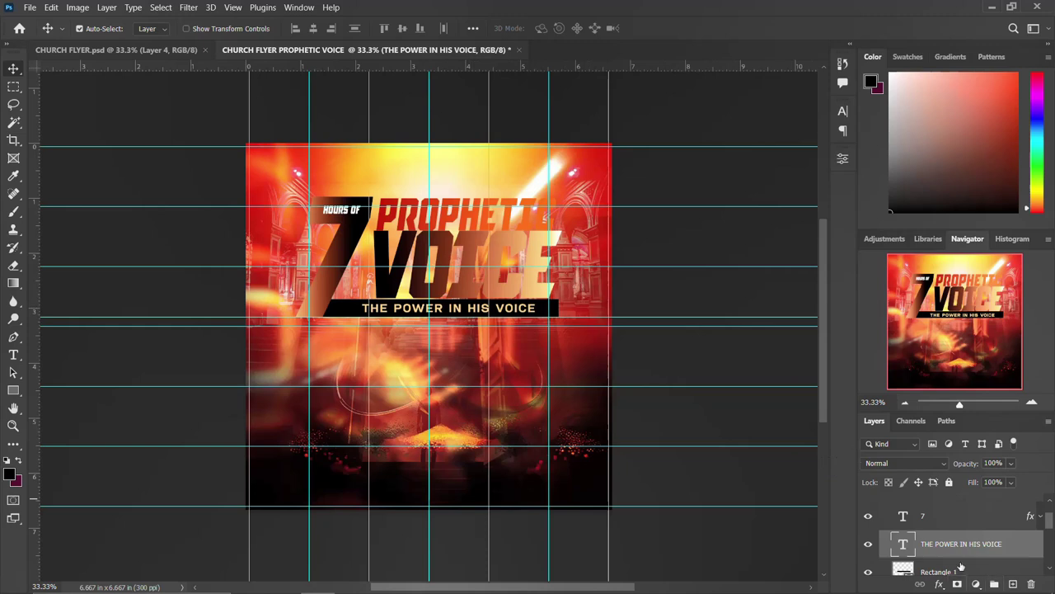
Rename Group 1 to THEME.
{"action": "scroll", "coordinate": [956, 540], "scroll_direction": "down", "scroll_amount": 1}
{"action": "scroll", "coordinate": [942, 532], "scroll_direction": "up", "scroll_amount": 3}
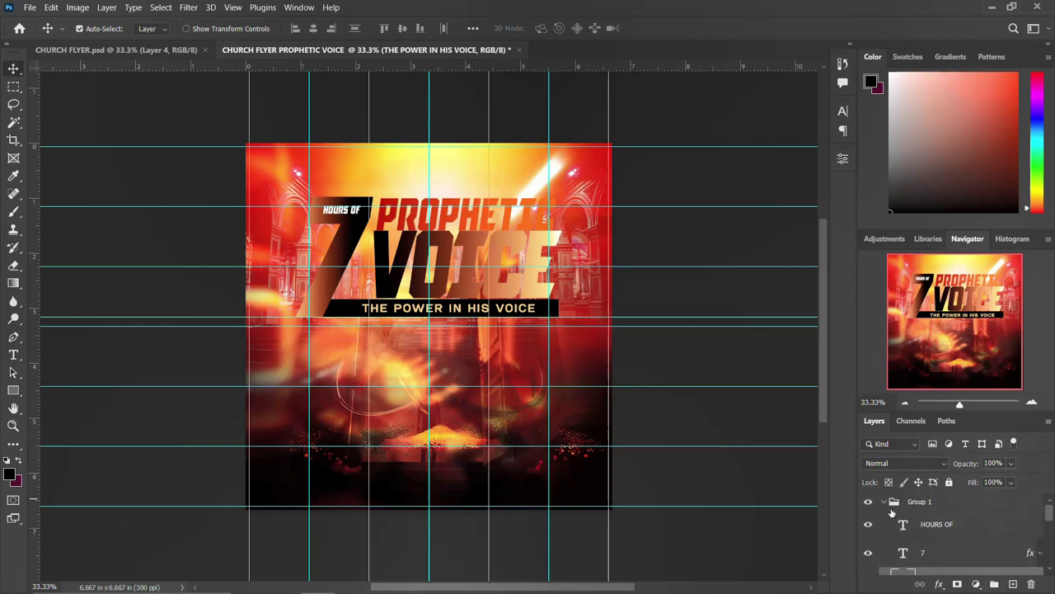
{"action": "left_click", "coordinate": [916, 503]}
{"action": "double_click", "coordinate": [917, 503]}
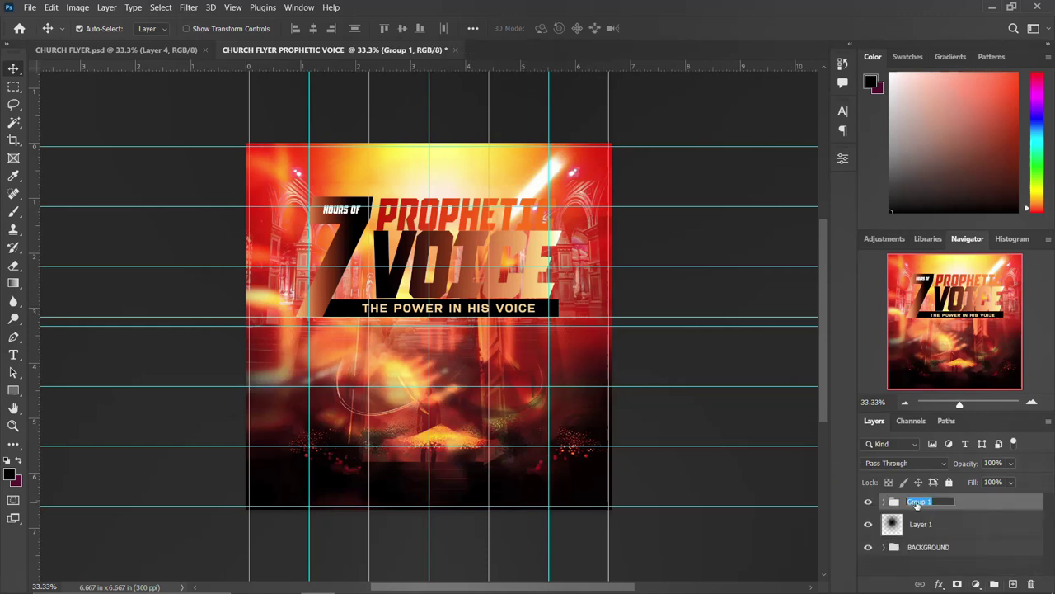
{"action": "type", "text": "THEME"}
{"action": "key", "text": "Return"}
Set Layer 1 to Divide blend mode, then scale it to about 82.9% and move it up.
{"action": "left_click", "coordinate": [870, 528]}
{"action": "left_click", "coordinate": [921, 525]}
{"action": "left_click", "coordinate": [905, 463]}
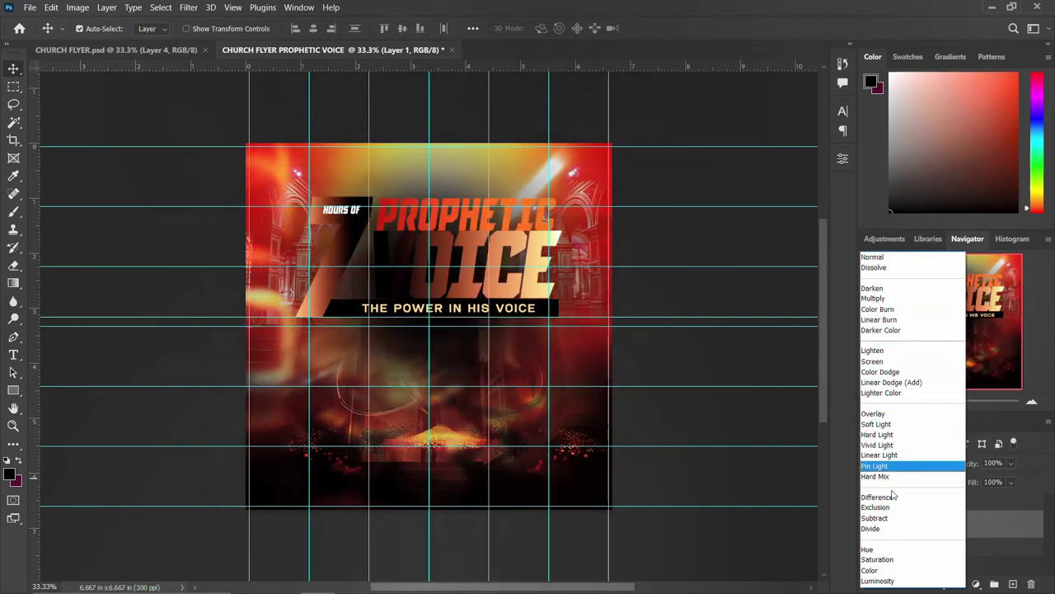
{"action": "left_click", "coordinate": [889, 531]}
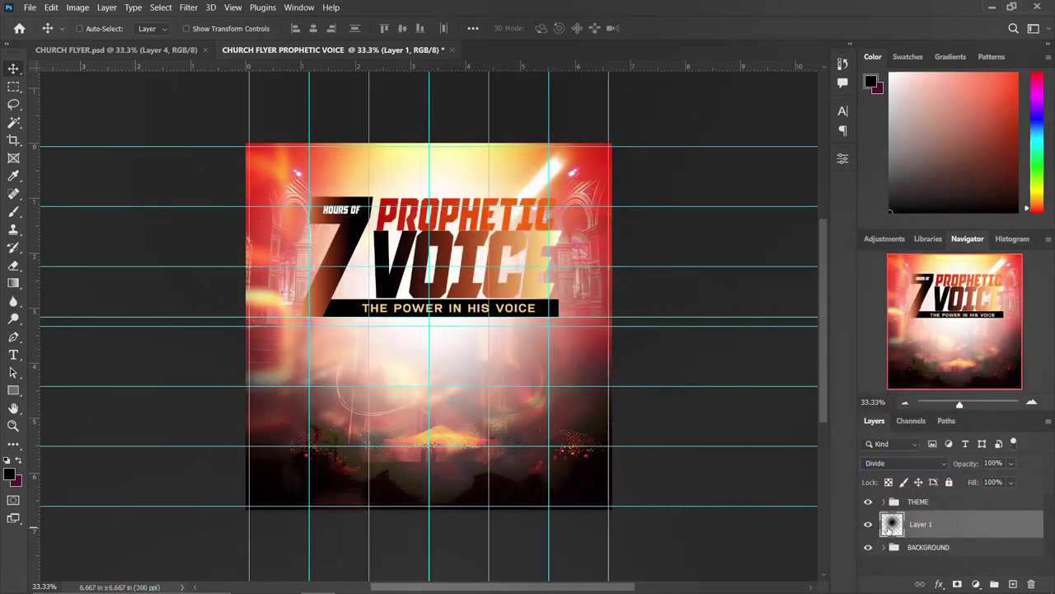
{"action": "key", "text": "ctrl+t"}
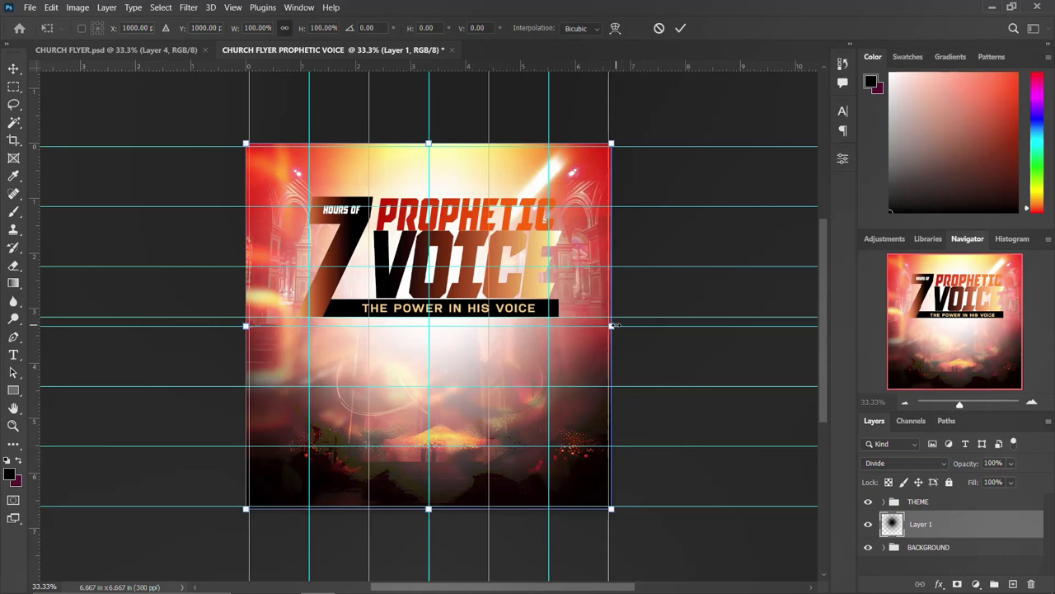
{"action": "left_click_drag", "start_coordinate": [614, 326], "coordinate": [589, 294]}
{"action": "left_click_drag", "start_coordinate": [527, 345], "coordinate": [525, 320]}
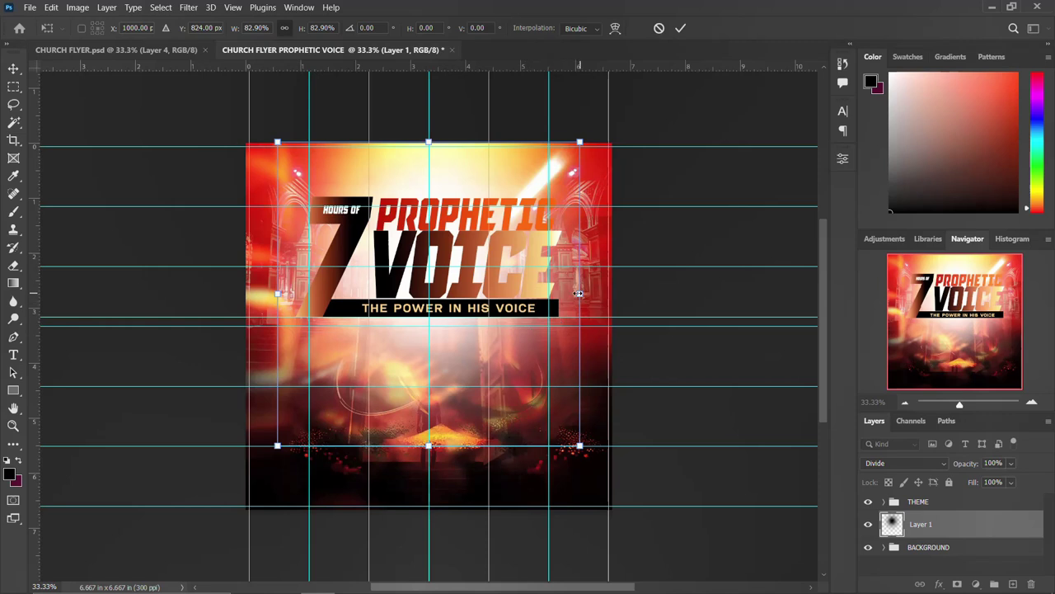
Finish Layer 1's transform at 78.1% size, raised slightly higher.
{"action": "left_click_drag", "start_coordinate": [581, 294], "coordinate": [572, 295]}
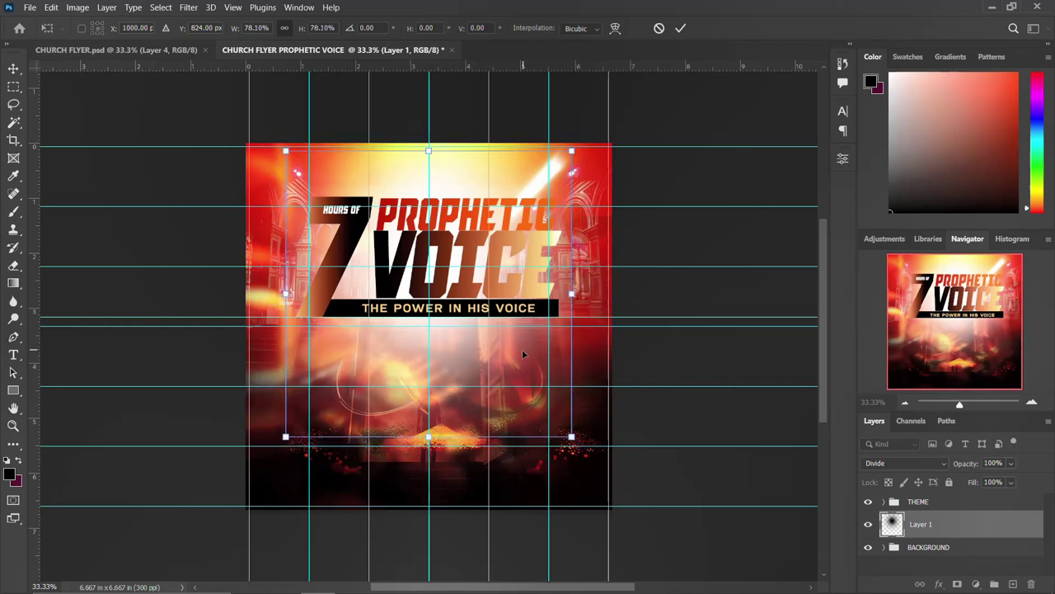
{"action": "left_click_drag", "start_coordinate": [523, 353], "coordinate": [522, 348]}
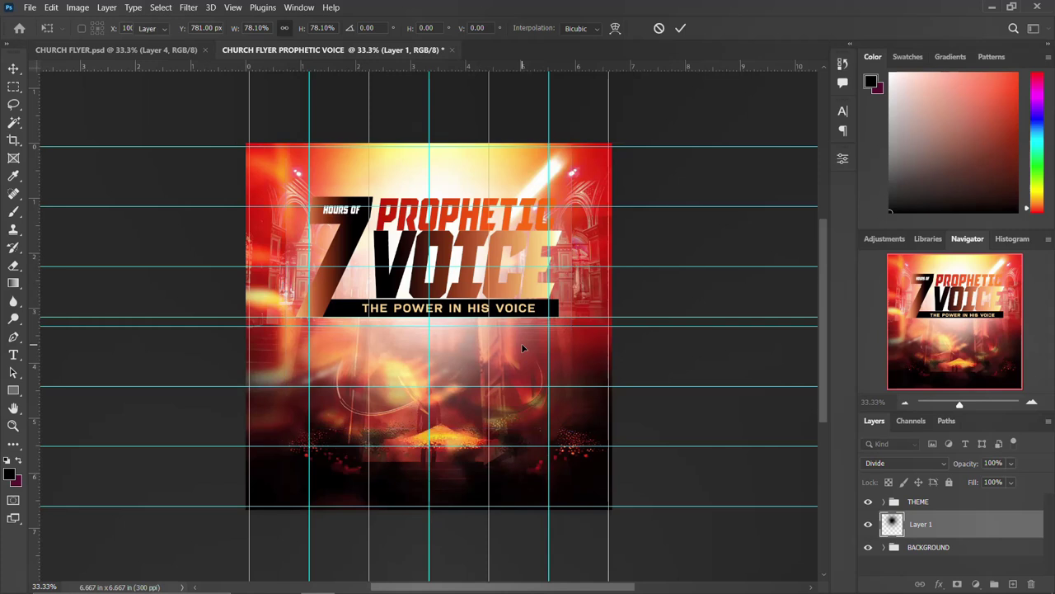
{"action": "key", "text": "Return"}
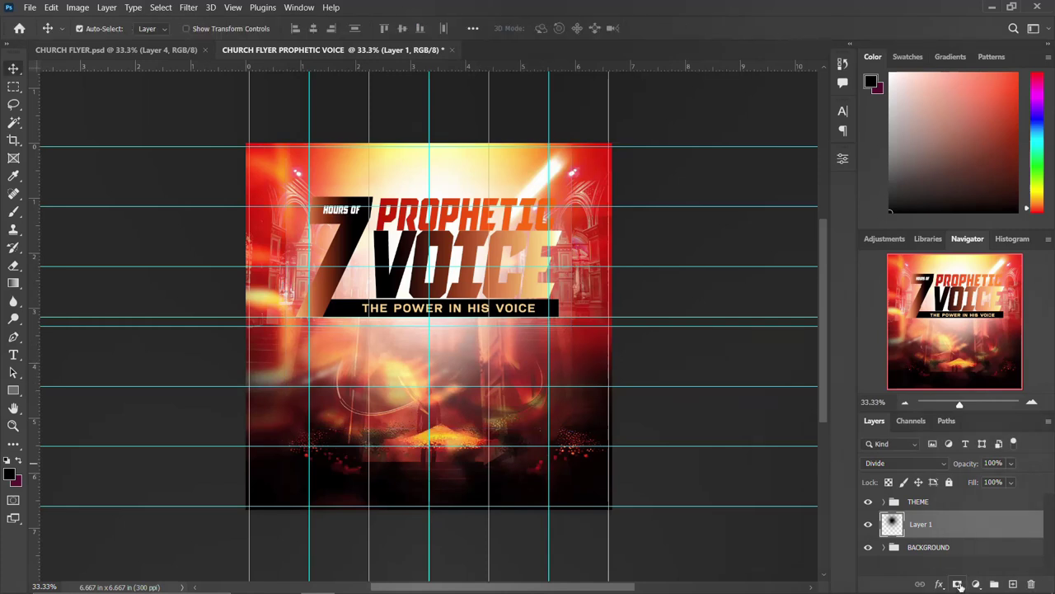
Add a layer mask to Layer 1 and paint out its top and left edges with an 800 px brush.
{"action": "left_click", "coordinate": [959, 585]}
{"action": "key", "text": "b"}
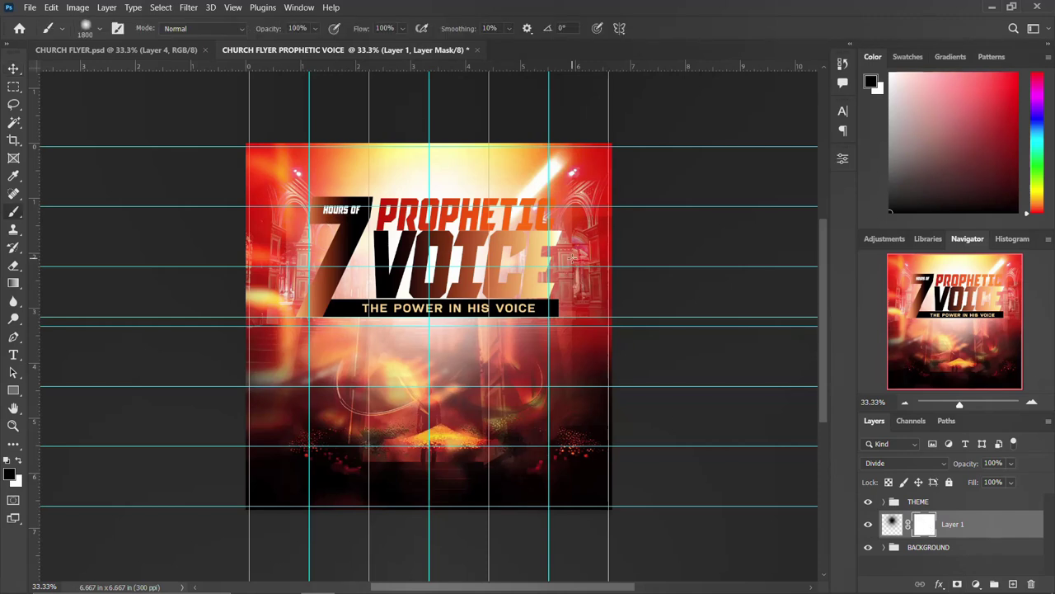
{"action": "key", "text": "bracketleft"}
{"action": "key", "text": "bracketleft"}
{"action": "key", "text": "bracketleft"}
{"action": "key", "text": "bracketleft"}
{"action": "key", "text": "bracketleft"}
{"action": "key", "text": "bracketleft"}
{"action": "key", "text": "bracketleft"}
{"action": "key", "text": "bracketleft"}
{"action": "key", "text": "bracketleft"}
{"action": "key", "text": "bracketleft"}
{"action": "left_click_drag", "start_coordinate": [258, 212], "coordinate": [507, 124]}
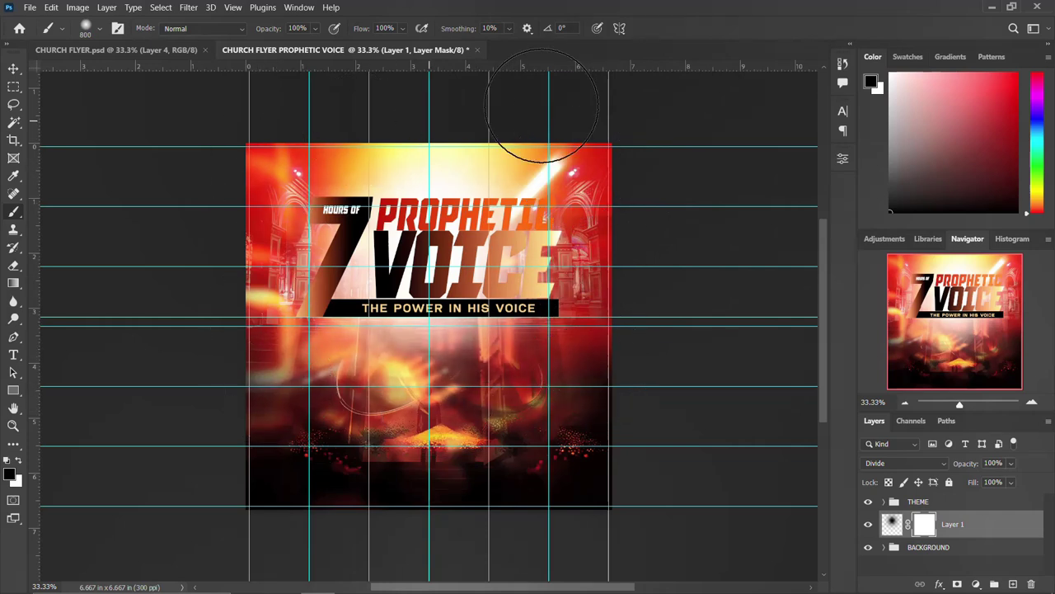
{"action": "left_click_drag", "start_coordinate": [530, 176], "coordinate": [271, 201]}
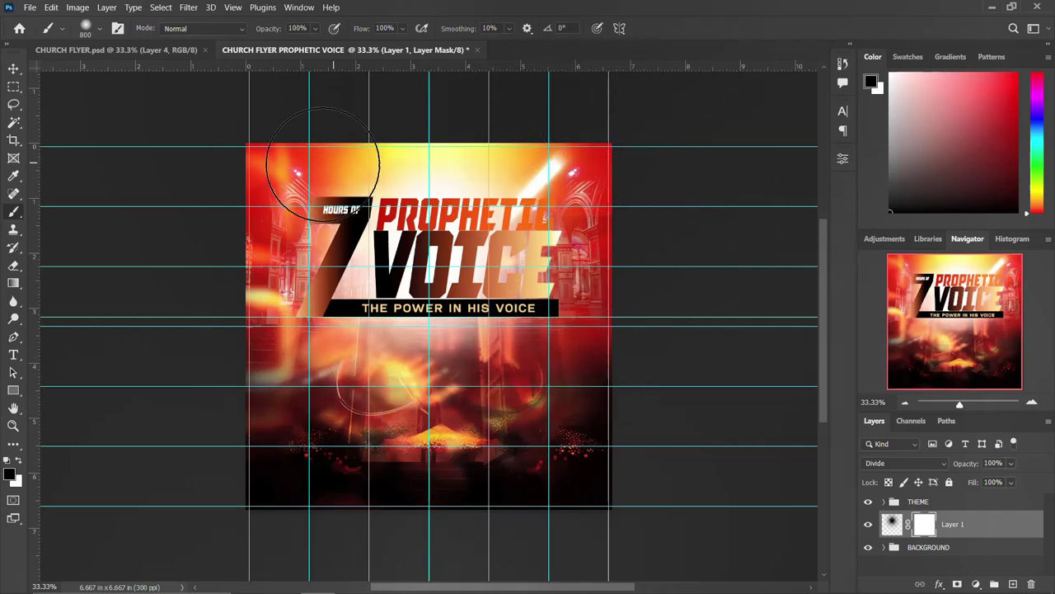
{"action": "left_click", "coordinate": [15, 69]}
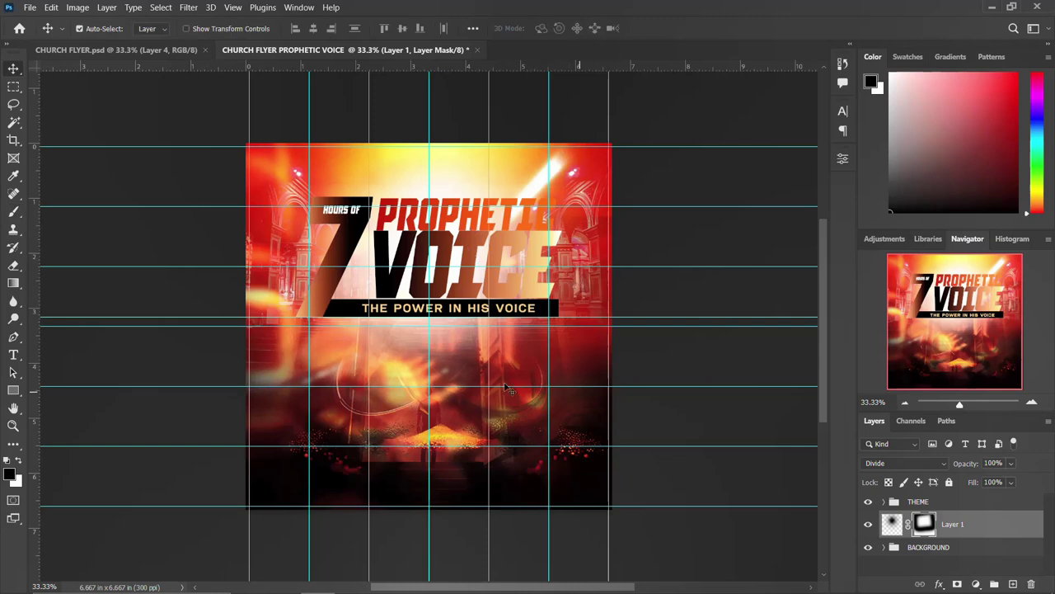
Place the woman-in-white photo from the project folder at 19.9%, in the lower left of the flyer.
{"action": "mouse_move", "coordinate": [282, 580]}
{"action": "left_click", "coordinate": [241, 515]}
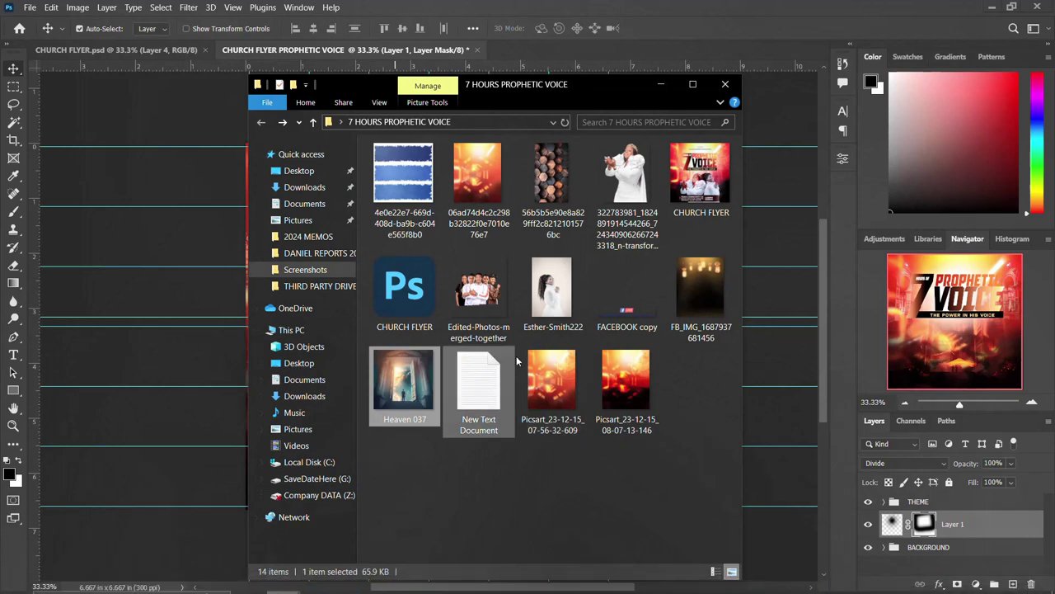
{"action": "left_click", "coordinate": [617, 194]}
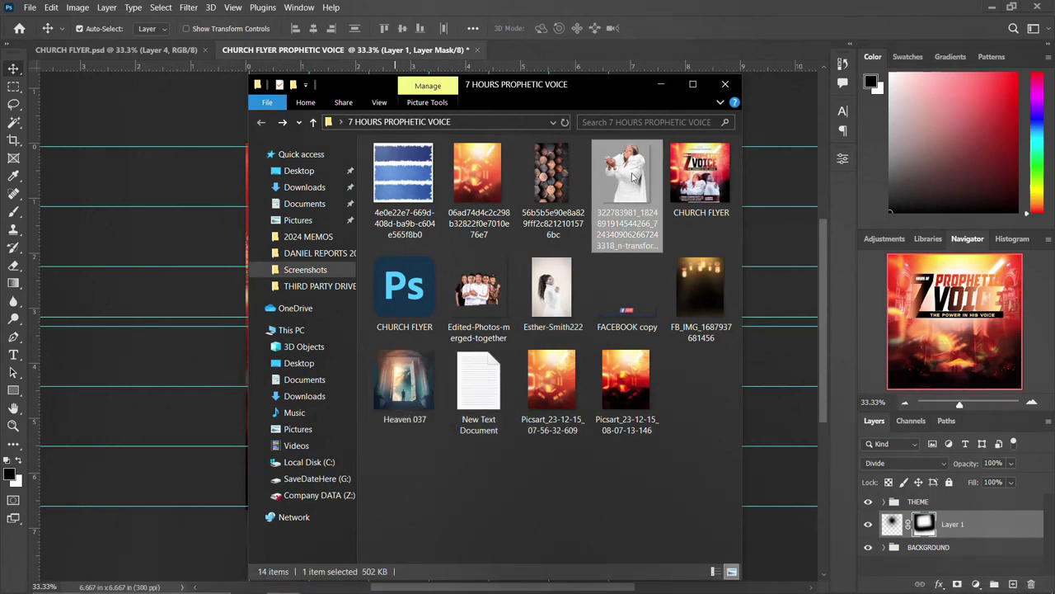
{"action": "left_click_drag", "start_coordinate": [633, 176], "coordinate": [124, 350]}
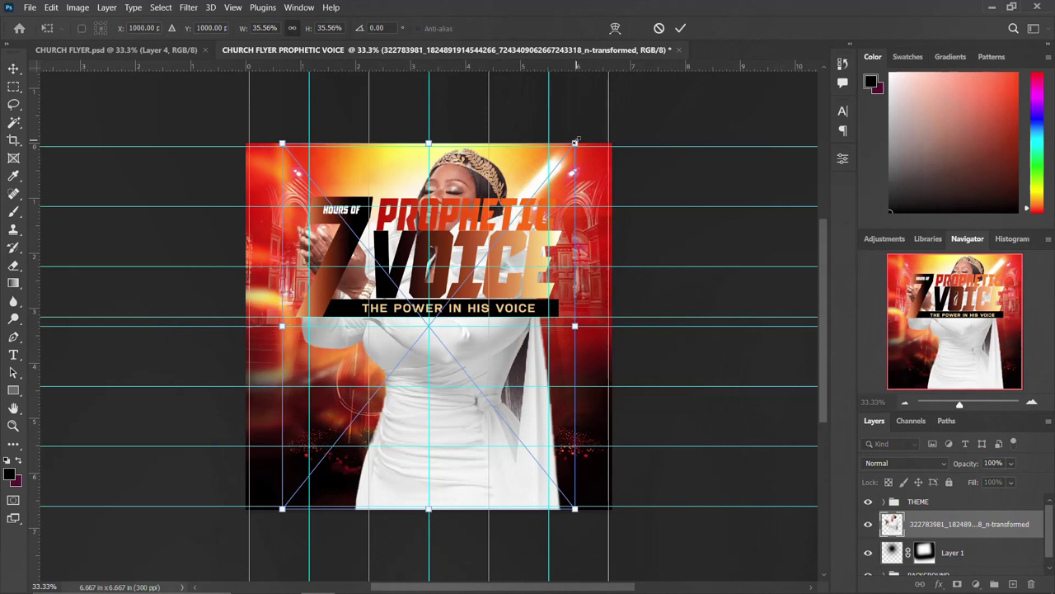
{"action": "left_click_drag", "start_coordinate": [575, 141], "coordinate": [511, 223]}
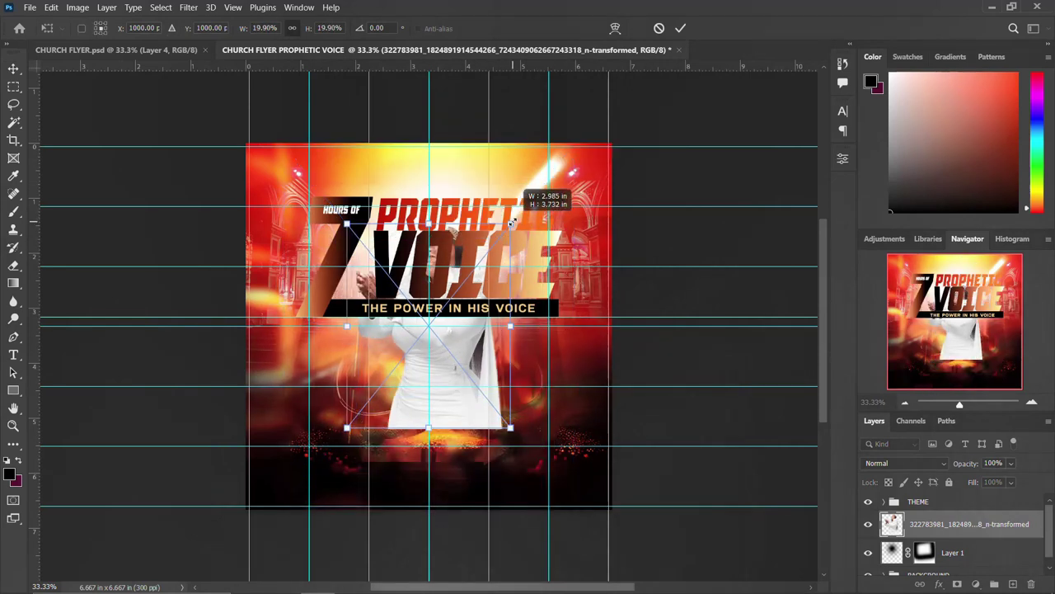
{"action": "left_click_drag", "start_coordinate": [440, 338], "coordinate": [381, 432]}
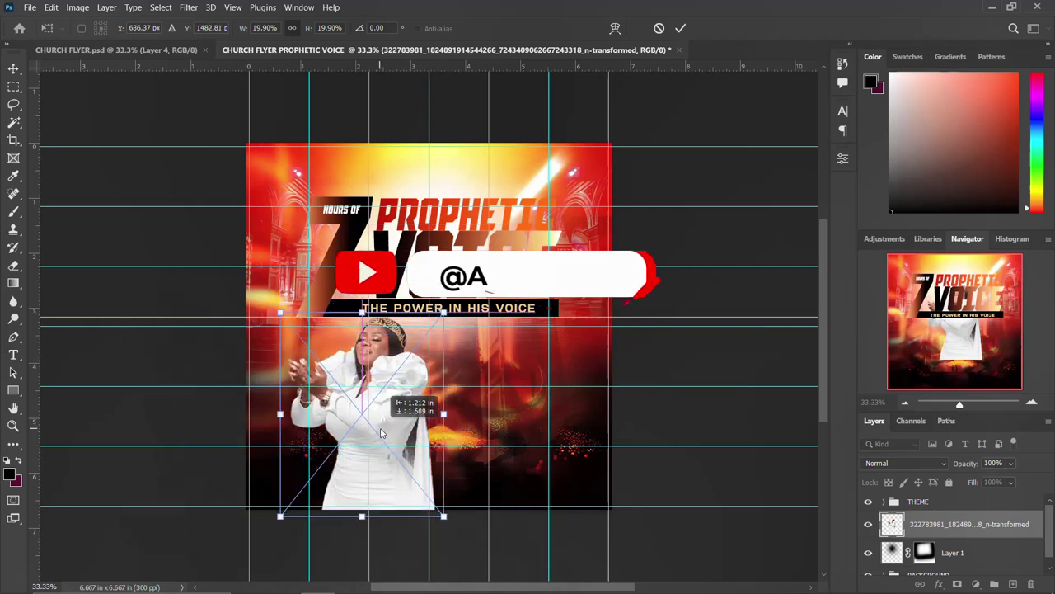
{"action": "key", "text": "Return"}
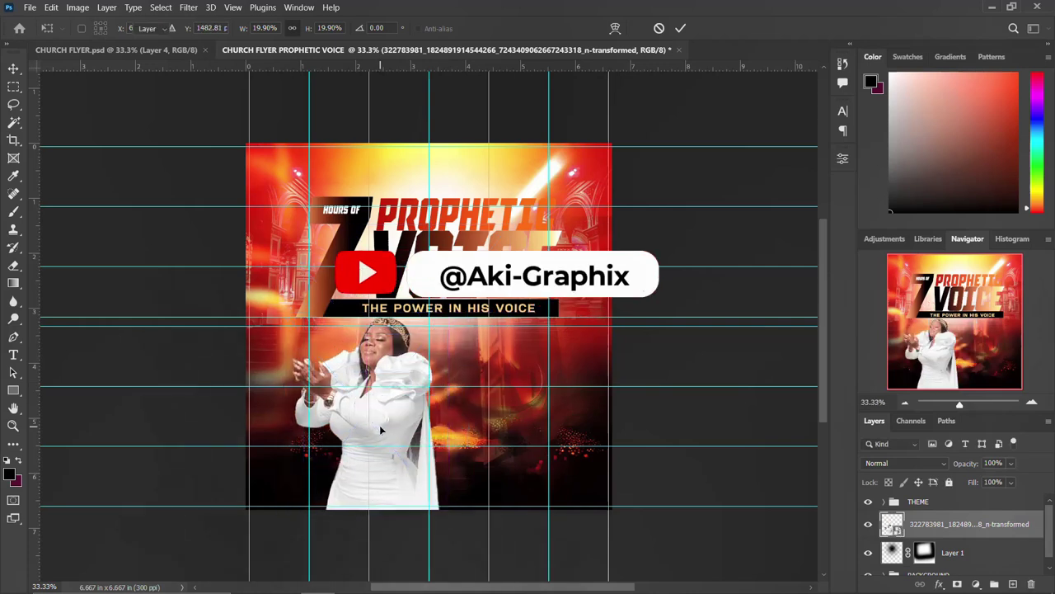
{"action": "left_click_drag", "start_coordinate": [388, 418], "coordinate": [401, 423]}
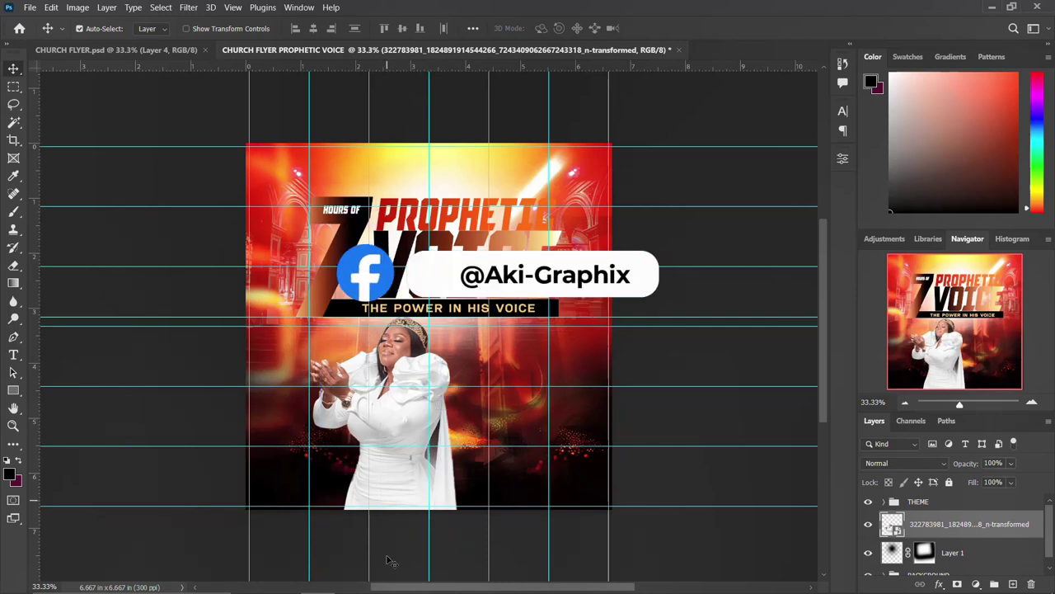
{"action": "mouse_move", "coordinate": [283, 579]}
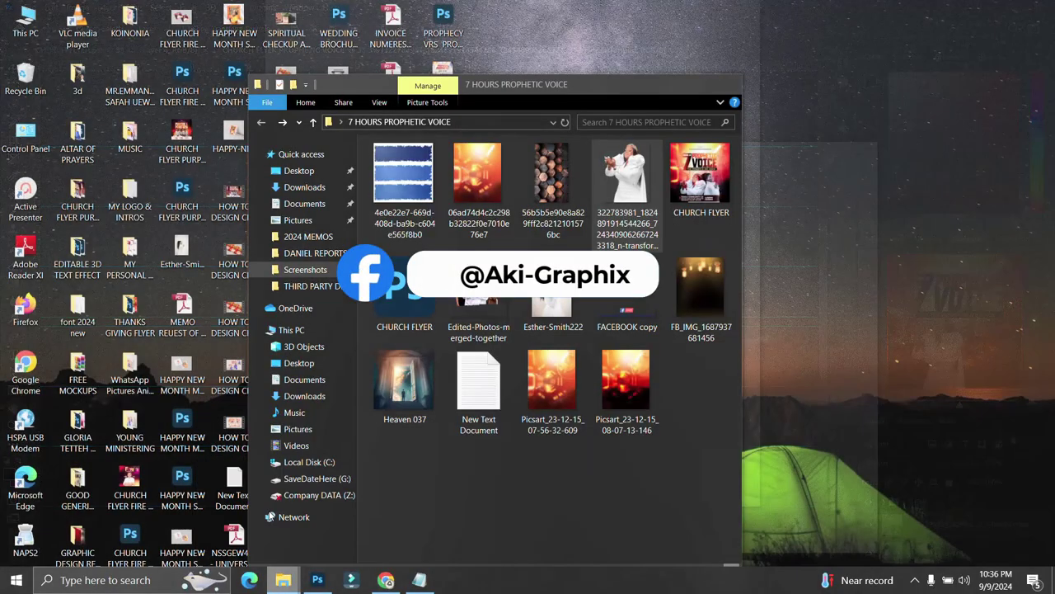
Place the second woman's photo at 28.88%, to the right of the first woman.
{"action": "left_click", "coordinate": [239, 515]}
{"action": "mouse_move", "coordinate": [551, 319]}
{"action": "left_mouse_down"}
{"action": "mouse_move", "coordinate": [160, 418]}
{"action": "mouse_move", "coordinate": [507, 344]}
{"action": "left_mouse_up"}
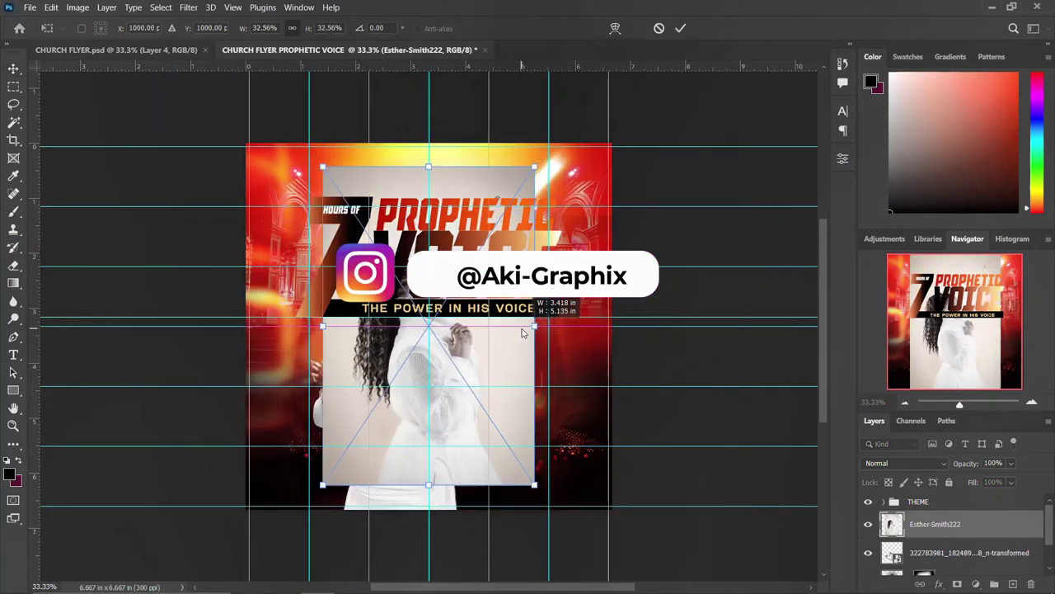
{"action": "left_click_drag", "start_coordinate": [549, 325], "coordinate": [522, 326]}
{"action": "mouse_move", "coordinate": [470, 368]}
{"action": "left_mouse_down"}
{"action": "mouse_move", "coordinate": [505, 418]}
{"action": "mouse_move", "coordinate": [520, 391]}
{"action": "left_mouse_up"}
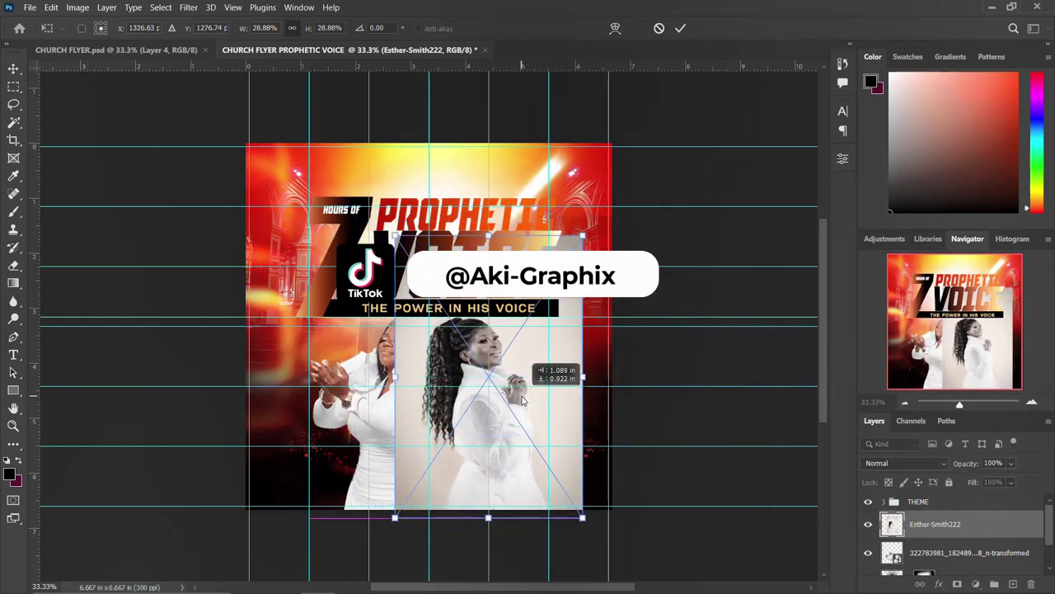
{"action": "key", "text": "Return"}
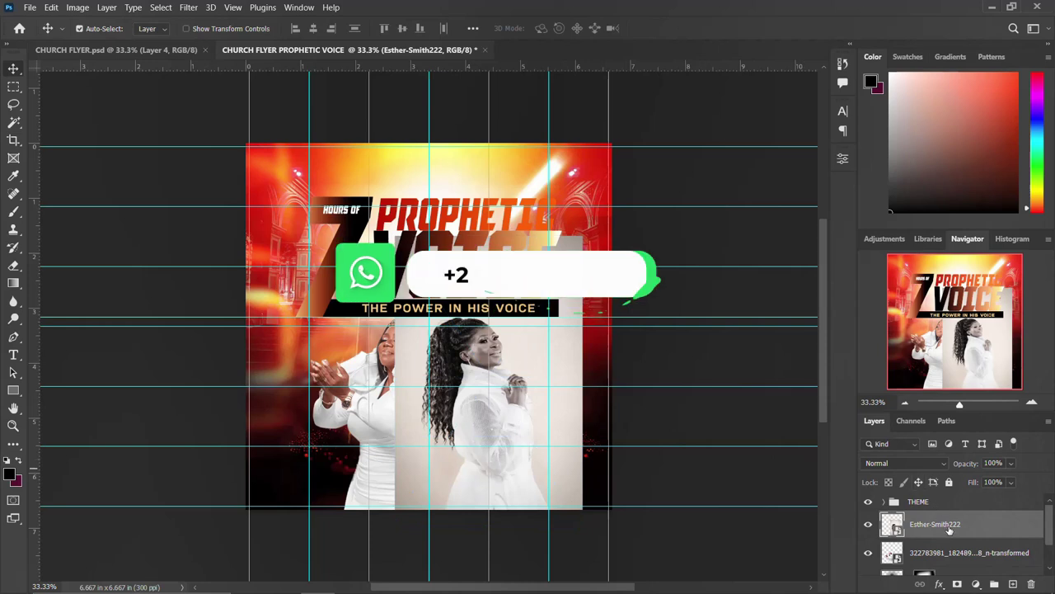
Rasterize the second photo's layer and auto-select the woman with Select Subject.
{"action": "right_click", "coordinate": [963, 525]}
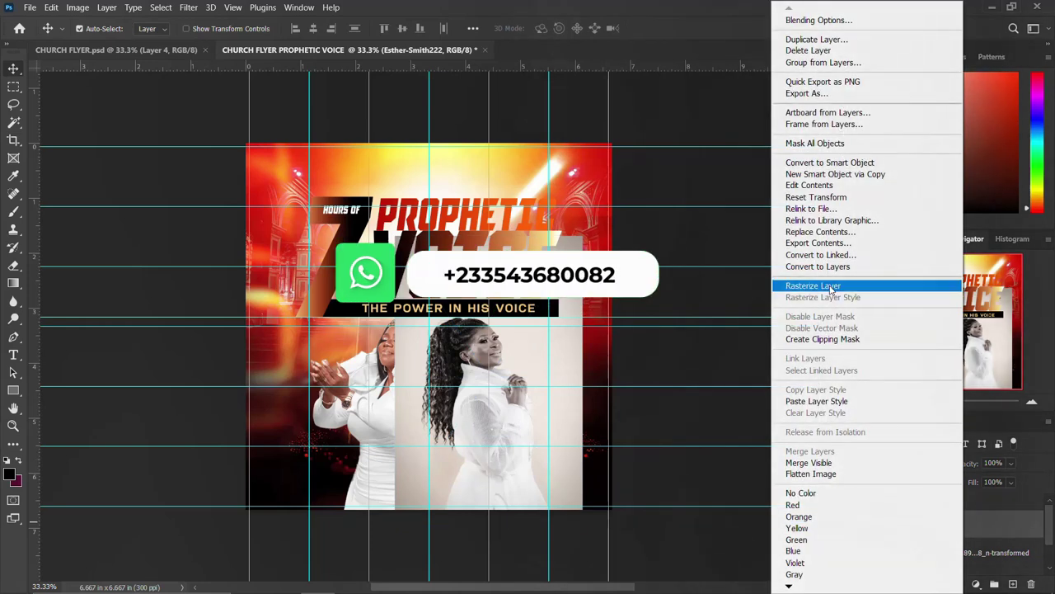
{"action": "left_click", "coordinate": [831, 286]}
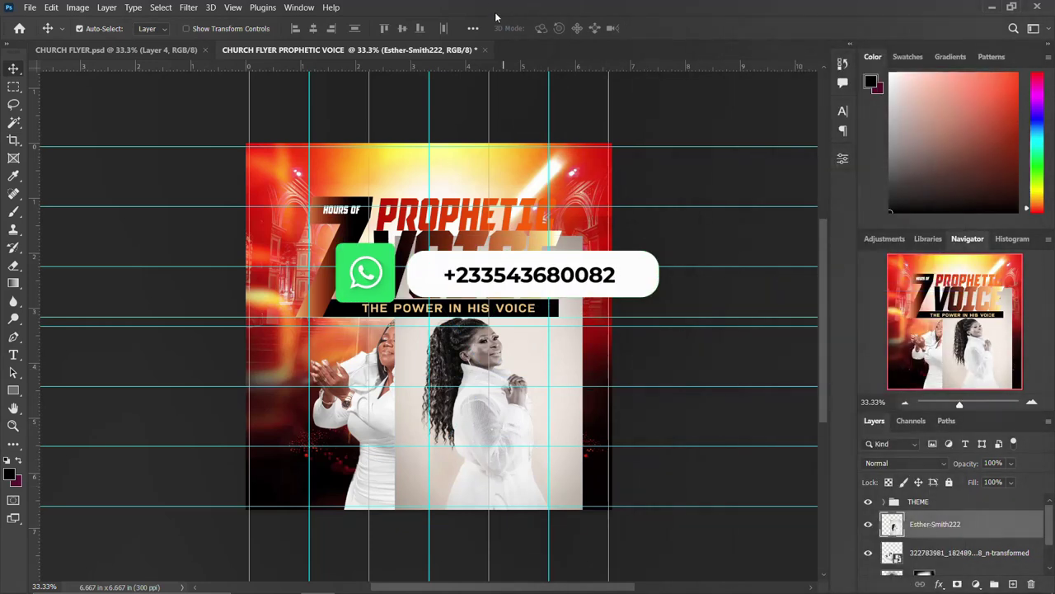
{"action": "left_click", "coordinate": [14, 122]}
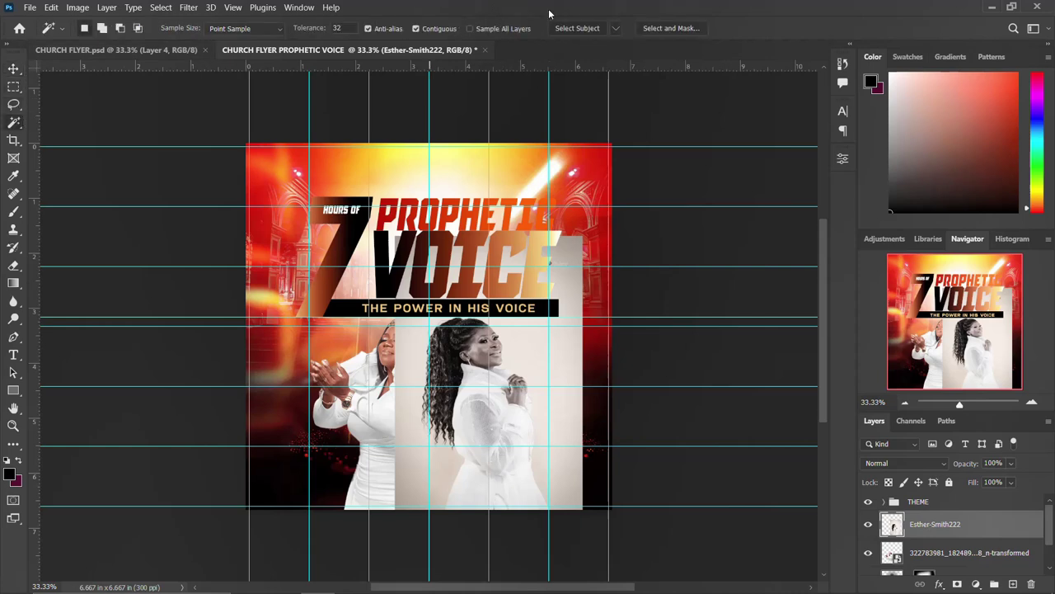
{"action": "left_click", "coordinate": [581, 29]}
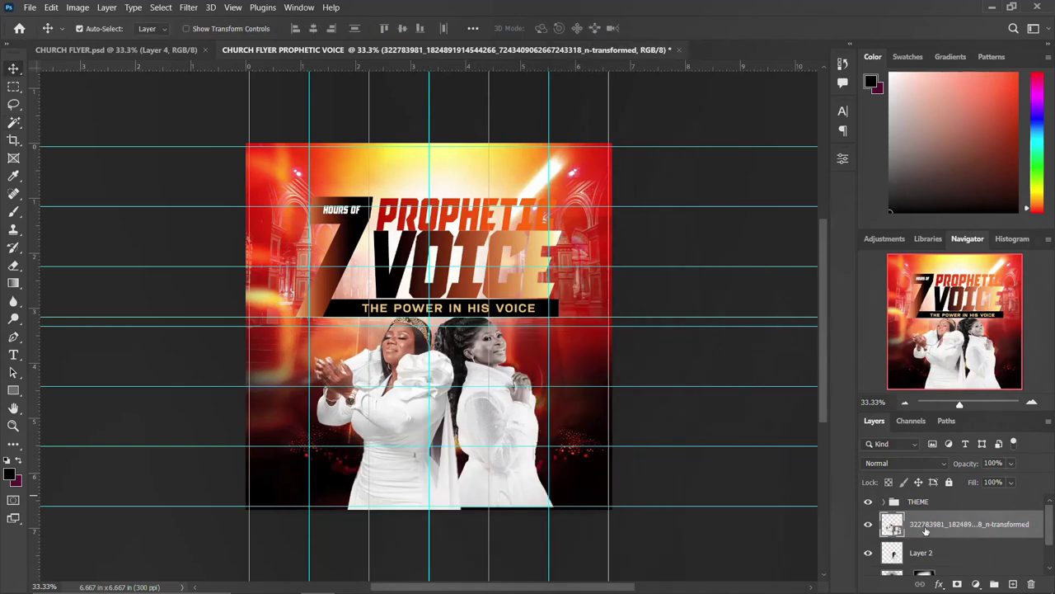
Copy the first minister's name line from the flyer text notes.
{"action": "left_click", "coordinate": [930, 552]}
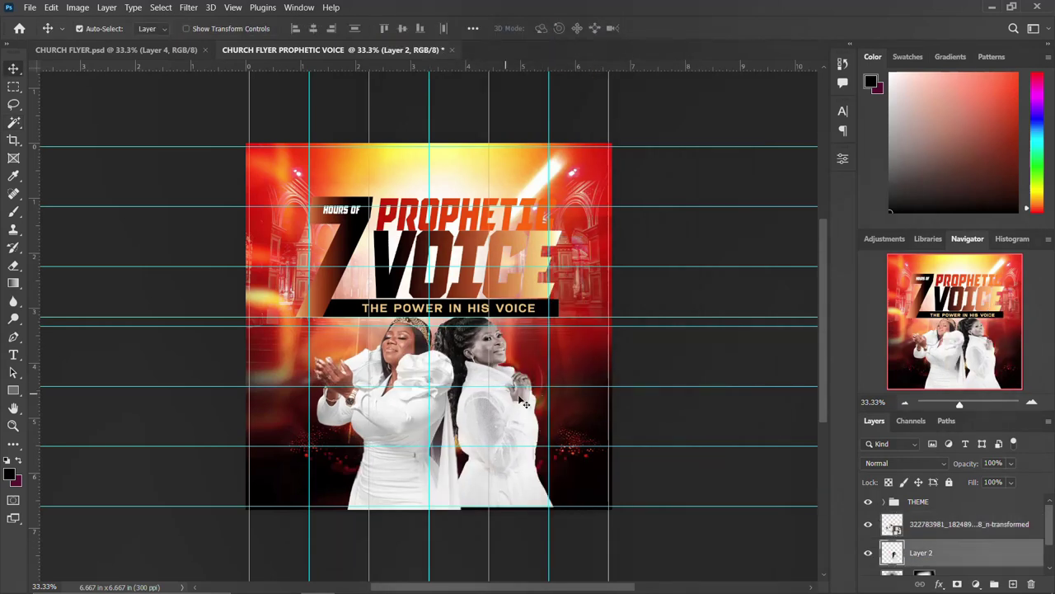
{"action": "left_click", "coordinate": [420, 589]}
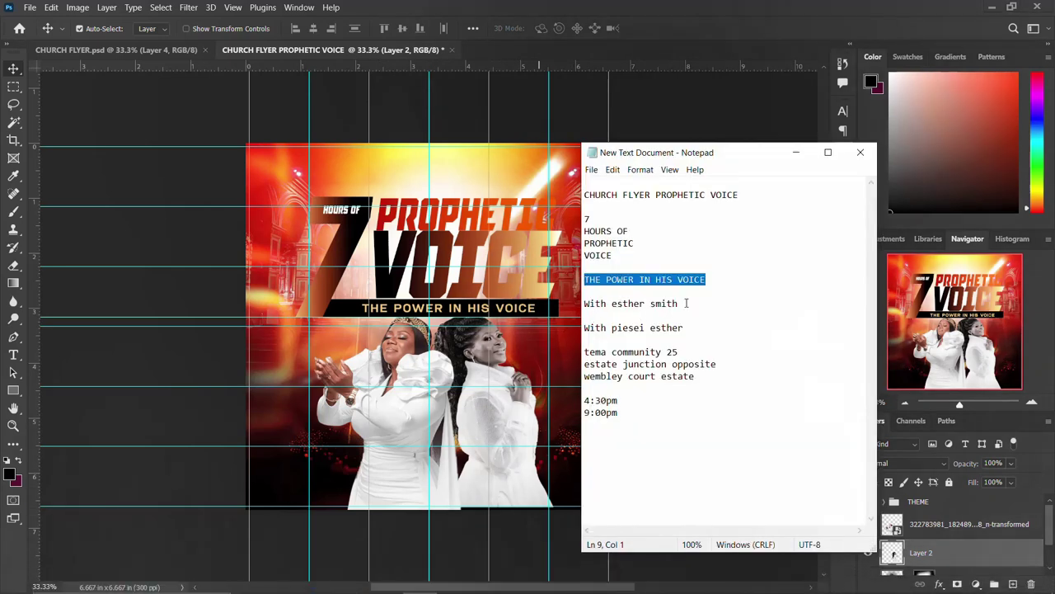
{"action": "left_click_drag", "start_coordinate": [686, 303], "coordinate": [581, 303]}
{"action": "left_click", "coordinate": [499, 373]}
Paste the name as a text layer beside the second woman, removing the leading word WITH.
{"action": "key", "text": "t"}
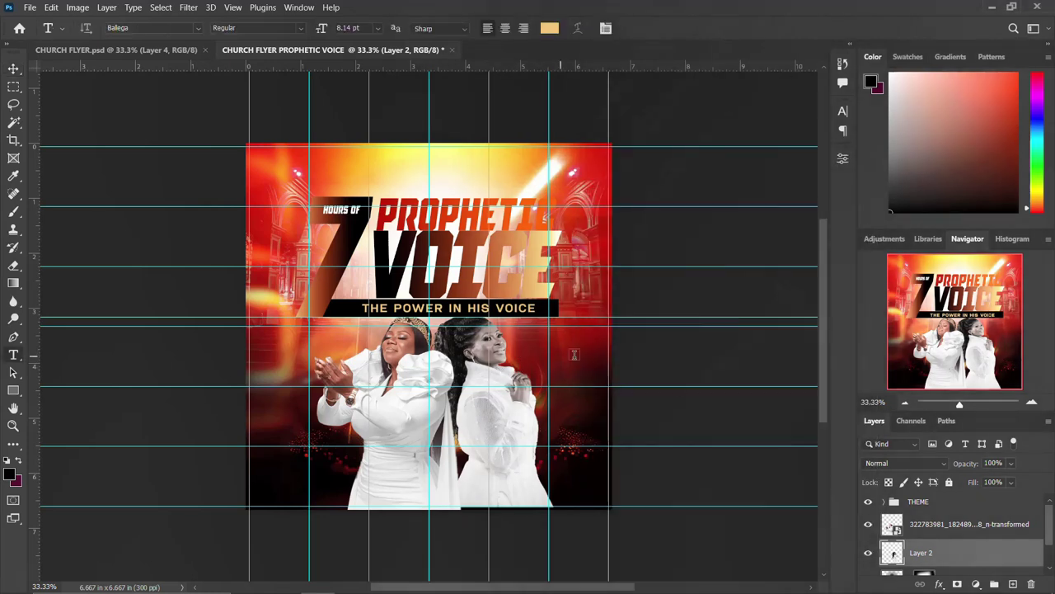
{"action": "left_click", "coordinate": [520, 349]}
{"action": "key", "text": "ctrl+v"}
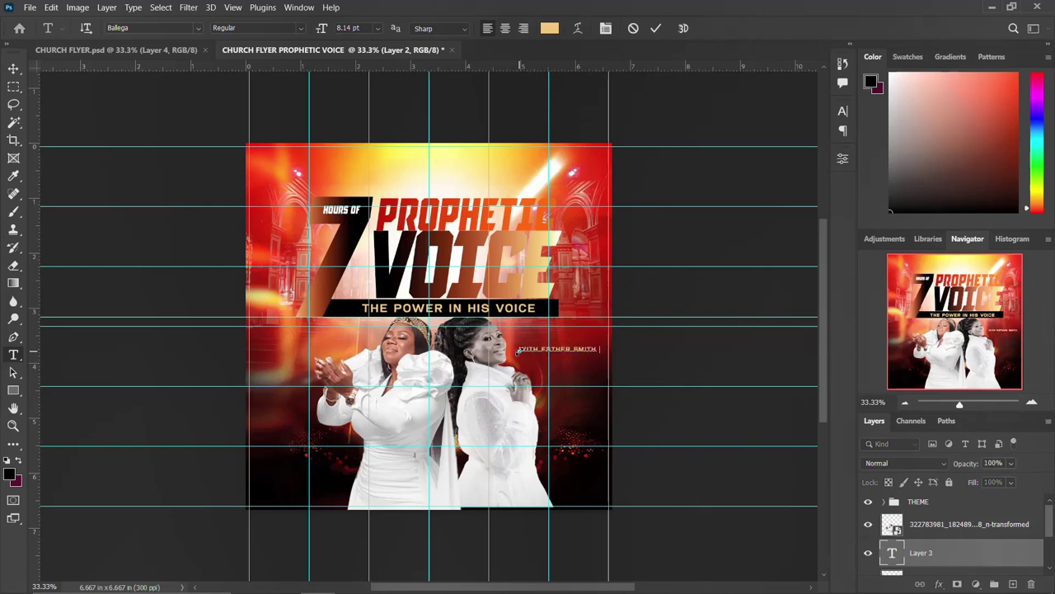
{"action": "key", "text": "ctrl+Return"}
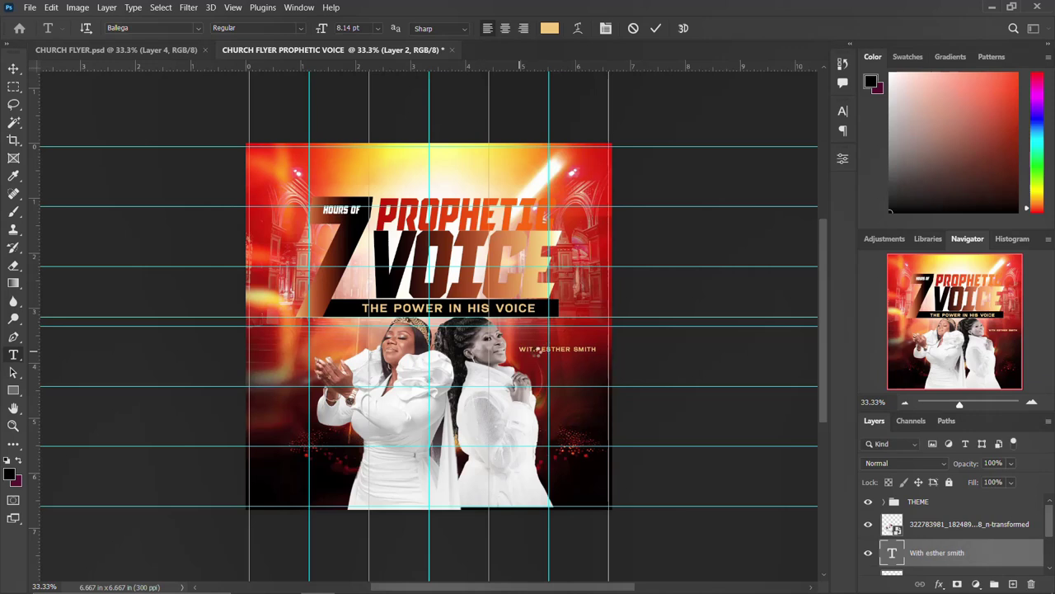
{"action": "left_click", "coordinate": [537, 349]}
{"action": "key", "text": "BackSpace"}
{"action": "key", "text": "BackSpace"}
{"action": "key", "text": "BackSpace"}
{"action": "key", "text": "BackSpace"}
{"action": "key", "text": "BackSpace"}
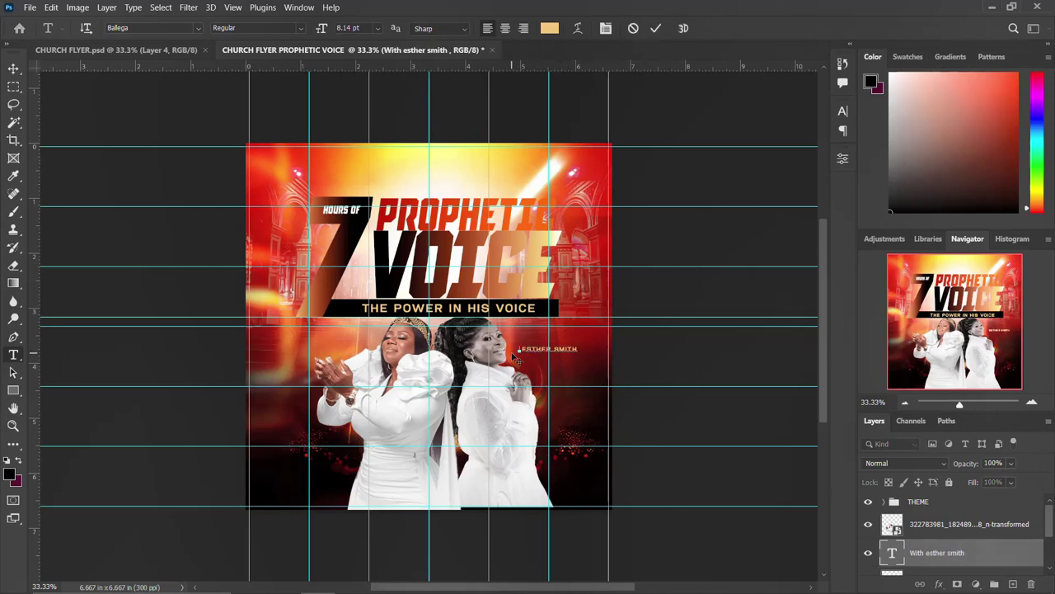
{"action": "key", "text": "BackSpace"}
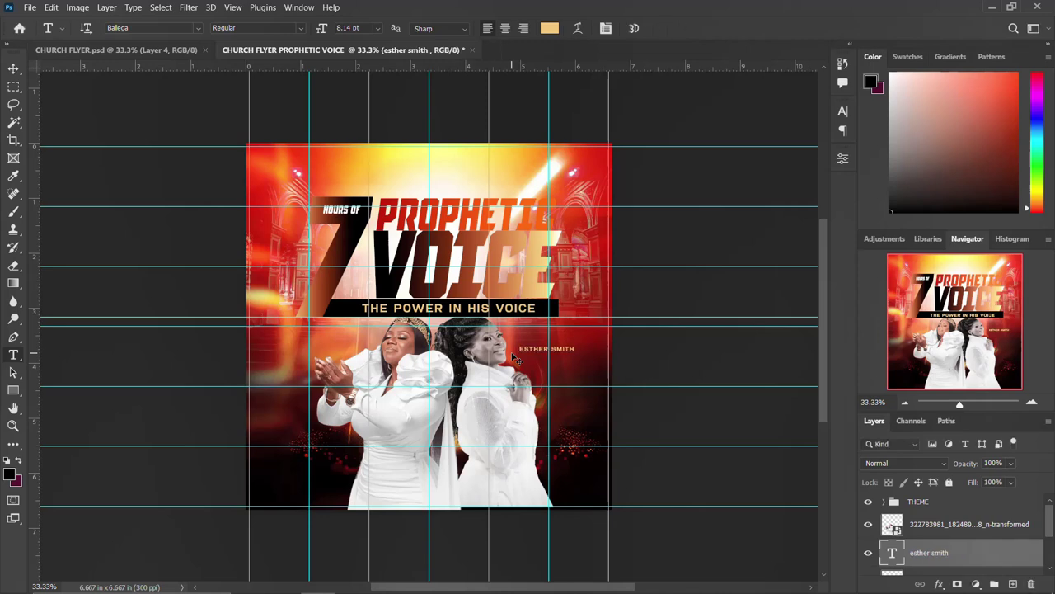
Add a small 'WITH' caption text line just below the name.
{"action": "left_click", "coordinate": [536, 362]}
{"action": "key", "text": "ctrl+v"}
{"action": "key", "text": "ctrl+a"}
{"action": "type", "text": "SMITH"}
{"action": "key", "text": "ctrl+Return"}
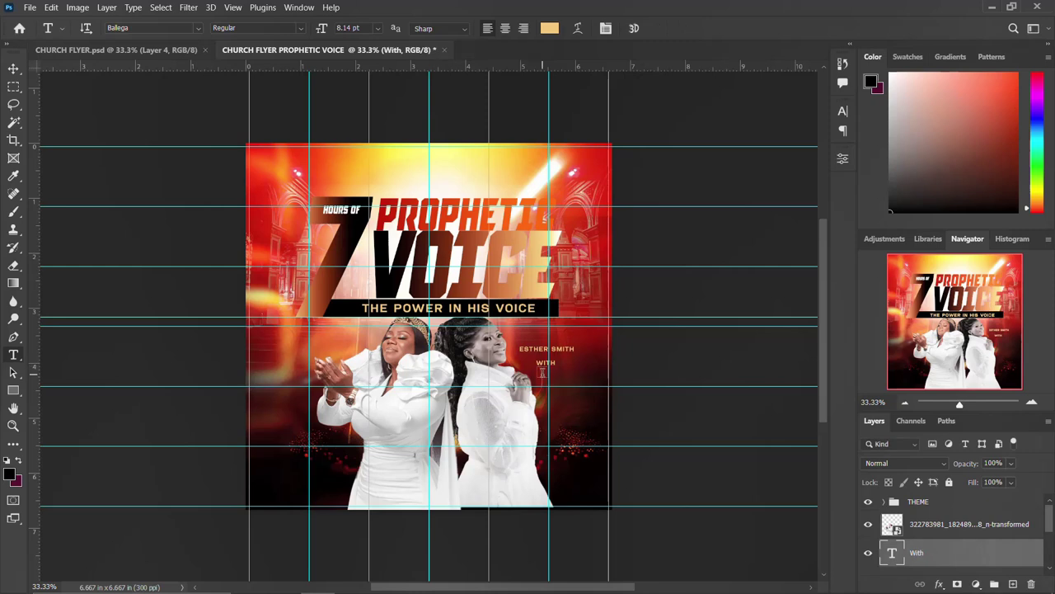
Set the 'With' caption to the Taken by Vultures font at 20 pt.
{"action": "key", "text": "ctrl+t"}
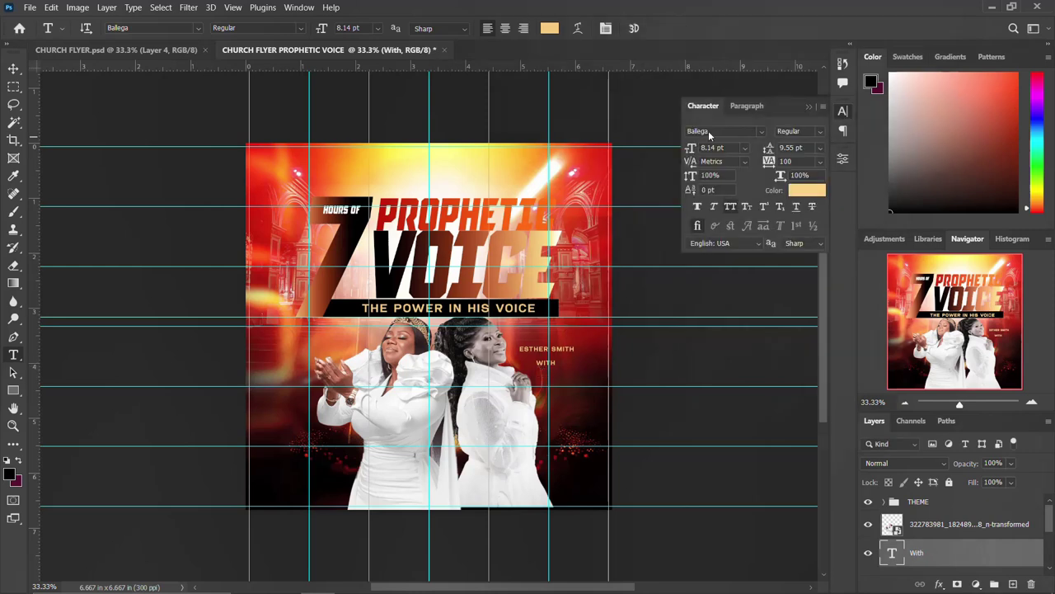
{"action": "left_click", "coordinate": [762, 131]}
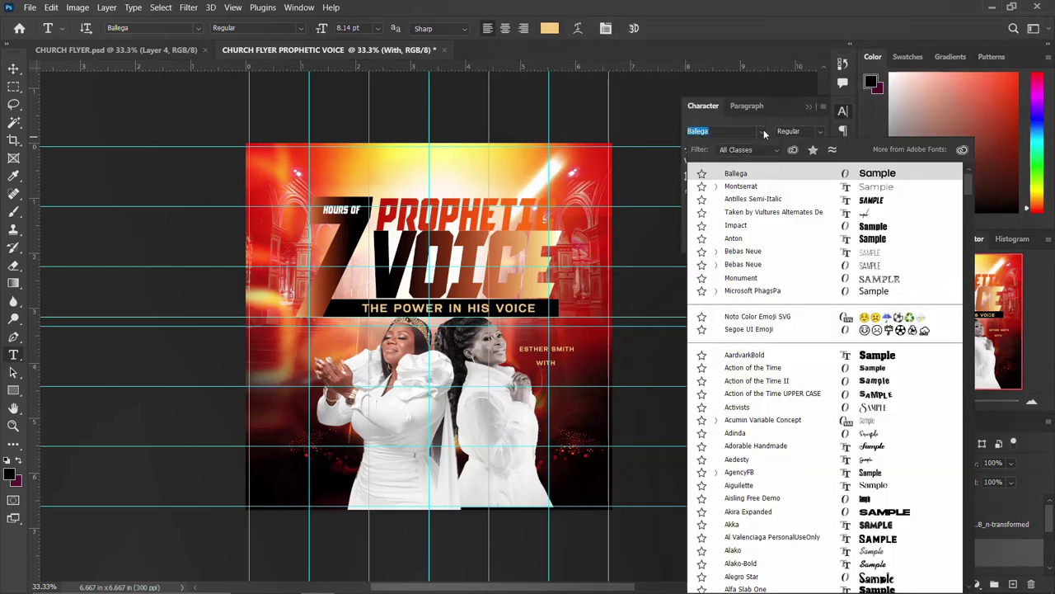
{"action": "left_click", "coordinate": [755, 187]}
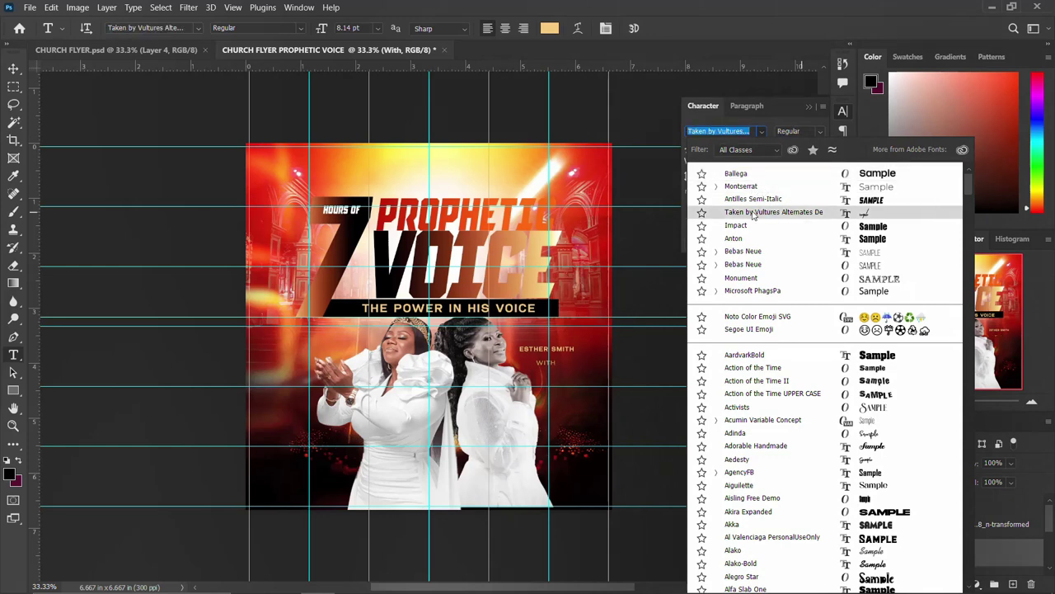
{"action": "left_click", "coordinate": [753, 212]}
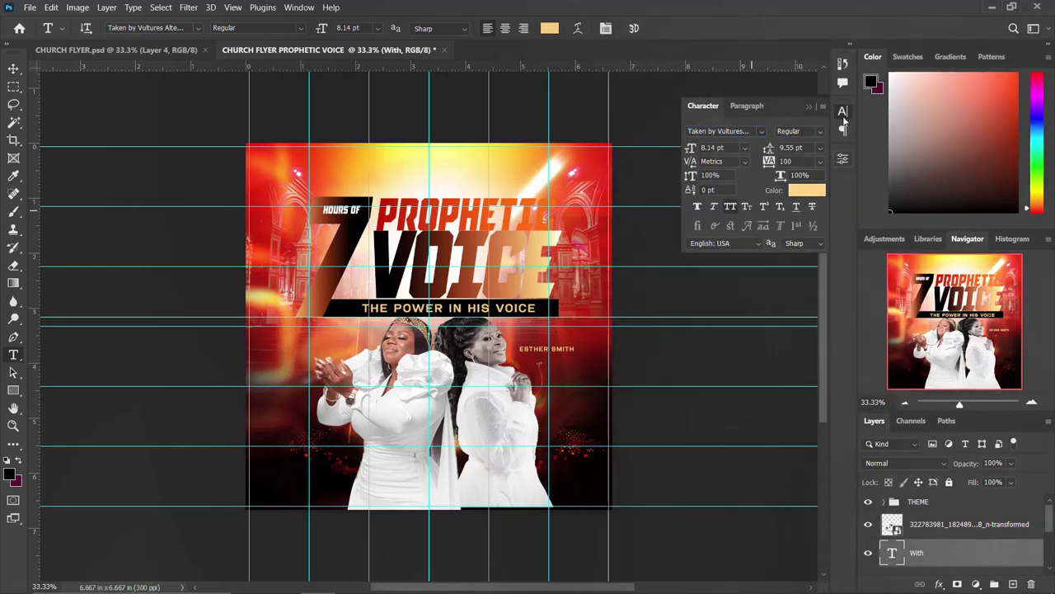
{"action": "left_click", "coordinate": [710, 147]}
{"action": "type", "text": "20"}
{"action": "left_click", "coordinate": [842, 111]}
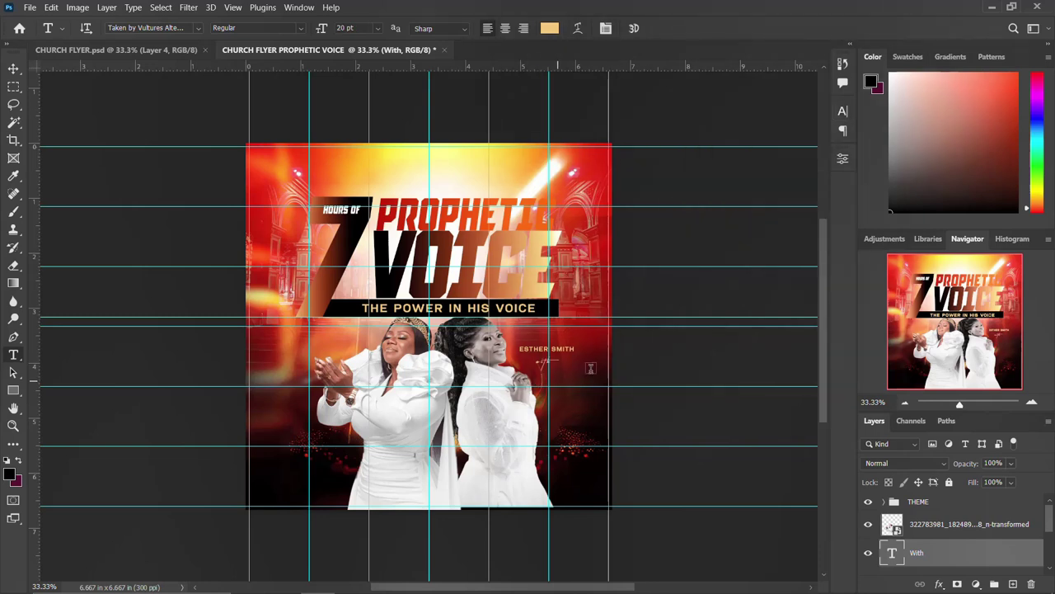
{"action": "key", "text": "v"}
{"action": "left_click", "coordinate": [842, 111]}
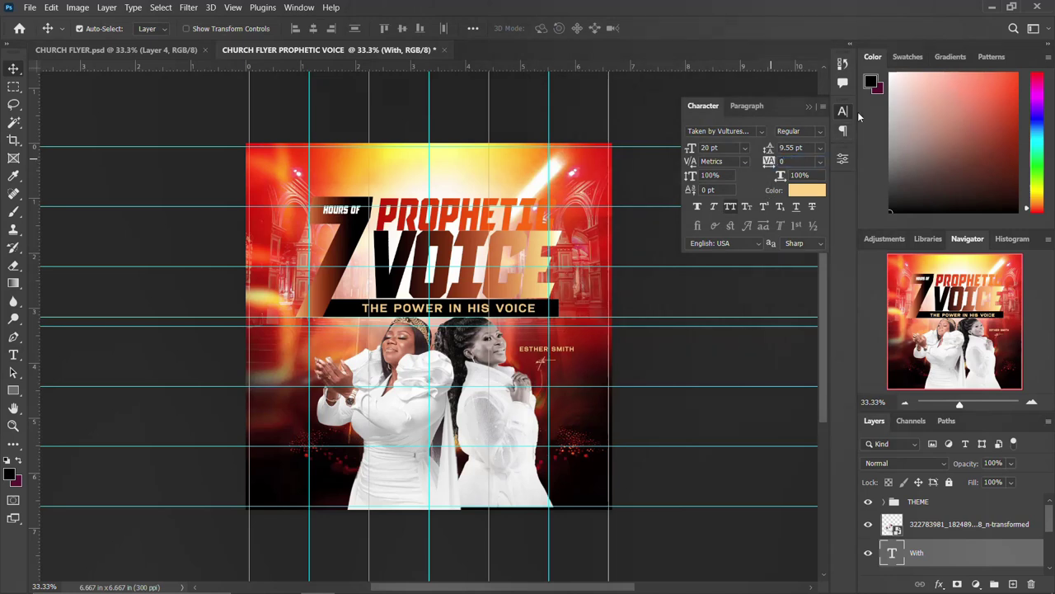
Move the script caption next to the name and break the name onto two lines.
{"action": "left_click", "coordinate": [842, 111]}
{"action": "left_click_drag", "start_coordinate": [544, 363], "coordinate": [520, 348]}
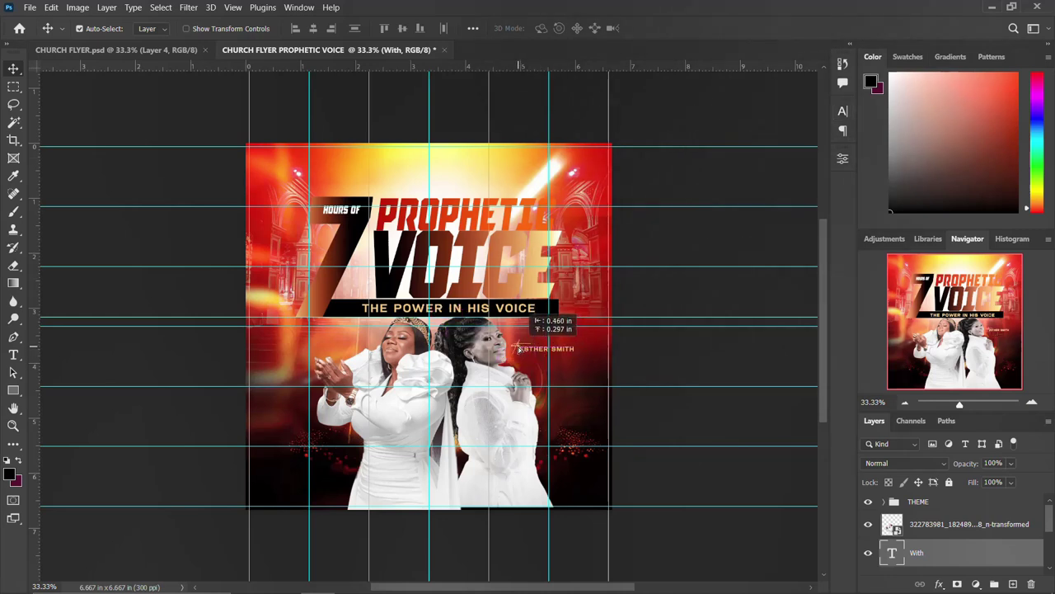
{"action": "key", "text": "t"}
{"action": "left_click", "coordinate": [520, 348]}
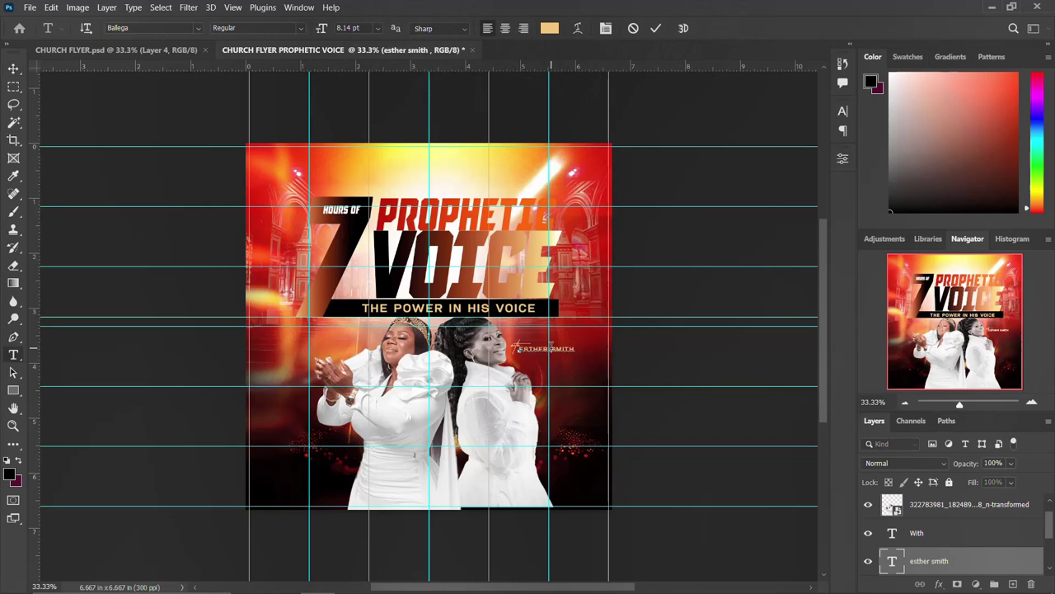
{"action": "key", "text": "Return"}
{"action": "key", "text": "ctrl+Return"}
{"action": "key", "text": "v"}
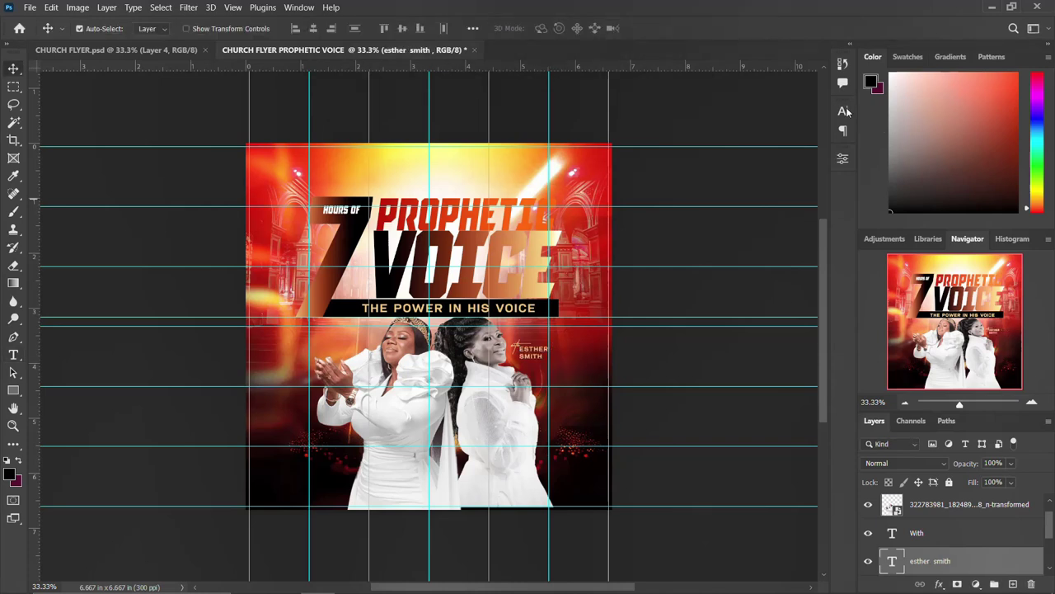
Tighten the line spacing of the two-line name caption.
{"action": "left_click", "coordinate": [843, 111]}
{"action": "left_click", "coordinate": [789, 148]}
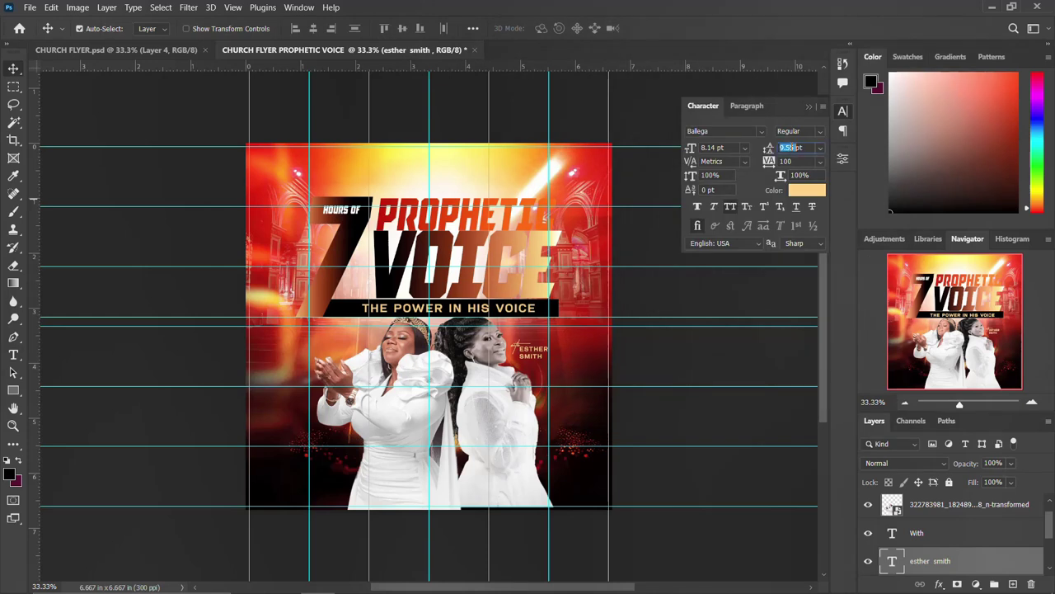
{"action": "type", "text": "9"}
{"action": "key", "text": "Return"}
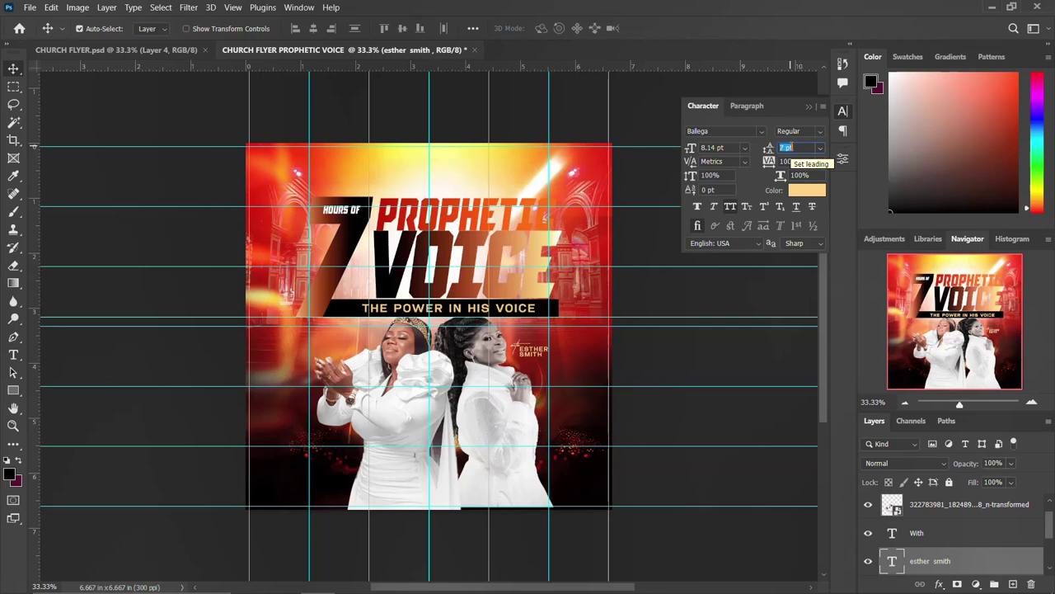
{"action": "left_click", "coordinate": [844, 112]}
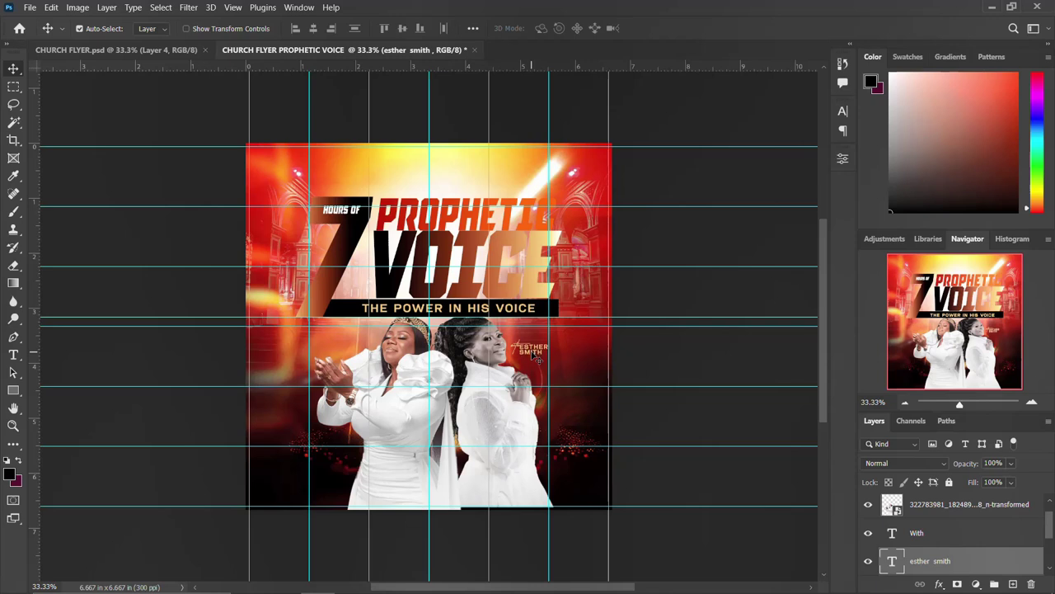
{"action": "left_click_drag", "start_coordinate": [538, 359], "coordinate": [538, 359]}
Change the caption text colour to a dark, near-black shade sampled from the flyer.
{"action": "left_click", "coordinate": [843, 111]}
{"action": "left_click", "coordinate": [799, 192]}
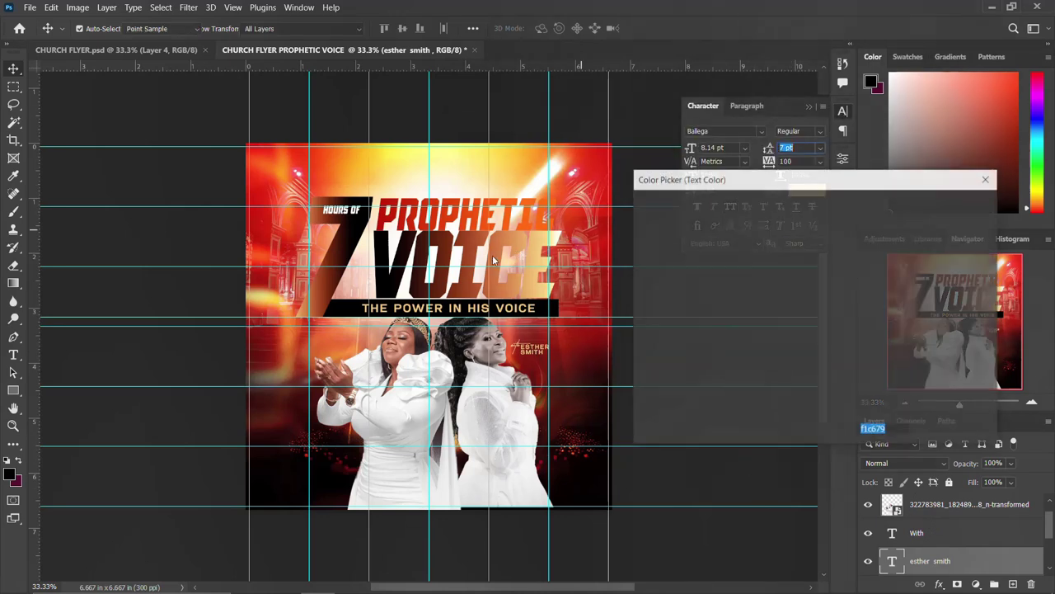
{"action": "left_click", "coordinate": [424, 278]}
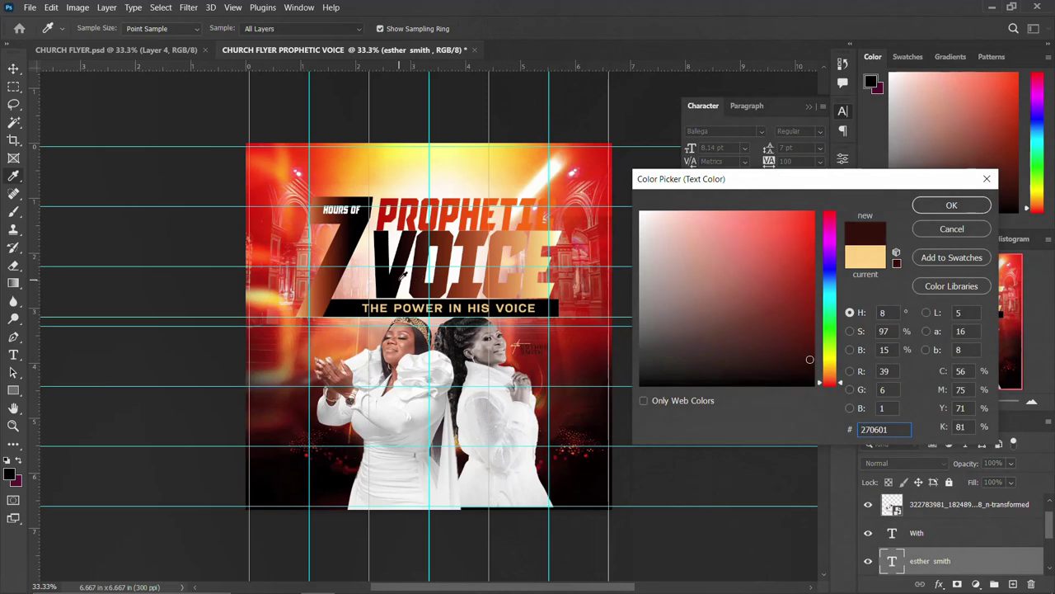
{"action": "left_click", "coordinate": [399, 279]}
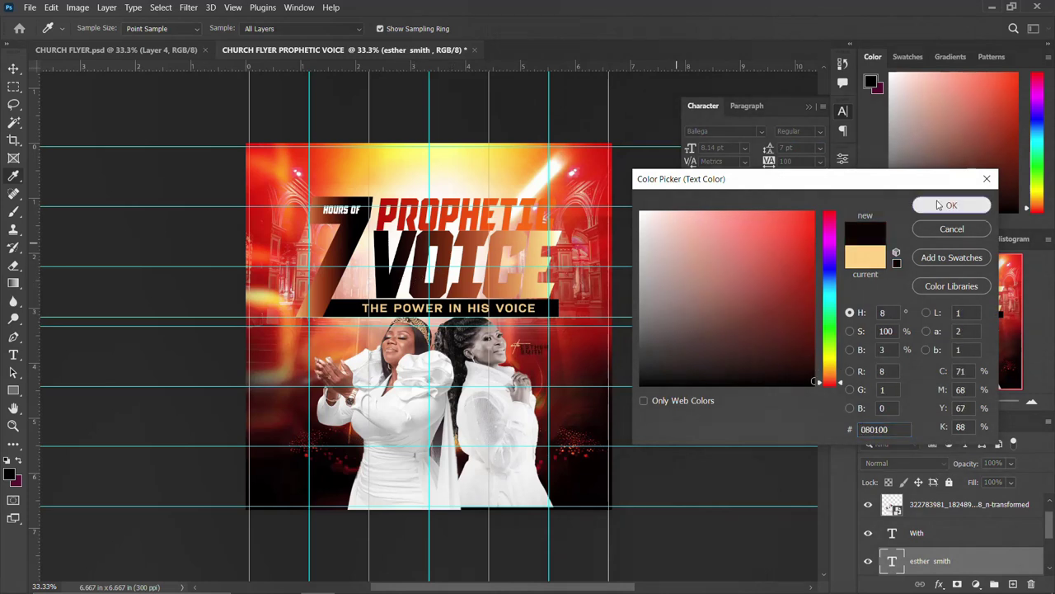
{"action": "left_click", "coordinate": [940, 205]}
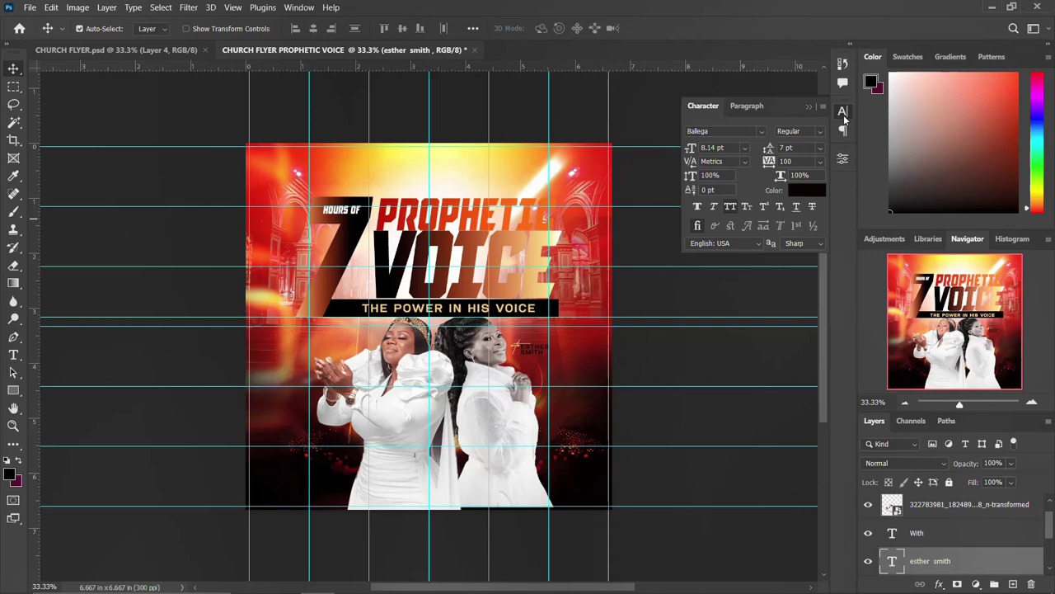
{"action": "left_click", "coordinate": [843, 111]}
Duplicate the name and script captions and move the copies beside the left minister.
{"action": "left_click", "coordinate": [935, 536], "text": "ctrl"}
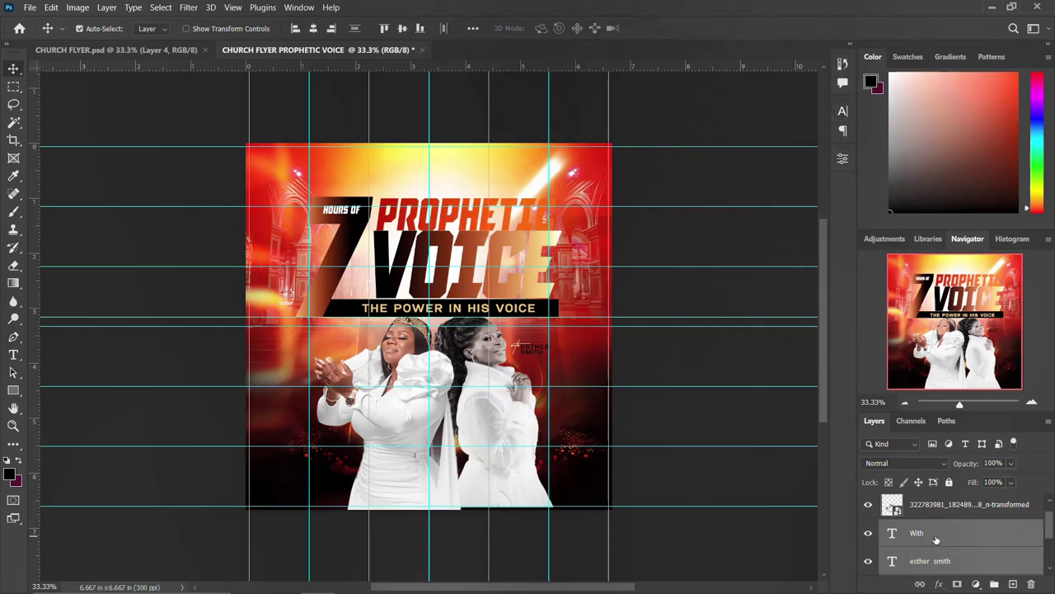
{"action": "key", "text": "ctrl+j"}
{"action": "left_click_drag", "start_coordinate": [527, 357], "coordinate": [330, 353]}
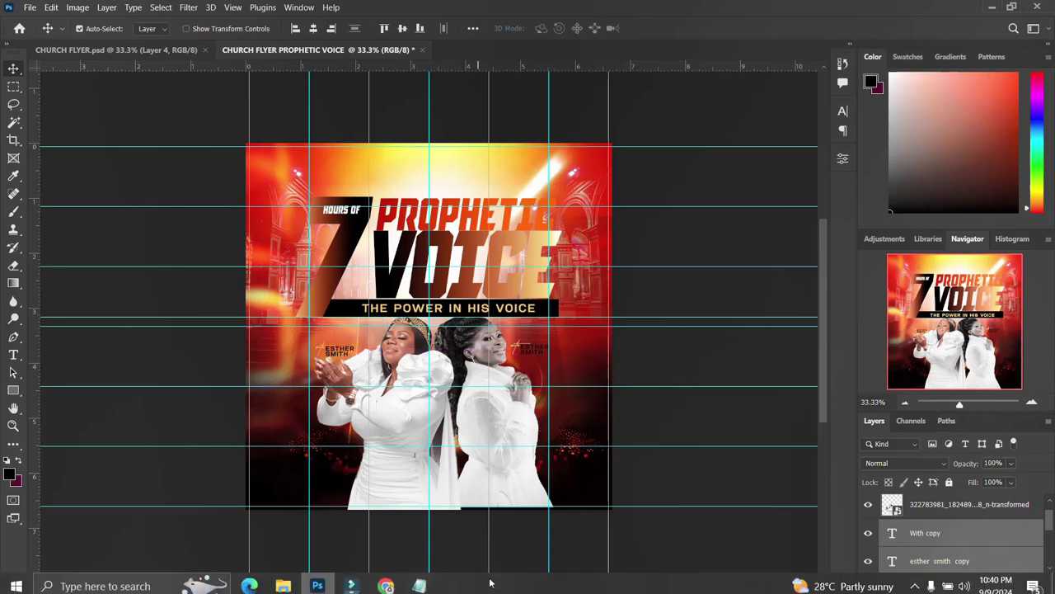
Copy the second minister's name from the Notepad flyer notes and return to Photoshop.
{"action": "left_click", "coordinate": [419, 580]}
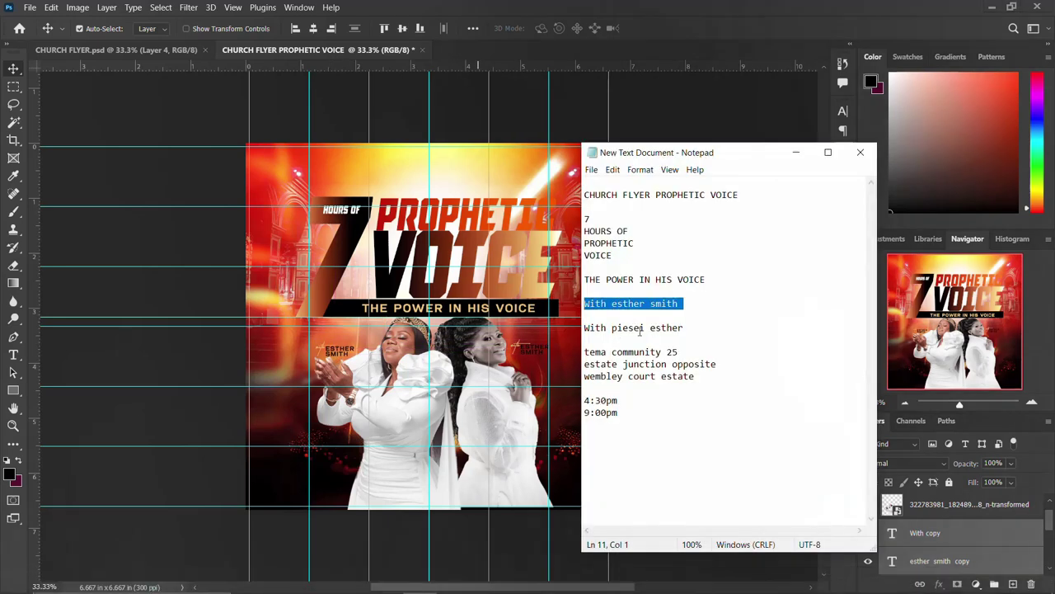
{"action": "left_click_drag", "start_coordinate": [611, 327], "coordinate": [686, 328]}
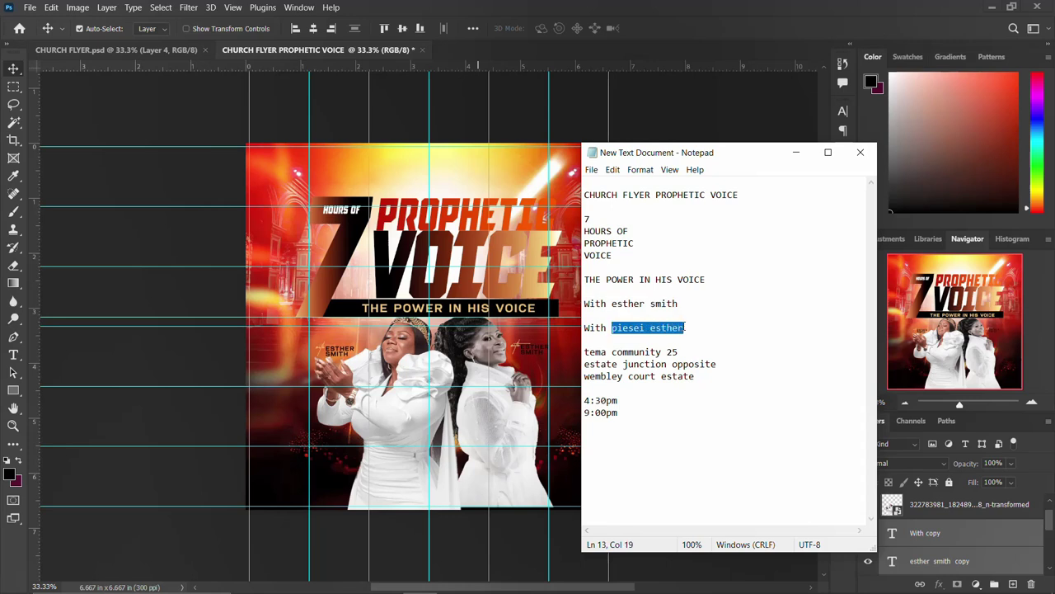
{"action": "left_click", "coordinate": [351, 354]}
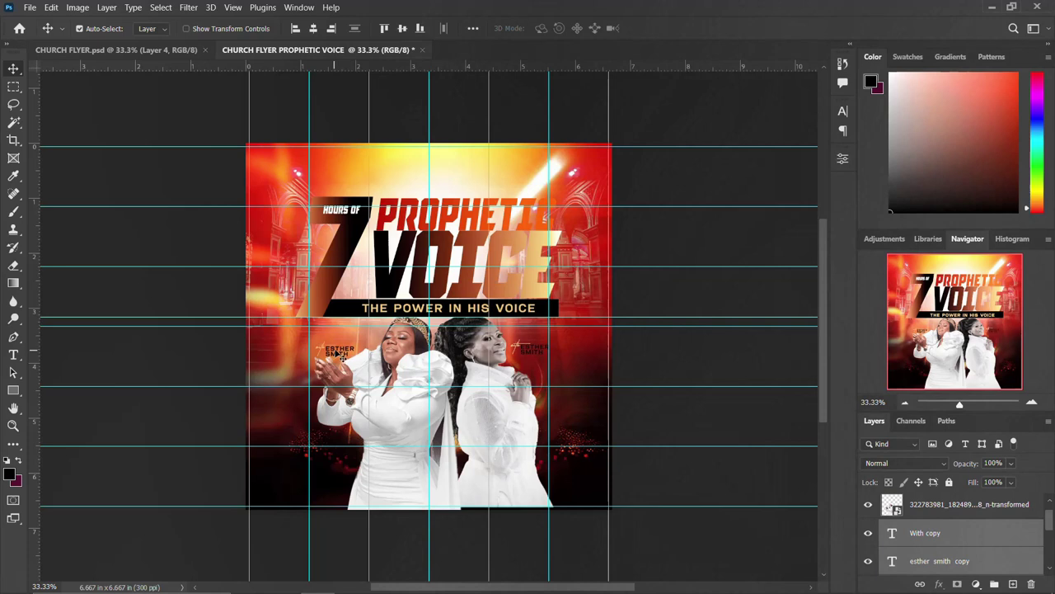
Replace the copied left caption's text with the second minister's name.
{"action": "left_click", "coordinate": [343, 353]}
{"action": "double_click", "coordinate": [346, 355]}
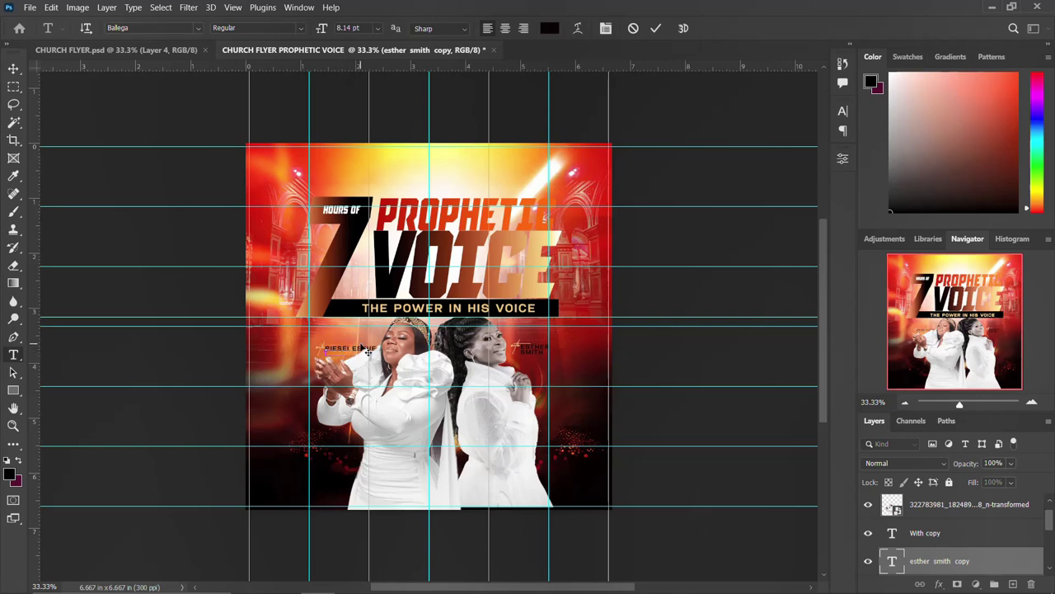
{"action": "key", "text": "ctrl+Return"}
{"action": "key", "text": "v"}
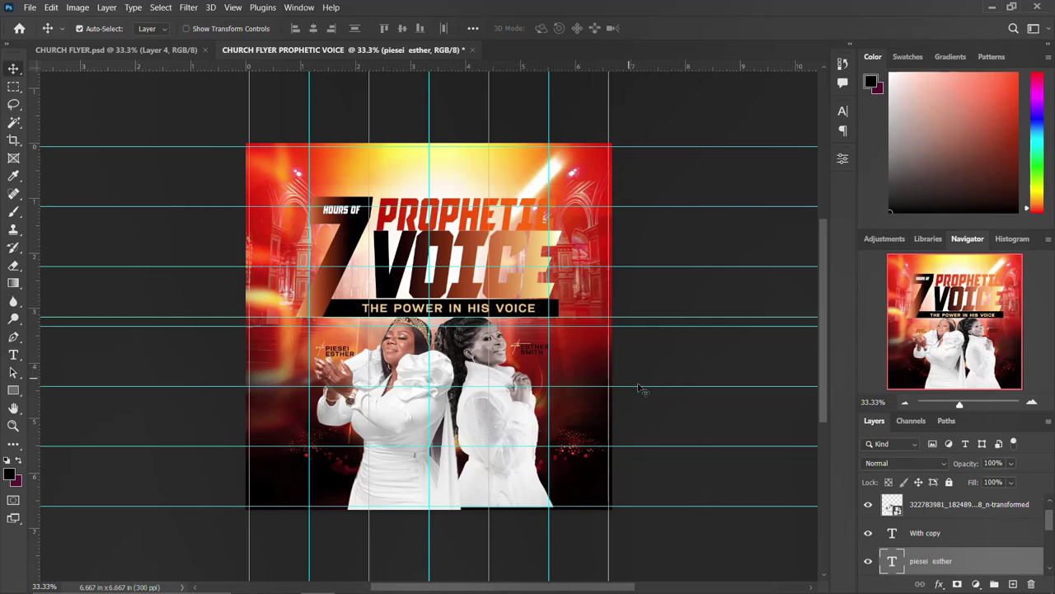
Rotate the left name and script captions to -90° so they run vertically.
{"action": "key", "text": "ctrl"}
{"action": "left_click", "coordinate": [916, 534], "text": "ctrl"}
{"action": "key", "text": "ctrl+t"}
{"action": "left_click_drag", "start_coordinate": [359, 375], "coordinate": [367, 318]}
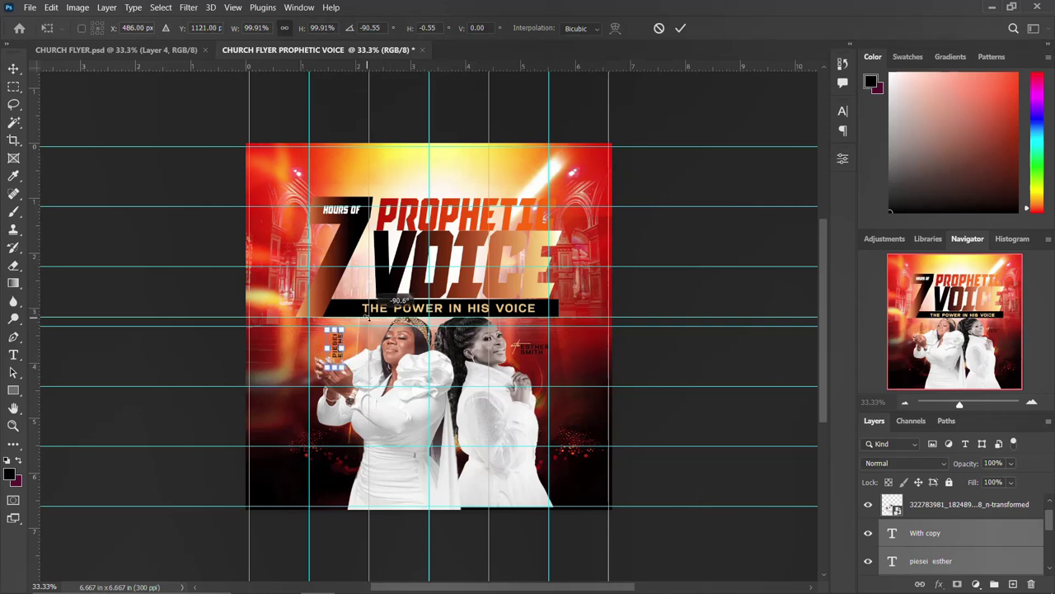
{"action": "left_click", "coordinate": [376, 27]}
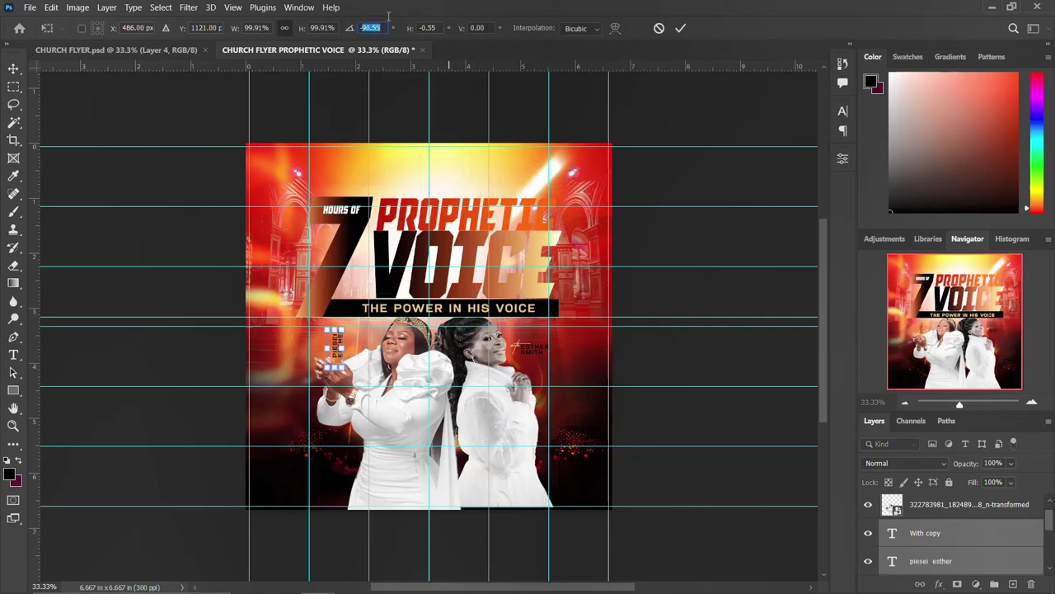
{"action": "type", "text": "-90"}
{"action": "key", "text": "Return"}
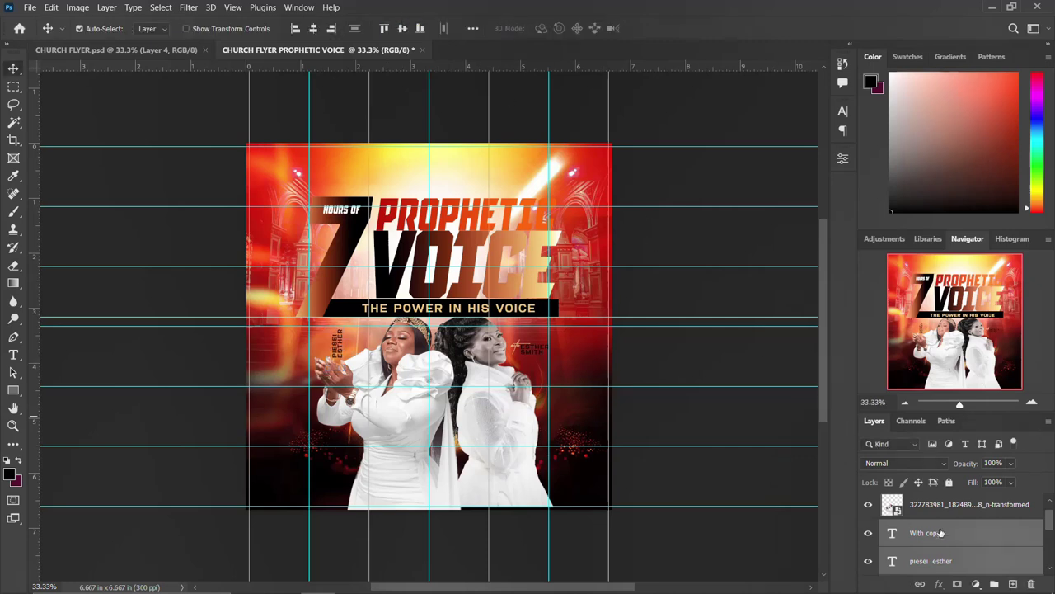
Rotate the right name and script captions to -90° as well.
{"action": "scroll", "coordinate": [940, 533], "scroll_direction": "down", "scroll_amount": 1}
{"action": "scroll", "coordinate": [942, 550], "scroll_direction": "down", "scroll_amount": 1}
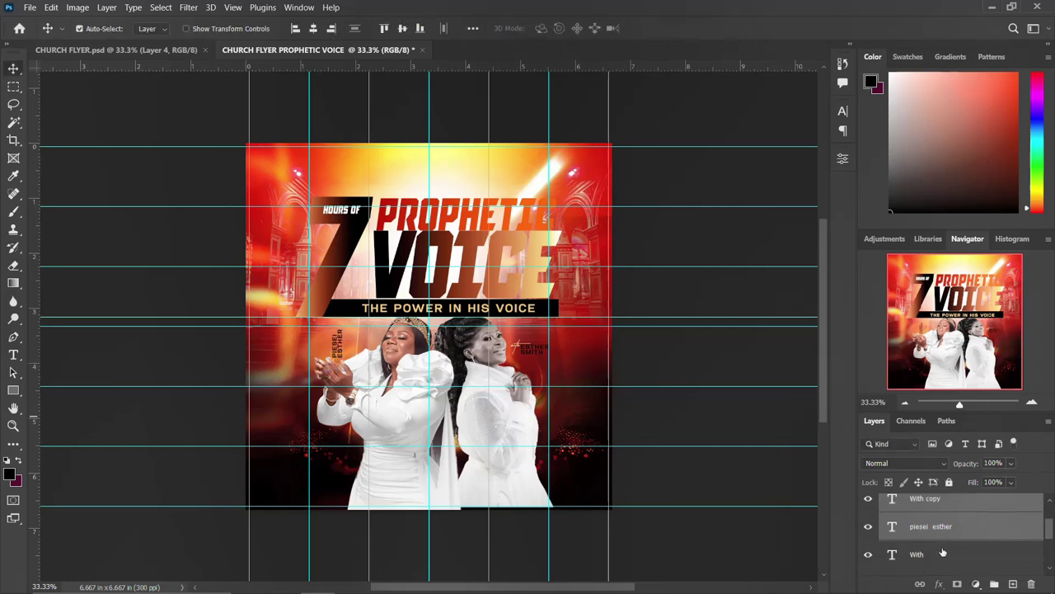
{"action": "left_click", "coordinate": [943, 554]}
{"action": "scroll", "coordinate": [942, 552], "scroll_direction": "down", "scroll_amount": 1}
{"action": "scroll", "coordinate": [942, 550], "scroll_direction": "down", "scroll_amount": 1}
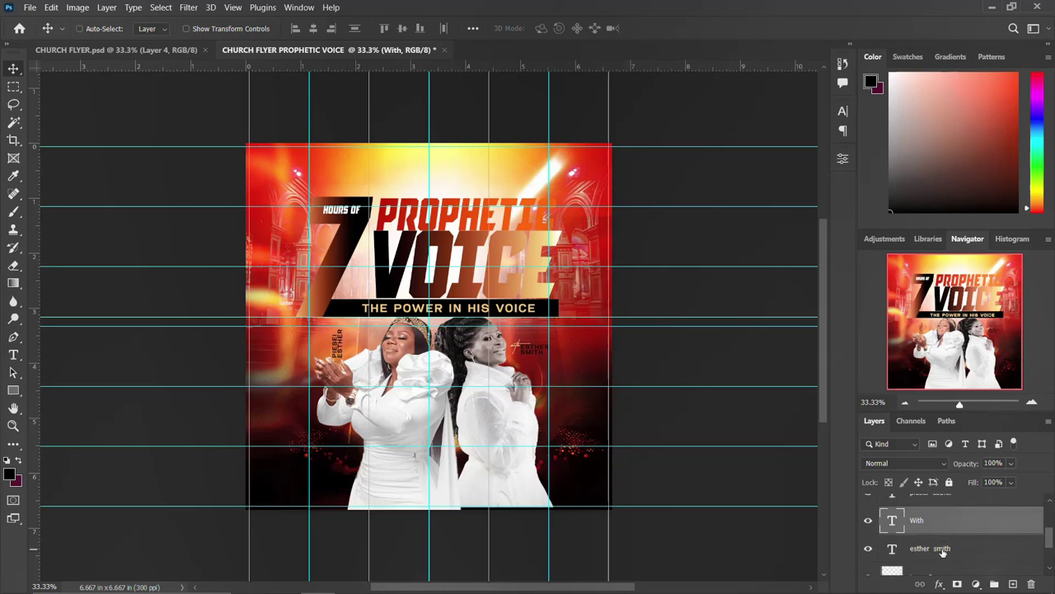
{"action": "left_click", "coordinate": [943, 549], "text": "shift"}
{"action": "key", "text": "ctrl+t"}
{"action": "left_click_drag", "start_coordinate": [583, 365], "coordinate": [541, 306]}
{"action": "double_click", "coordinate": [370, 27]}
{"action": "type", "text": "-90"}
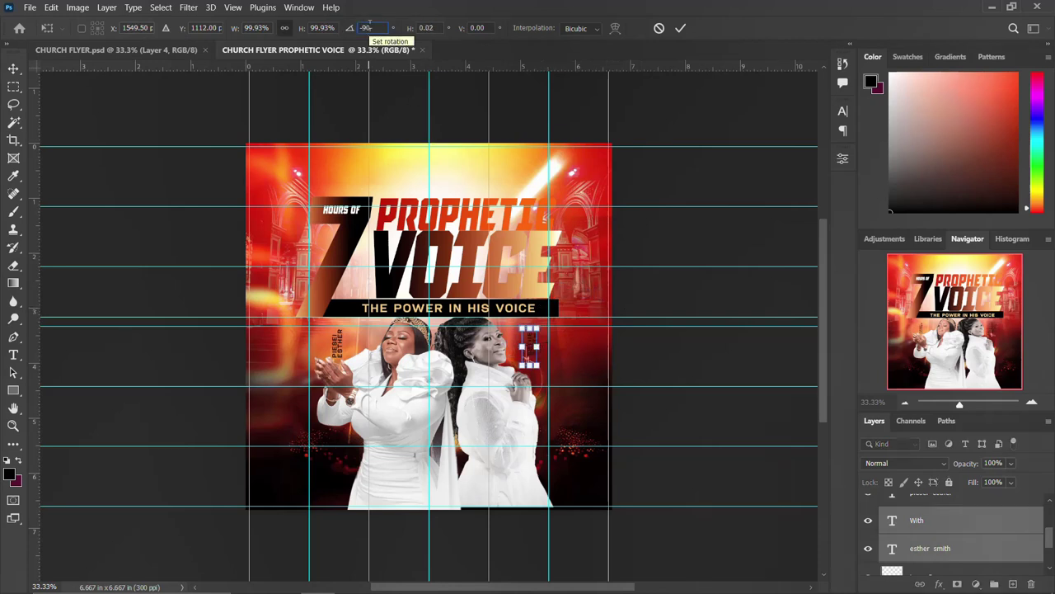
{"action": "key", "text": "Return"}
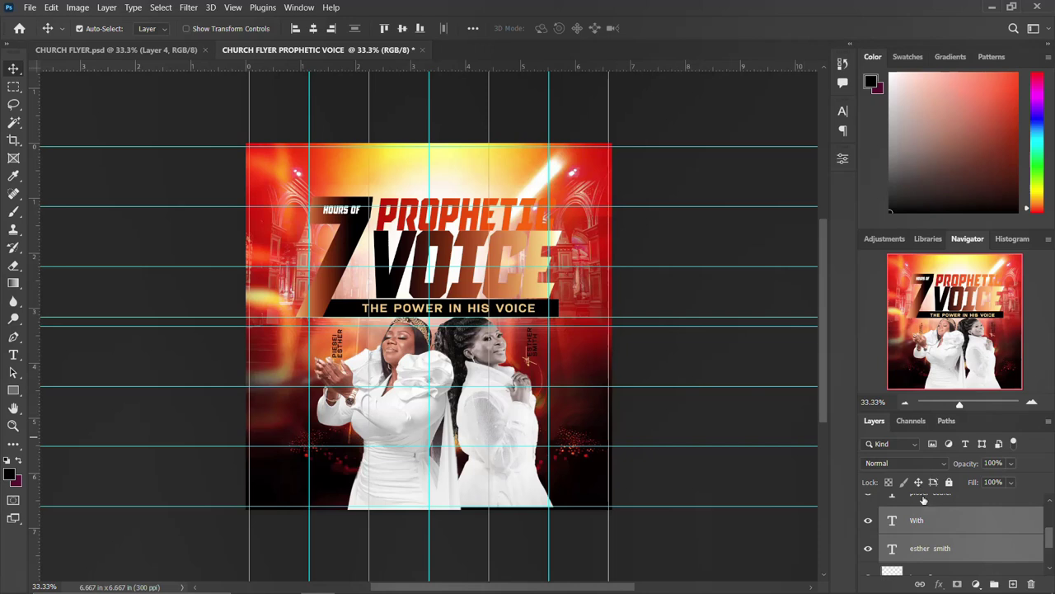
{"action": "scroll", "coordinate": [924, 503], "scroll_direction": "up", "scroll_amount": 1}
Group the second minister's photo and name caption layers together.
{"action": "left_click", "coordinate": [924, 512]}
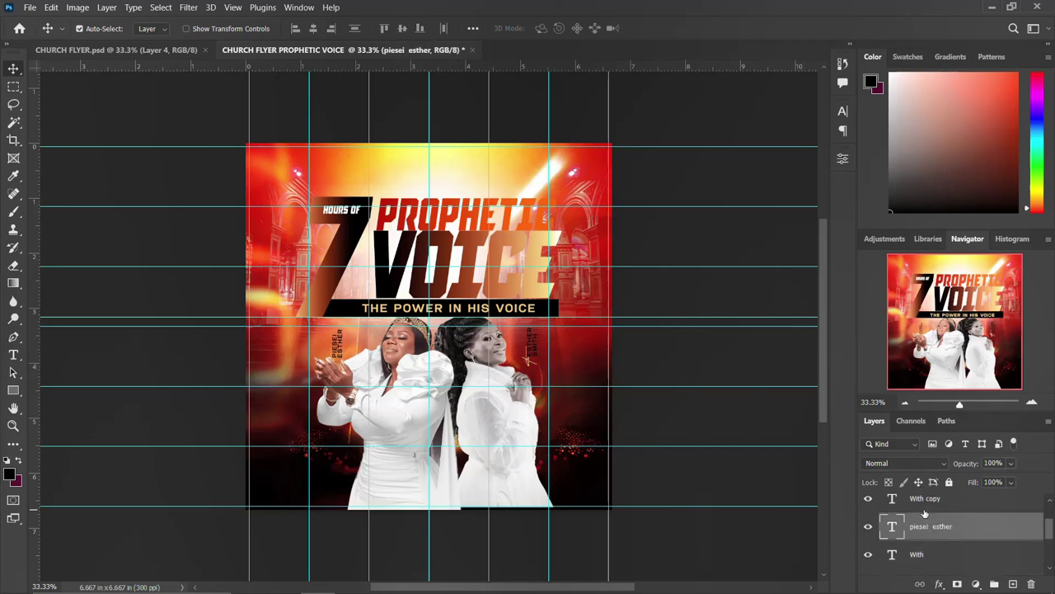
{"action": "left_click", "coordinate": [924, 506], "text": "shift"}
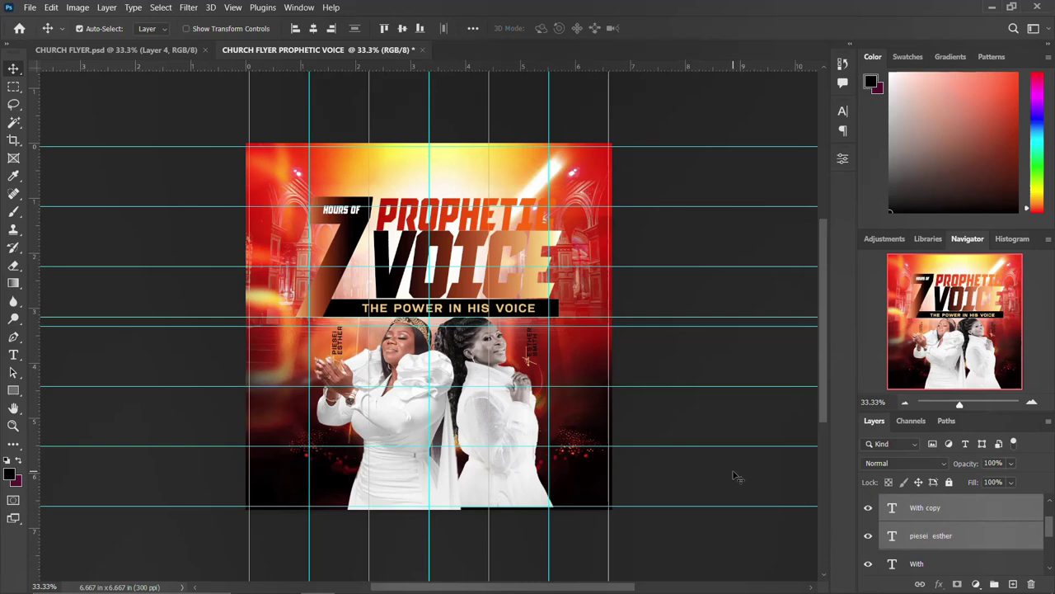
{"action": "left_click", "coordinate": [954, 506]}
{"action": "left_click", "coordinate": [929, 522]}
{"action": "scroll", "coordinate": [940, 536], "scroll_direction": "down", "scroll_amount": 2}
{"action": "scroll", "coordinate": [948, 549], "scroll_direction": "down", "scroll_amount": 1}
{"action": "scroll", "coordinate": [952, 551], "scroll_direction": "up", "scroll_amount": 1}
{"action": "left_click", "coordinate": [938, 536], "text": "shift"}
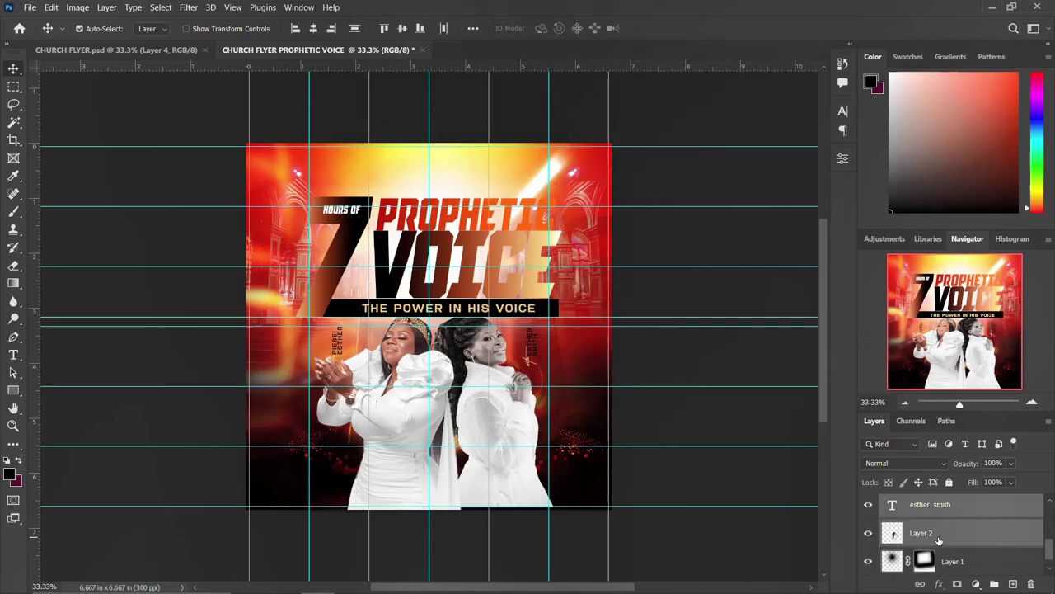
{"action": "key", "text": "ctrl+g"}
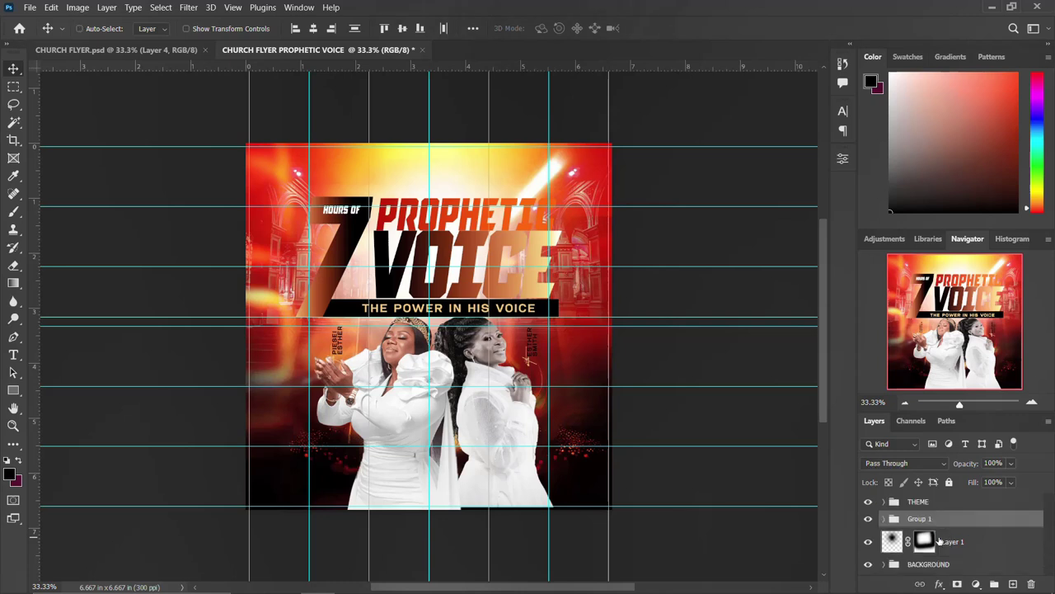
Rename the new group to IMAGES & NAMES.
{"action": "double_click", "coordinate": [920, 518]}
{"action": "type", "text": "IMAGES & NAMES"}
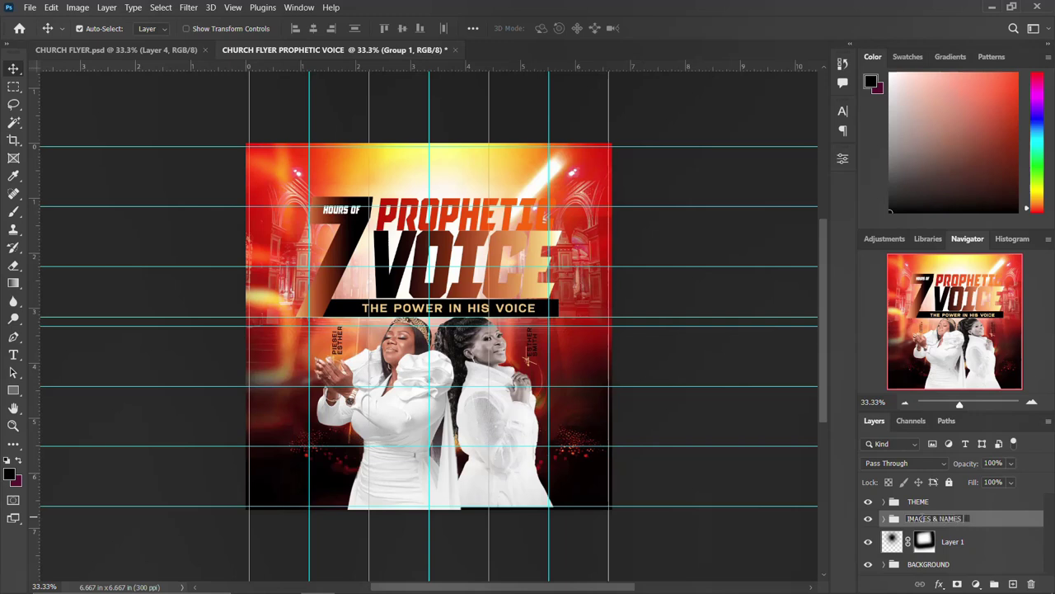
{"action": "key", "text": "Return"}
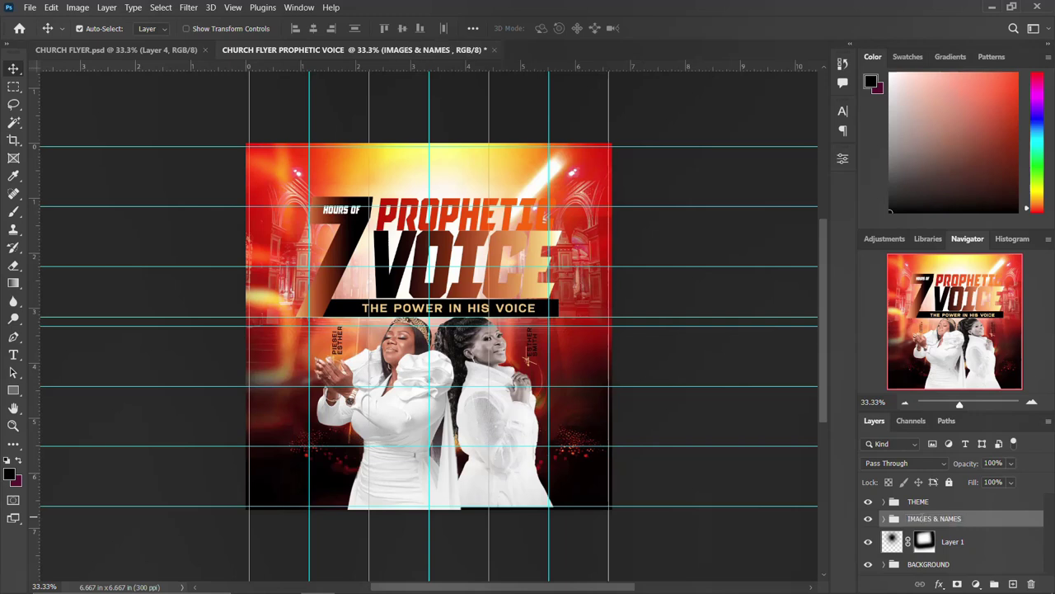
{"action": "left_click", "coordinate": [964, 503]}
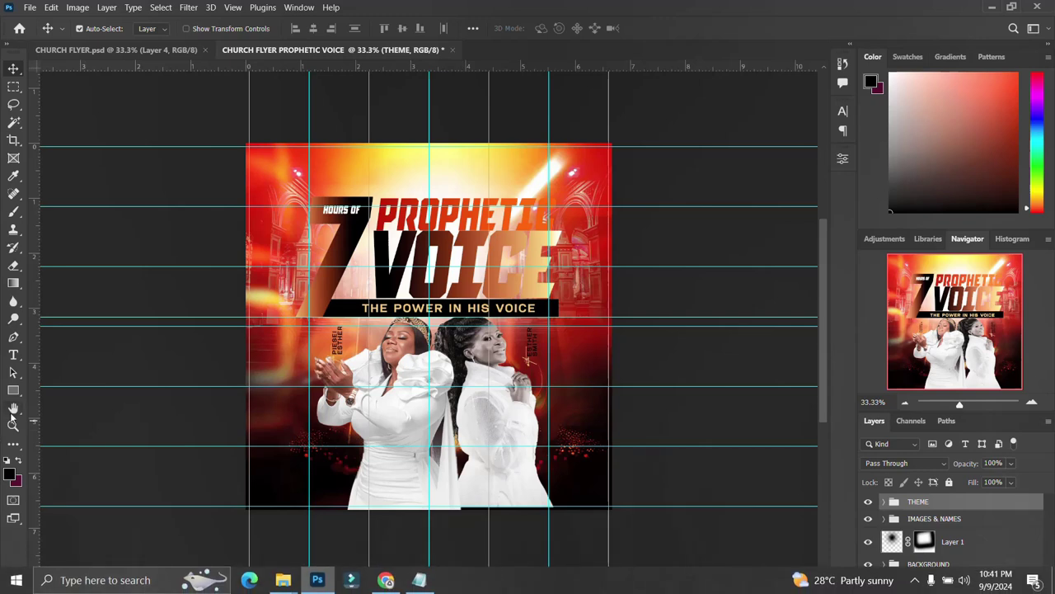
Draw a wide rectangle bar across the lower flyer and fill it dark red.
{"action": "key", "text": "u"}
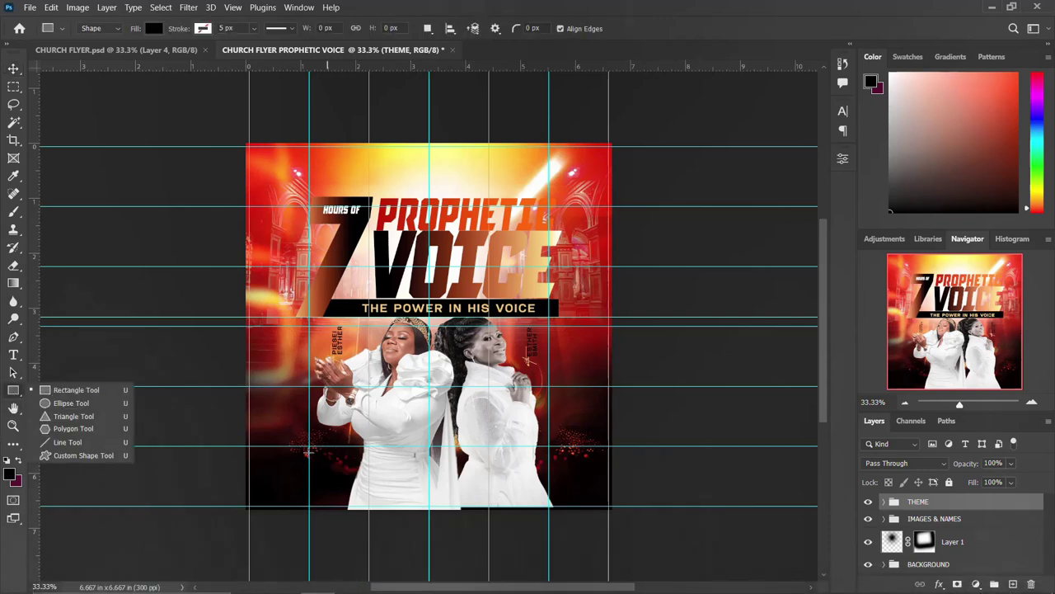
{"action": "left_click_drag", "start_coordinate": [307, 452], "coordinate": [569, 481]}
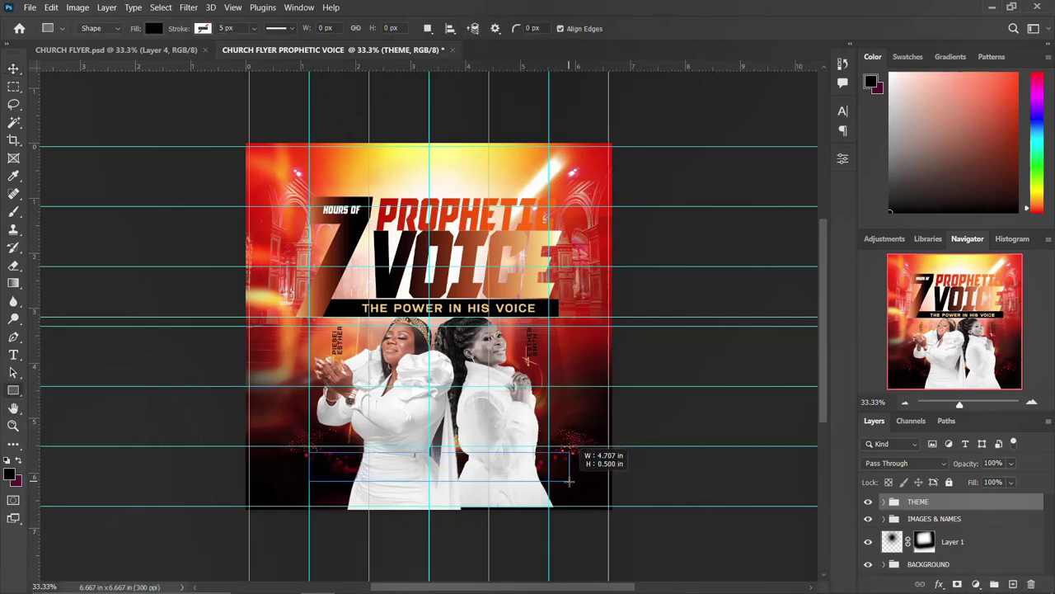
{"action": "left_click_drag", "start_coordinate": [569, 480], "coordinate": [572, 478]}
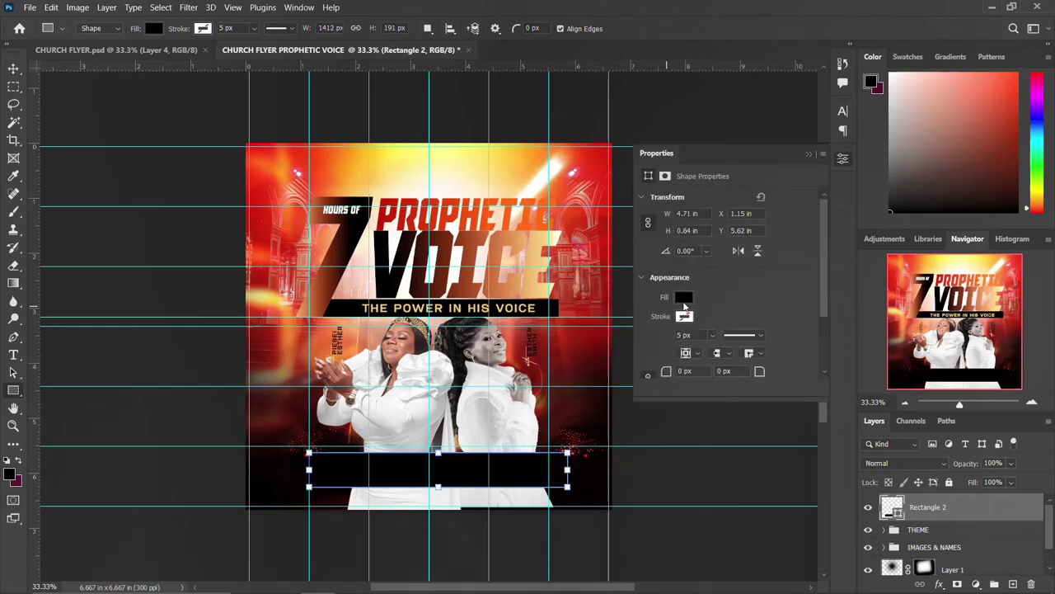
{"action": "left_click", "coordinate": [684, 316]}
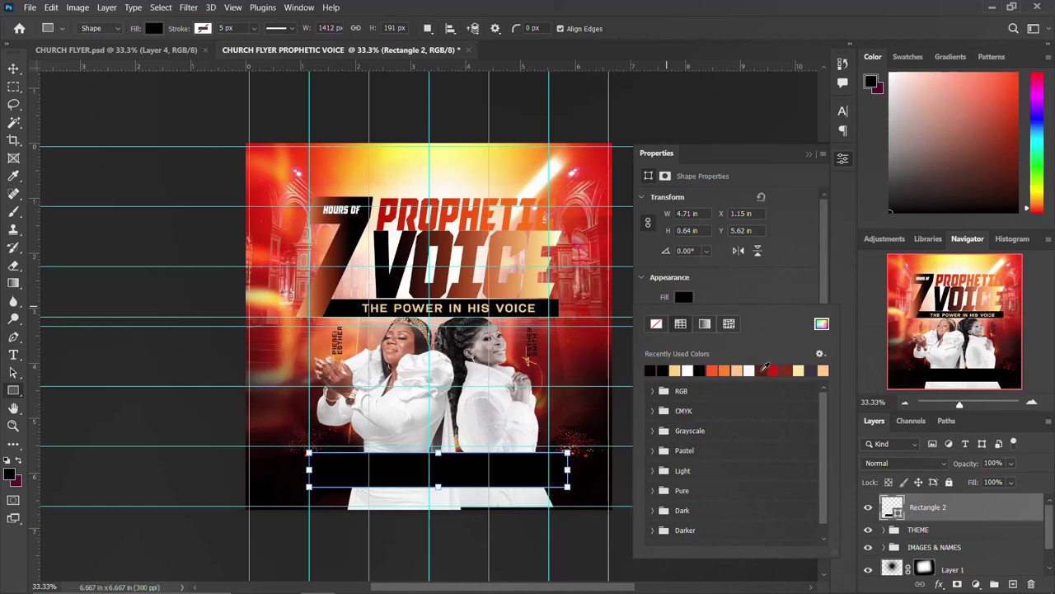
{"action": "left_click", "coordinate": [764, 369]}
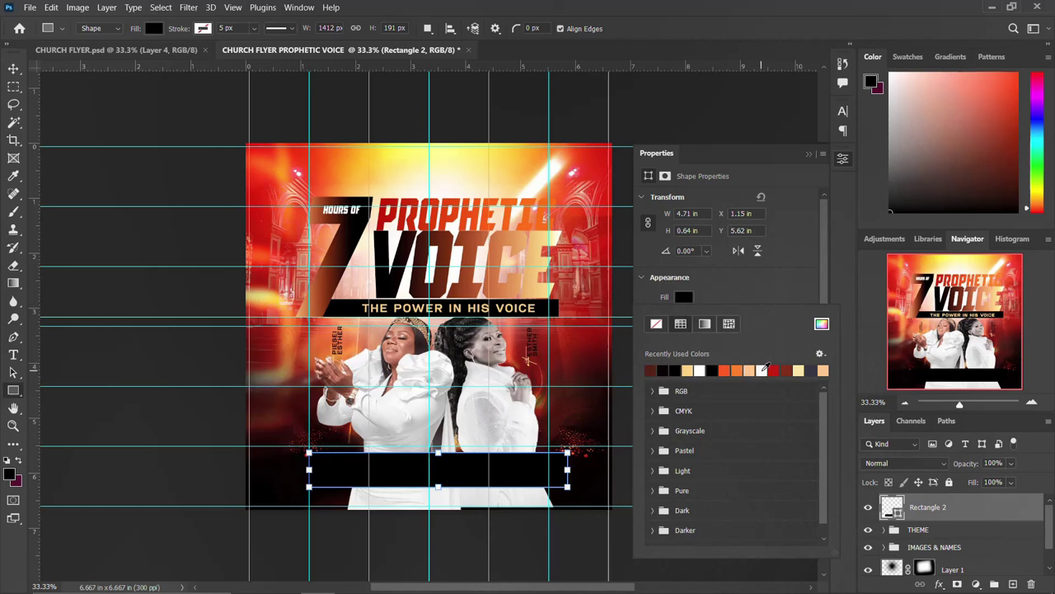
{"action": "left_click", "coordinate": [843, 160]}
Centre the bar horizontally on the canvas using a full-canvas selection, then deselect.
{"action": "left_click", "coordinate": [13, 68]}
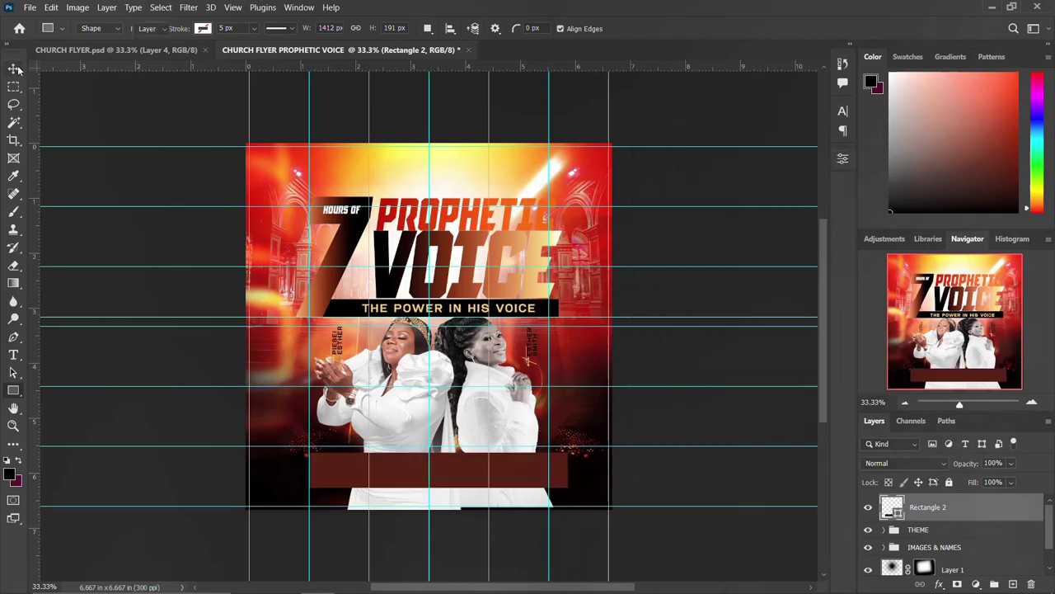
{"action": "key", "text": "ctrl+a"}
{"action": "left_click", "coordinate": [313, 28]}
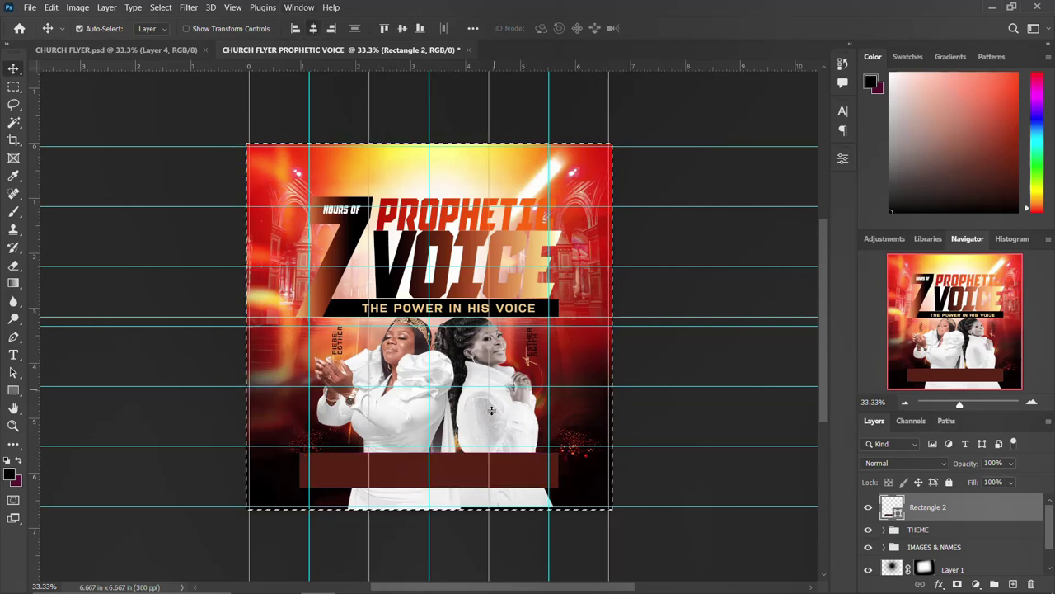
{"action": "key", "text": "ctrl+d"}
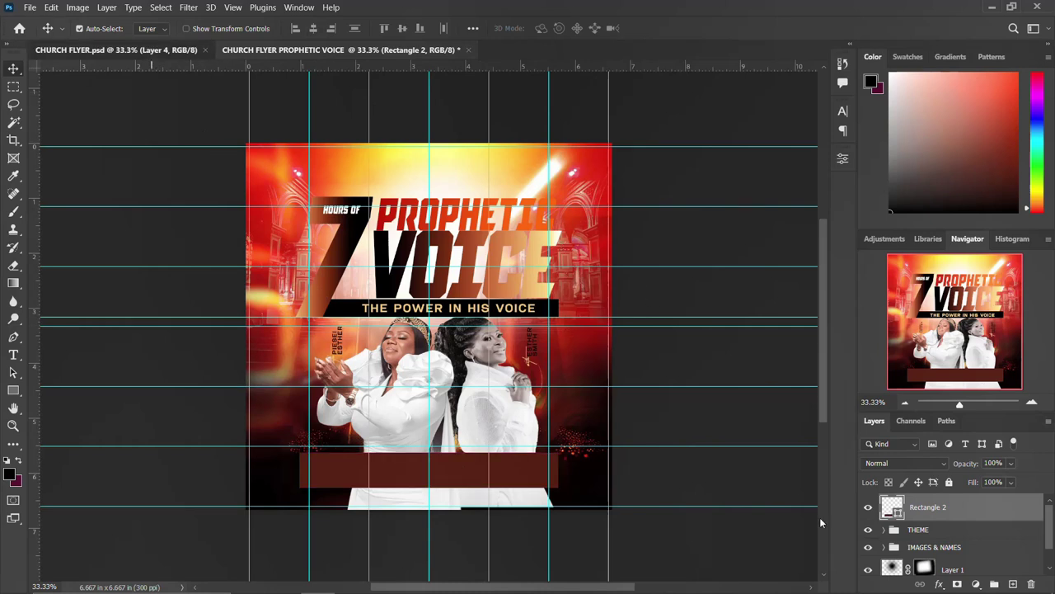
{"action": "key", "text": "ctrl+Tab"}
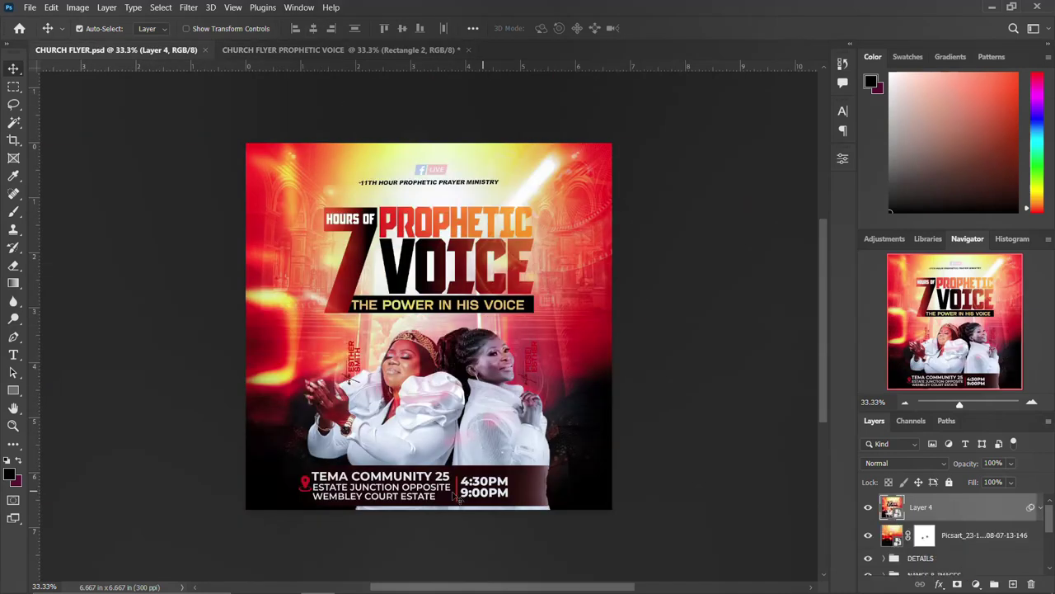
In CHURCH FLYER.psd, hide Layer 4 and the Picsart image layer.
{"action": "left_click", "coordinate": [867, 508]}
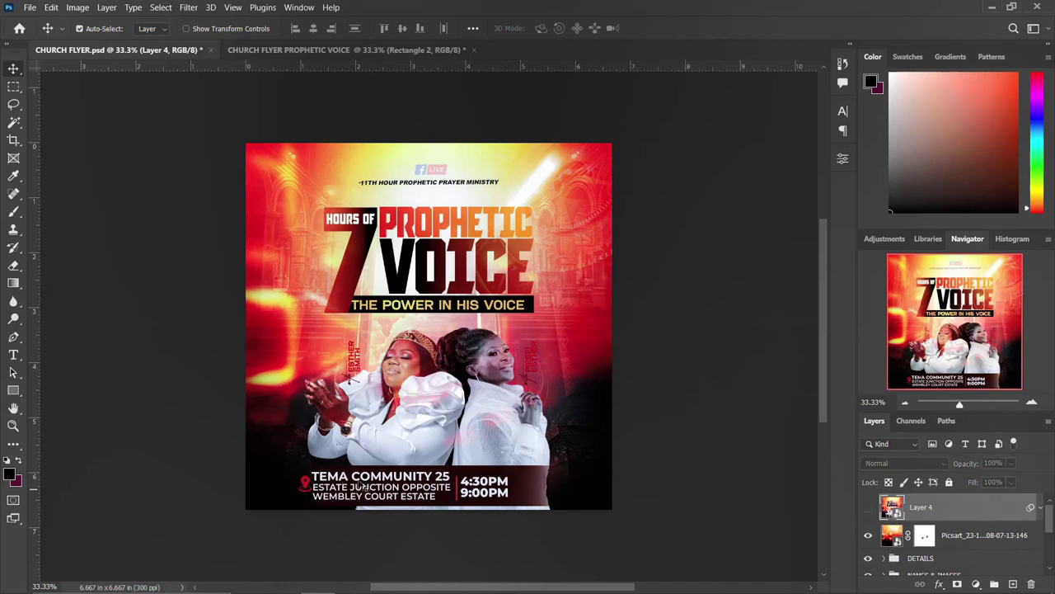
{"action": "left_click", "coordinate": [893, 535]}
{"action": "left_click", "coordinate": [871, 537]}
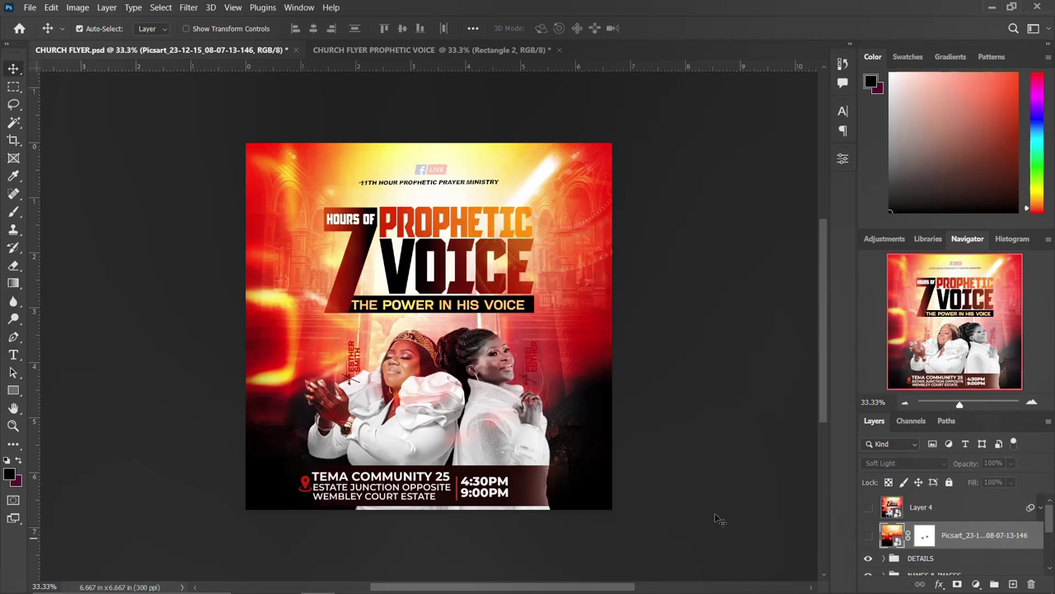
Copy the DETAILS venue text and its backing bar onto the working flyer.
{"action": "left_click", "coordinate": [883, 558]}
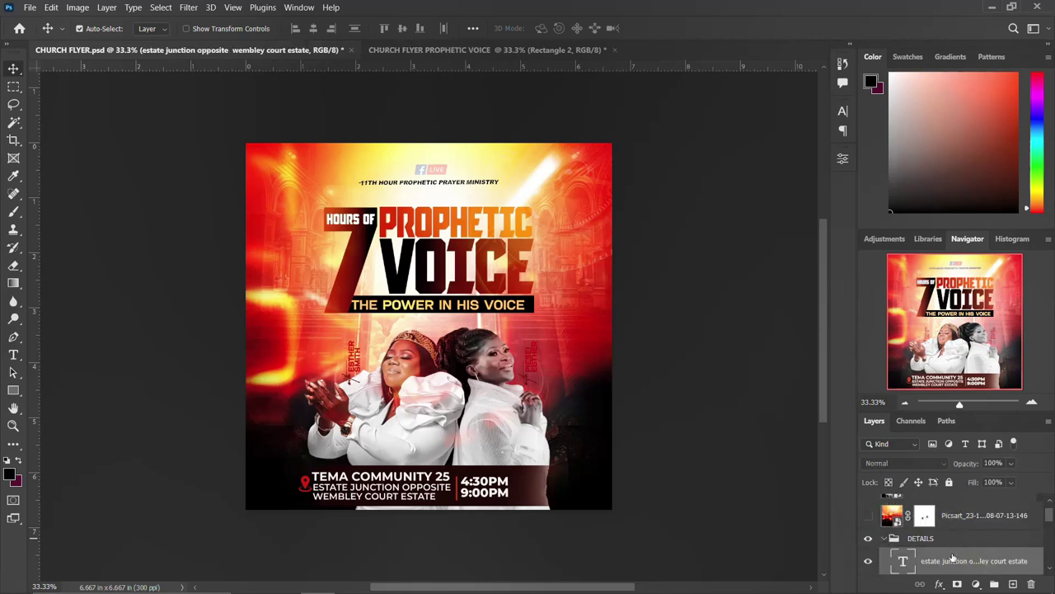
{"action": "scroll", "coordinate": [954, 559], "scroll_direction": "down", "scroll_amount": 3}
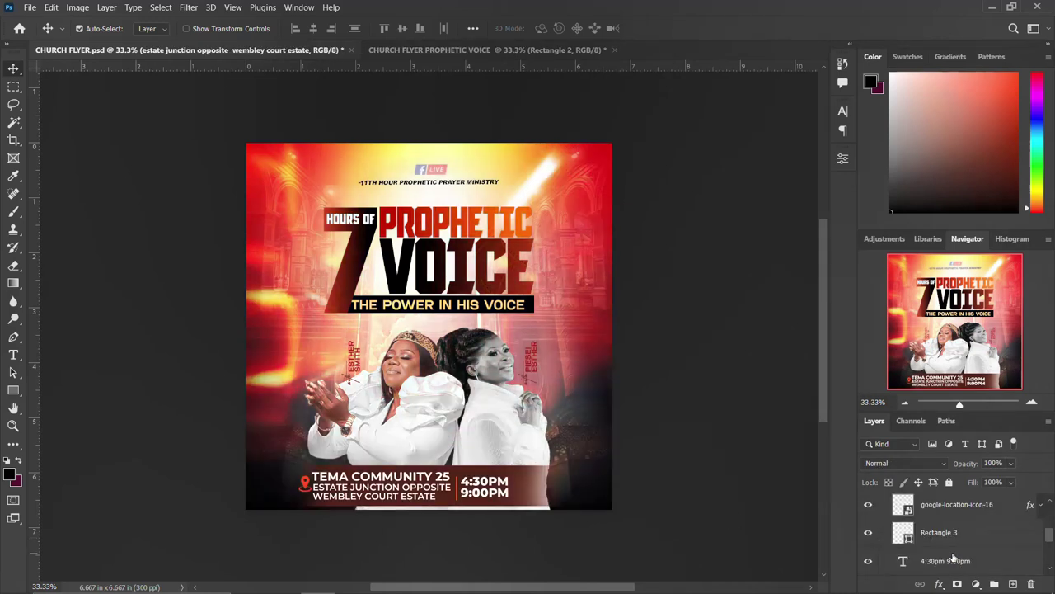
{"action": "scroll", "coordinate": [951, 531], "scroll_direction": "up", "scroll_amount": 2}
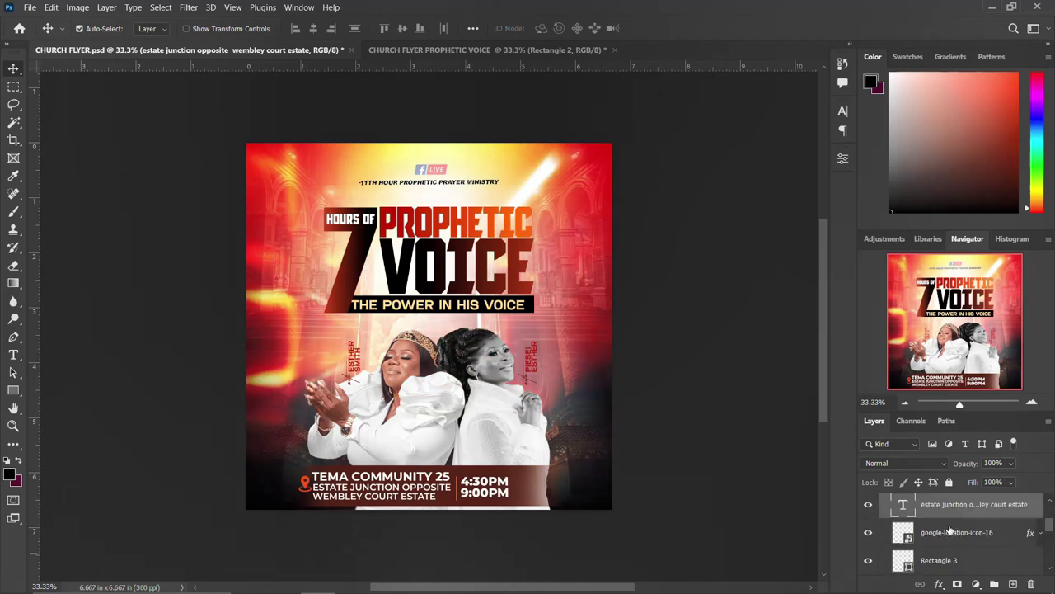
{"action": "scroll", "coordinate": [950, 530], "scroll_direction": "down", "scroll_amount": 2}
{"action": "scroll", "coordinate": [951, 530], "scroll_direction": "down", "scroll_amount": 2}
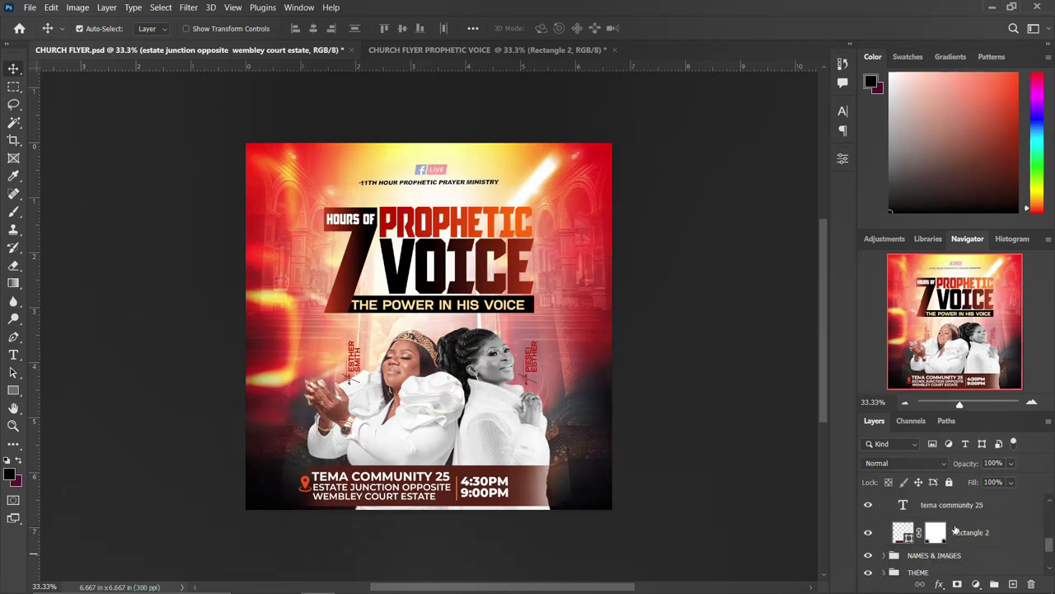
{"action": "left_click", "coordinate": [962, 531], "text": "shift"}
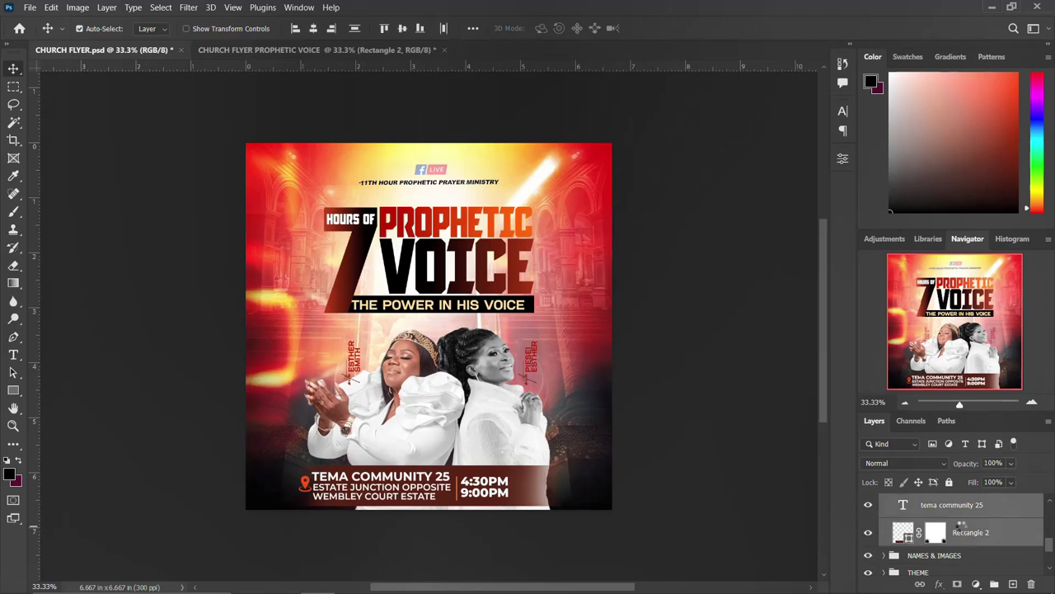
{"action": "scroll", "coordinate": [379, 456], "scroll_direction": "up", "scroll_amount": 2}
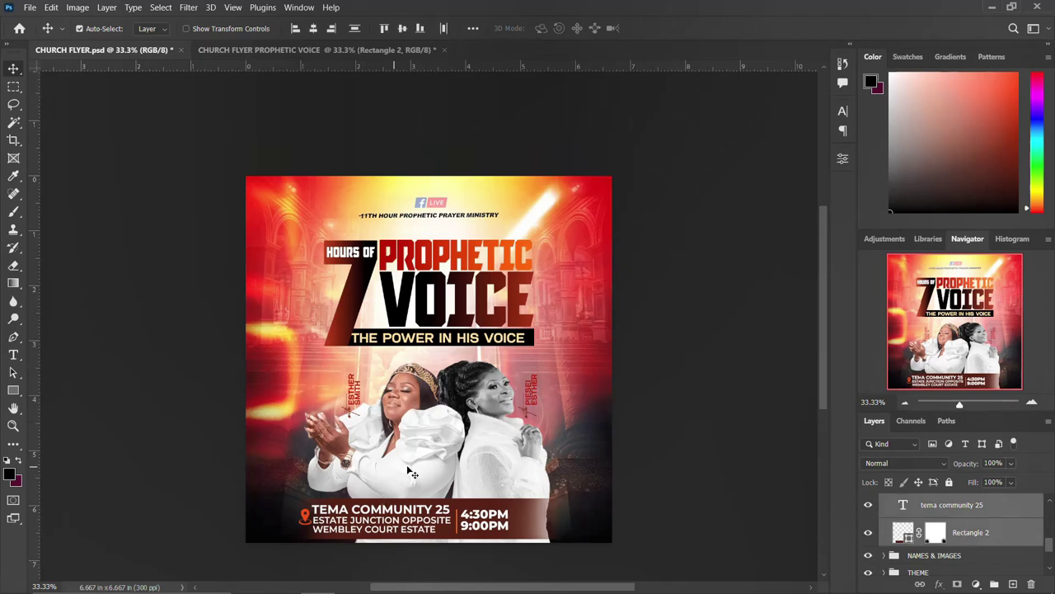
{"action": "scroll", "coordinate": [524, 476], "scroll_direction": "down", "scroll_amount": 1}
{"action": "scroll", "coordinate": [524, 477], "scroll_direction": "down", "scroll_amount": 1}
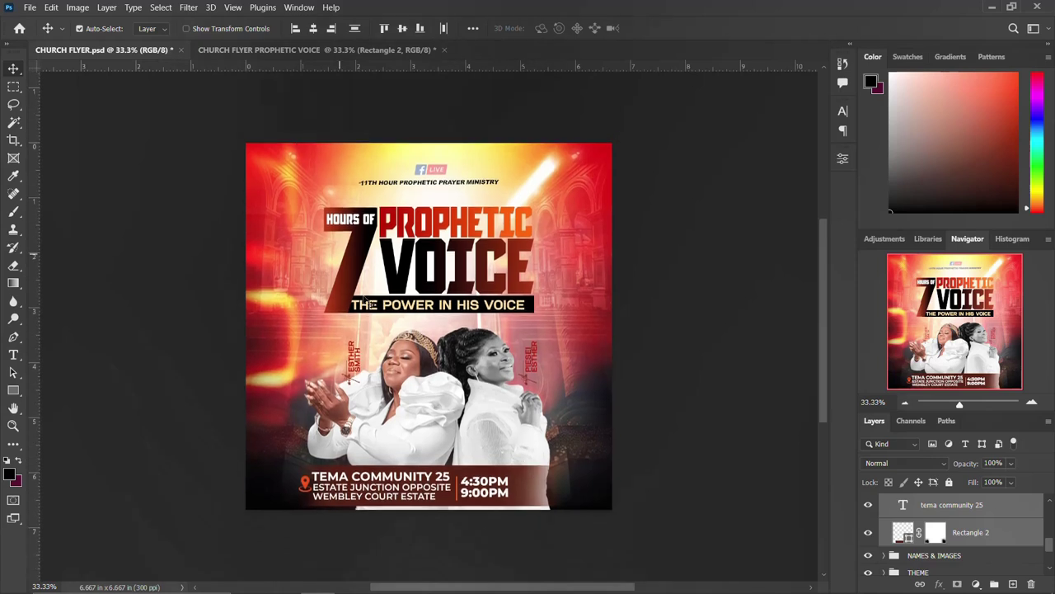
{"action": "mouse_move", "coordinate": [412, 473]}
{"action": "left_mouse_down"}
{"action": "mouse_move", "coordinate": [347, 70]}
{"action": "mouse_move", "coordinate": [427, 466]}
{"action": "left_mouse_up"}
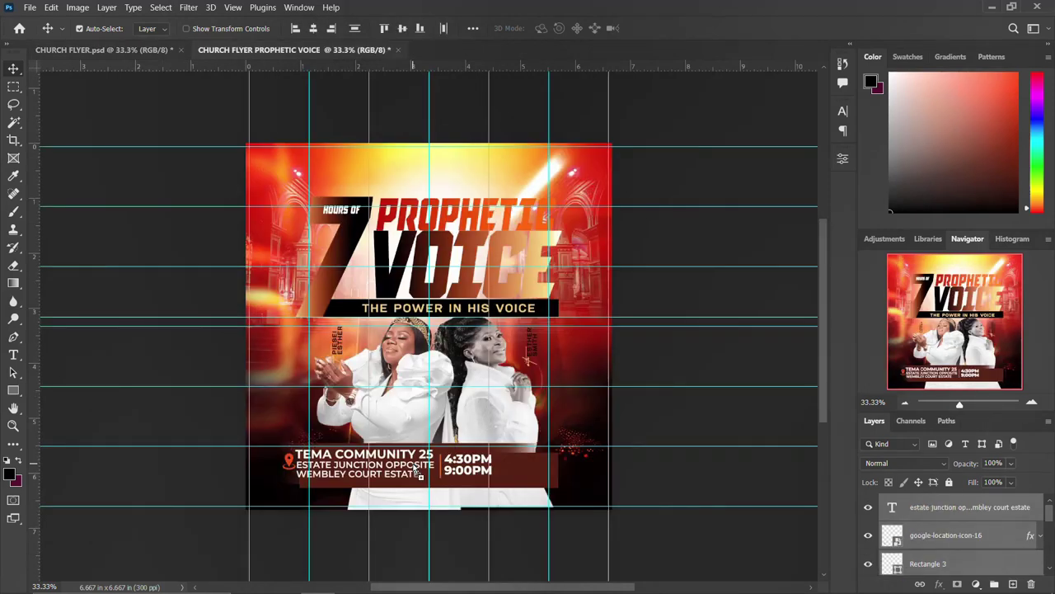
Position the pasted venue-and-time block onto the dark red bar.
{"action": "left_click_drag", "start_coordinate": [411, 469], "coordinate": [430, 467]}
{"action": "scroll", "coordinate": [942, 531], "scroll_direction": "down", "scroll_amount": 2}
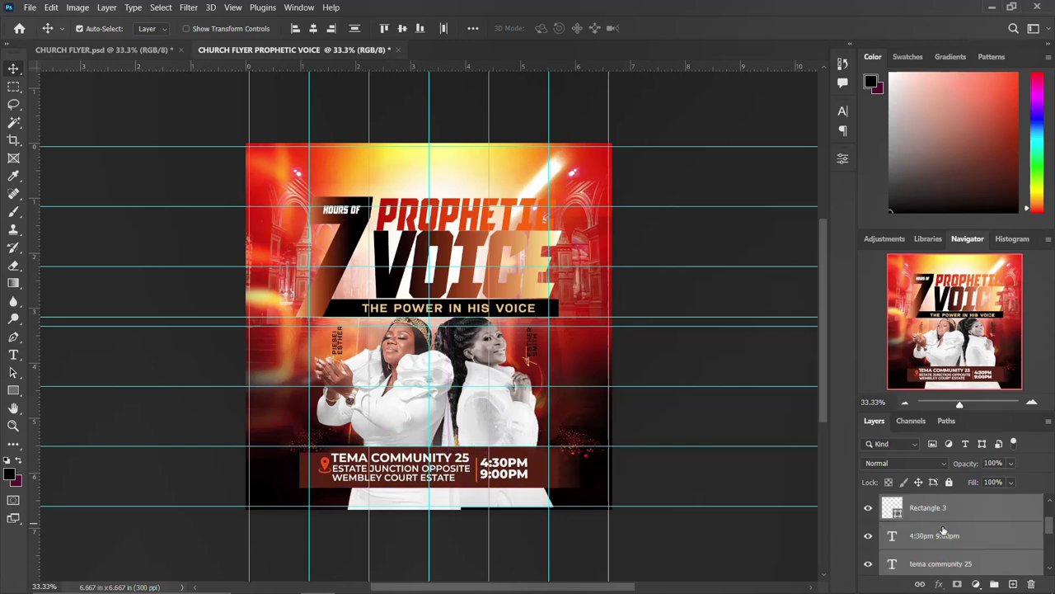
{"action": "scroll", "coordinate": [943, 530], "scroll_direction": "down", "scroll_amount": 2}
{"action": "scroll", "coordinate": [943, 530], "scroll_direction": "down", "scroll_amount": 2}
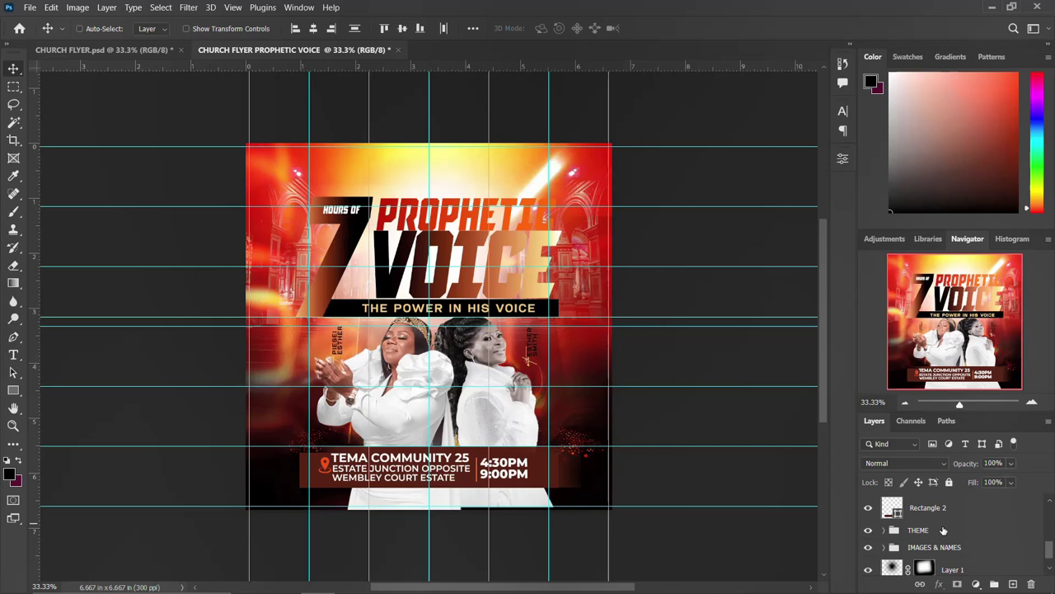
Group the venue layers into a folder named DETAILS and move Rectangle 2 into it.
{"action": "key", "text": "ctrl+g"}
{"action": "double_click", "coordinate": [918, 501]}
{"action": "type", "text": "DETAILS"}
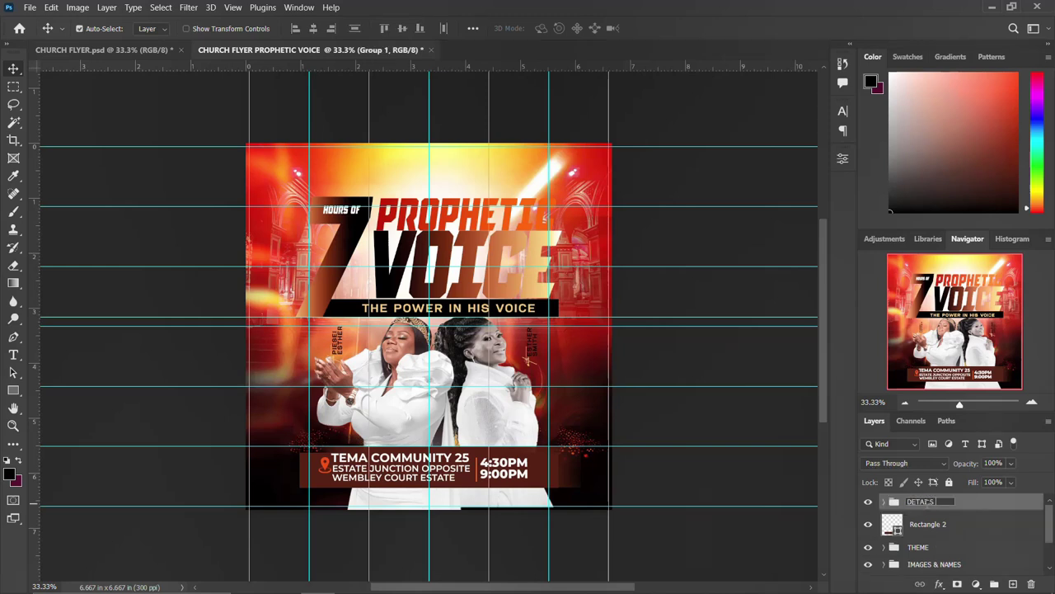
{"action": "key", "text": "Return"}
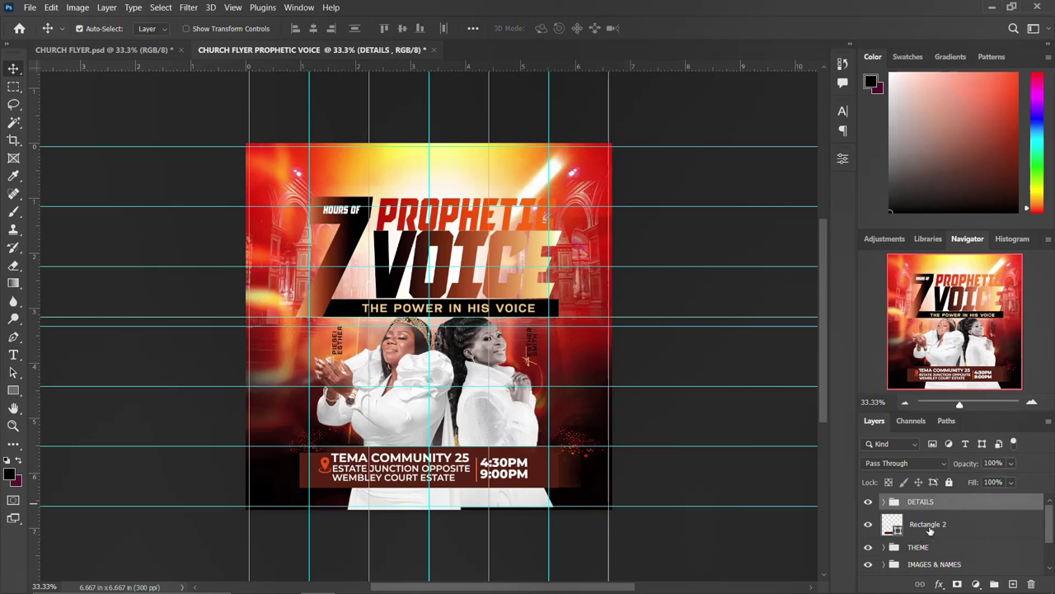
{"action": "left_click_drag", "start_coordinate": [930, 531], "coordinate": [920, 503]}
{"action": "left_click", "coordinate": [917, 518]}
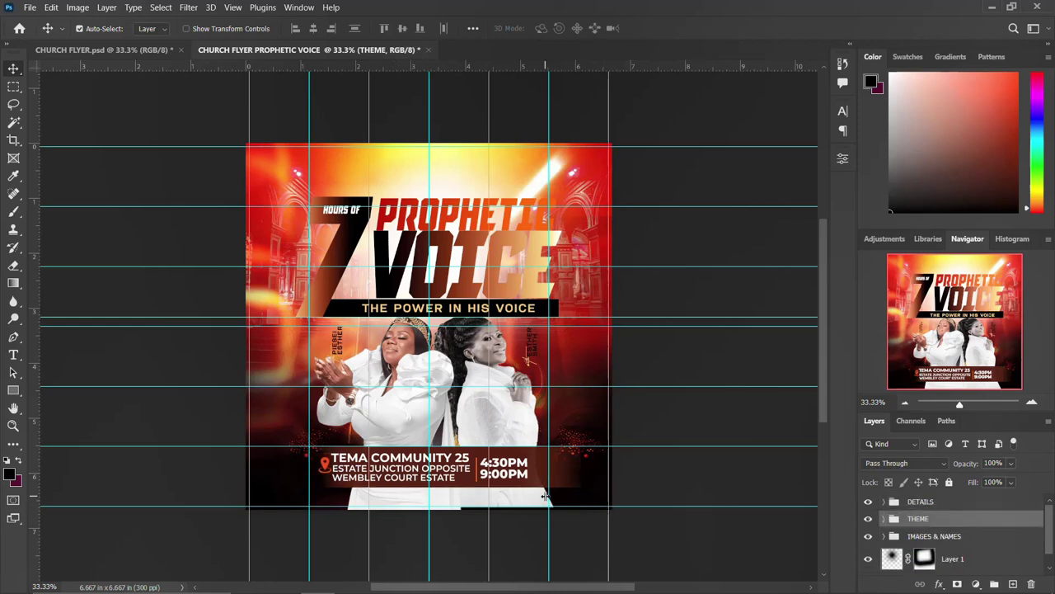
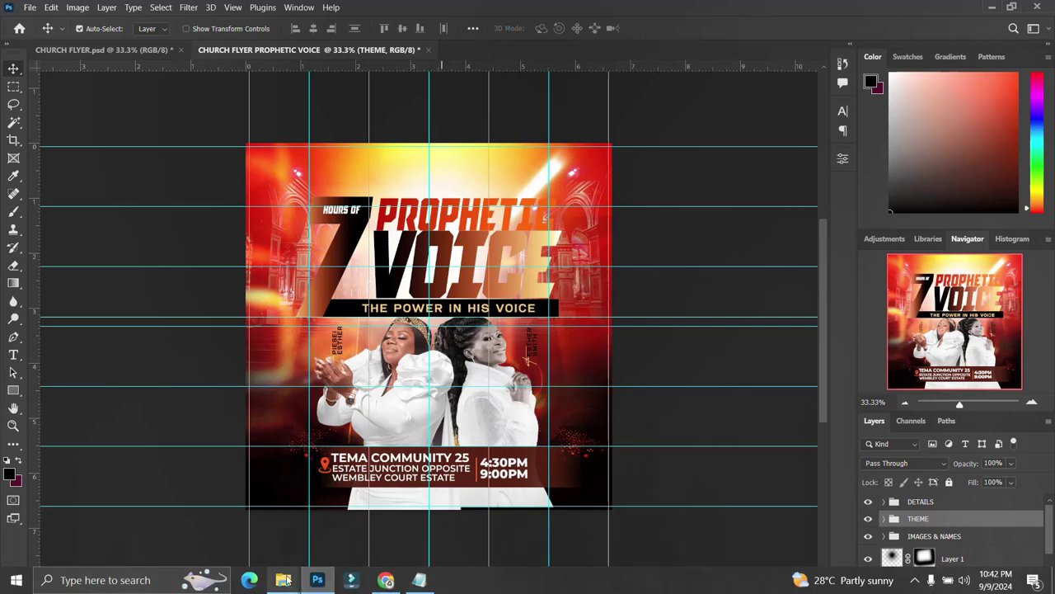
Place the orange light-tunnel image, stretch it across the full flyer width, and move it above DETAILS.
{"action": "left_click", "coordinate": [256, 528]}
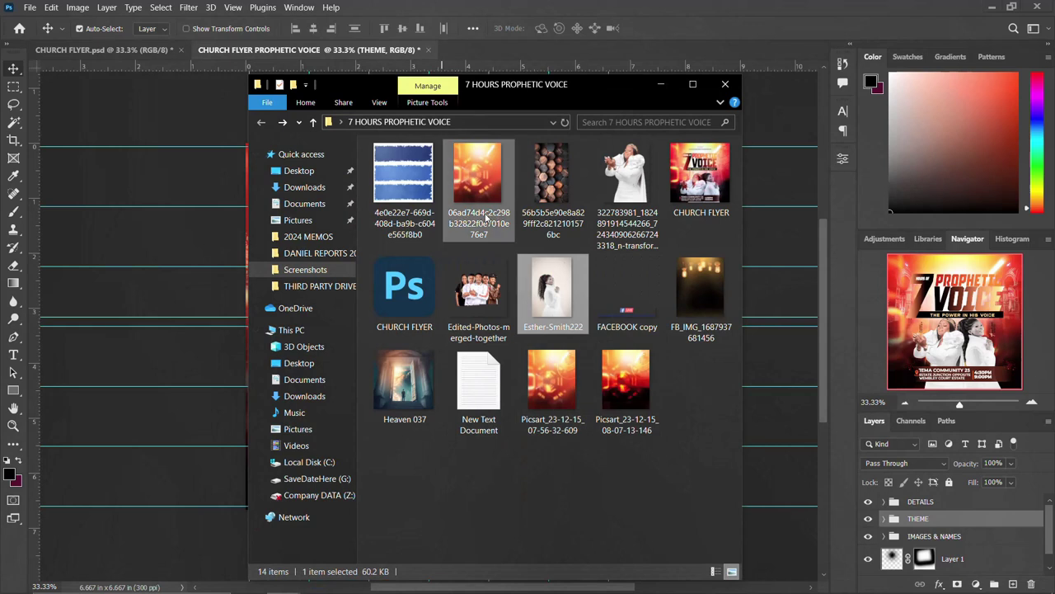
{"action": "left_click_drag", "start_coordinate": [478, 178], "coordinate": [100, 369]}
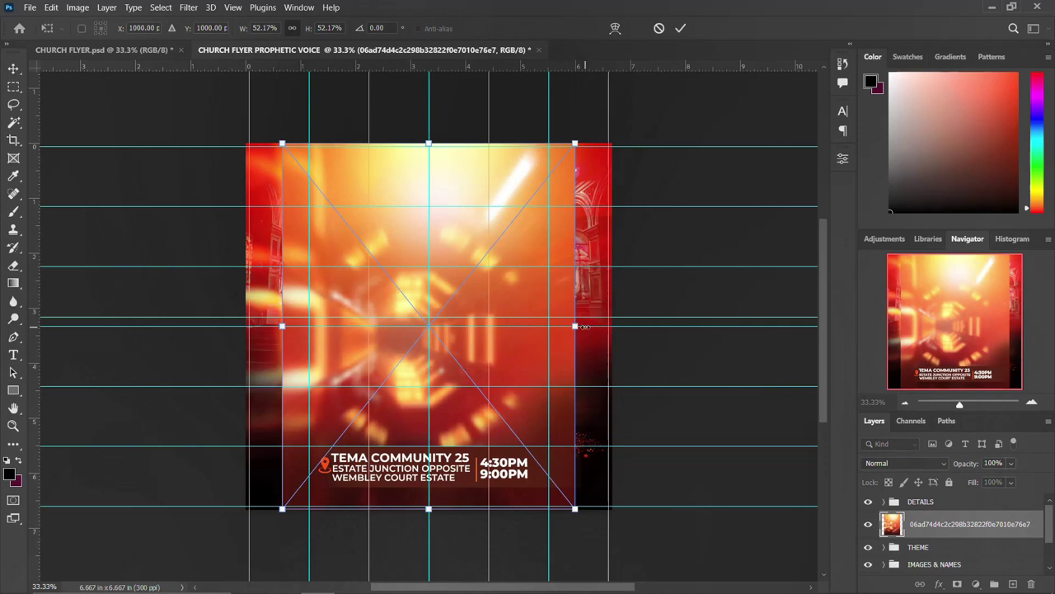
{"action": "left_click_drag", "start_coordinate": [575, 326], "coordinate": [607, 325]}
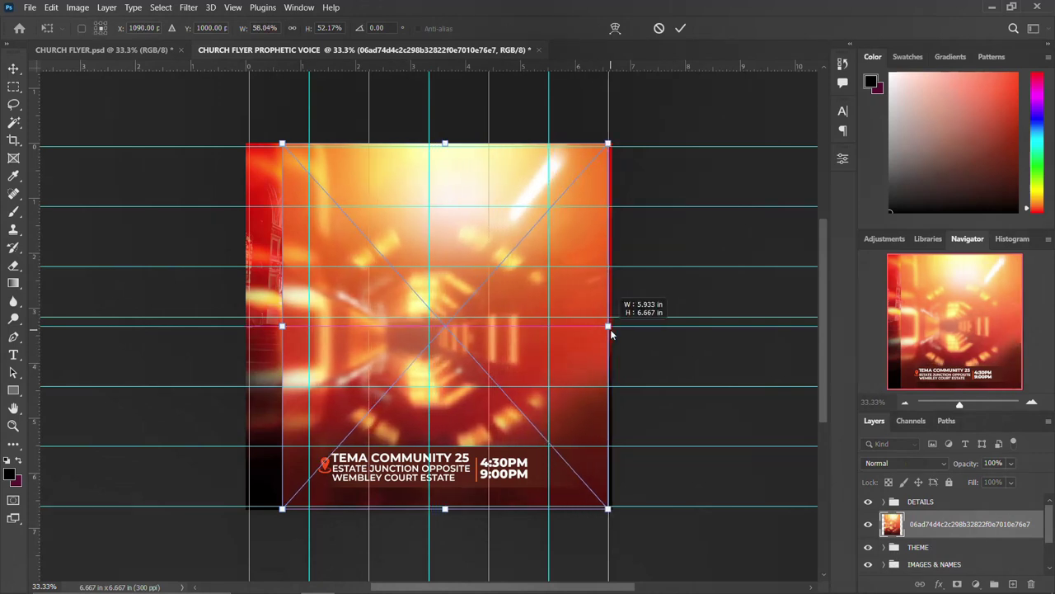
{"action": "left_click_drag", "start_coordinate": [282, 326], "coordinate": [247, 325]}
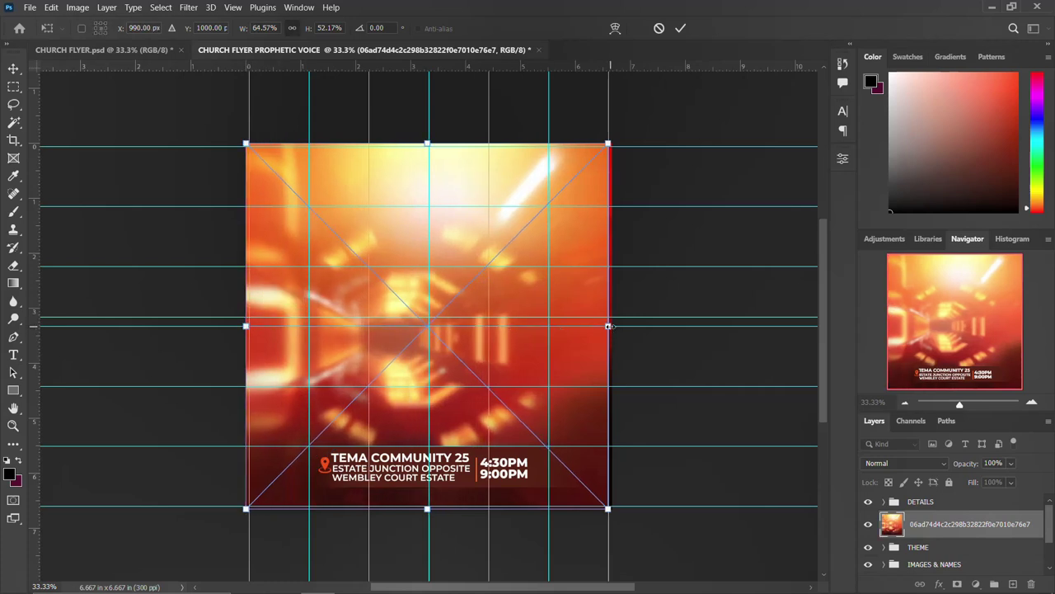
{"action": "left_click_drag", "start_coordinate": [608, 325], "coordinate": [611, 326]}
{"action": "key", "text": "Return"}
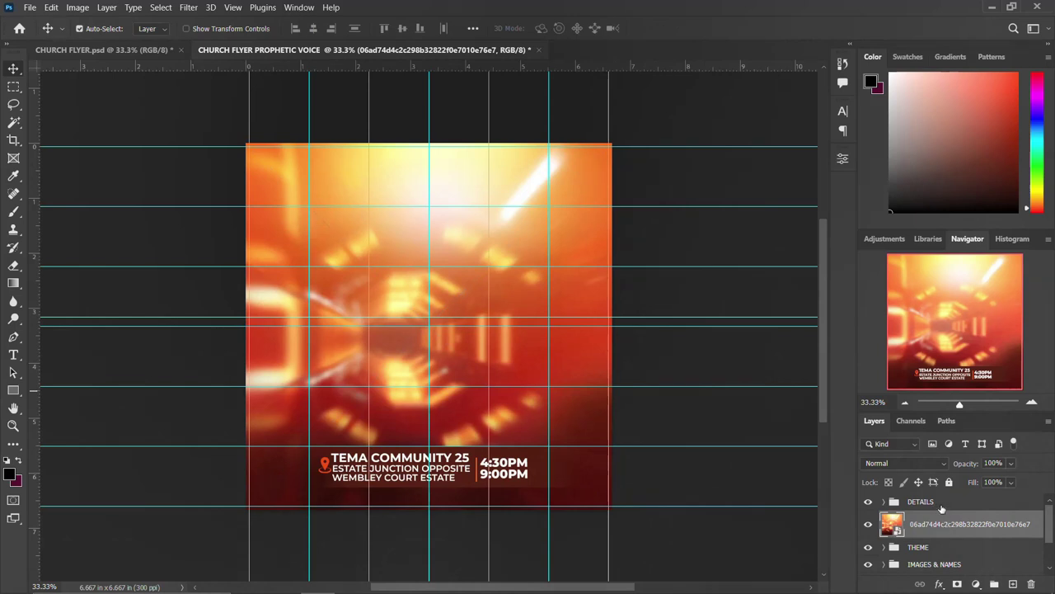
{"action": "left_click_drag", "start_coordinate": [942, 506], "coordinate": [938, 534]}
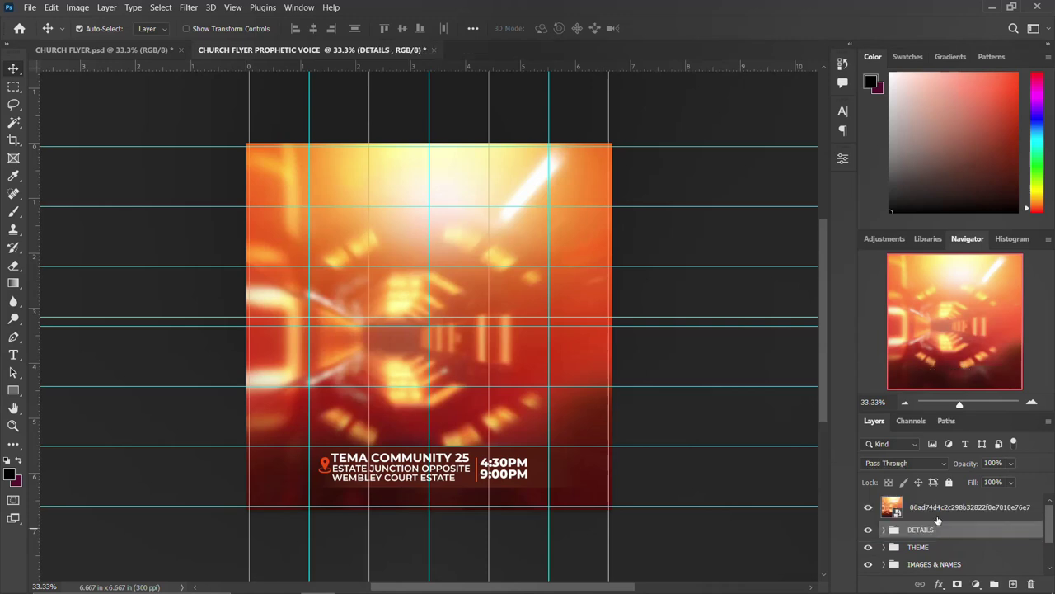
Set the light-tunnel layer's blend mode to Soft Light.
{"action": "left_click", "coordinate": [923, 508]}
{"action": "left_click", "coordinate": [907, 463]}
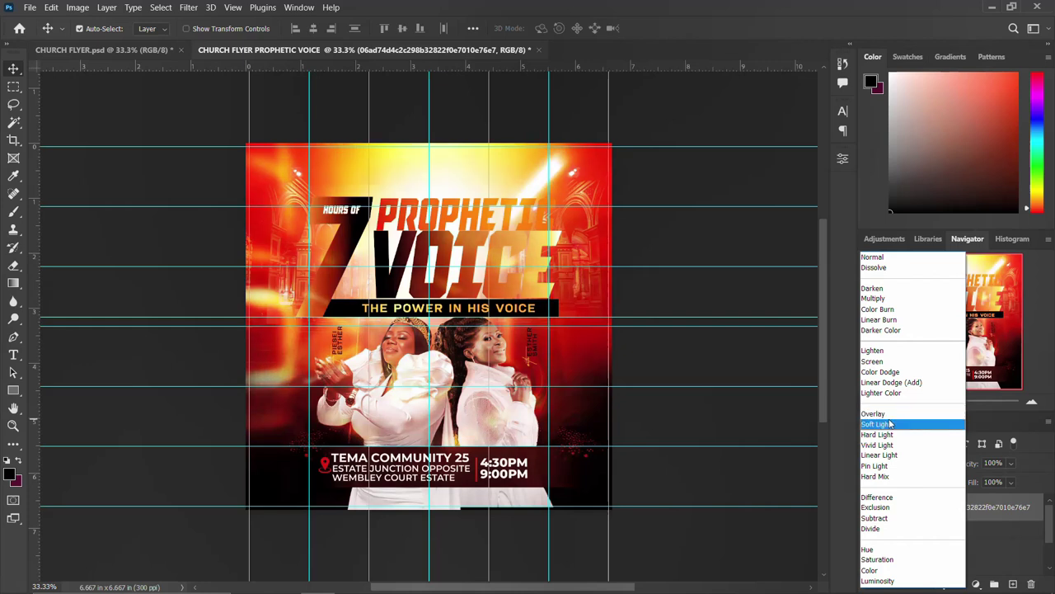
{"action": "left_click", "coordinate": [891, 424]}
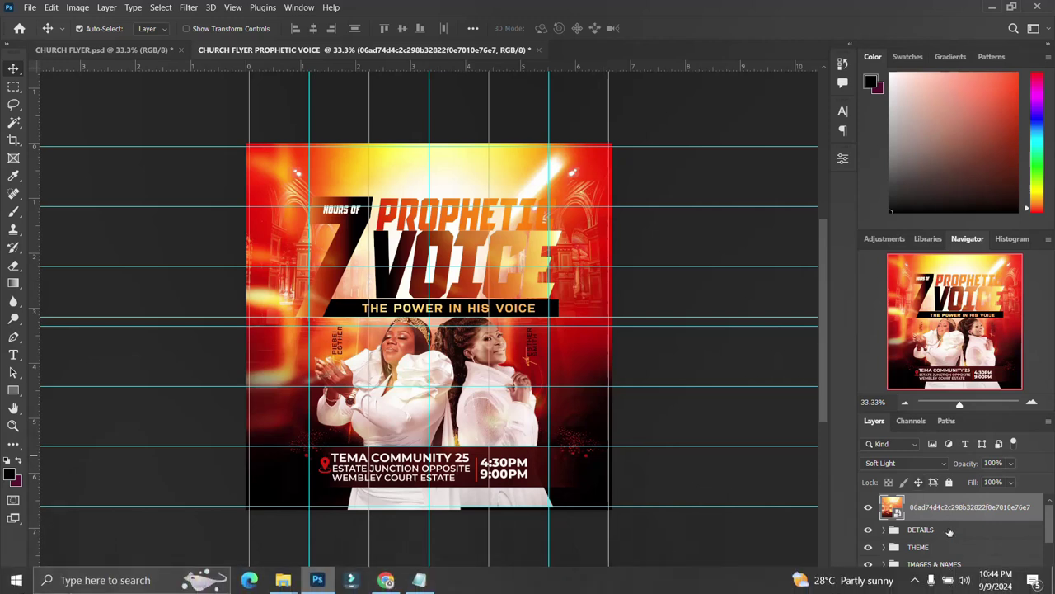
Add a layer mask and paint black with a 1300 px brush over the title glow.
{"action": "left_click", "coordinate": [957, 584]}
{"action": "key", "text": "b"}
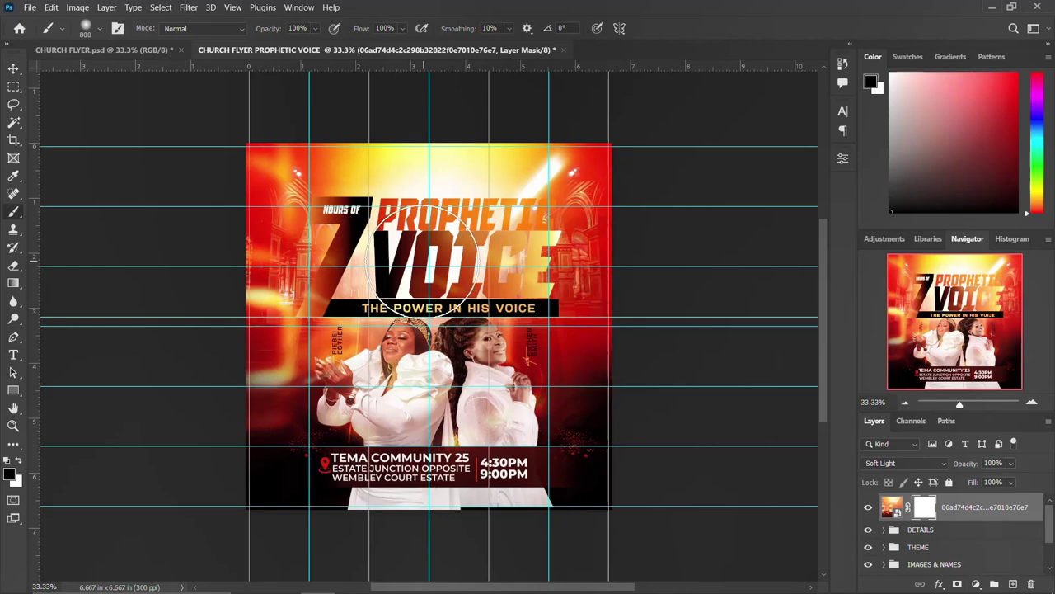
{"action": "key", "text": "bracketright"}
{"action": "key", "text": "bracketright"}
{"action": "key", "text": "bracketright"}
{"action": "mouse_move", "coordinate": [348, 235]}
{"action": "left_mouse_down"}
{"action": "mouse_move", "coordinate": [405, 285]}
{"action": "mouse_move", "coordinate": [430, 354]}
{"action": "mouse_move", "coordinate": [540, 467]}
{"action": "left_mouse_up"}
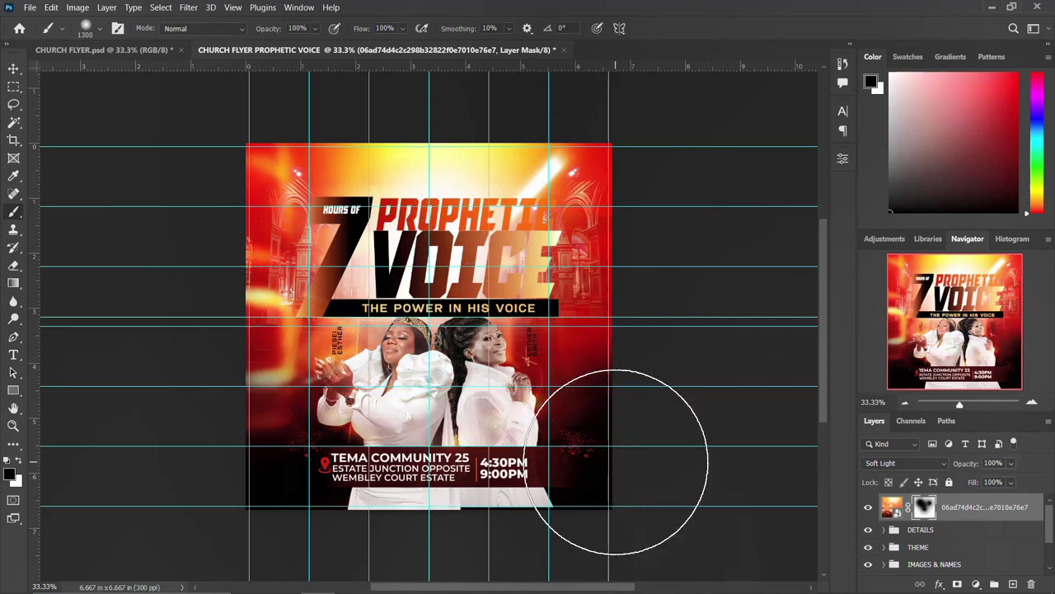
{"action": "left_click", "coordinate": [13, 70]}
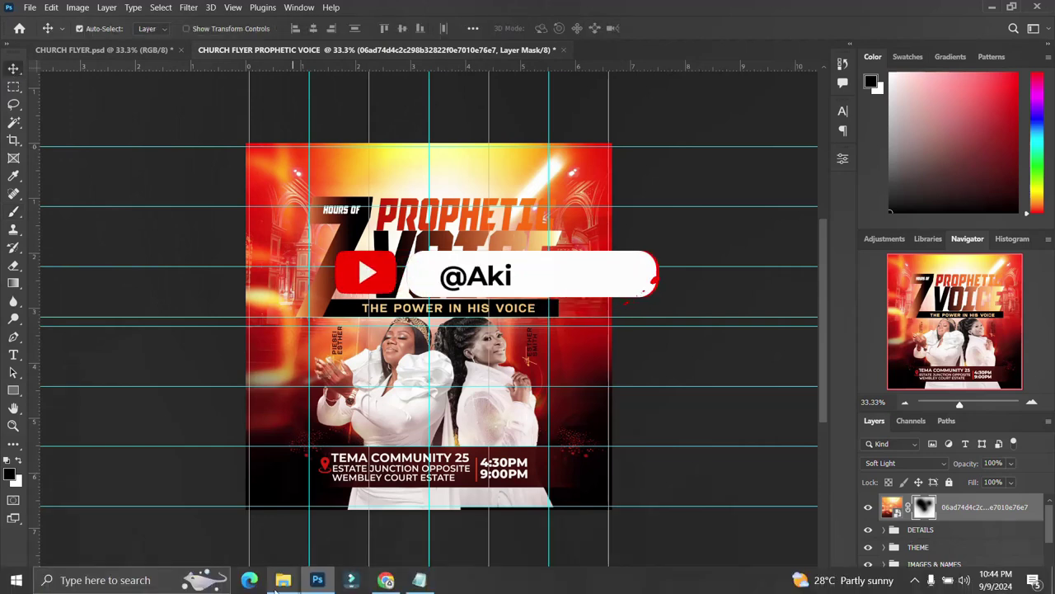
Place the Facebook Live banner onto the flyer and position it at the top.
{"action": "left_click", "coordinate": [234, 529]}
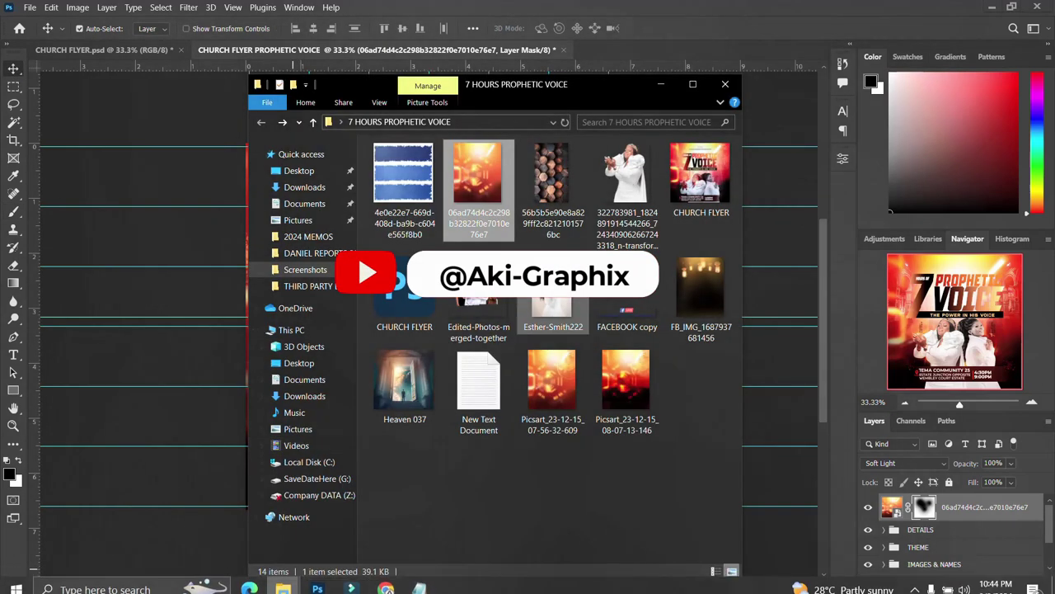
{"action": "left_click", "coordinate": [627, 305]}
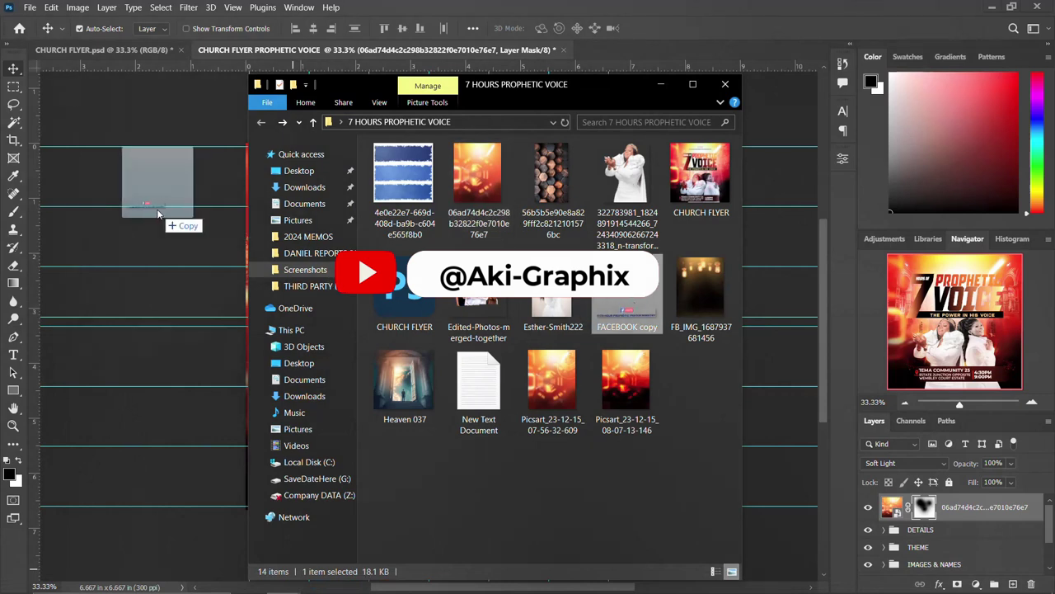
{"action": "left_click_drag", "start_coordinate": [530, 347], "coordinate": [165, 218]}
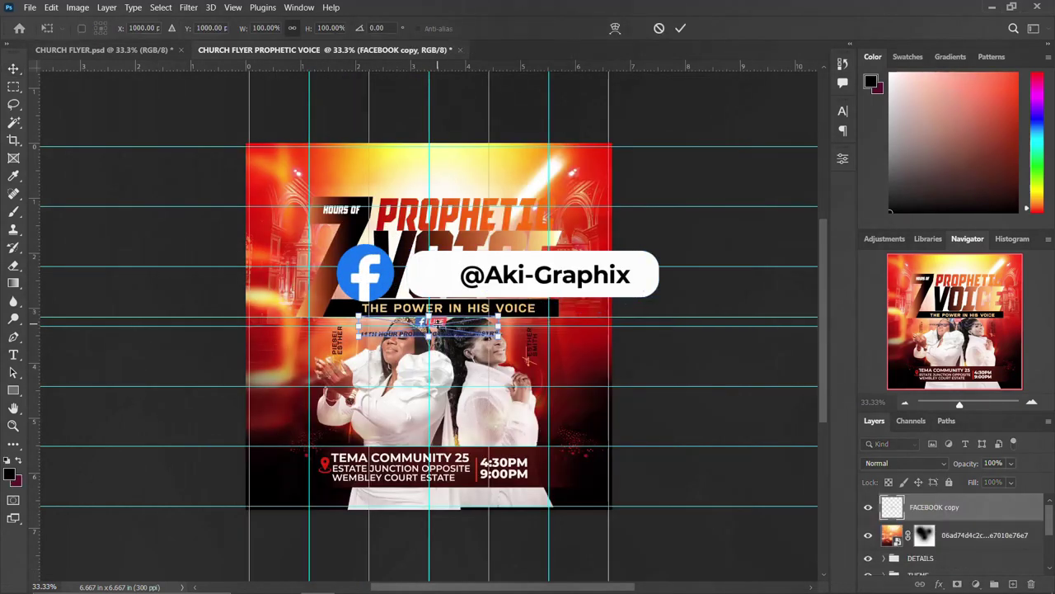
{"action": "left_click_drag", "start_coordinate": [440, 325], "coordinate": [440, 171]}
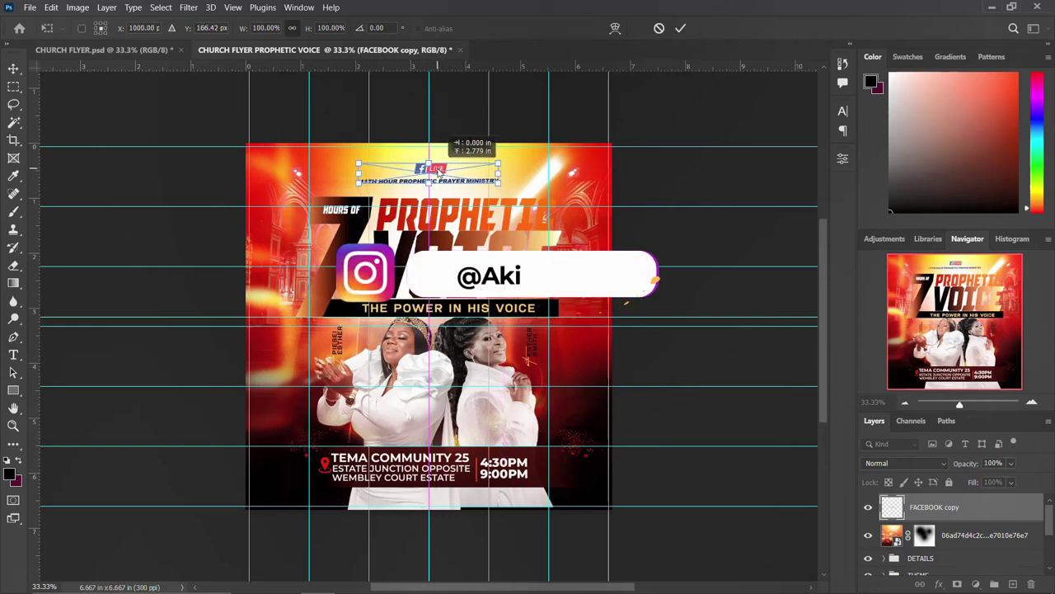
{"action": "key", "text": "Return"}
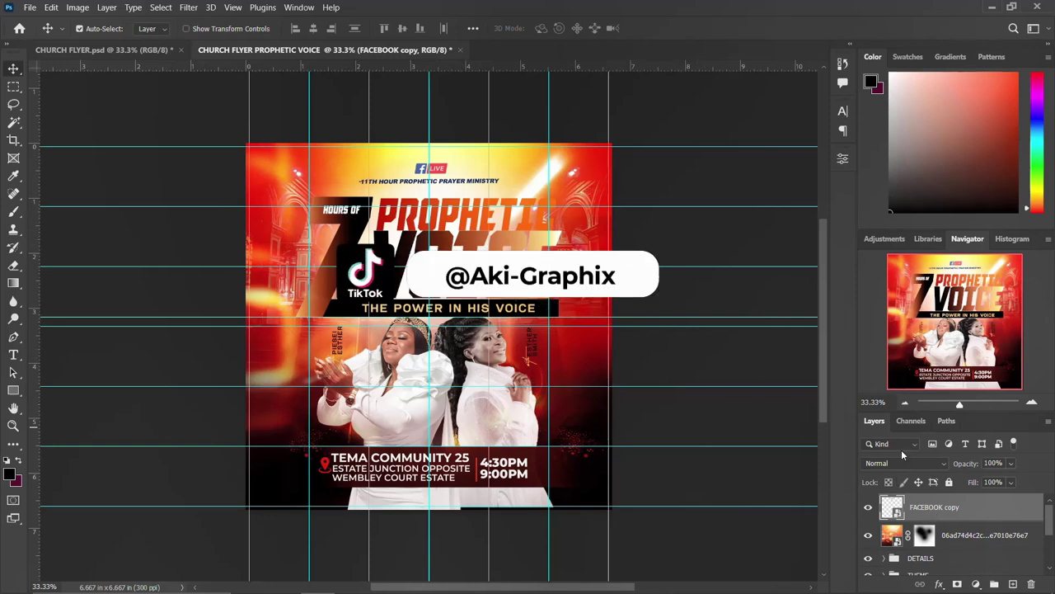
Group the FACEBOOK copy and image layers into a group named LOGO.
{"action": "scroll", "coordinate": [986, 513], "scroll_direction": "down", "scroll_amount": 3}
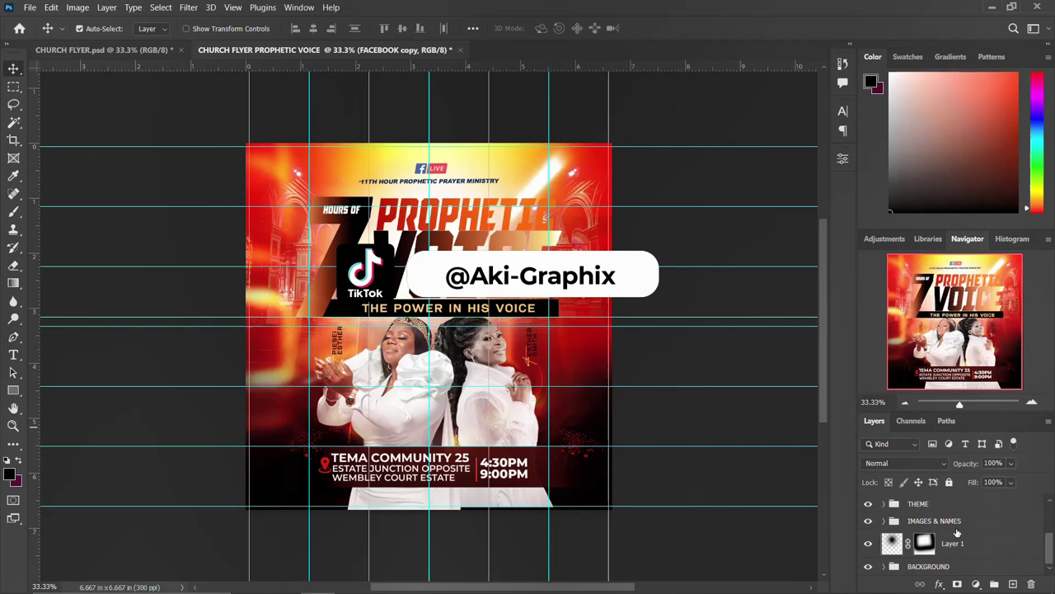
{"action": "left_click", "coordinate": [952, 542]}
{"action": "scroll", "coordinate": [968, 542], "scroll_direction": "up", "scroll_amount": 3}
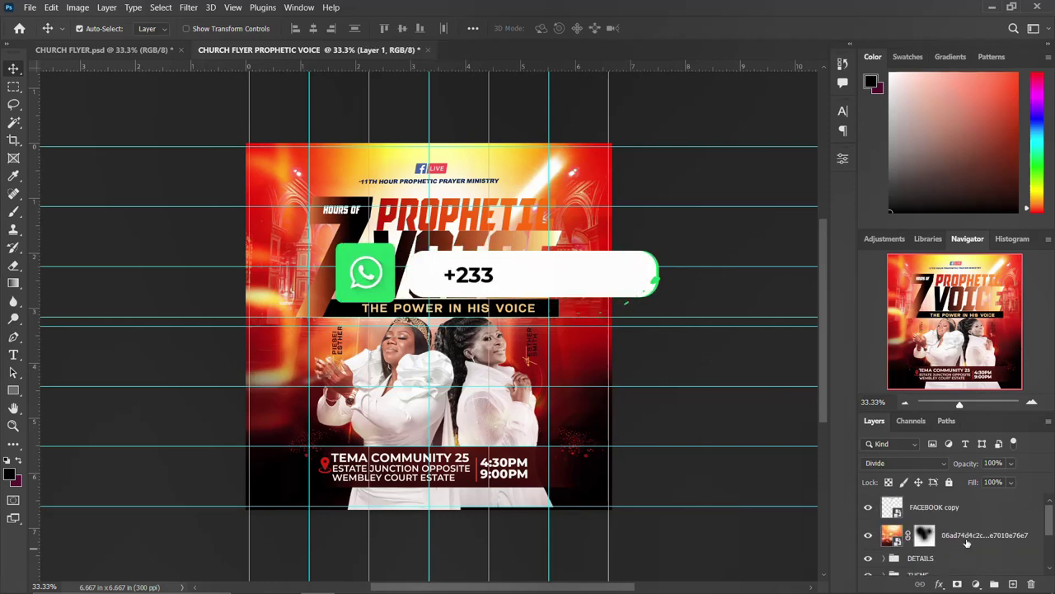
{"action": "left_click", "coordinate": [968, 542]}
{"action": "left_click", "coordinate": [957, 513], "text": "shift"}
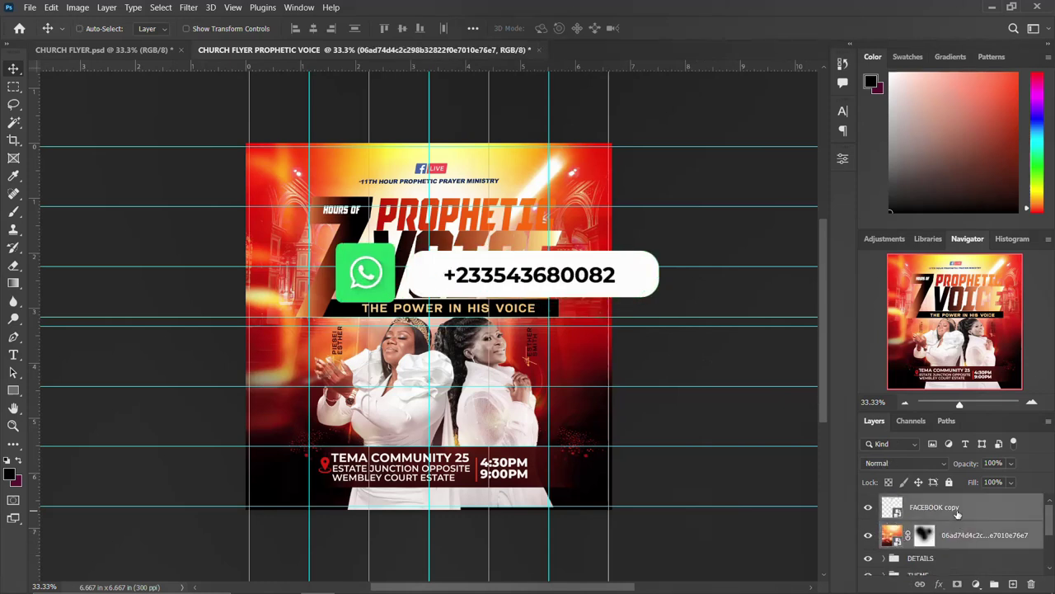
{"action": "key", "text": "ctrl+g"}
{"action": "double_click", "coordinate": [918, 502]}
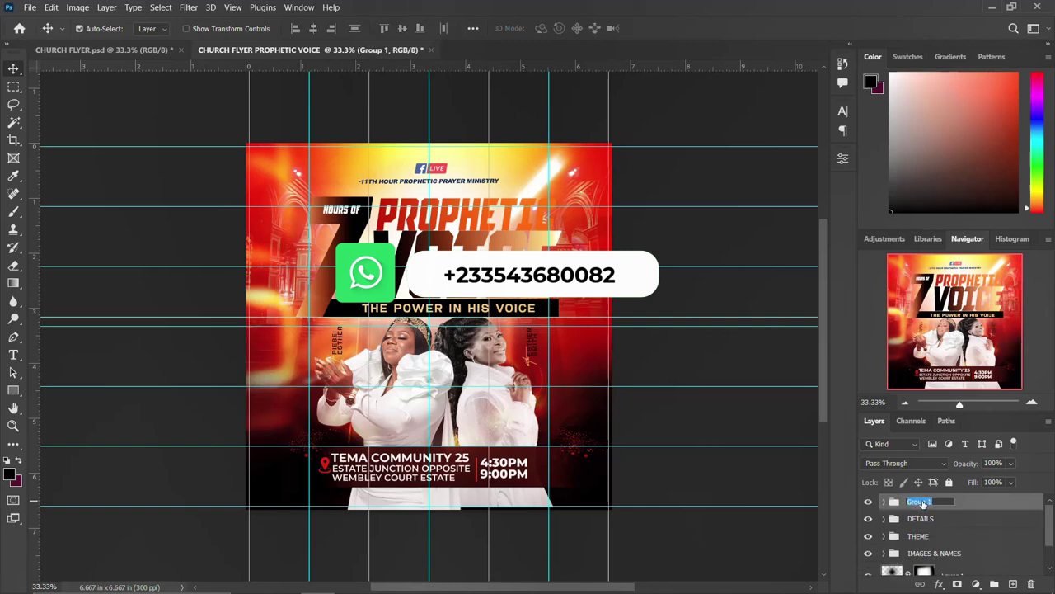
{"action": "type", "text": "LOGO"}
{"action": "key", "text": "Return"}
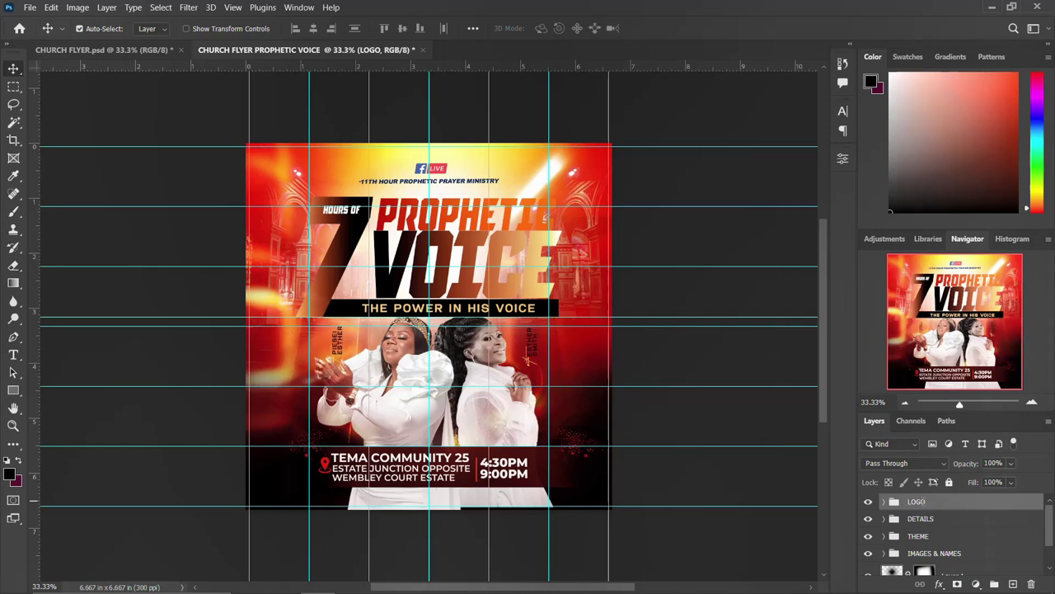
{"action": "left_click", "coordinate": [867, 503]}
Stamp all visible layers into Layer 3 and convert it to a smart object.
{"action": "key", "text": "ctrl+shift+e"}
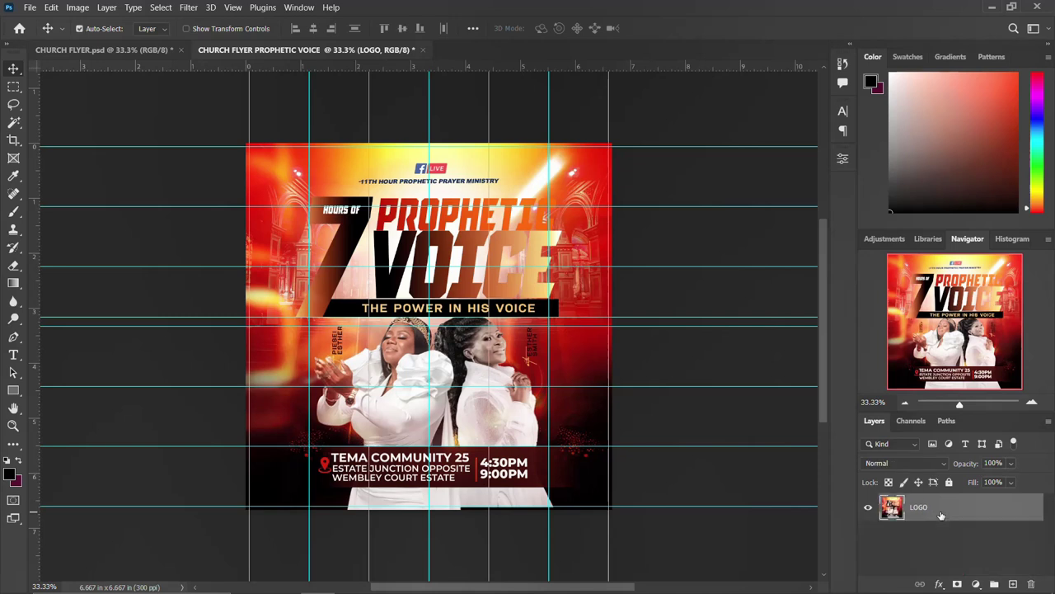
{"action": "key", "text": "ctrl+z"}
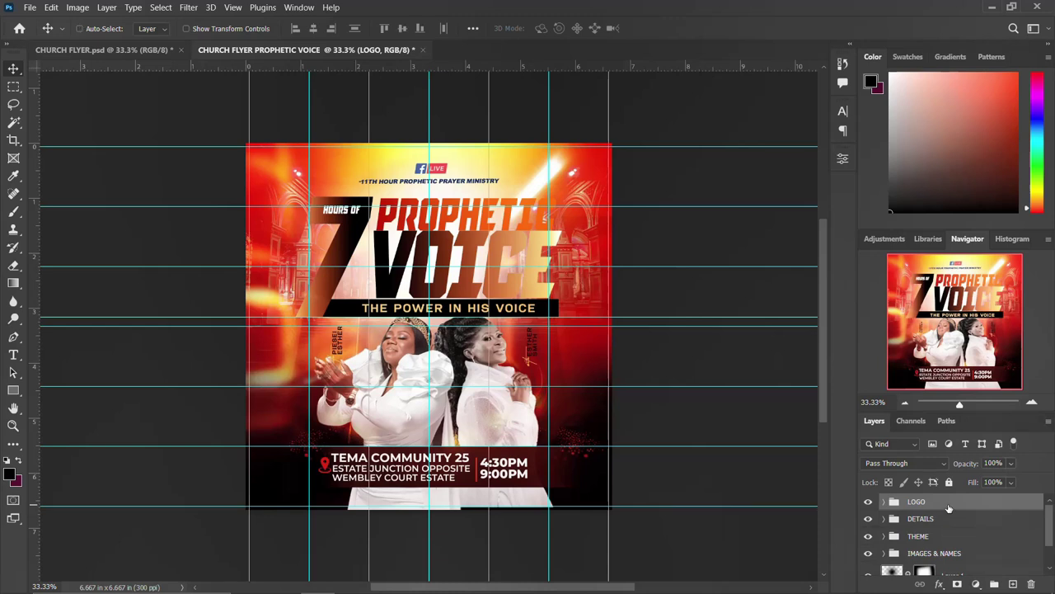
{"action": "key", "text": "ctrl+alt+shift+e"}
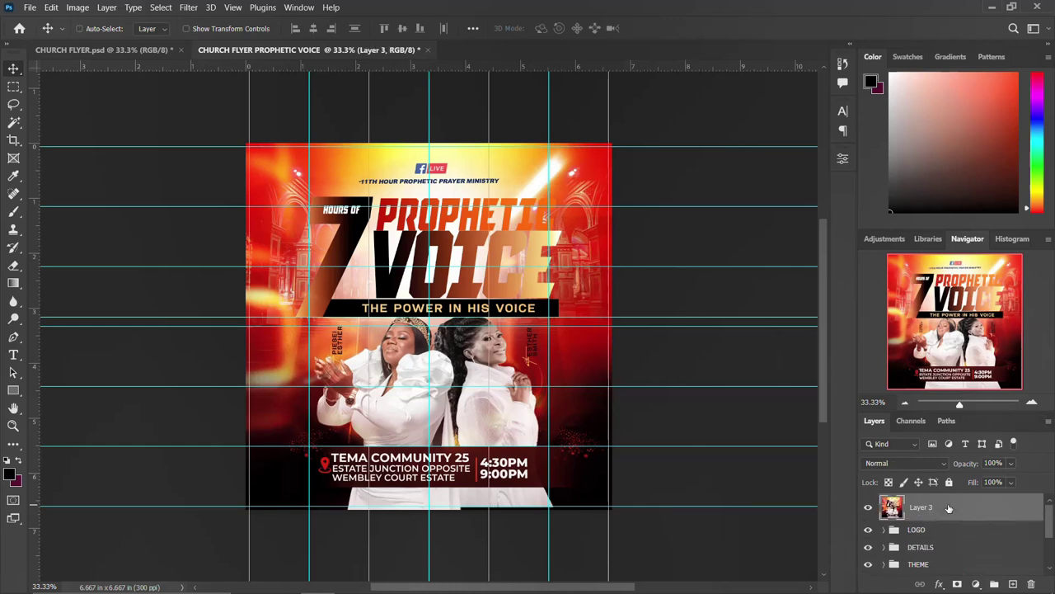
{"action": "right_click", "coordinate": [955, 504]}
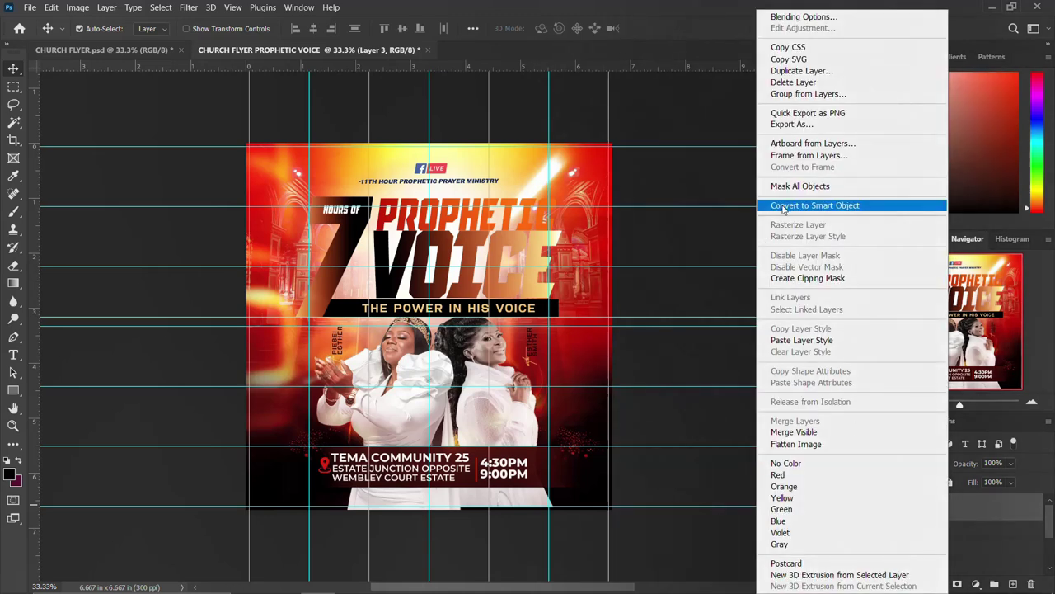
{"action": "left_click", "coordinate": [804, 205]}
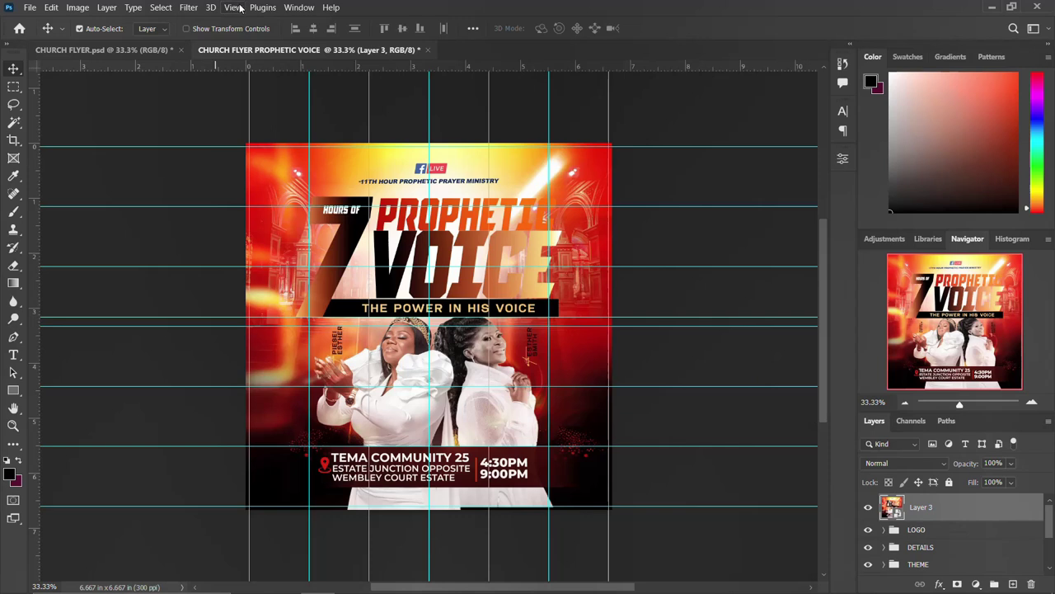
{"action": "left_click", "coordinate": [188, 8]}
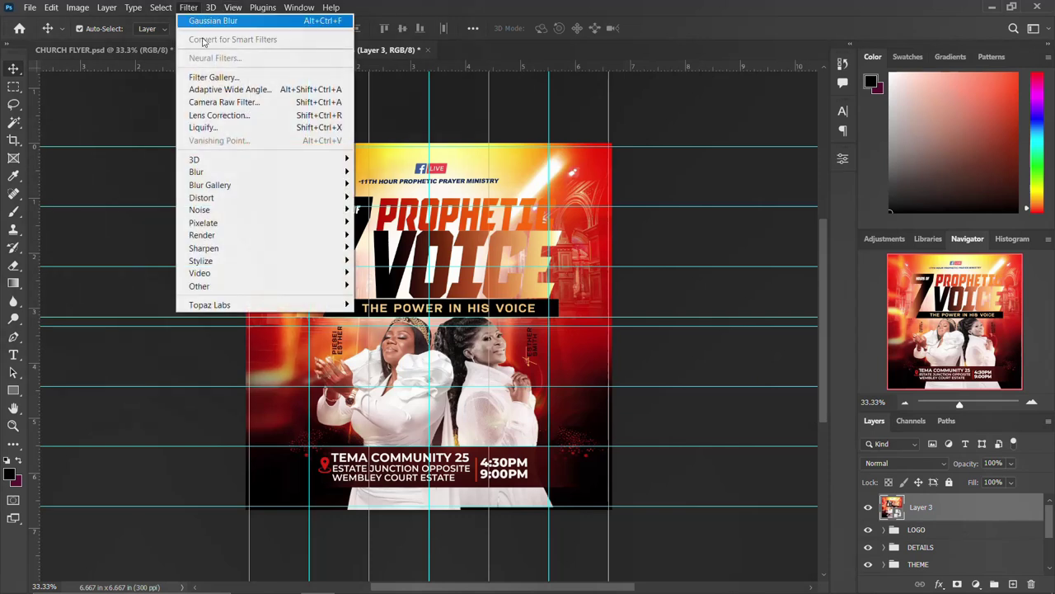
Apply Camera Raw to Layer 3: temperature -16, tint +15, blacks +23, texture -6, vibrance +21, saturation -9.
{"action": "left_click", "coordinate": [243, 104]}
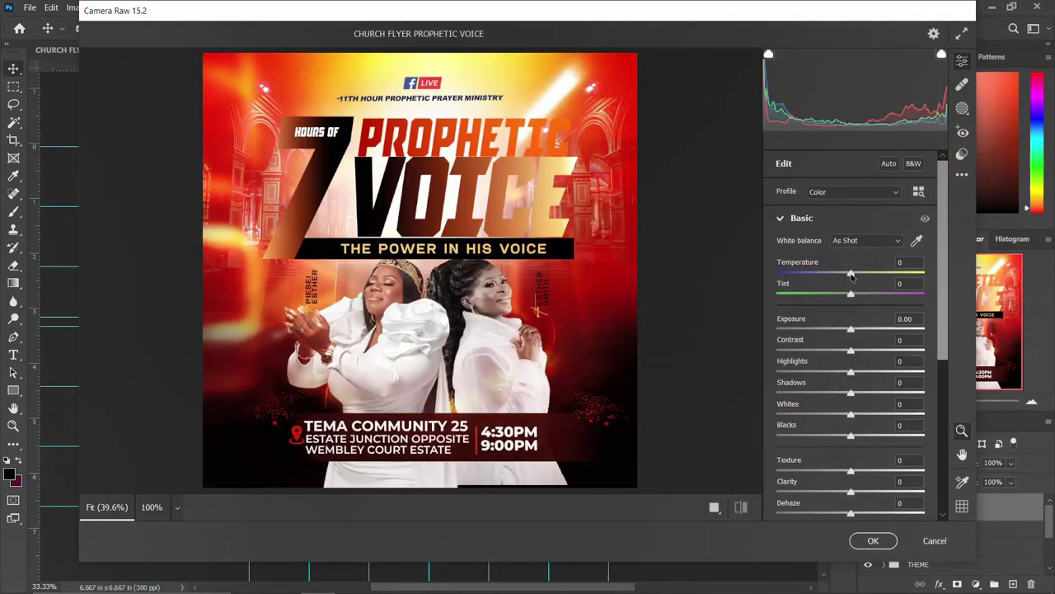
{"action": "mouse_move", "coordinate": [852, 278]}
{"action": "left_mouse_down"}
{"action": "mouse_move", "coordinate": [840, 272]}
{"action": "mouse_move", "coordinate": [863, 295]}
{"action": "left_mouse_up"}
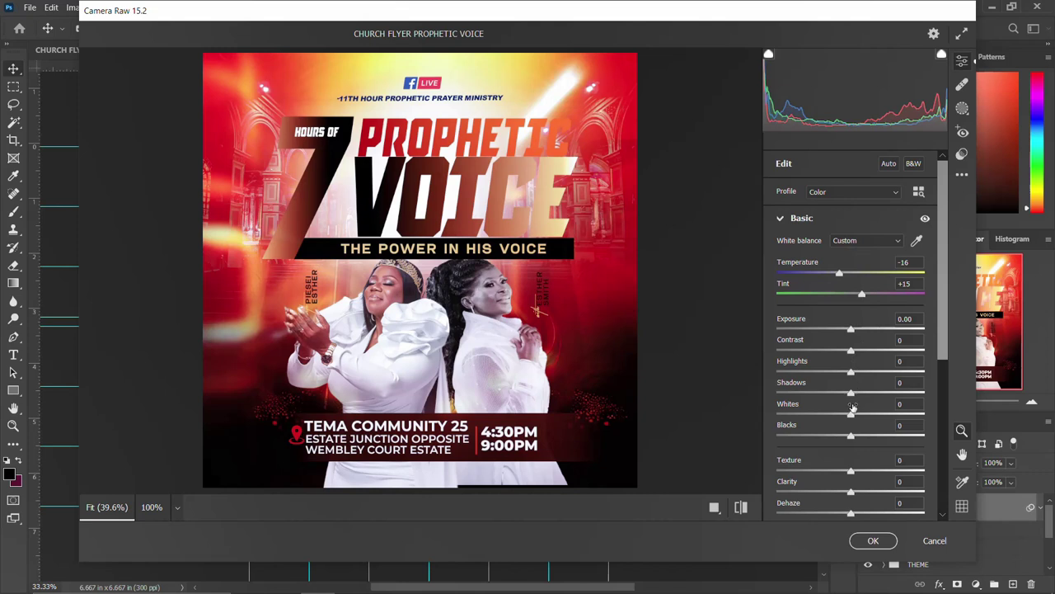
{"action": "left_click_drag", "start_coordinate": [851, 436], "coordinate": [869, 433]}
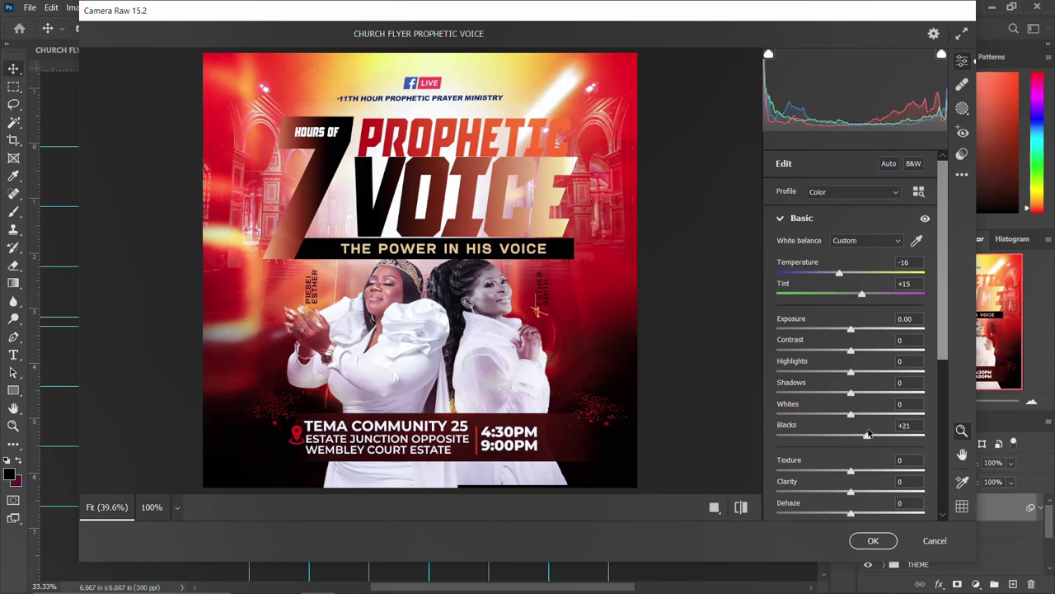
{"action": "mouse_move", "coordinate": [850, 470]}
{"action": "left_mouse_down"}
{"action": "mouse_move", "coordinate": [816, 469]}
{"action": "mouse_move", "coordinate": [847, 470]}
{"action": "left_mouse_up"}
{"action": "scroll", "coordinate": [850, 492], "scroll_direction": "down", "scroll_amount": 2}
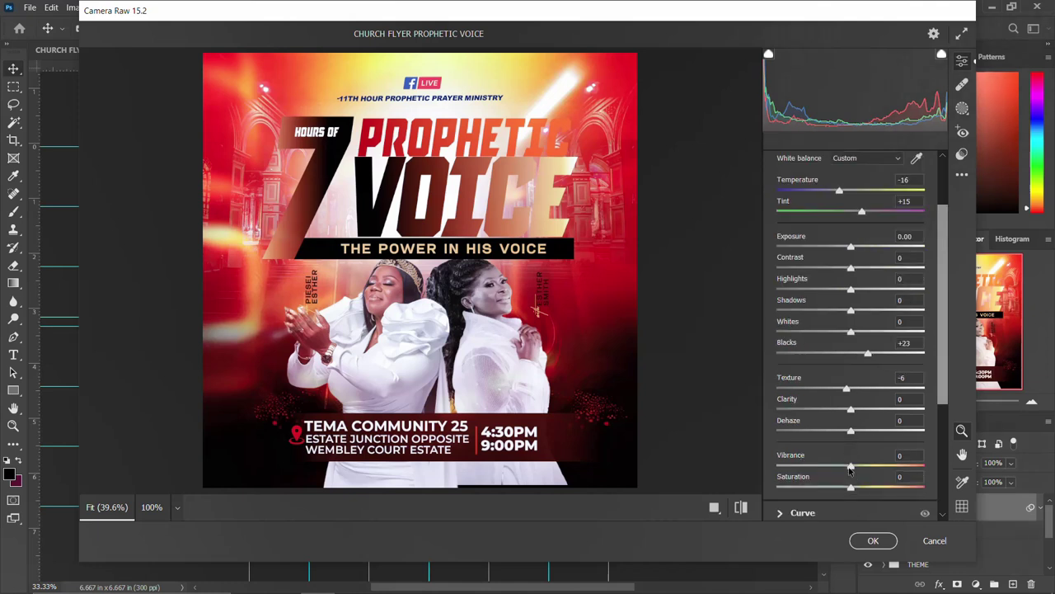
{"action": "mouse_move", "coordinate": [851, 467]}
{"action": "left_mouse_down"}
{"action": "mouse_move", "coordinate": [867, 466]}
{"action": "mouse_move", "coordinate": [845, 486]}
{"action": "left_mouse_up"}
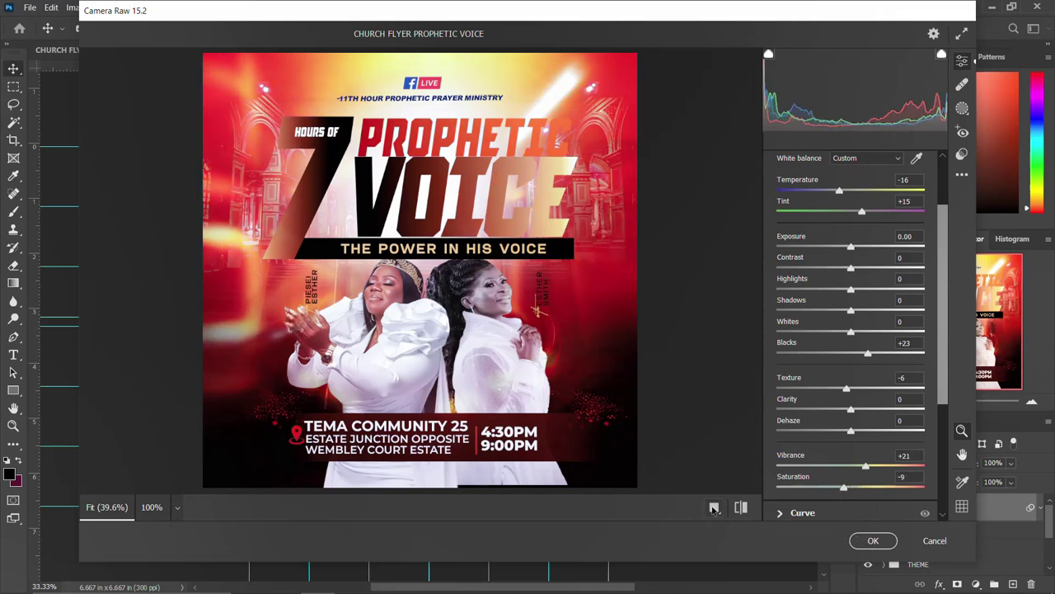
{"action": "left_click", "coordinate": [741, 507]}
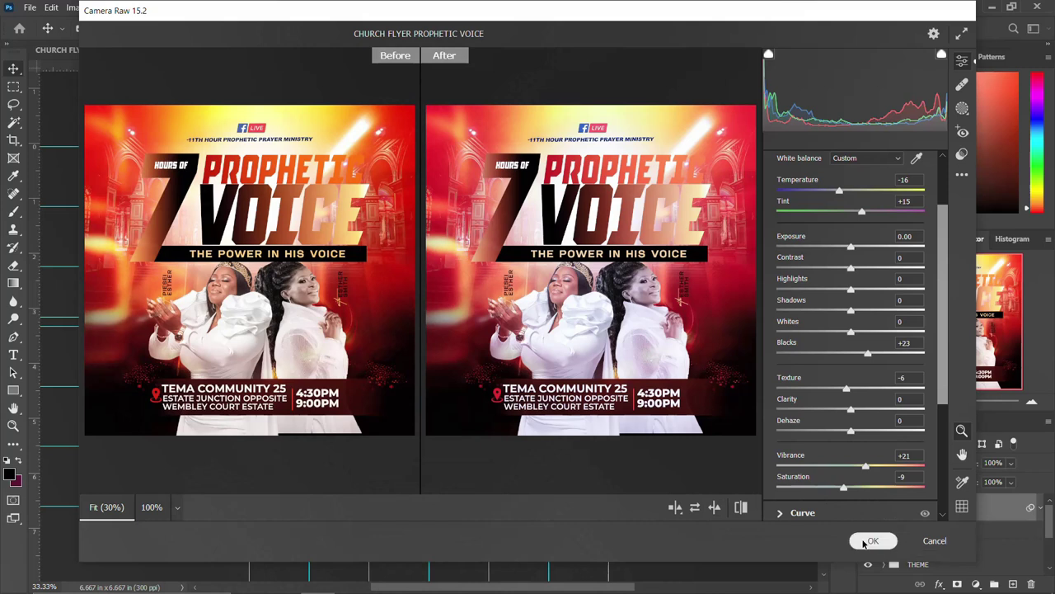
{"action": "left_click", "coordinate": [873, 540]}
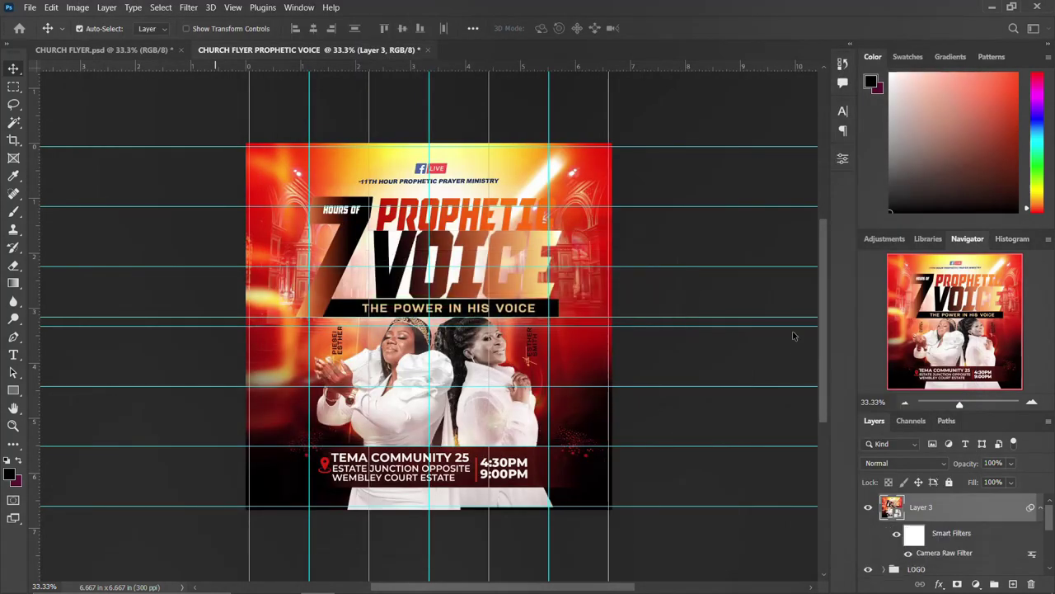
{"action": "left_click", "coordinate": [1039, 509]}
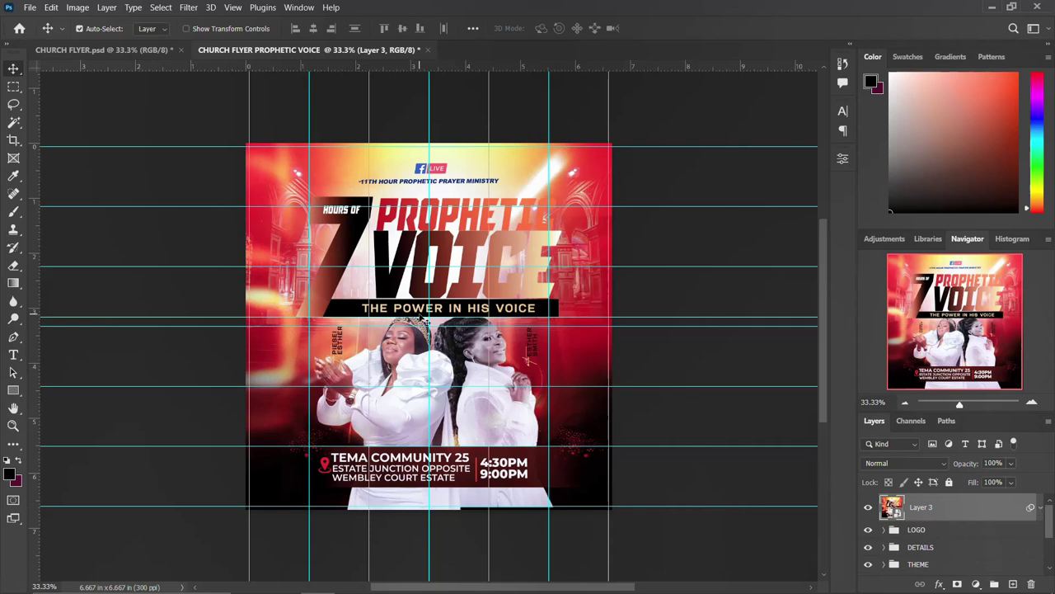